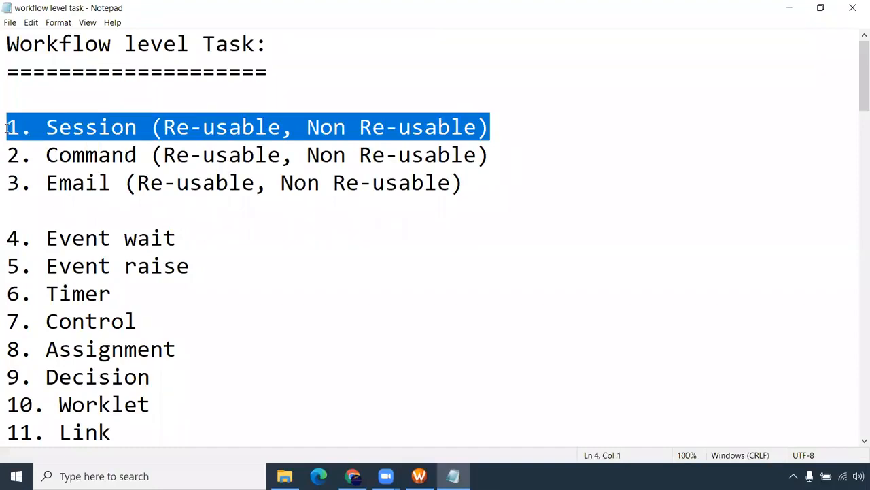
Examine the workflow-level task list in the notes, highlighting Session, Command, Email and the Event wait through Link entries.
left_click_drag(120, 431, 5, 433)
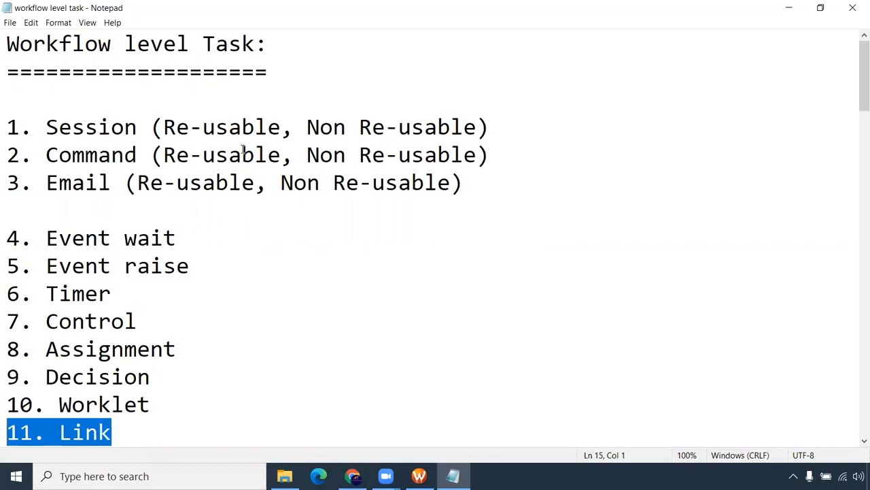
left_click_drag(46, 155, 498, 155)
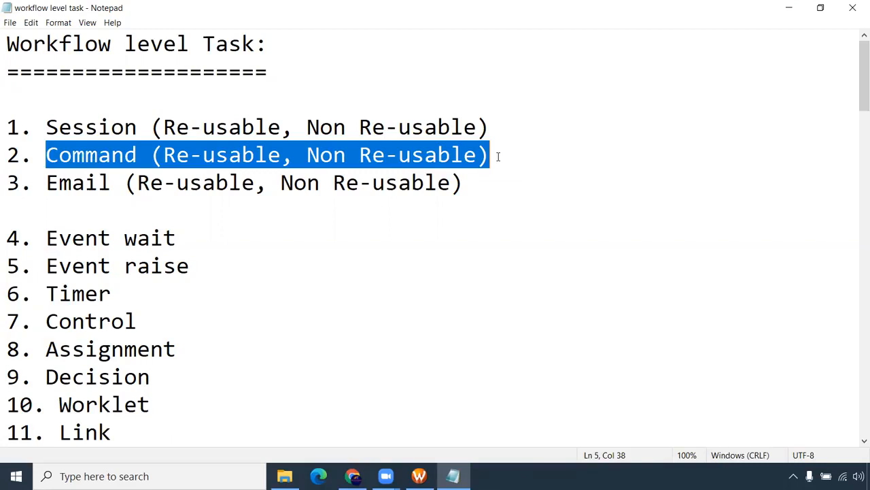
left_click(855, 7)
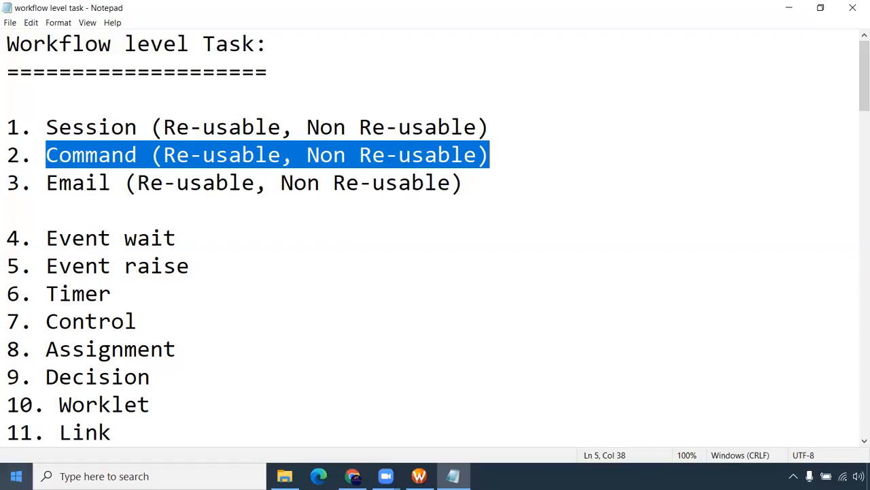
left_click(428, 136)
left_click(97, 197)
left_click_drag(14, 200, 41, 189)
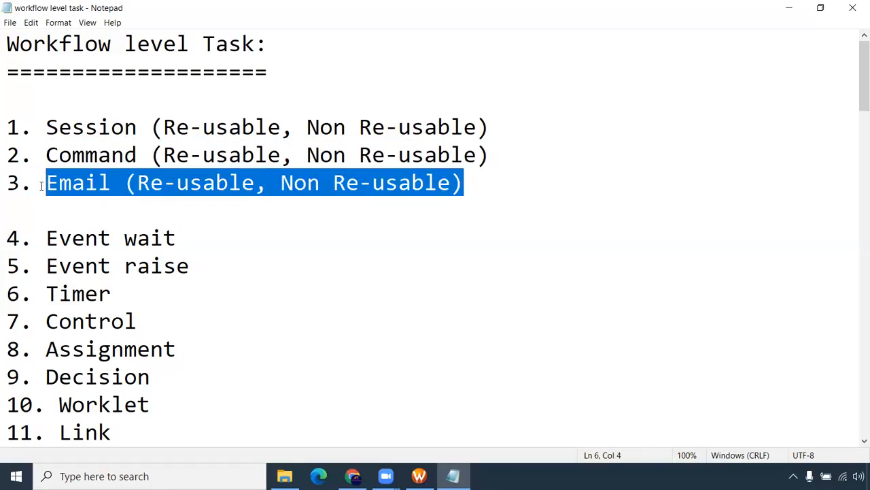
left_click(243, 182)
left_click_drag(464, 182, 5, 155)
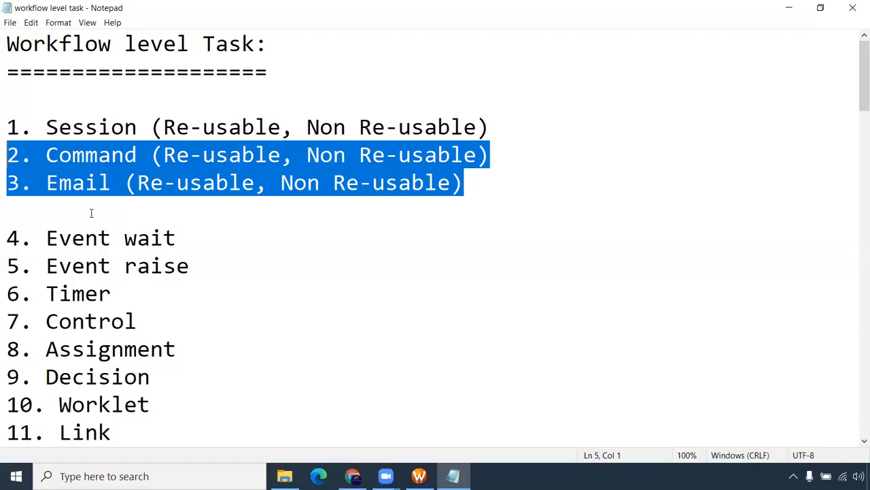
left_click_drag(178, 237, 6, 211)
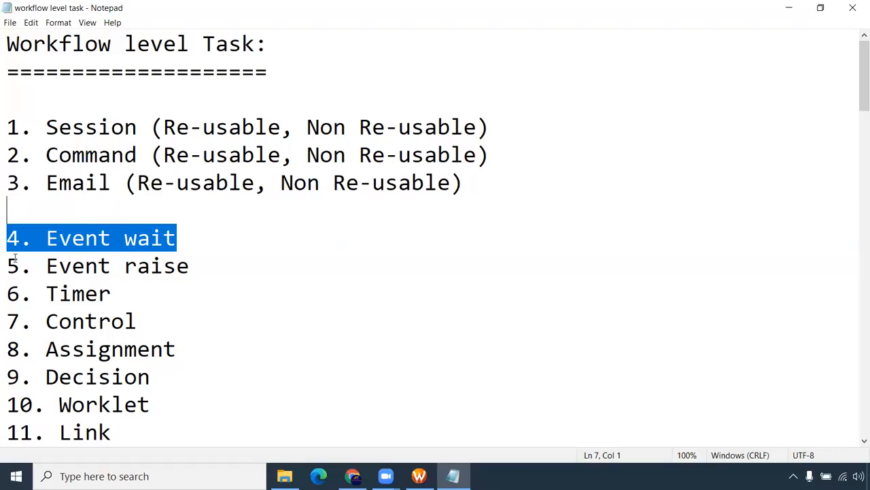
left_click_drag(120, 435, 6, 433)
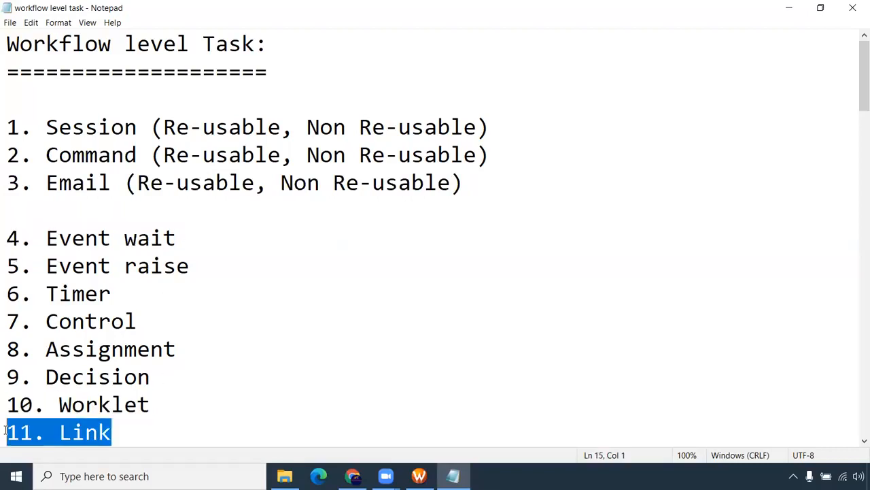
left_click_drag(175, 402, 6, 238)
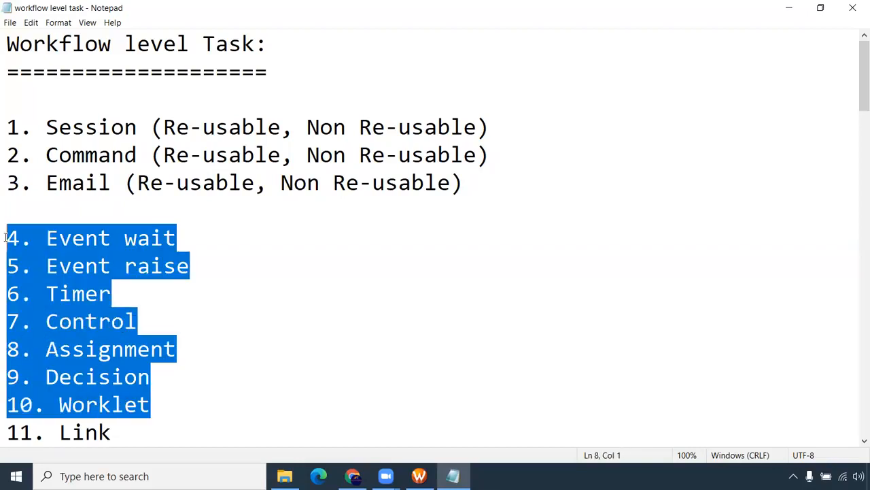
Switch to Informatica PowerCenter Workflow Manager and open the 8:15 am IST repository folder.
left_click(419, 476)
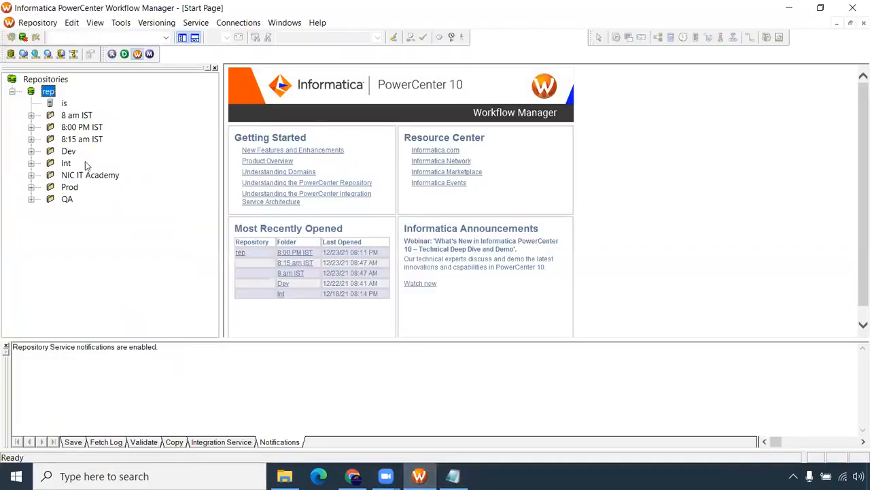
right_click(84, 120)
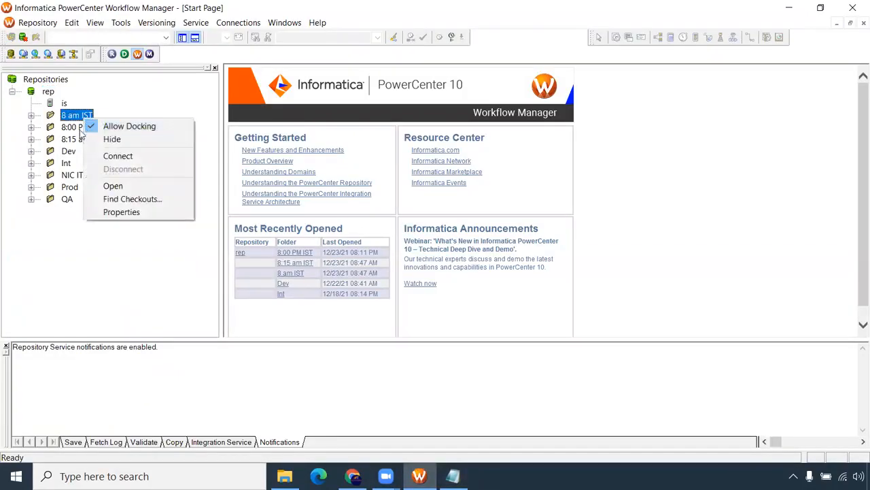
right_click(81, 141)
left_click(123, 209)
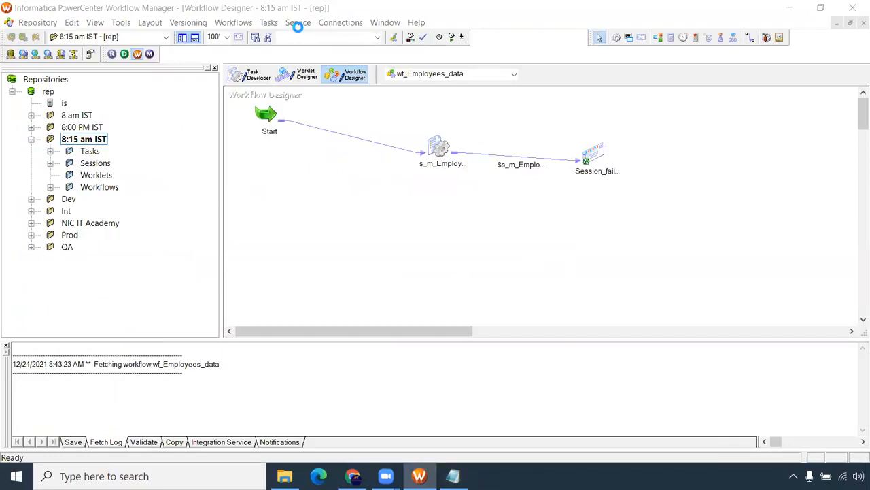
Create a new workflow named wf_master_workflow in the 8:15 am IST folder.
left_click(234, 23)
left_click(248, 45)
type("w")
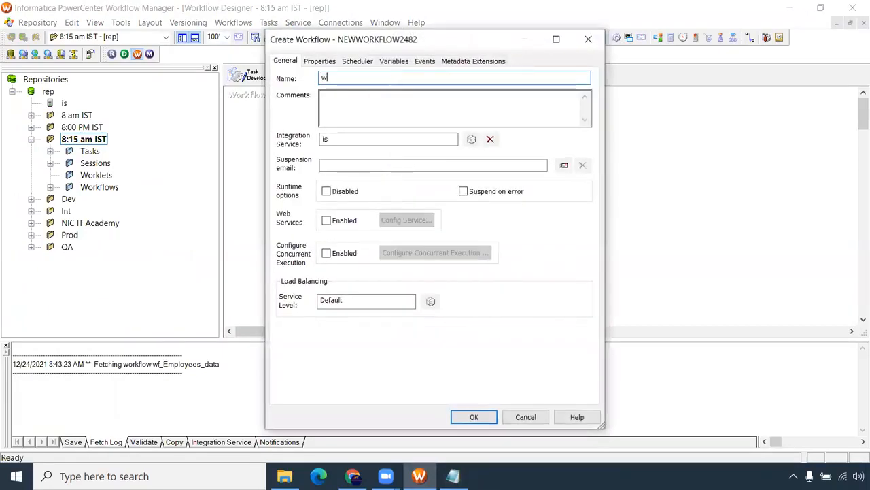
type("f_master_workflow")
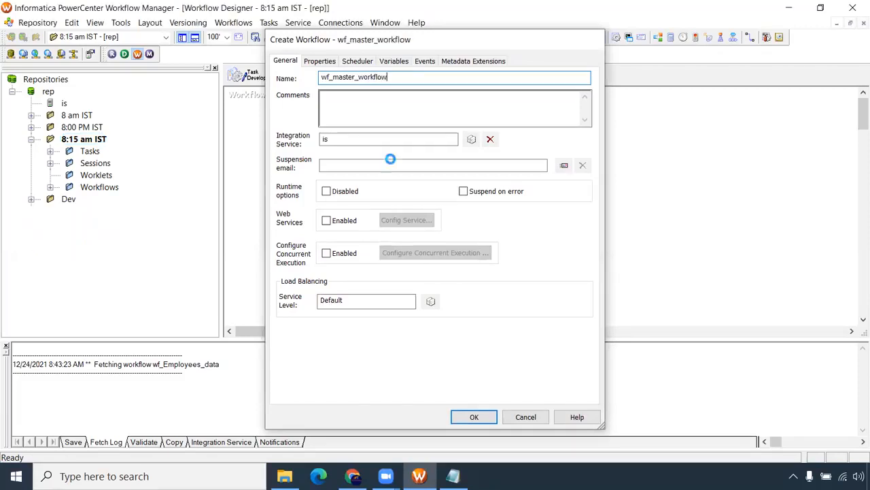
key("Return")
Add a session task to the right of Start and associate it with the m_Employees_data mapping.
left_click(617, 36)
left_click(496, 140)
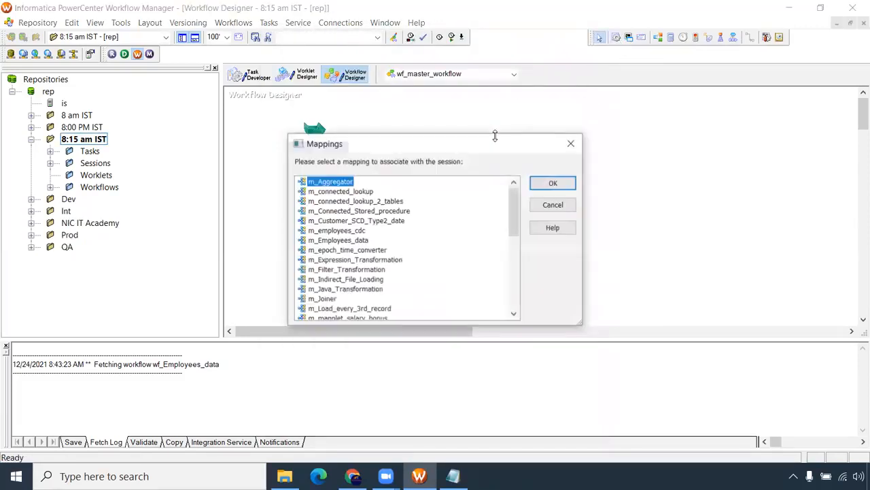
scroll(400, 231, "down", 3)
scroll(400, 231, "down", 4)
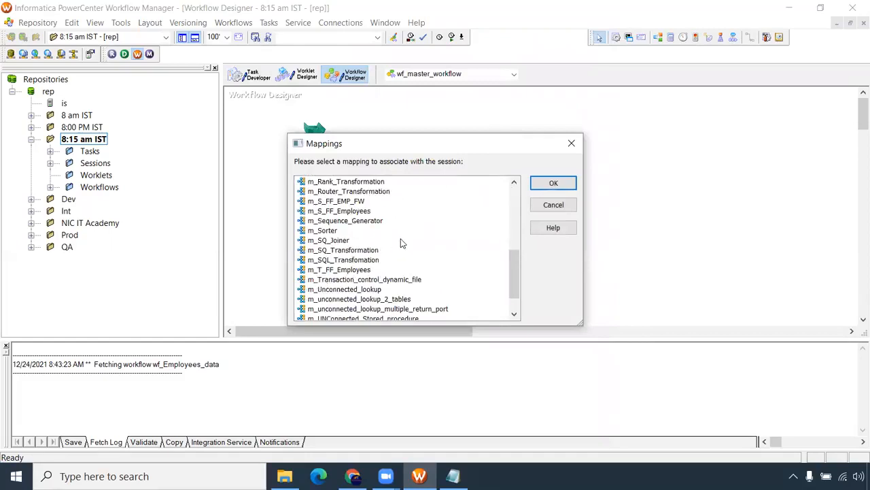
scroll(379, 282, "up", 7)
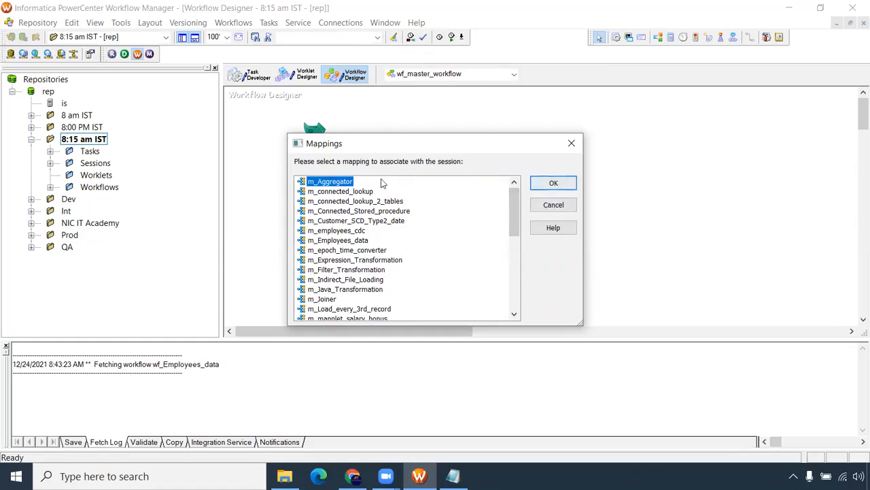
left_click(350, 240)
left_click(552, 184)
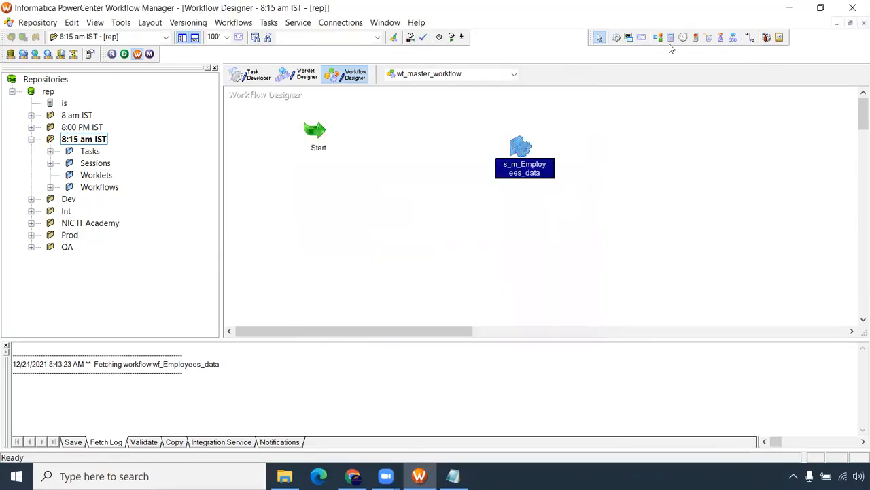
Add a session task for the m_Expression_Transformation mapping below the employees data session.
left_click(616, 37)
left_click(512, 212)
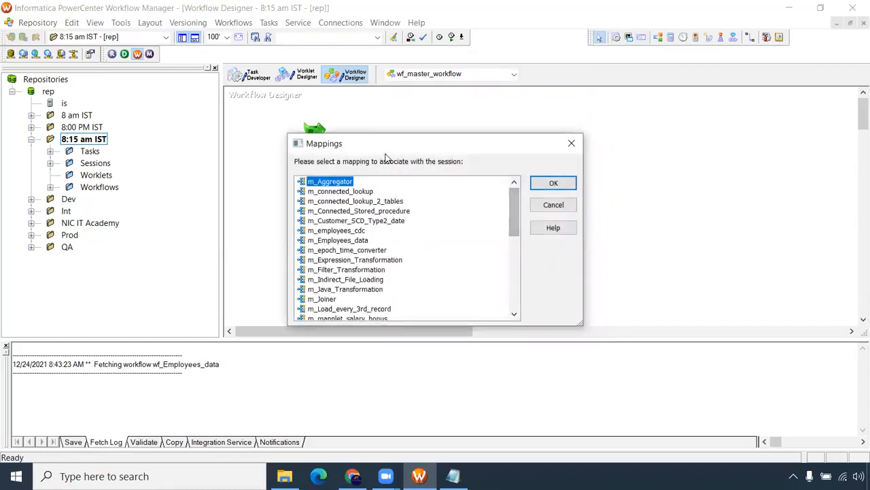
left_click(383, 262)
left_click(554, 183)
Add a session task for the m_Sorter mapping between Start and the existing sessions.
left_click(615, 38)
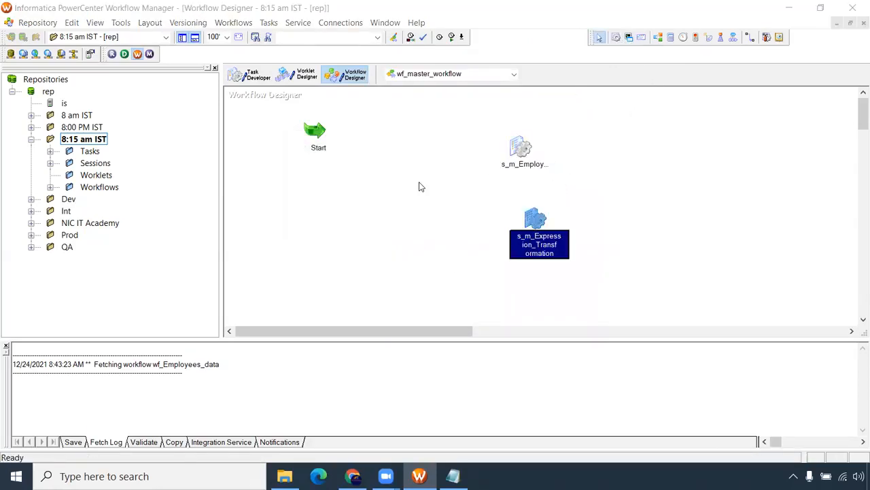
left_click(417, 185)
scroll(372, 274, "down", 1)
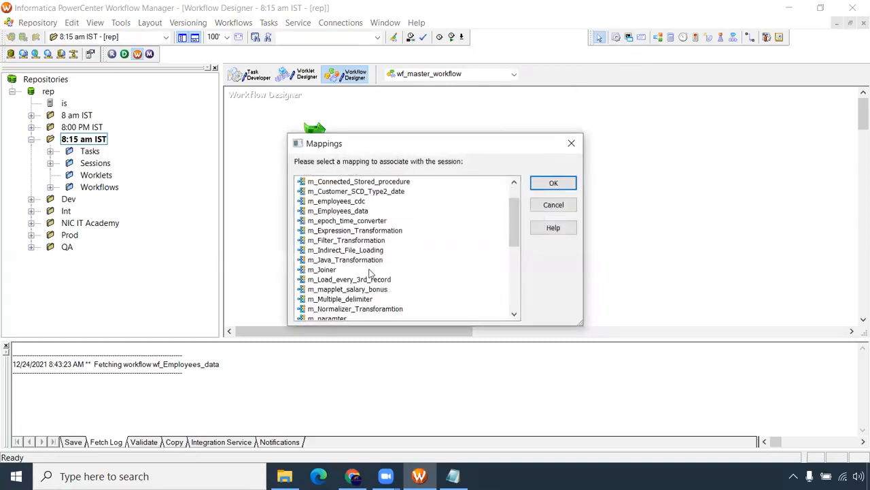
left_click(379, 53)
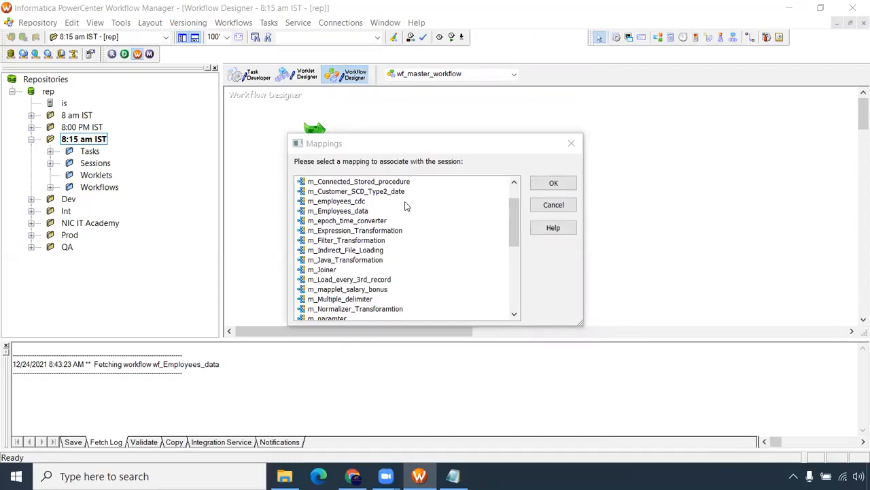
scroll(405, 227, "down", 2)
scroll(391, 281, "down", 1)
left_click(318, 289)
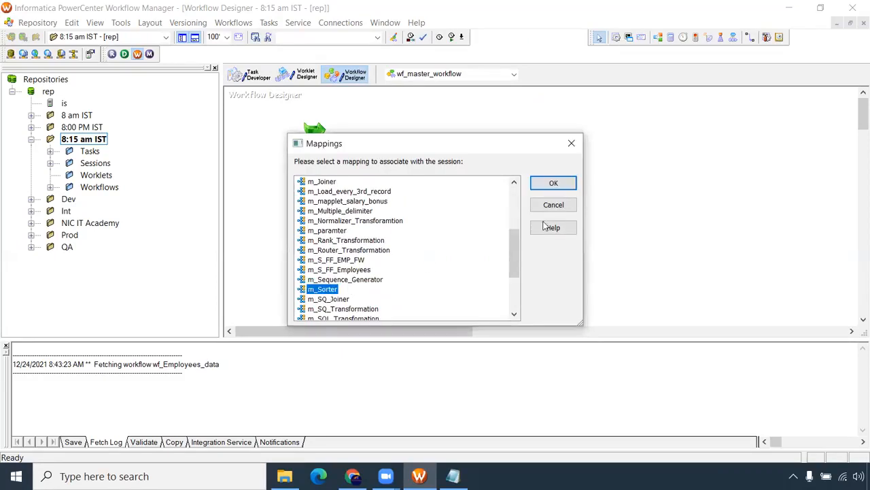
left_click(565, 187)
right_click(388, 182)
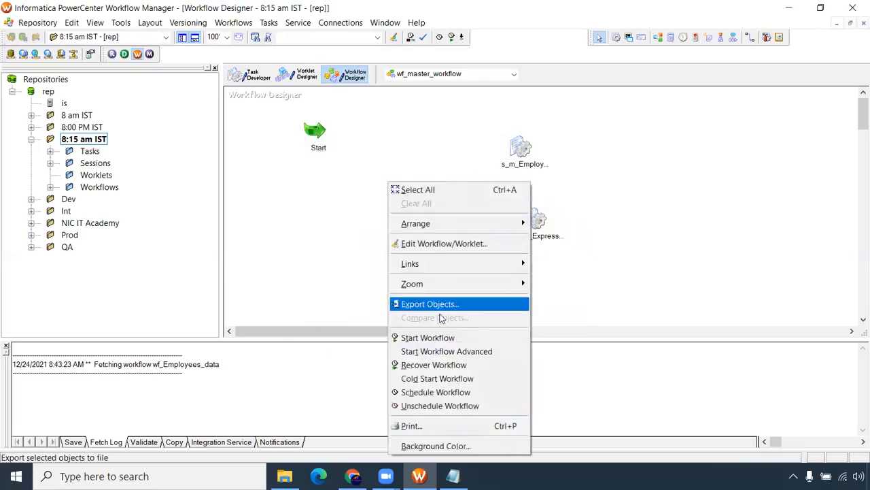
left_click(369, 145)
Add a session task for the m_connected_lookup mapping just below and right of Start.
left_click(619, 40)
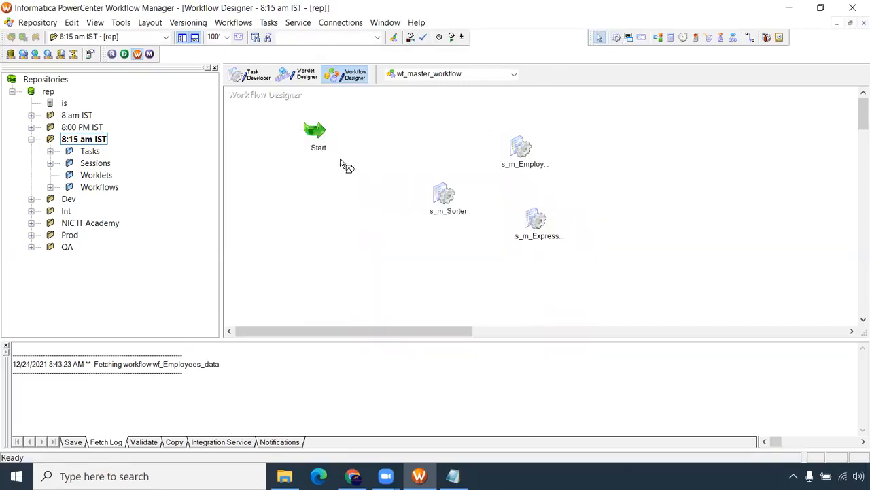
left_click(344, 165)
left_click(349, 192)
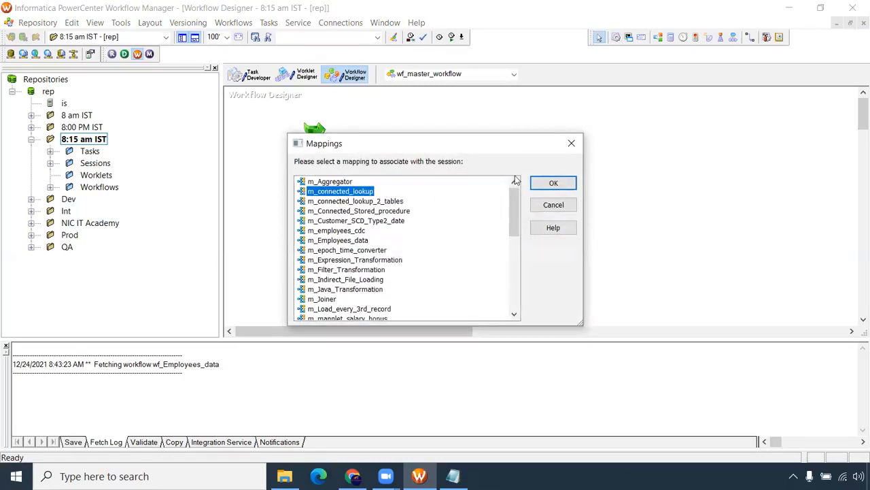
left_click(537, 182)
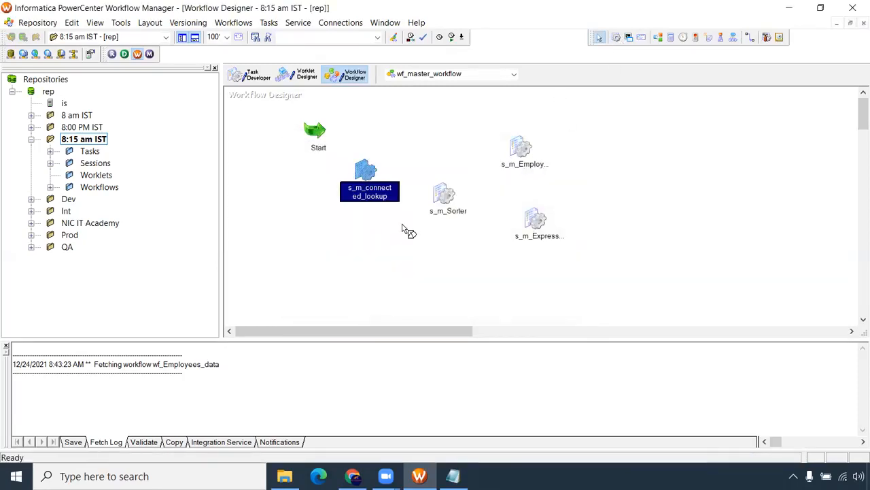
Add a session task for the m_Java_Transformation mapping below the sorter session.
left_click(404, 229)
scroll(375, 268, "down", 2)
left_click(345, 231)
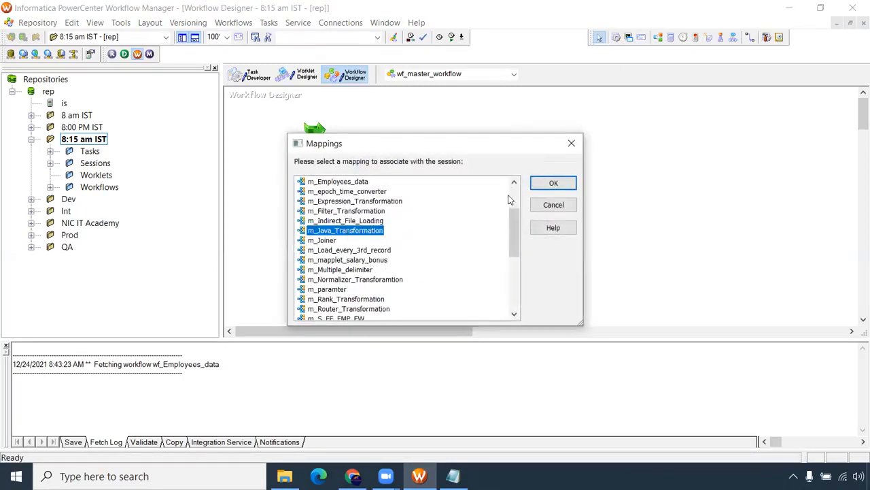
left_click(548, 182)
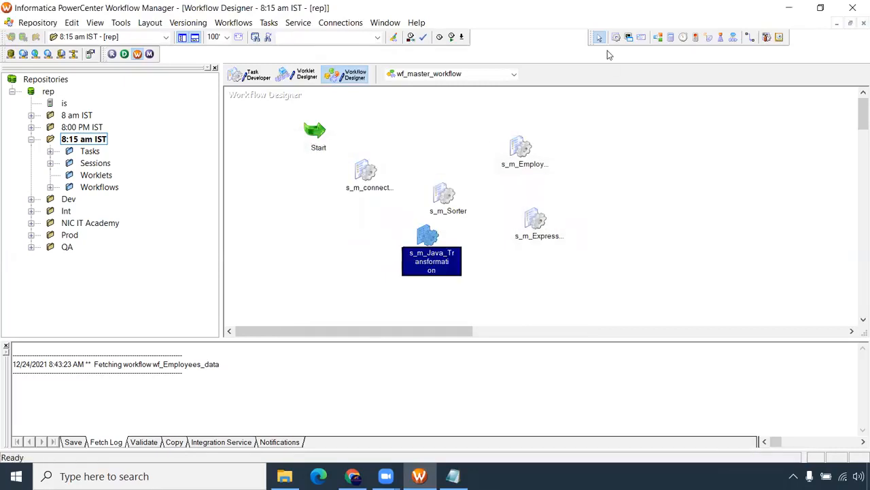
Add a session task for the m_Normalizer_Transforamtion mapping above the sorter session.
left_click(616, 38)
left_click(447, 136)
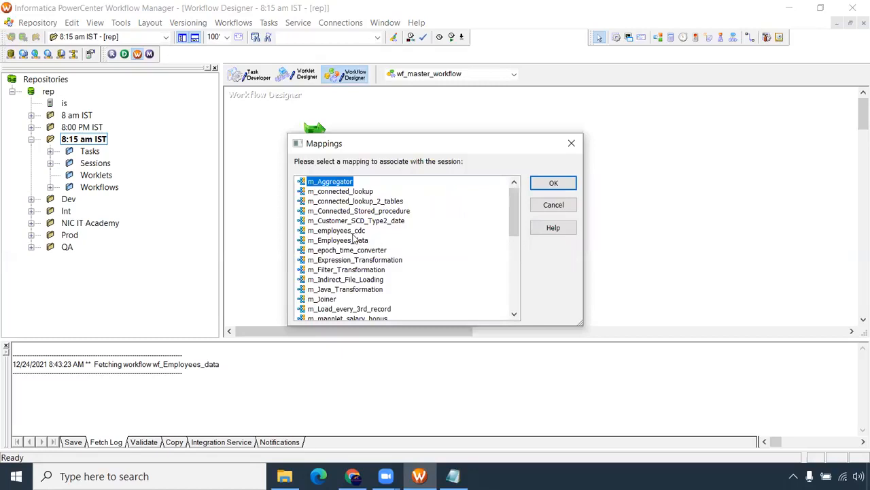
scroll(353, 252, "down", 3)
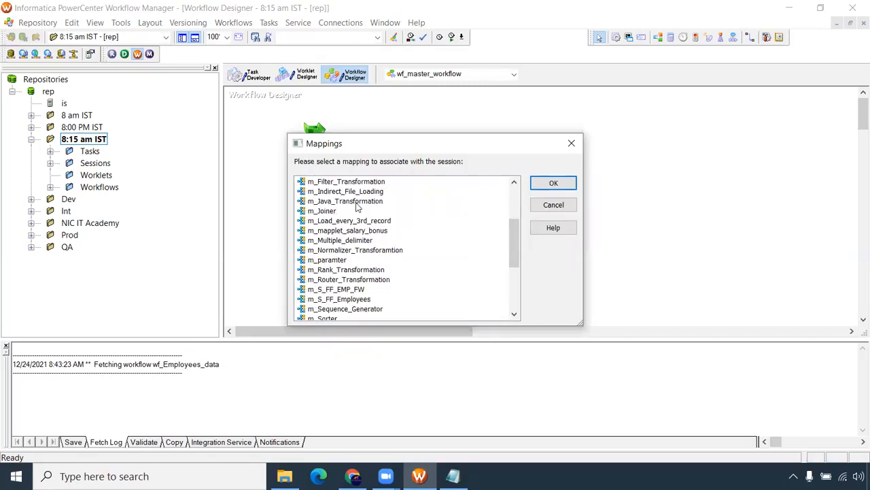
left_click(350, 251)
left_click(552, 183)
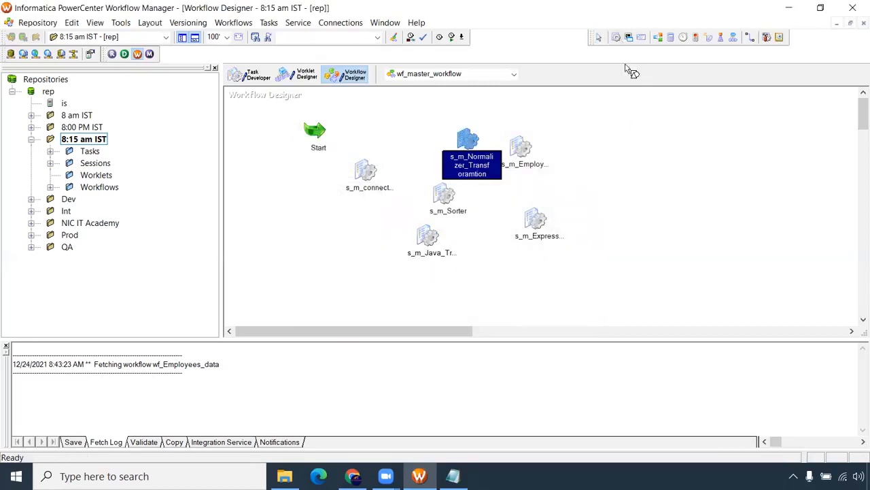
Add a session task for the m_Union_Transformation mapping to the right of the employees data session.
left_click(655, 146)
scroll(361, 269, "down", 12)
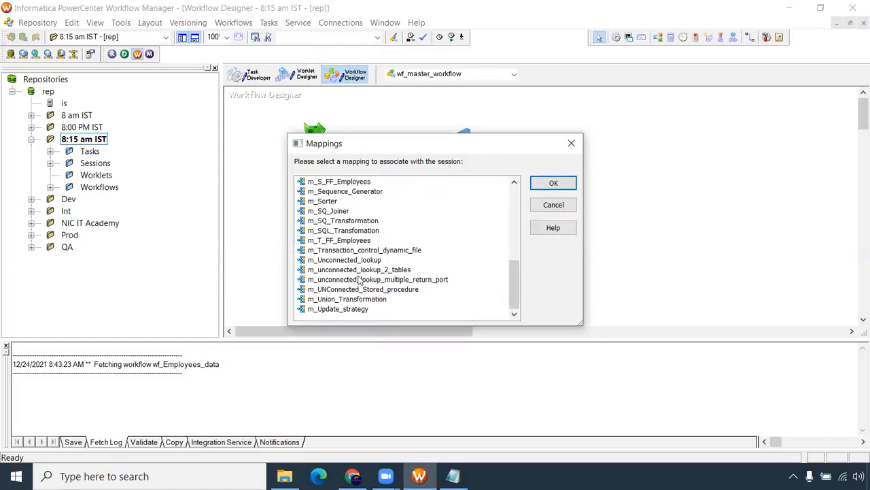
left_click(354, 299)
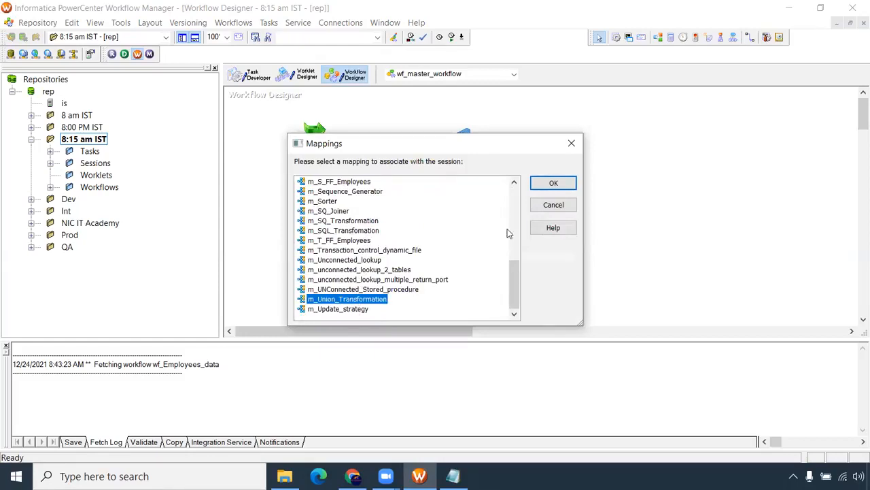
left_click(552, 183)
Add a session task for the m_Update_strategy mapping just left of the union session.
left_click(615, 37)
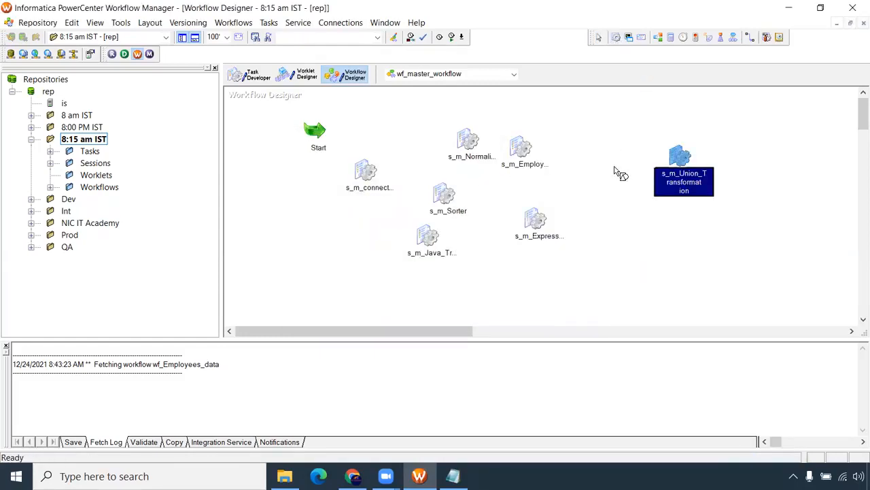
left_click(616, 170)
scroll(408, 247, "down", 12)
left_click(338, 309)
left_click(553, 183)
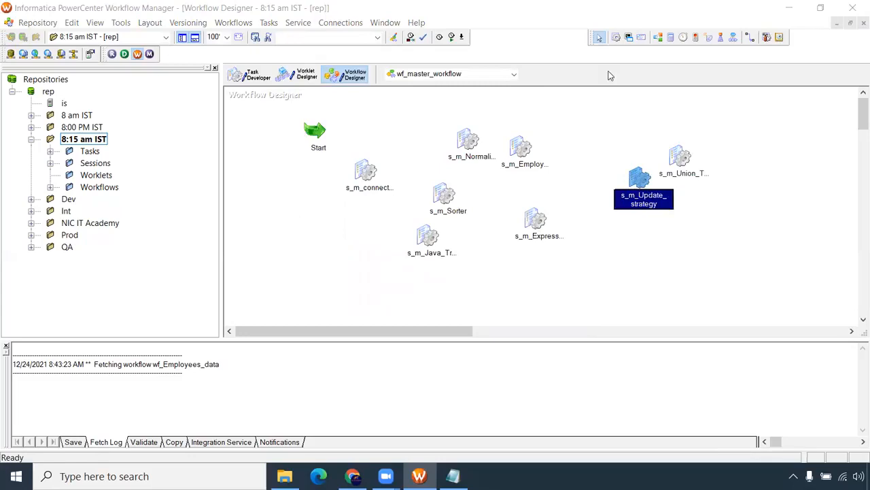
Link Start to the connected lookup session, on to the Normalizer session, and from there in parallel to the employees data, sorter and Java sessions.
left_click(750, 39)
mouse_move(314, 129)
left_mouse_down()
mouse_move(361, 167)
mouse_move(470, 142)
left_mouse_up()
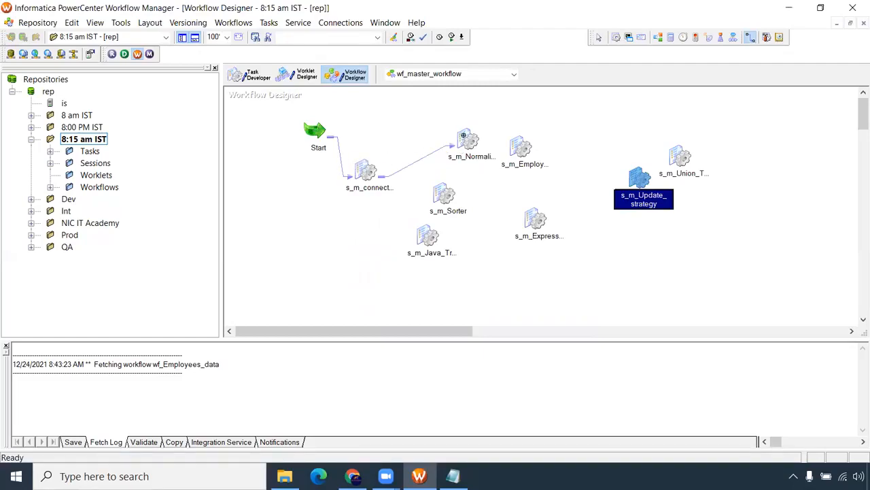
mouse_move(466, 142)
left_mouse_down()
mouse_move(514, 145)
mouse_move(445, 192)
mouse_move(429, 237)
left_mouse_up()
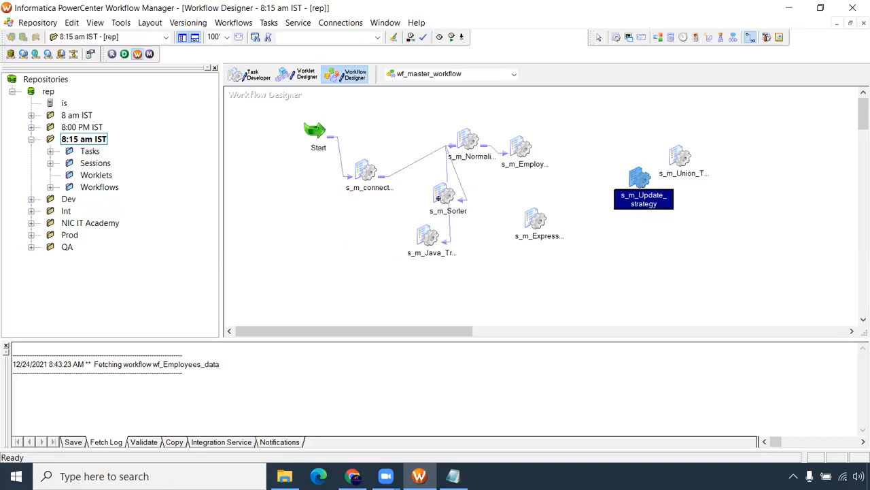
Link the three parallel sessions to the expression session, chain it to the update strategy and union sessions, and save the workflow.
left_click_drag(520, 151, 535, 220)
mouse_move(446, 197)
left_mouse_down()
mouse_move(533, 220)
mouse_move(640, 182)
left_mouse_up()
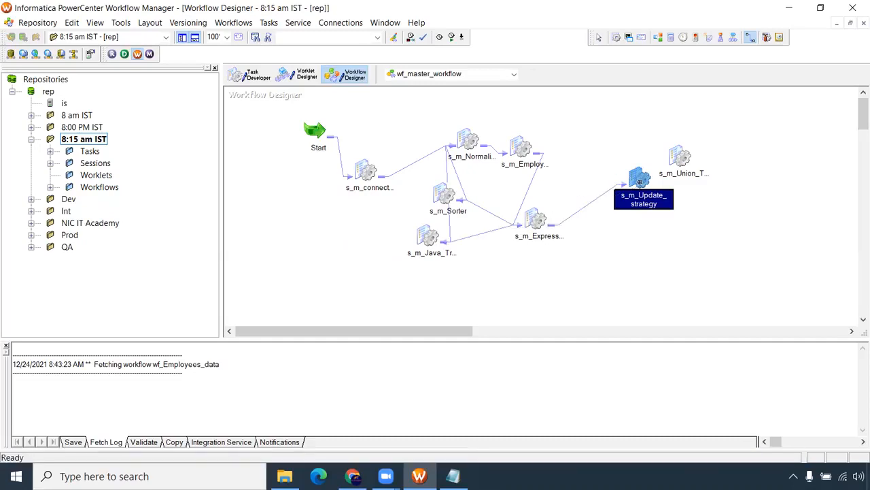
left_click_drag(672, 154, 674, 155)
key("ctrl+s")
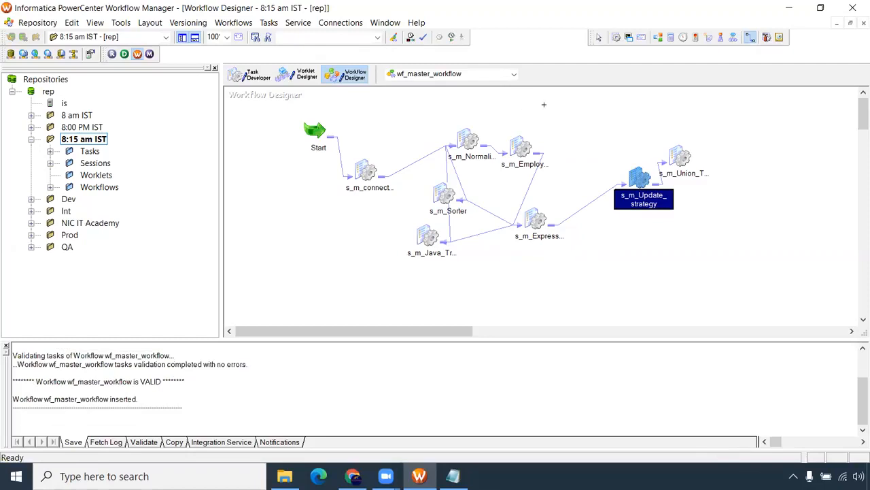
Arrange the workflow's tasks horizontally and enlarge the design workspace to fit the task chain.
right_click(545, 104)
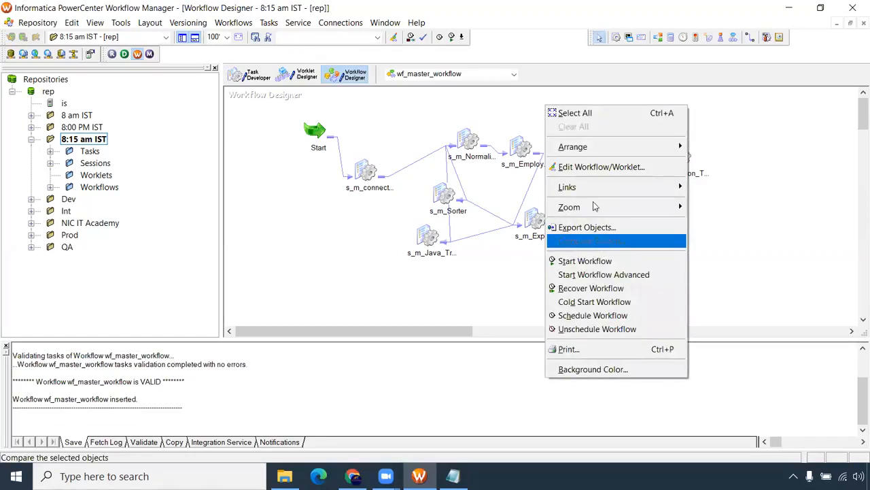
mouse_move(586, 147)
left_click(722, 147)
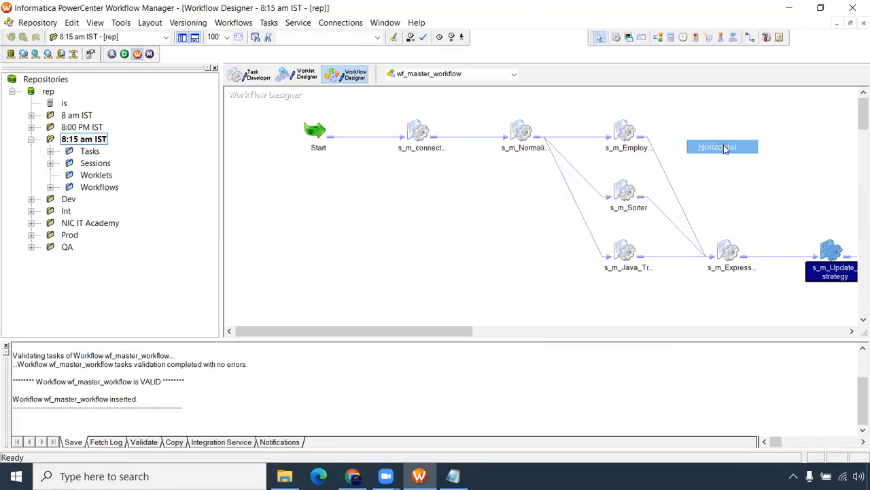
left_click(477, 300)
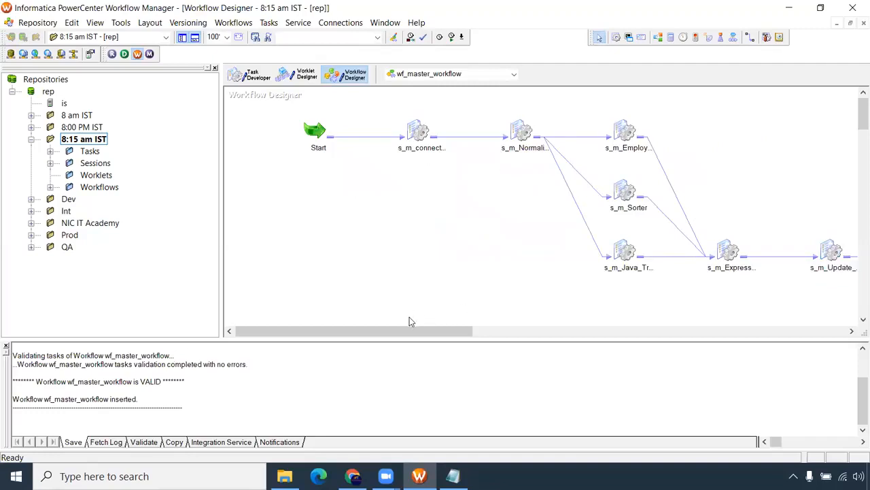
left_click_drag(421, 338, 466, 388)
left_click_drag(220, 258, 192, 264)
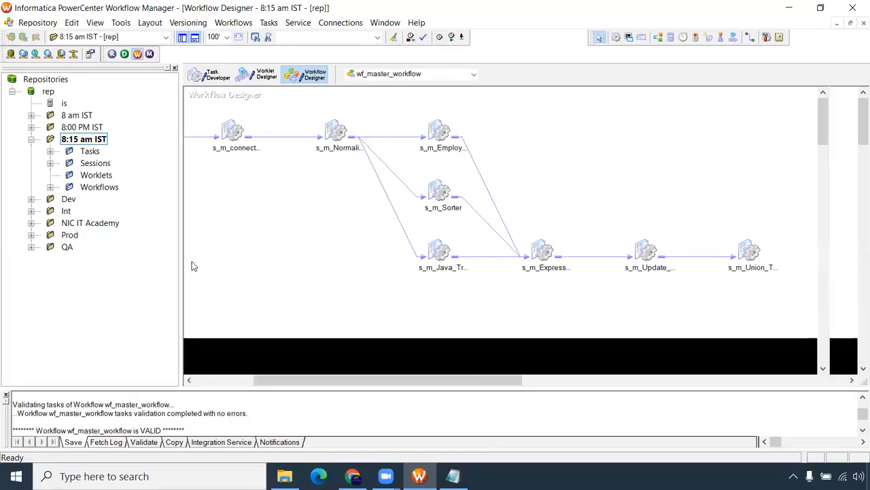
left_click_drag(362, 379, 331, 379)
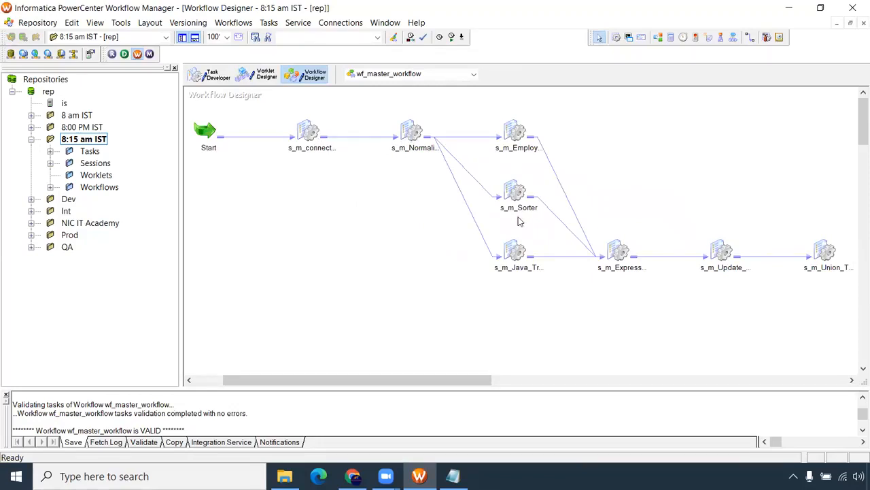
In the connected lookup session's mapping, set target T_EMPLOYEES_DEPT to the Oracle_Tgt connection and enable the truncate target table option.
double_click(308, 133)
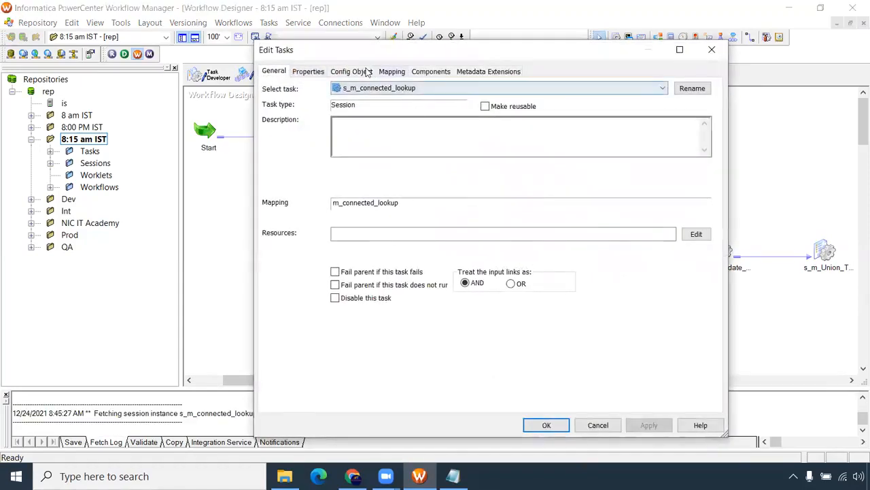
left_click(392, 71)
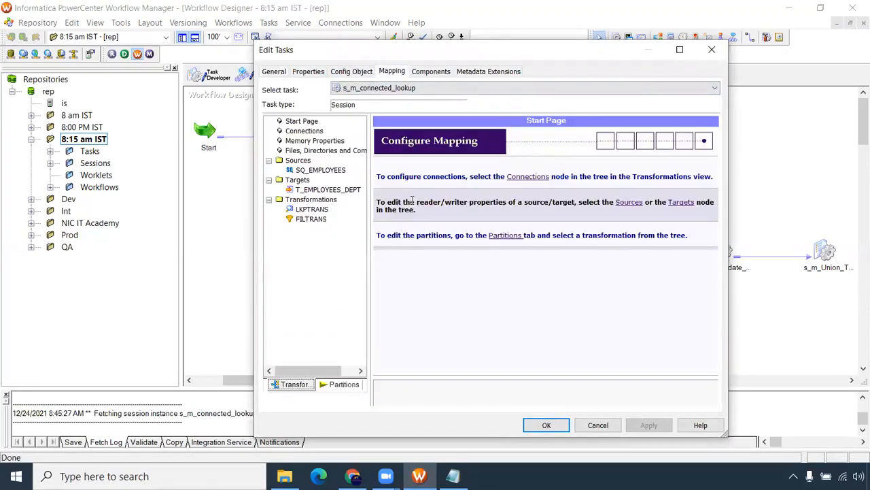
left_click(329, 190)
left_click(606, 243)
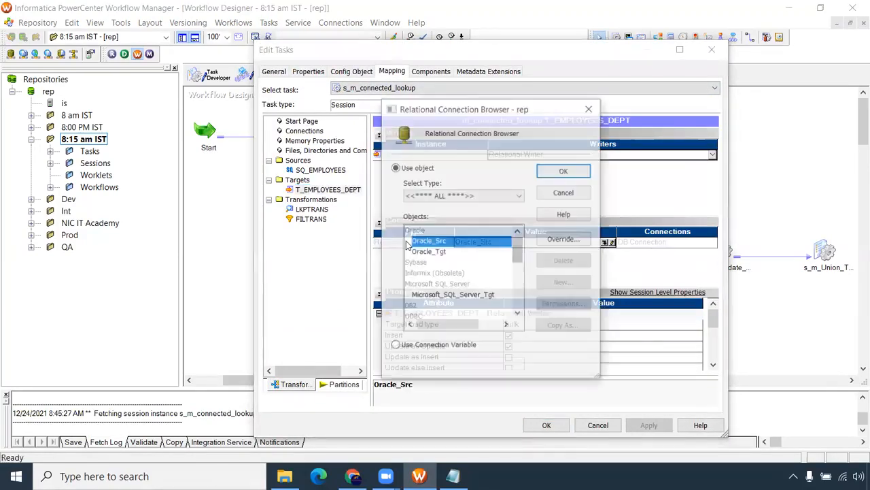
left_click(444, 252)
left_click(564, 170)
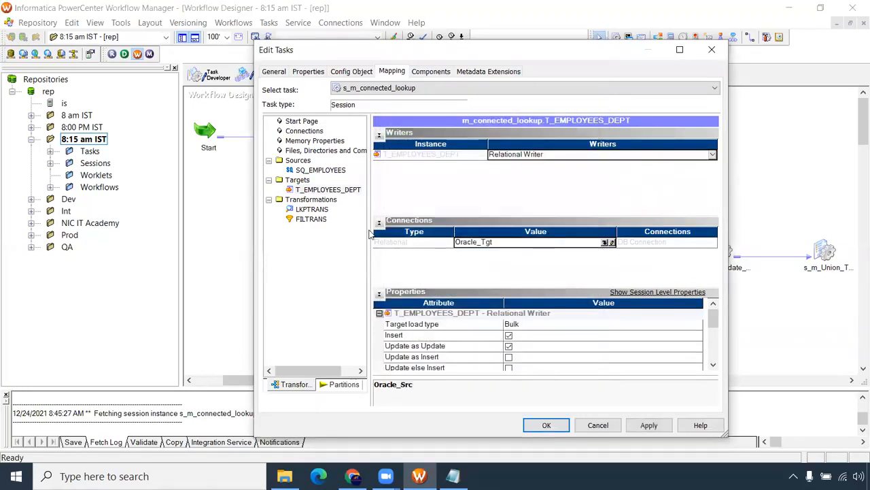
left_click(713, 366)
left_click(714, 366)
left_click(713, 365)
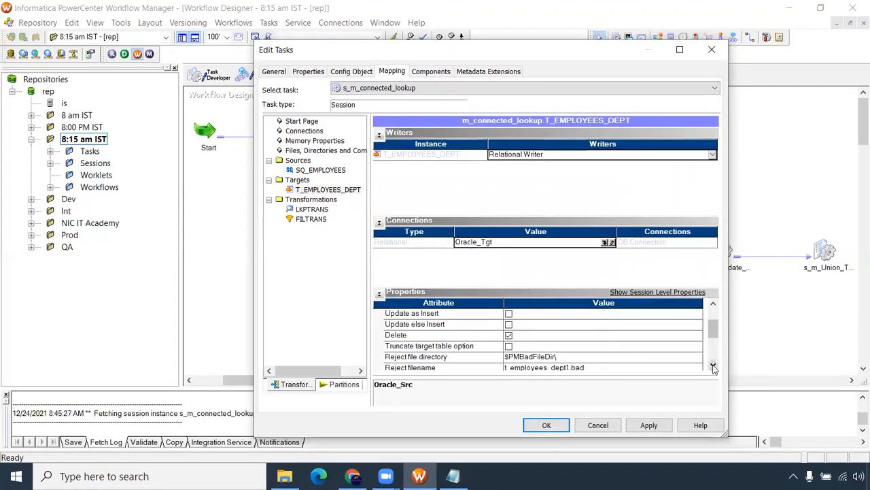
left_click(511, 349)
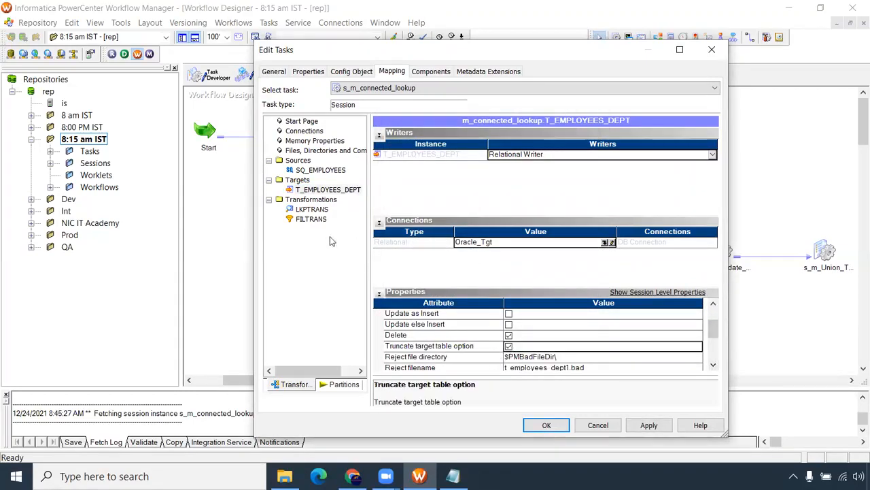
Assign the Oracle_Src connection to the LKPTRANS lookup transformation and accept the session's settings.
left_click(320, 213)
left_click(612, 155)
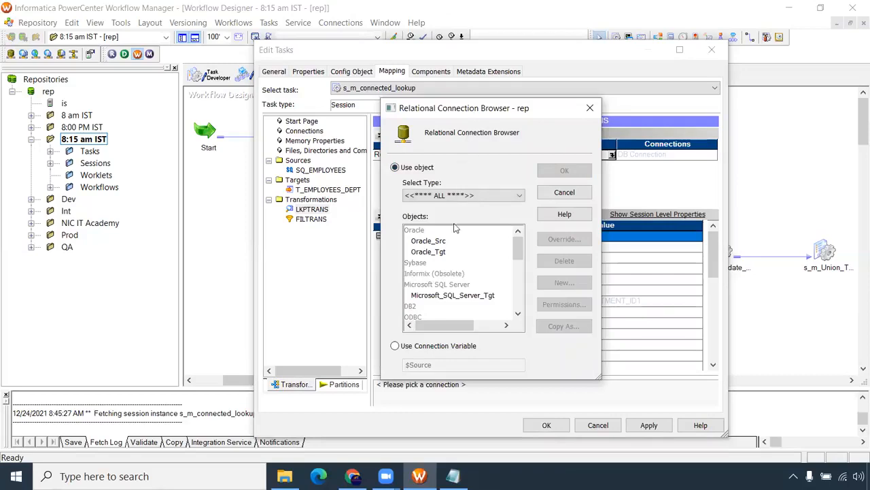
left_click(429, 241)
left_click(564, 171)
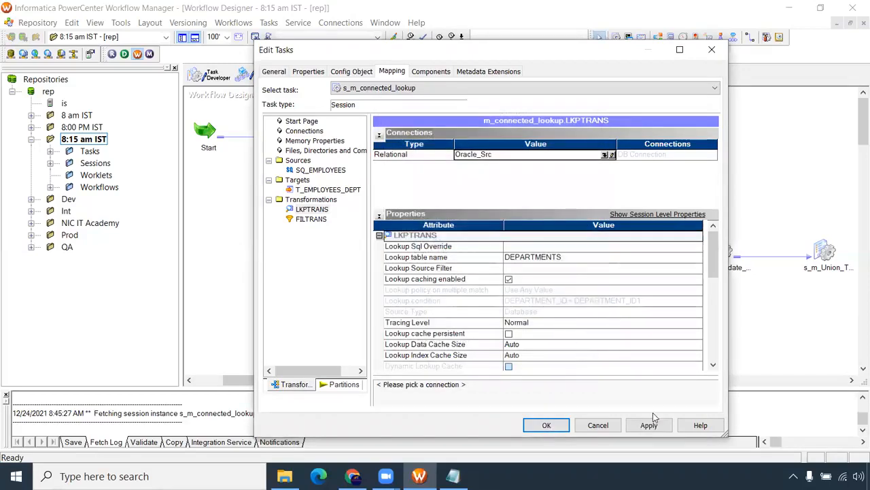
left_click(546, 425)
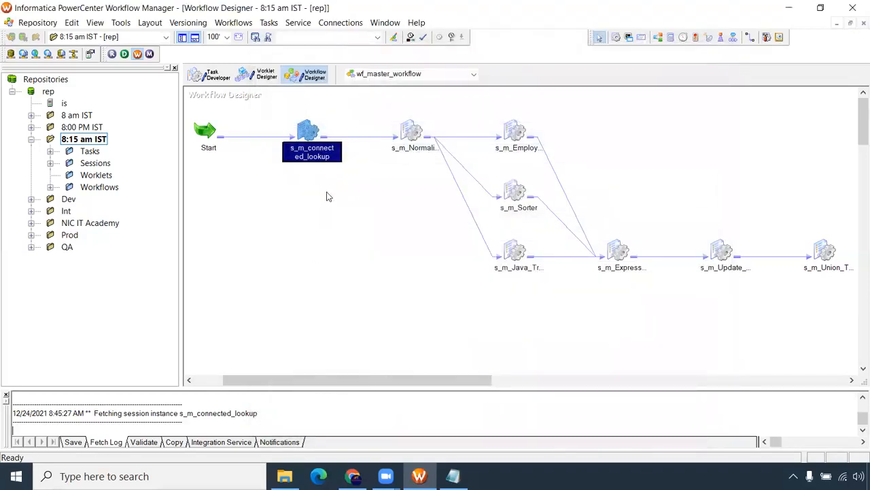
In the Normalizer session, set target T_STUDENT_NRM to the Oracle_Tgt connection with the truncate target table option enabled.
left_click(410, 134)
double_click(410, 133)
left_click(393, 71)
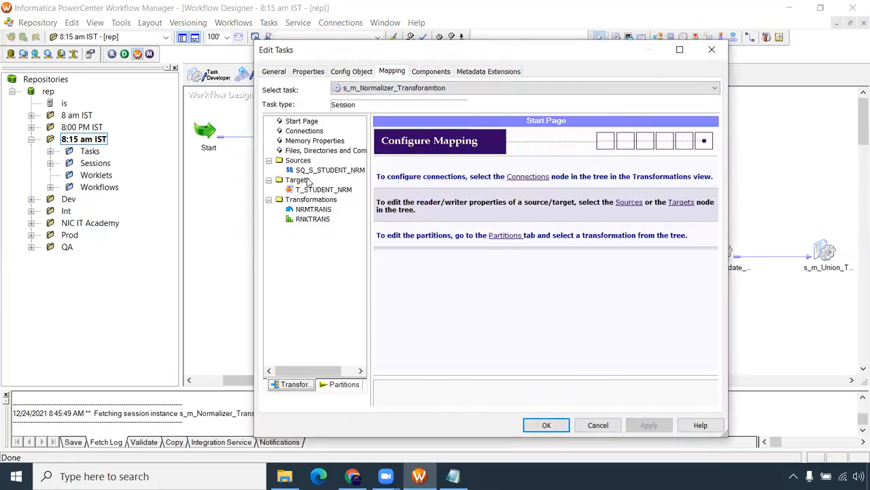
left_click(325, 170)
left_click(322, 190)
left_click(604, 242)
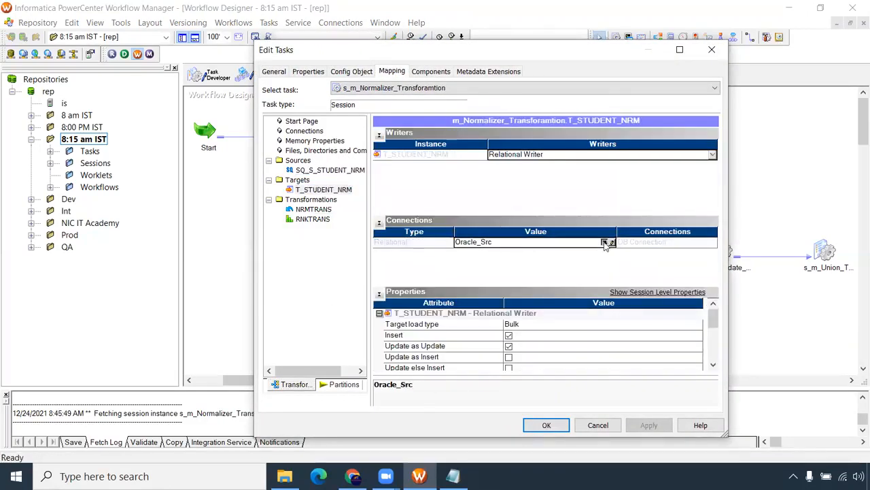
left_click(418, 249)
left_click(563, 172)
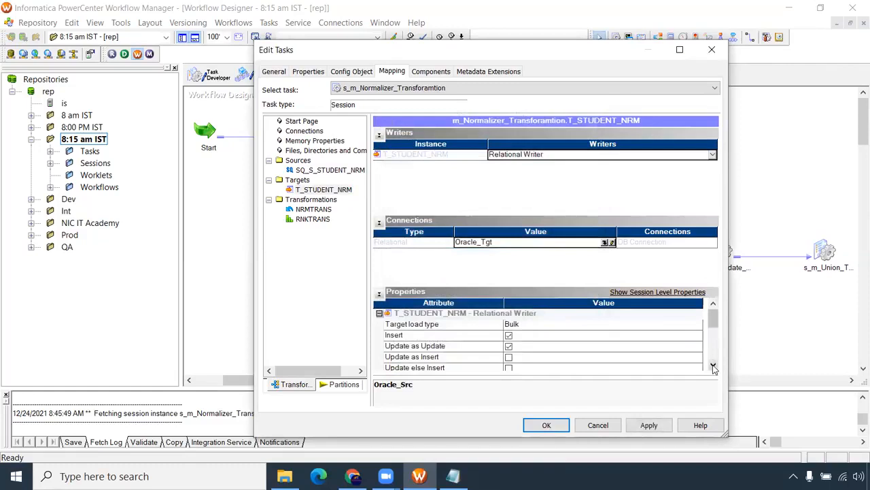
scroll(713, 364, "down", 1)
left_click(509, 357)
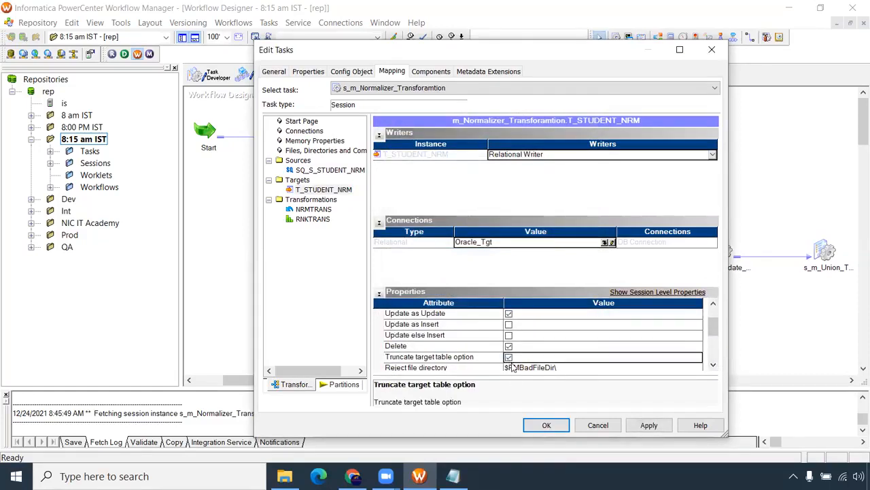
left_click(547, 424)
In the s_m_Employees_data session, set target T_EMPLOYEES to the Oracle_Tgt connection and enable the truncate target table option.
double_click(516, 145)
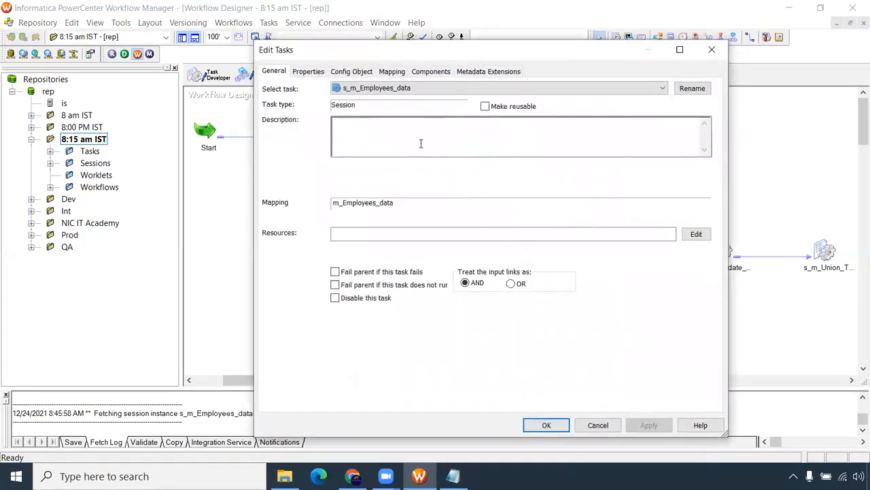
left_click(392, 72)
left_click(318, 189)
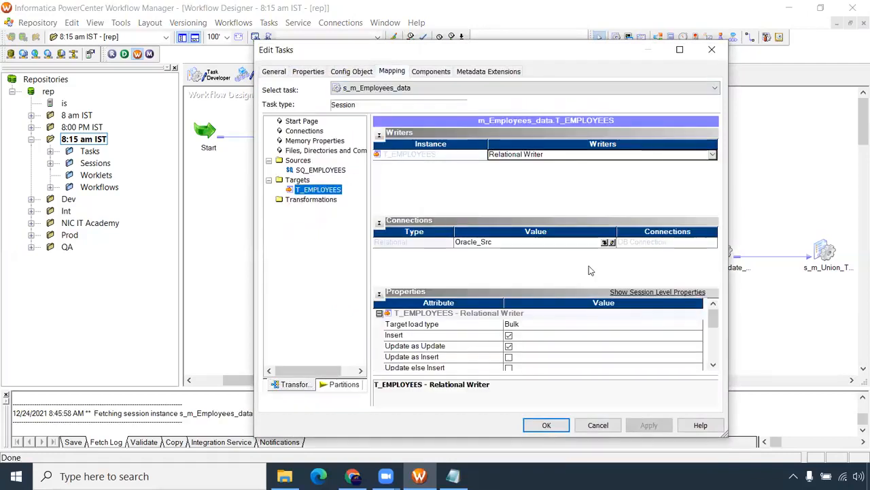
left_click(607, 242)
left_click(428, 252)
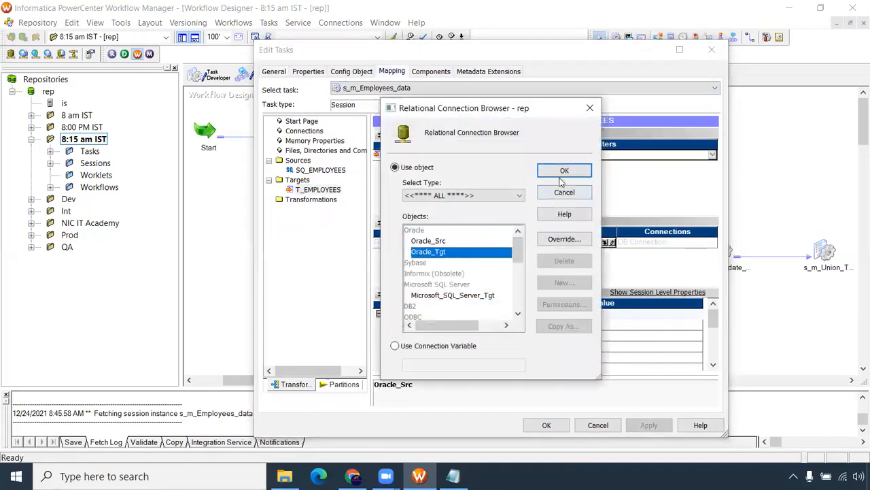
left_click(563, 170)
scroll(515, 327, "down", 5)
scroll(515, 327, "up", 2)
left_click(509, 323)
left_click(551, 425)
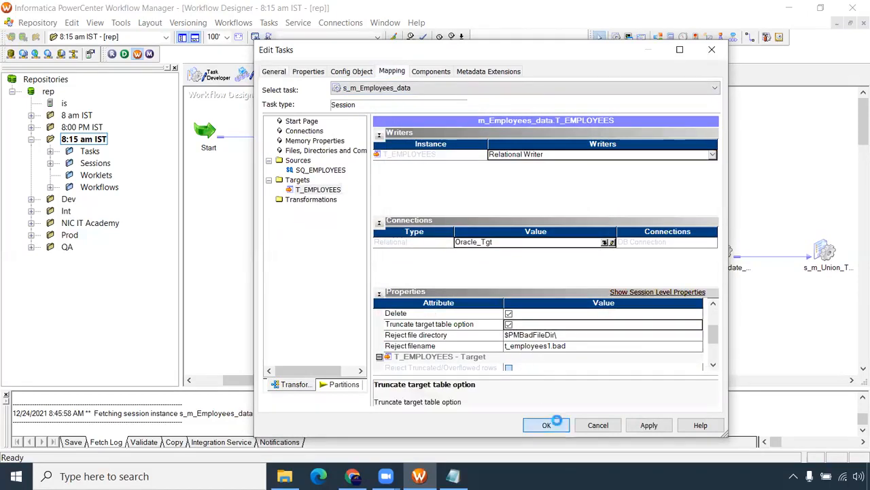
In the s_m_Sorter session, set target T_EMPLOYEES to the Oracle_Tgt connection, enable the truncate target table option and apply the changes.
double_click(515, 195)
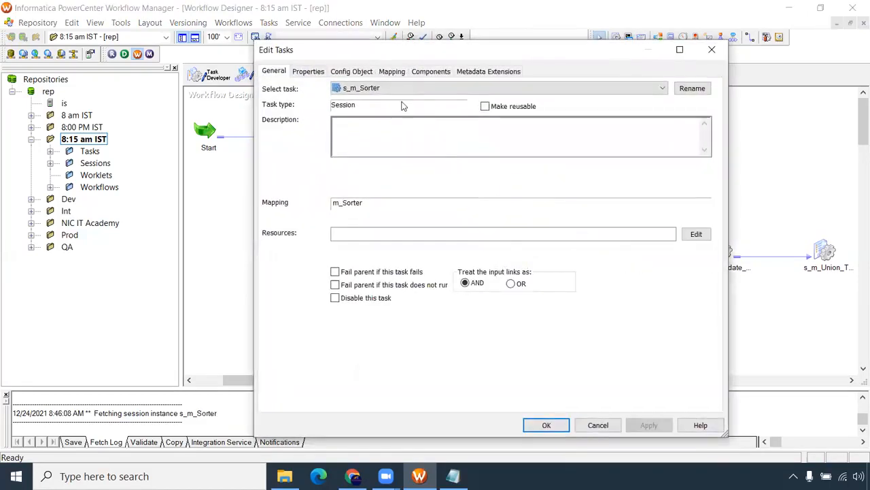
left_click(361, 71)
scroll(469, 225, "down", 1)
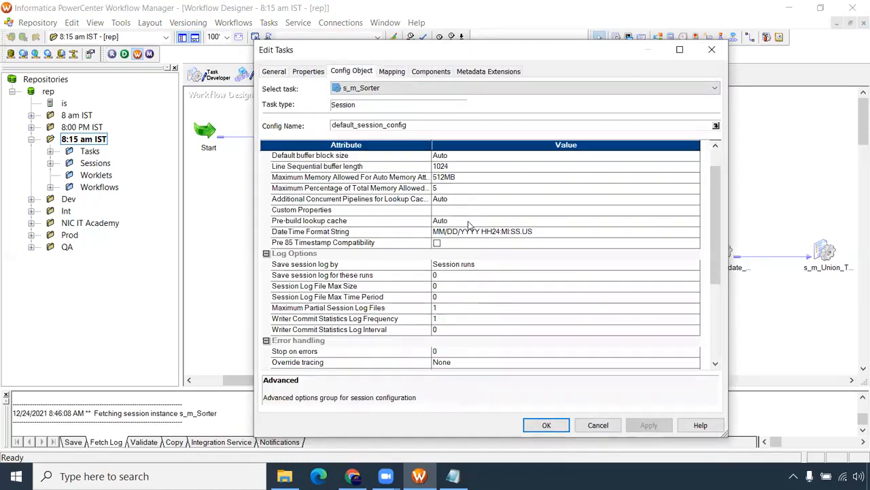
left_click(389, 72)
left_click(340, 190)
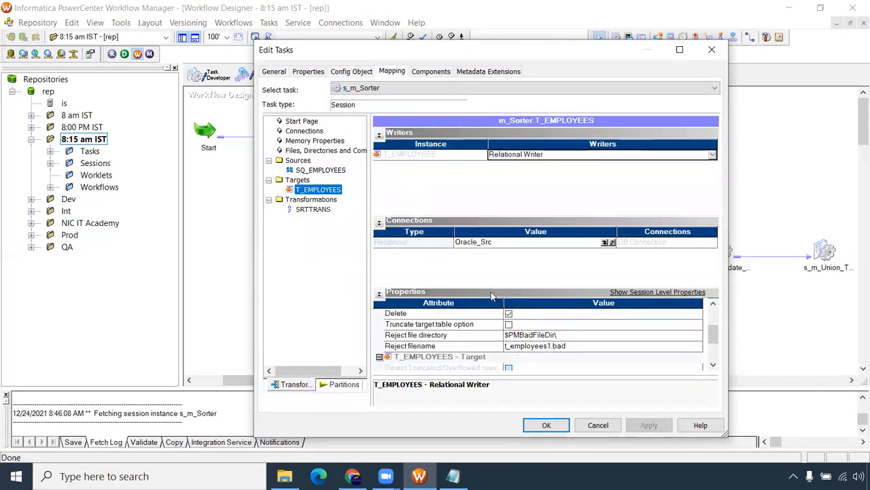
scroll(491, 296, "up", 2)
left_click(604, 242)
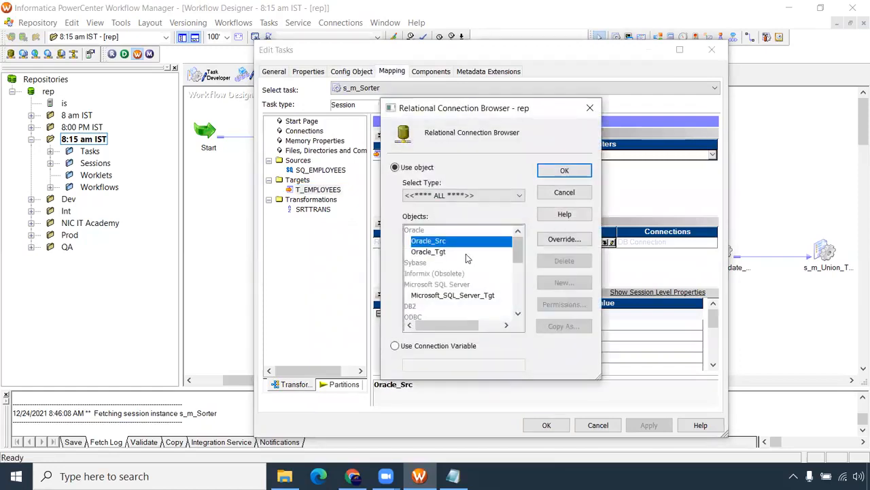
left_click(435, 252)
left_click(573, 171)
left_click(713, 365)
left_click(713, 365)
left_click(713, 365)
left_click(713, 365)
left_click(509, 346)
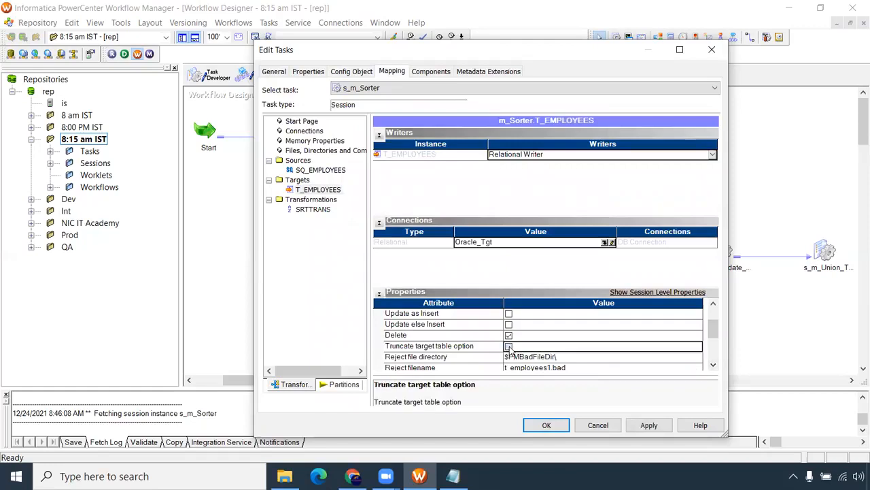
left_click(650, 425)
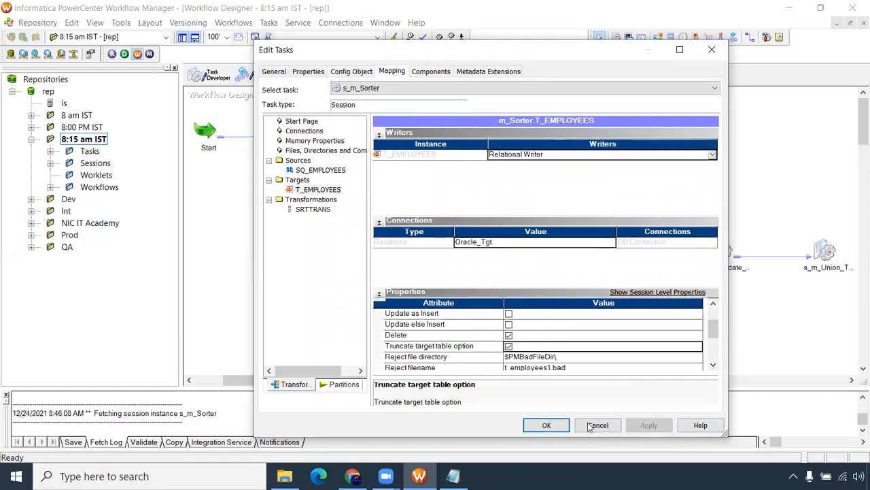
left_click(563, 422)
In the s_m_Expression_Transformation session, set target T_EMPLOYEES to the Oracle_Tgt connection and enable the truncate target table option.
left_click_drag(480, 379, 536, 380)
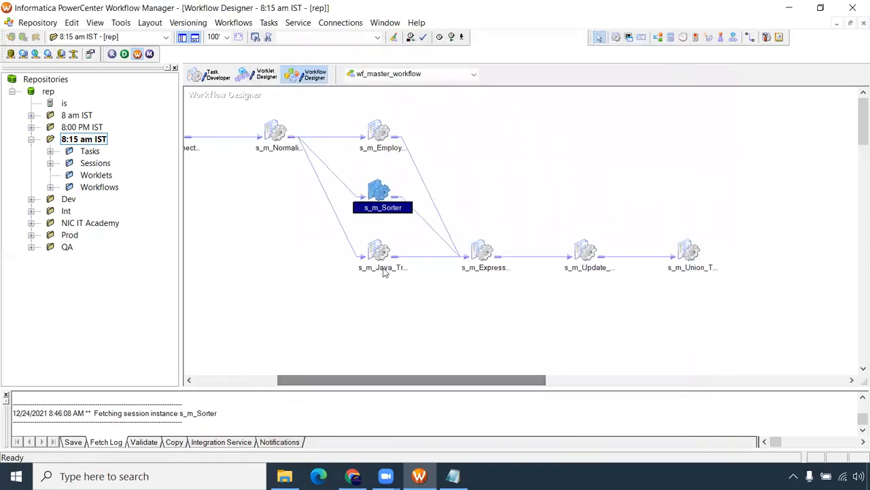
left_click(482, 251)
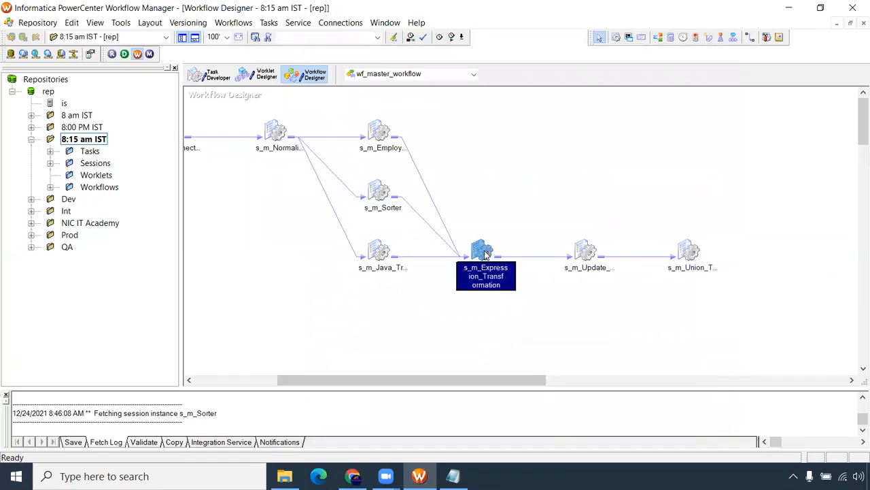
double_click(484, 253)
left_click(391, 71)
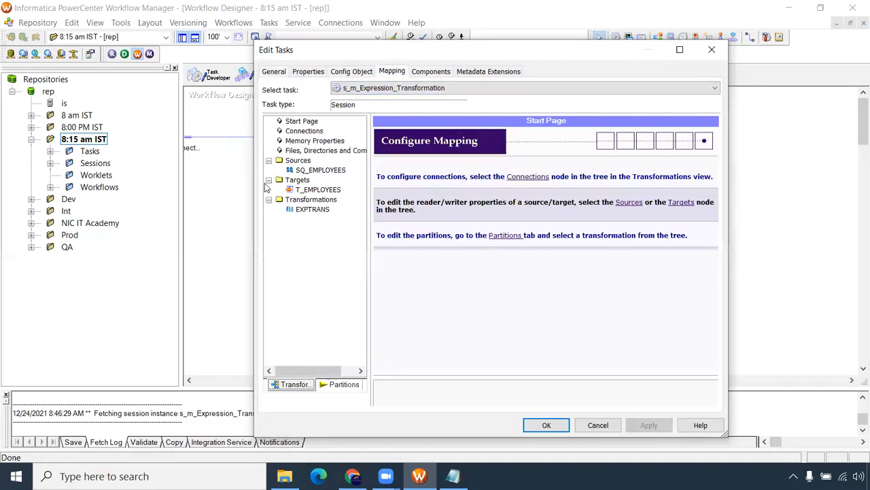
left_click(317, 190)
left_click(606, 242)
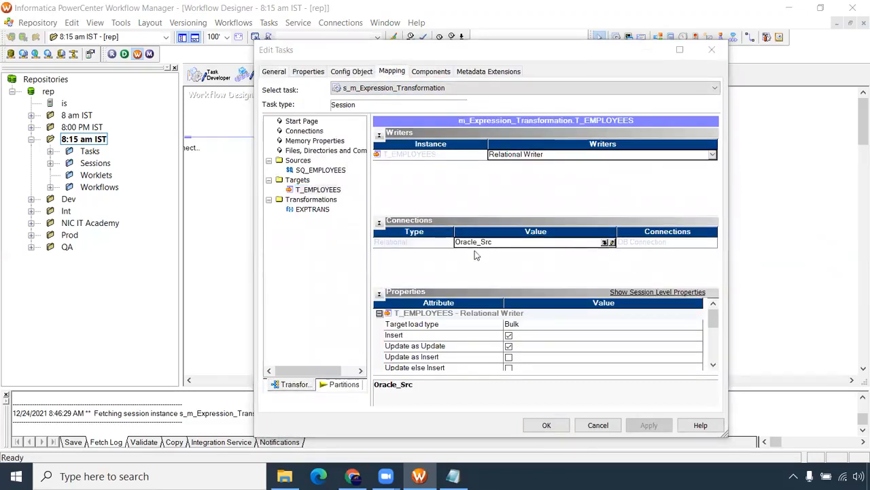
left_click(430, 252)
left_click(565, 170)
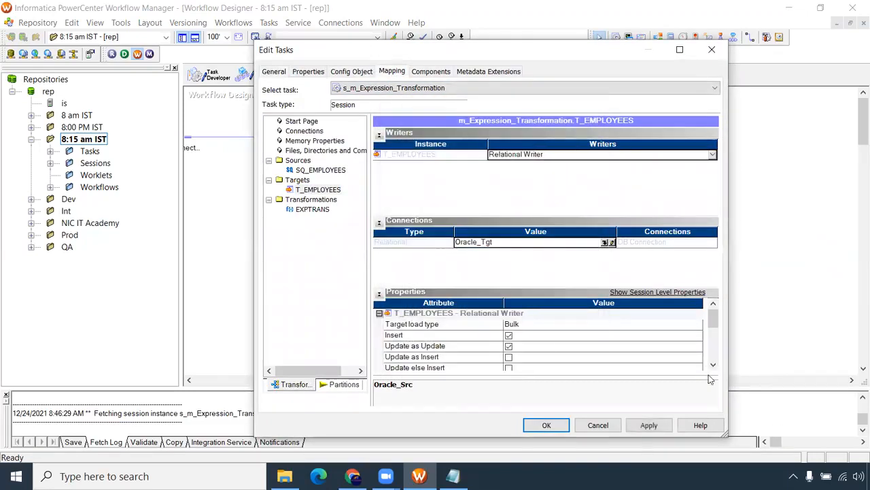
scroll(713, 368, "down", 1)
left_click(508, 346)
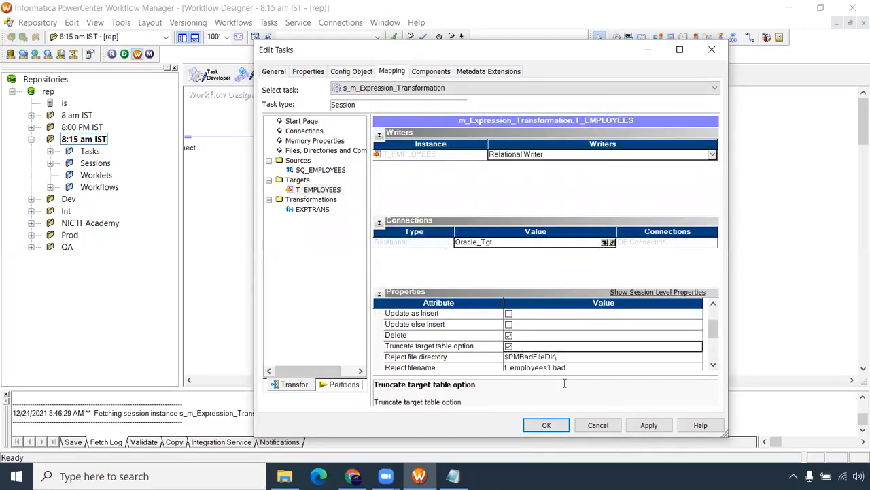
left_click(548, 425)
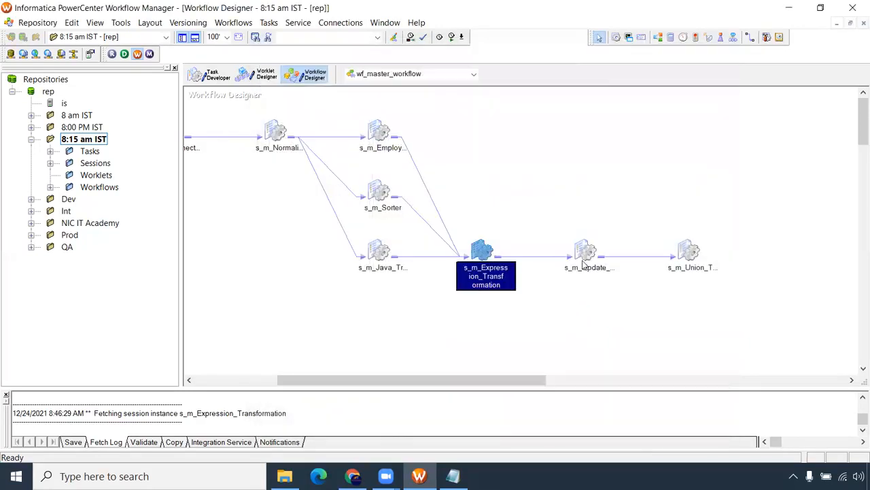
In the s_m_Update_strategy session, assign the Oracle_Tgt connection to target T_CUSTOMER_UPD.
left_click(588, 260)
double_click(588, 254)
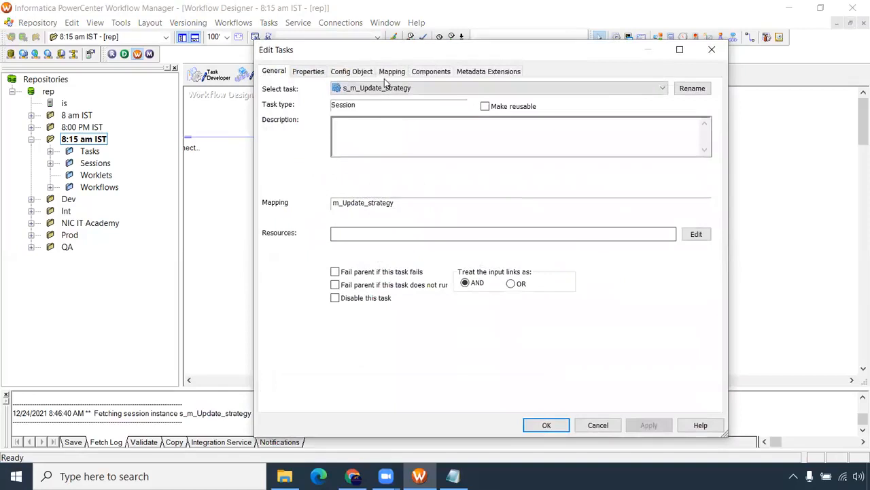
left_click(391, 71)
left_click(334, 192)
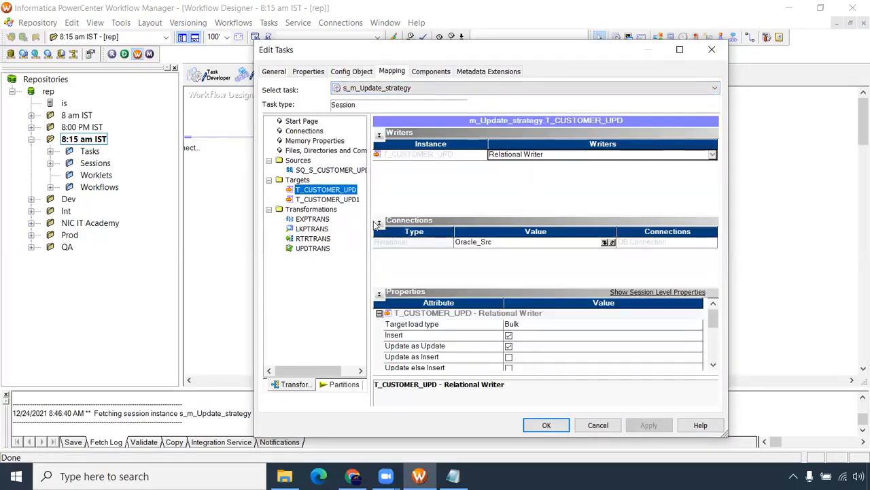
left_click(605, 242)
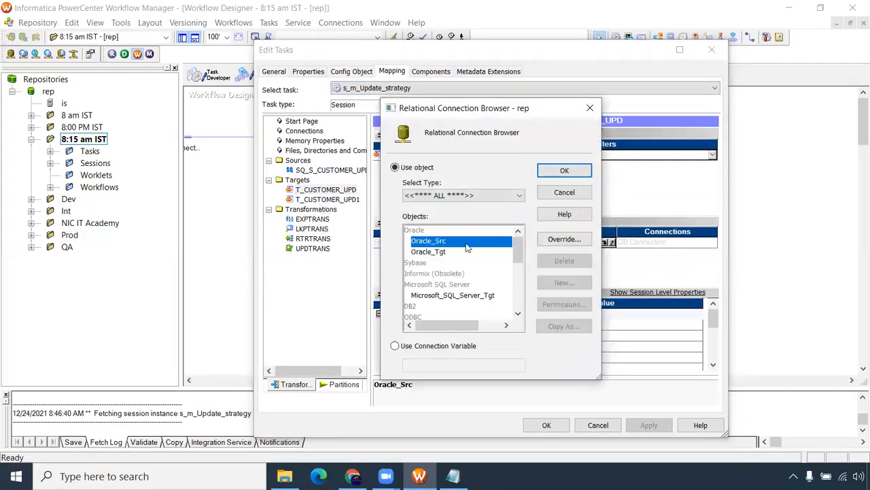
left_click(548, 174)
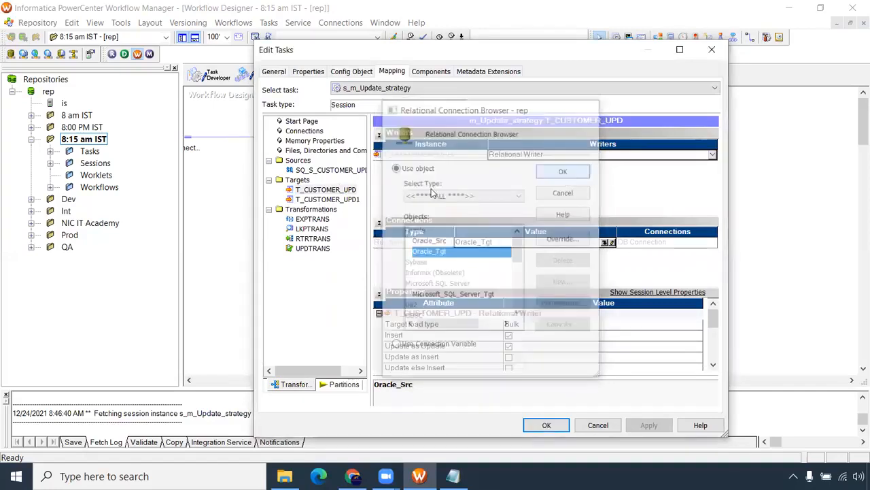
Set target T_CUSTOMER_UPD1 to the Oracle_Tgt connection and enable its truncate target table option.
left_click(604, 243)
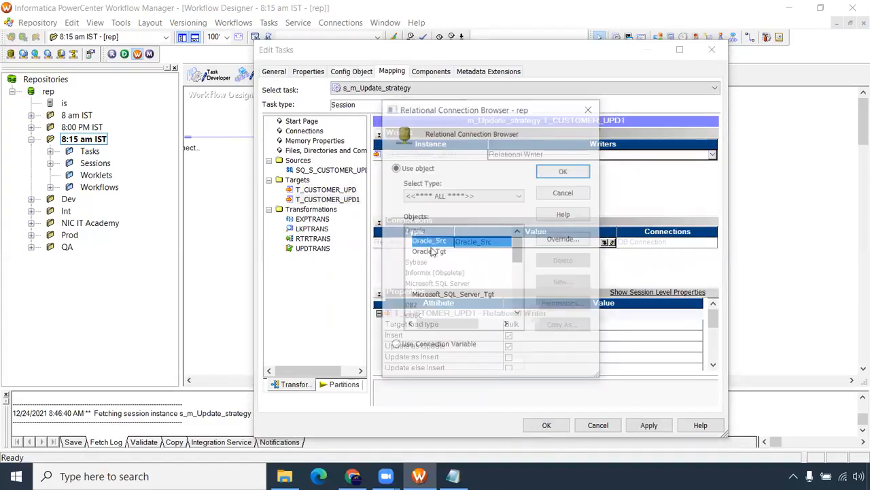
left_click(418, 250)
left_click(560, 176)
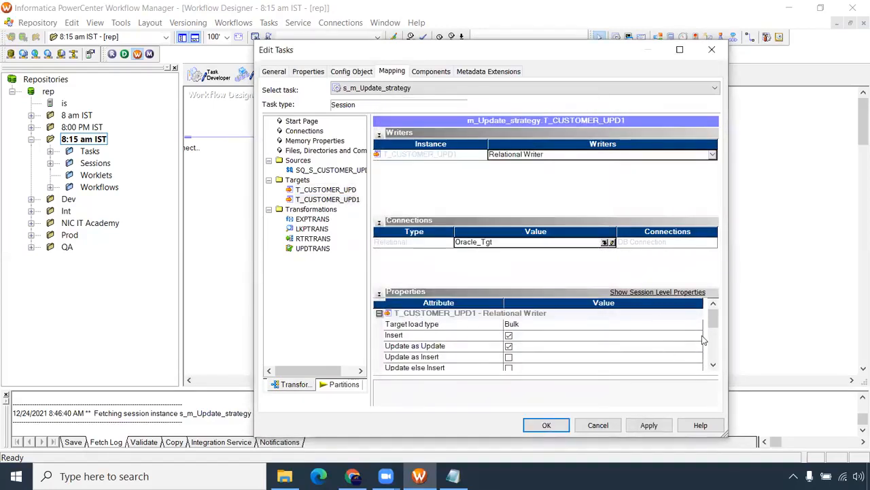
scroll(703, 340, "down", 2)
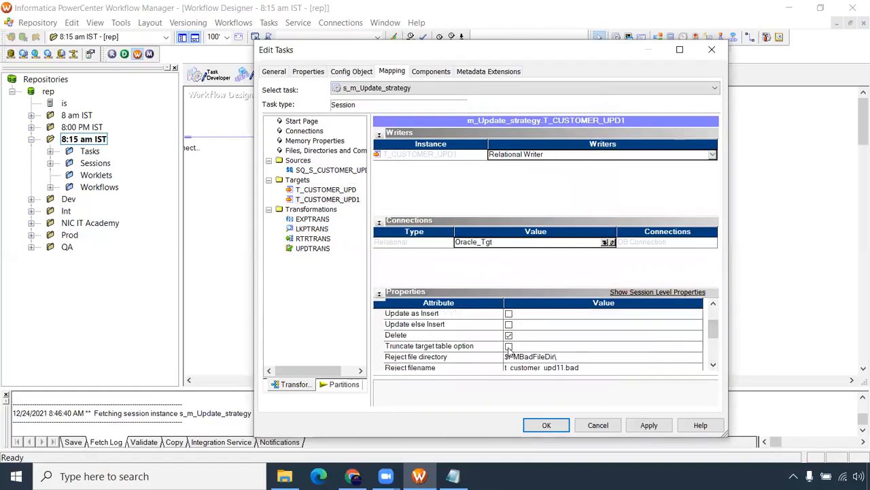
left_click(509, 347)
Assign the Oracle_Tgt connection object to the LKPTRANS lookup in place of the connection variable, and accept the session's settings.
left_click(312, 229)
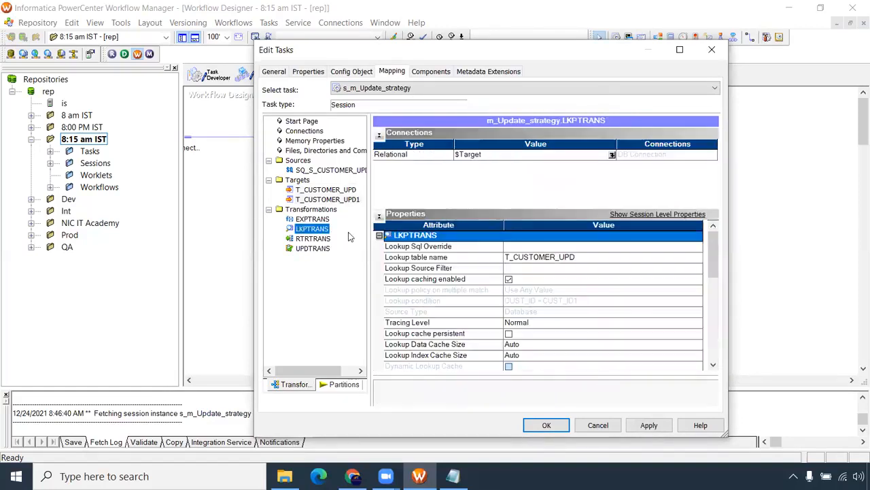
left_click(612, 155)
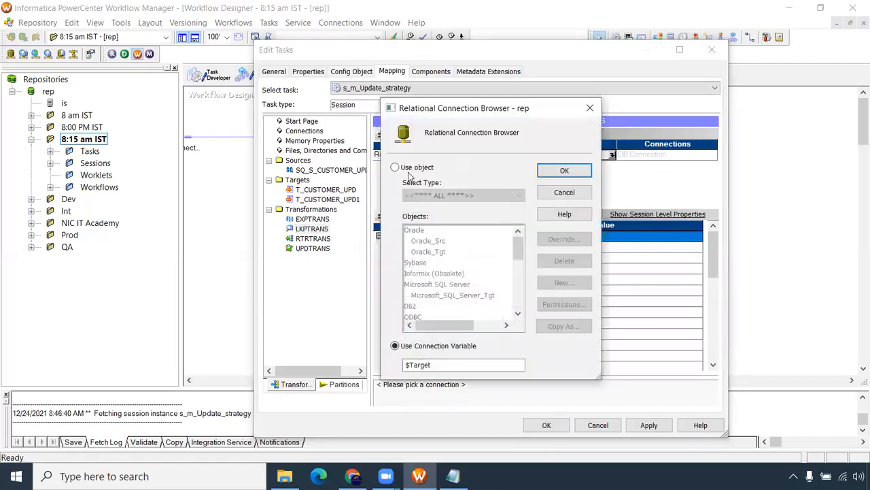
left_click(411, 168)
left_click(442, 251)
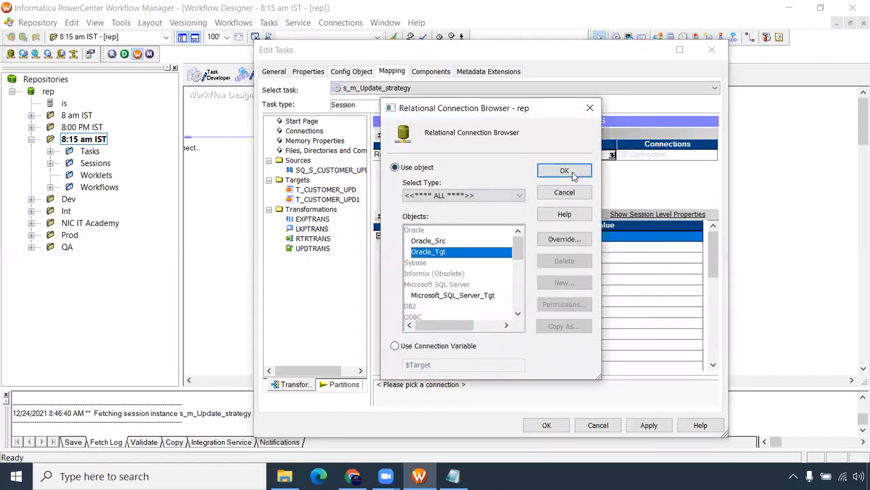
left_click(564, 170)
left_click(647, 425)
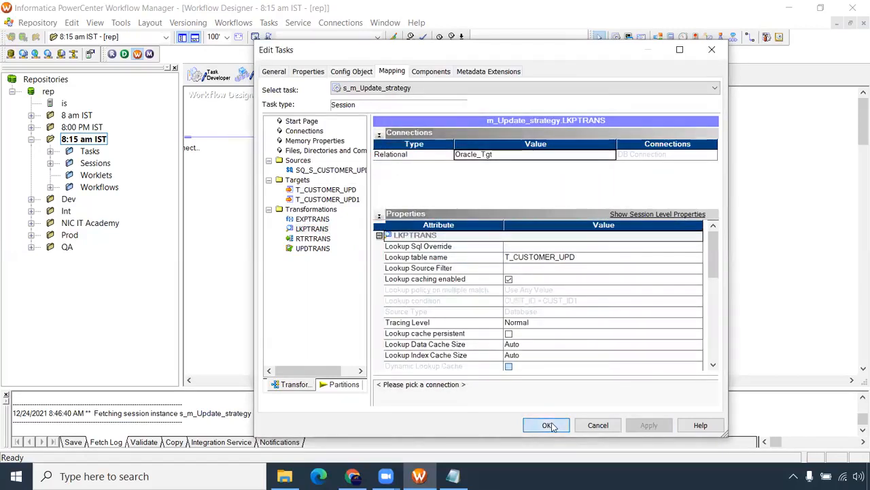
left_click(546, 425)
In the s_m_Union_Transformation session, set target T_EMPLOYEES_UNION to Oracle_Tgt with the truncate target table option enabled, and save the workflow.
double_click(686, 253)
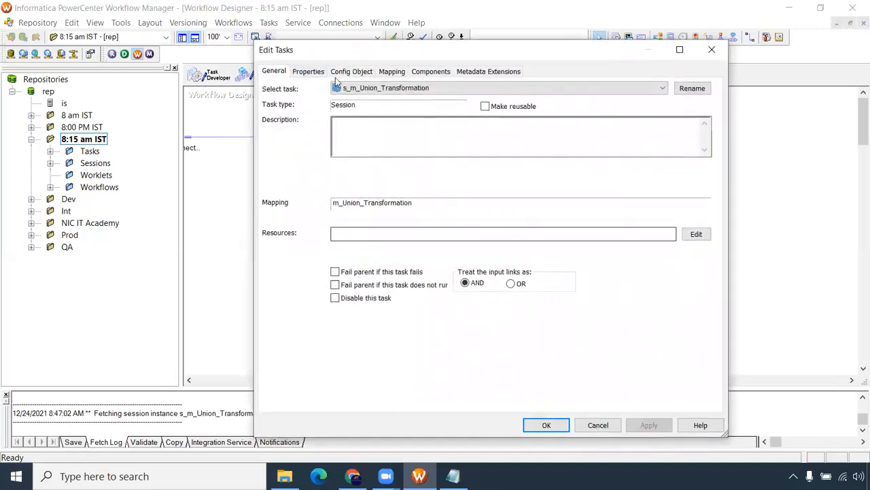
left_click(392, 71)
left_click(330, 199)
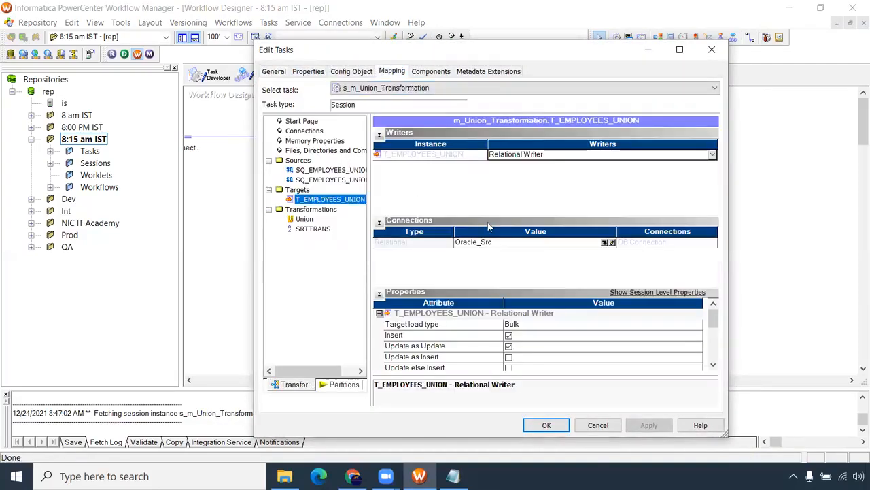
left_click(607, 242)
left_click(454, 252)
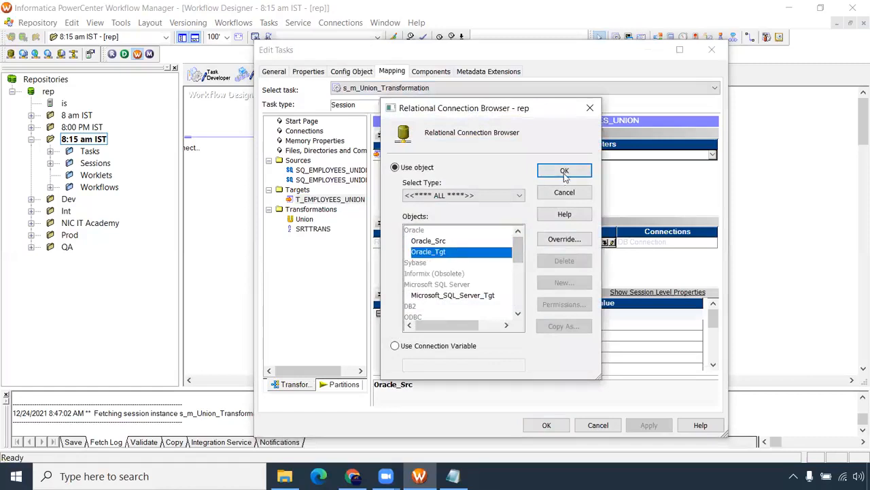
left_click(564, 170)
left_click(713, 366)
left_click(713, 366)
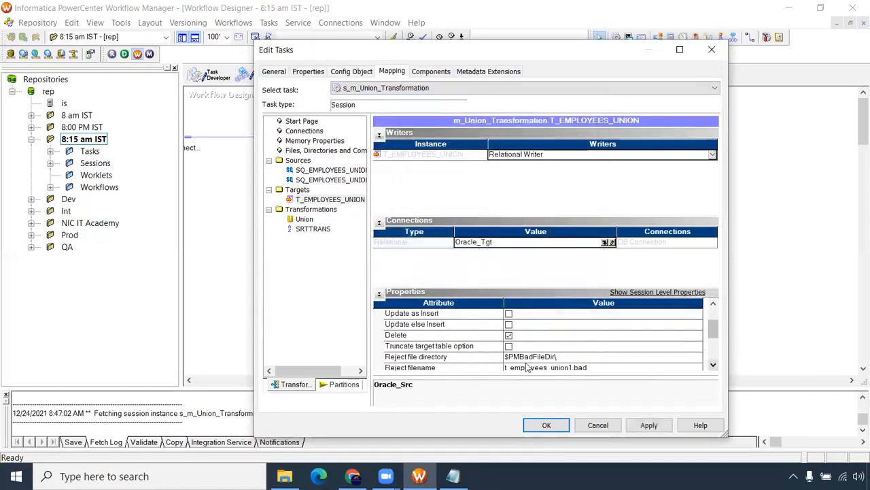
left_click(509, 346)
left_click(546, 425)
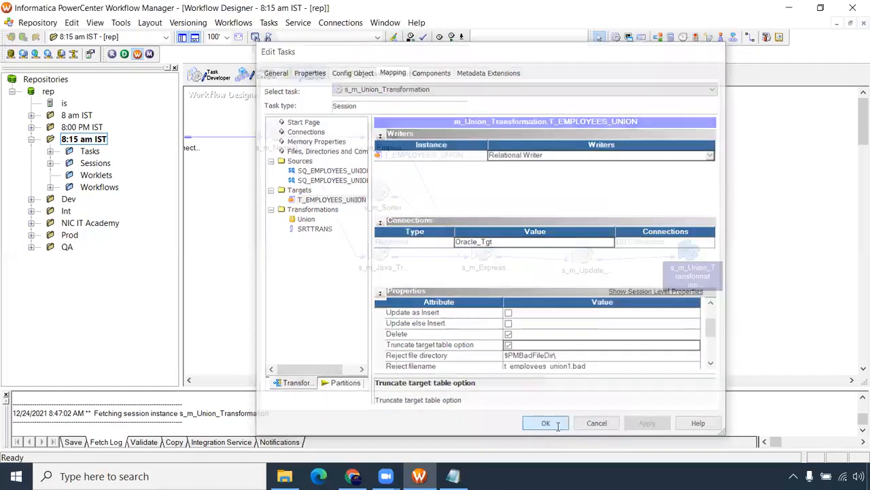
key("ctrl+s")
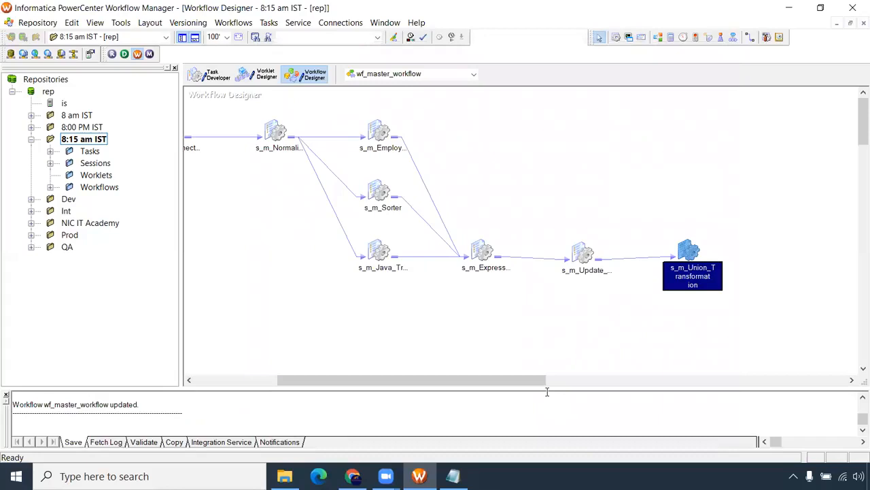
Examine the workflow's chain from Start through the three parallel sessions to the Union session, and list the folder's reusable sessions.
left_click_drag(460, 380, 378, 379)
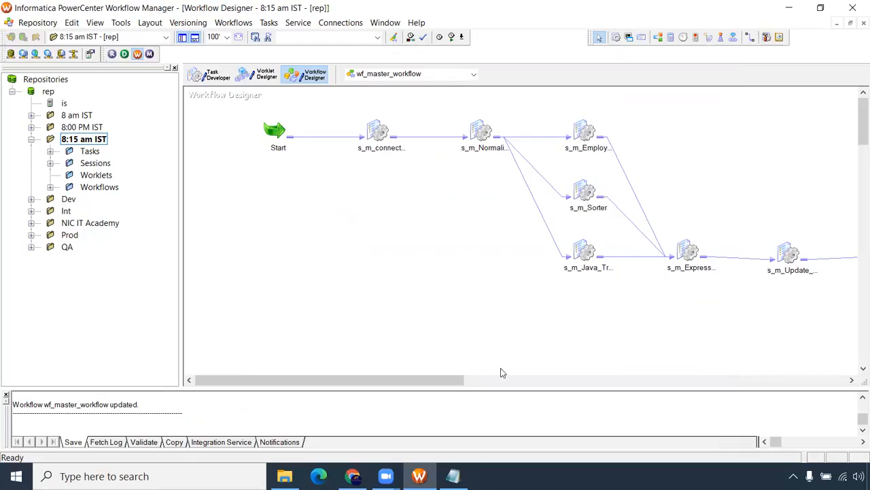
left_click_drag(442, 379, 560, 379)
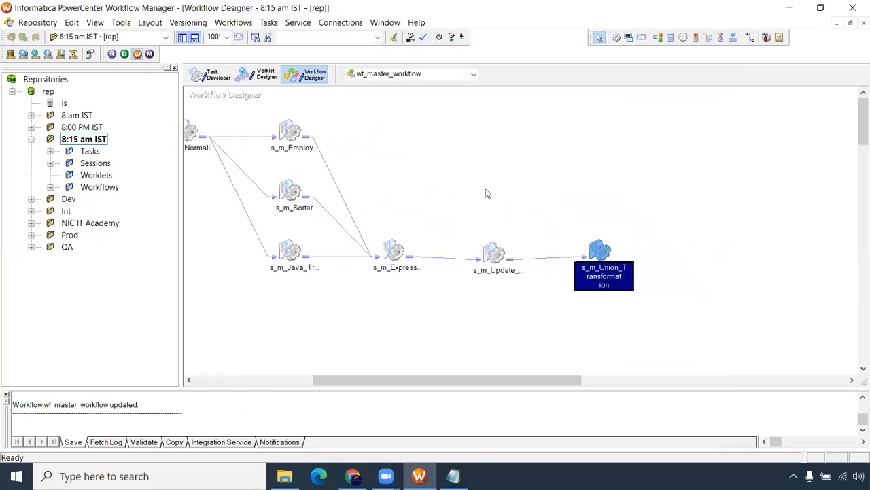
key("ctrl+s")
left_click(537, 278)
left_click_drag(489, 379, 408, 367)
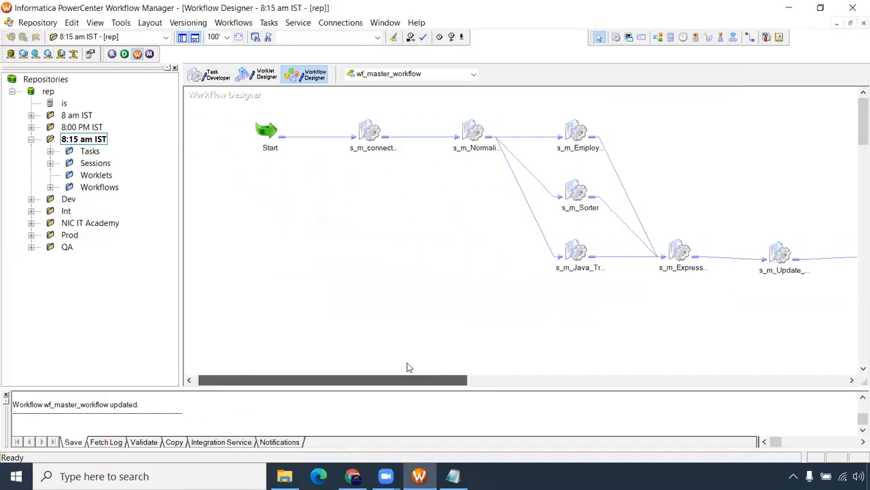
left_click(369, 131)
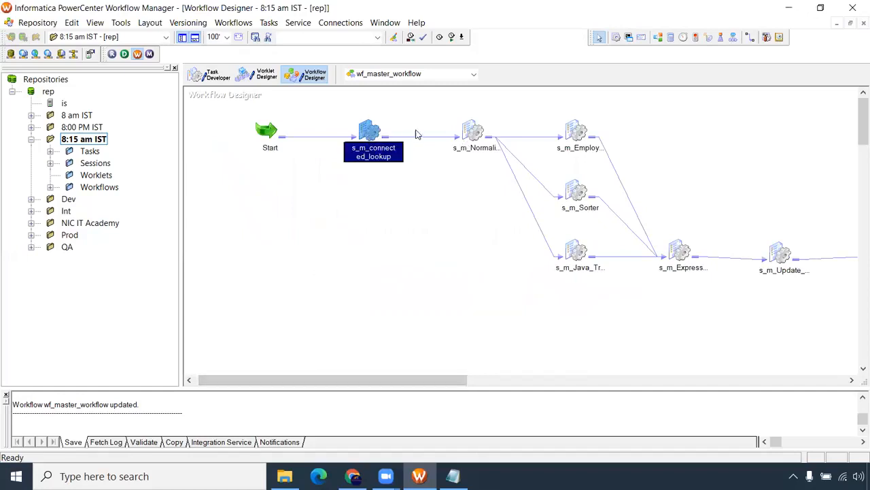
left_click(473, 131)
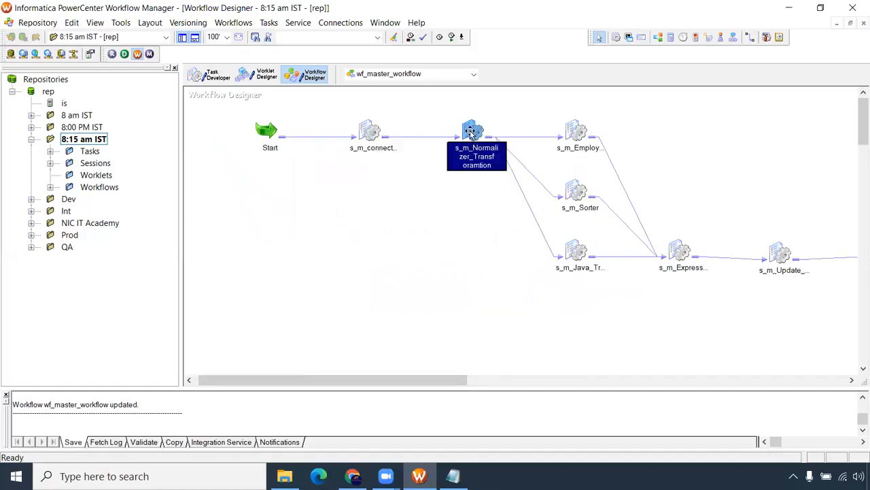
left_click_drag(543, 110, 613, 315)
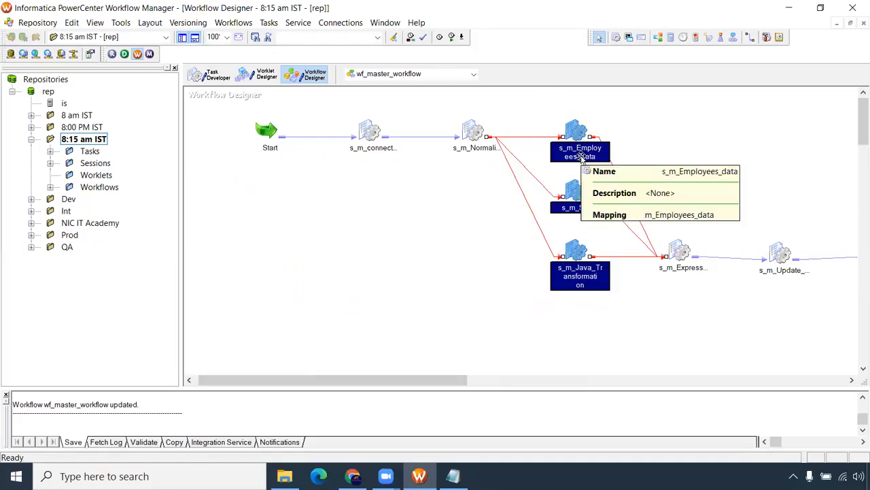
left_click_drag(299, 379, 419, 380)
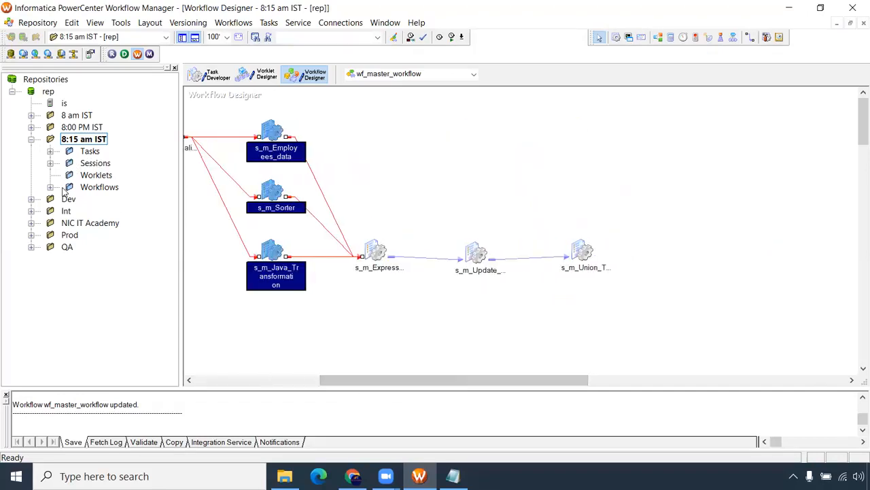
left_click(51, 163)
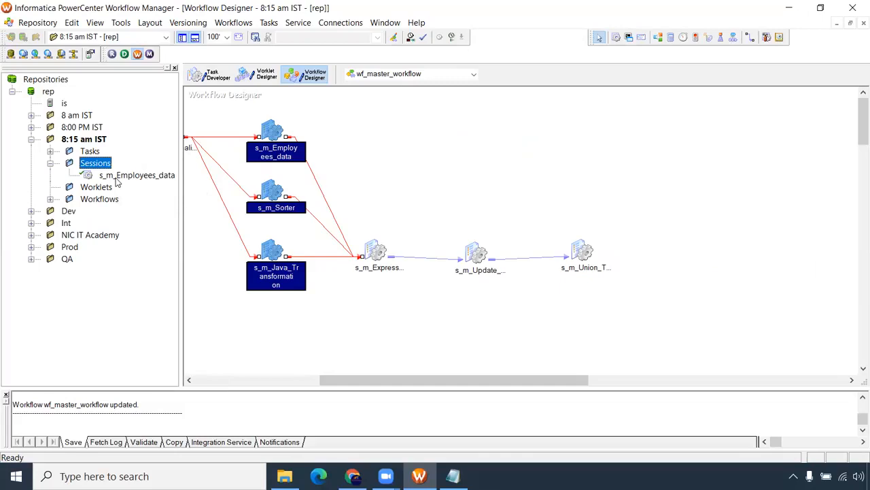
mouse_move(412, 378)
left_mouse_down()
mouse_move(315, 374)
mouse_move(412, 381)
left_mouse_up()
left_click(452, 317)
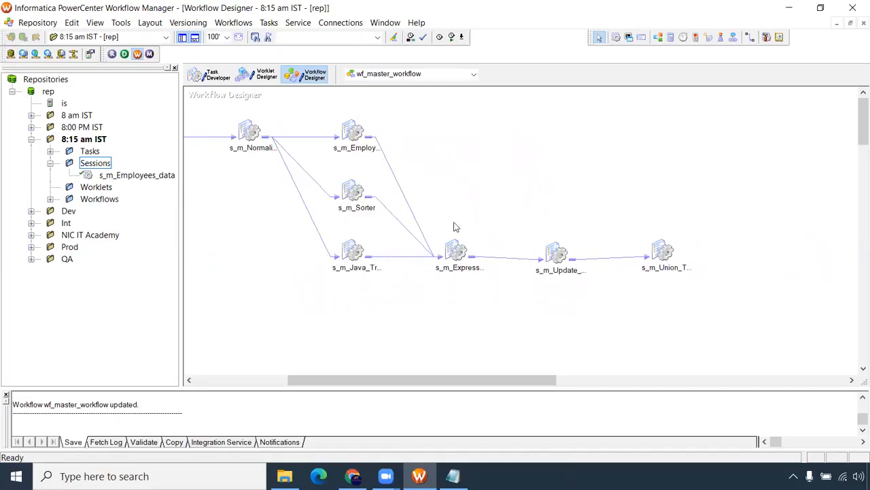
left_click_drag(435, 216, 488, 295)
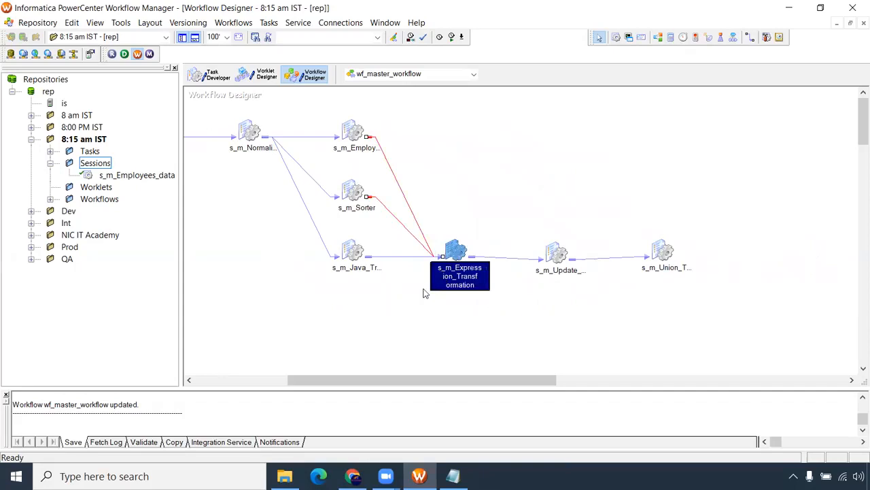
Set the condition $s_m_Java_Transformation.Status=succeeded on the link from the Java session to the Expression session.
left_click(423, 293)
left_click(399, 257)
double_click(400, 257)
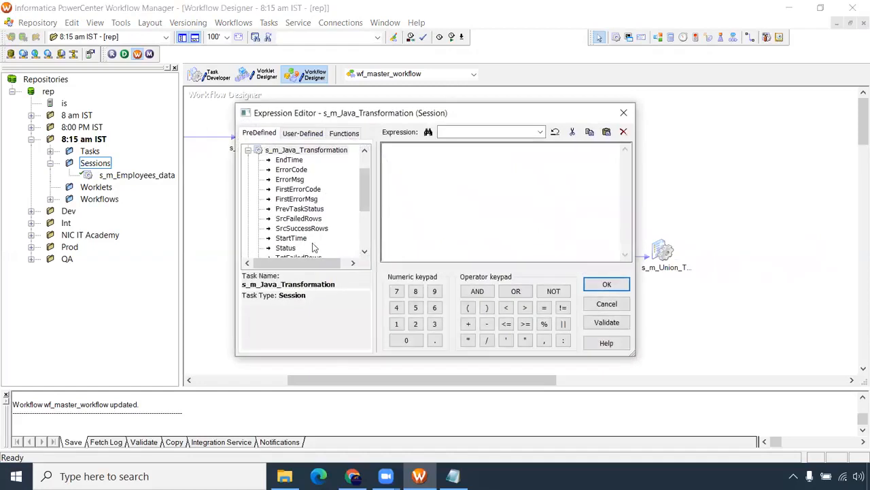
double_click(287, 247)
left_click(501, 158)
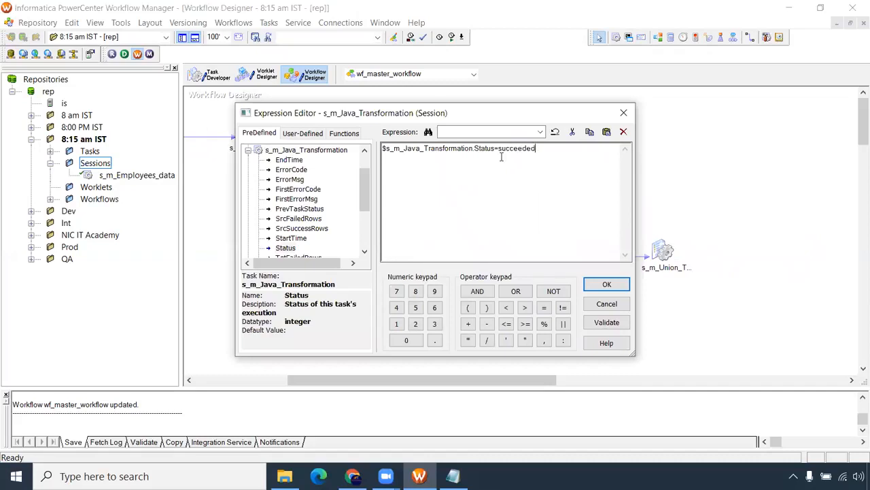
left_click_drag(536, 148, 496, 150)
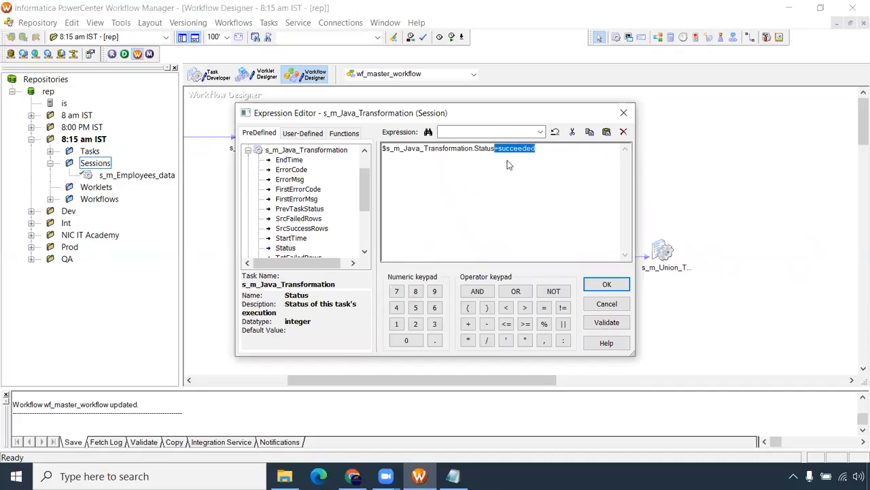
left_click(606, 284)
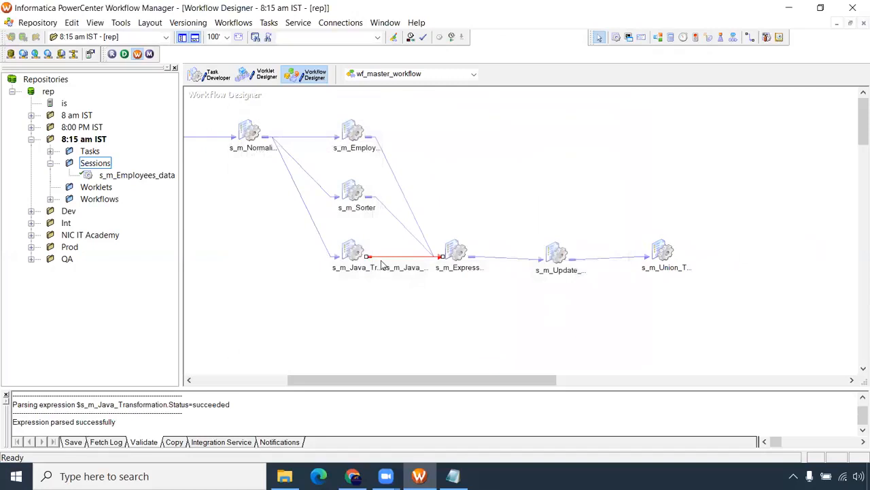
Configure s_m_Java_Transformation to fail its parent if the task fails and to stop on 1 error, and save the workflow.
double_click(355, 253)
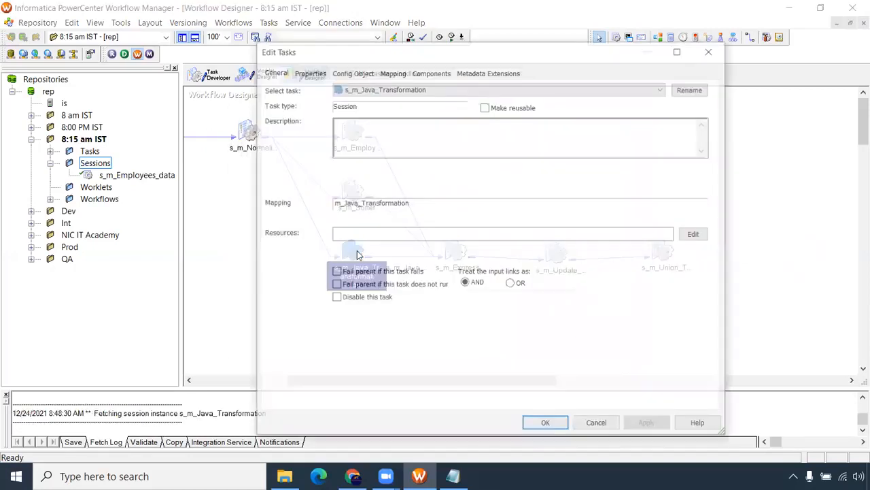
left_click(335, 272)
left_click(365, 74)
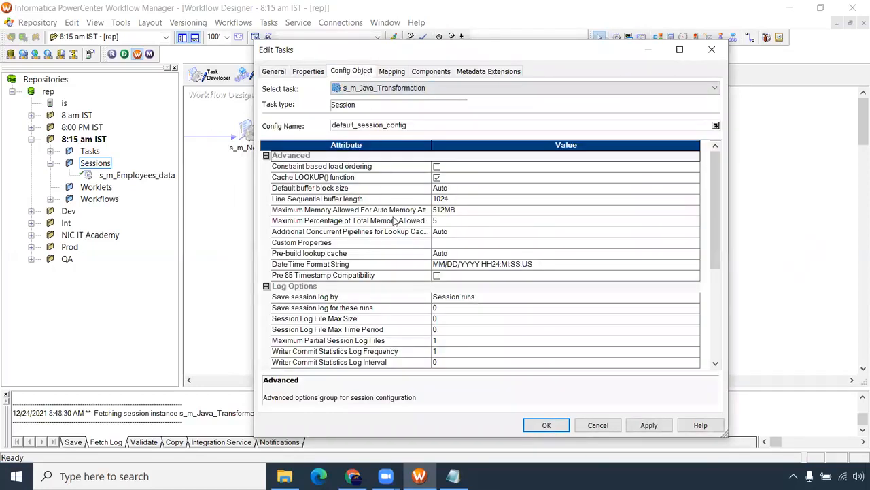
scroll(419, 267, "down", 3)
left_click(439, 318)
type("1")
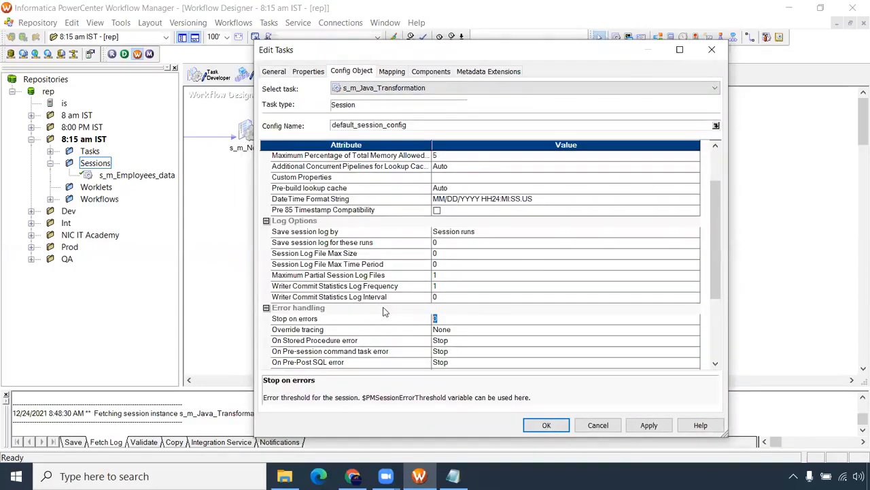
left_click(562, 426)
key("ctrl+s")
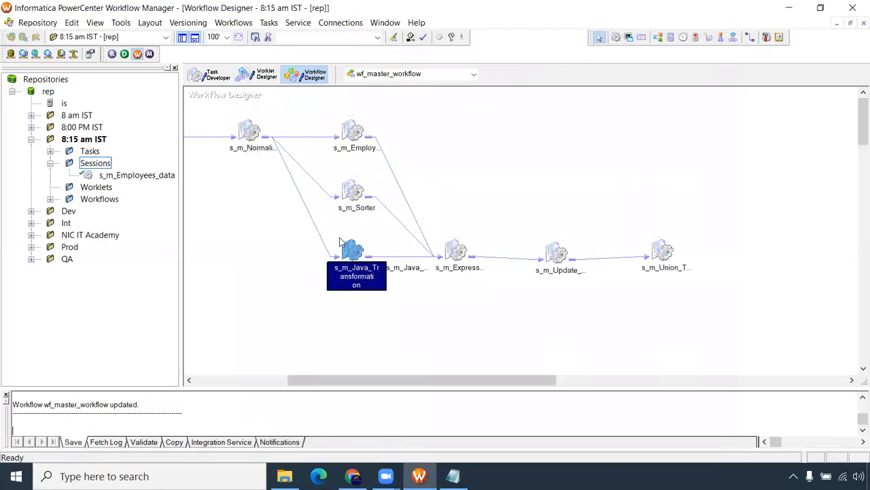
Set the condition $s_m_Sorter.Status=succeeded on the link from the Sorter session to the Expression session.
mouse_move(353, 264)
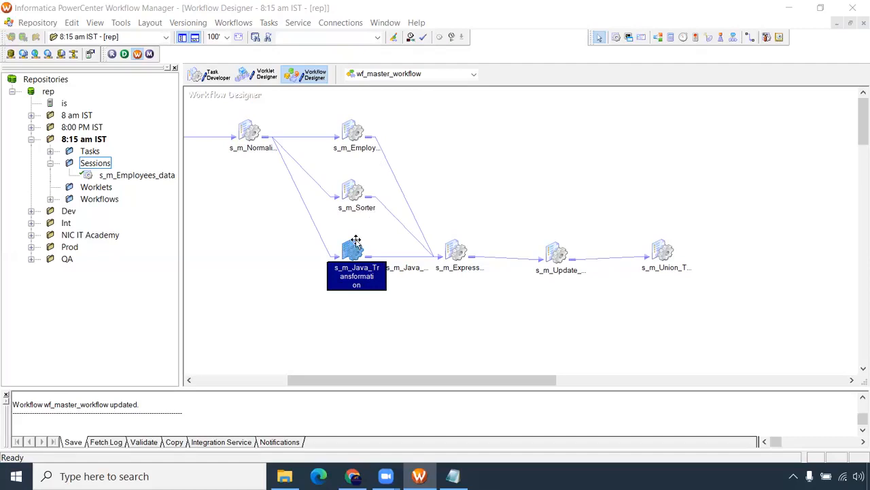
double_click(408, 235)
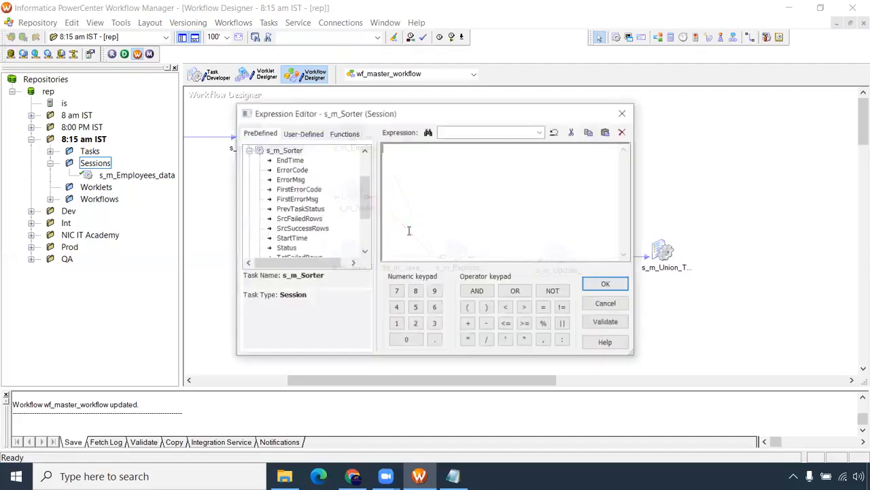
double_click(295, 250)
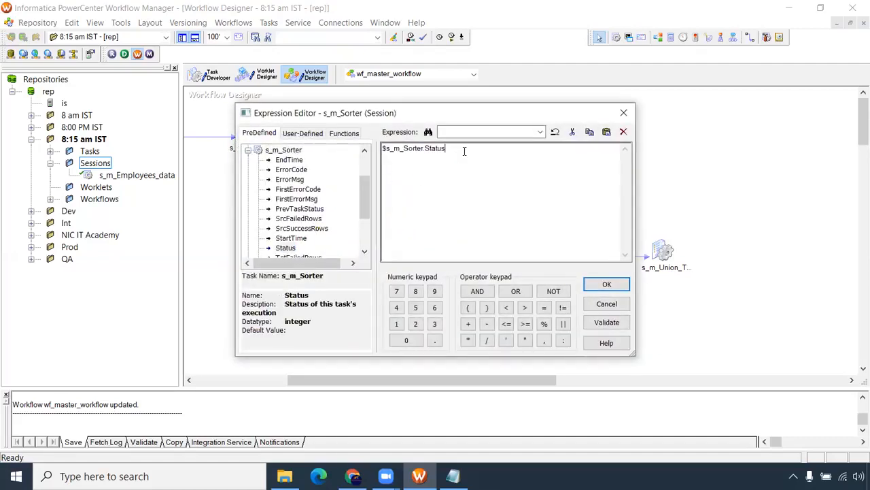
type("=succeeded")
left_click(606, 284)
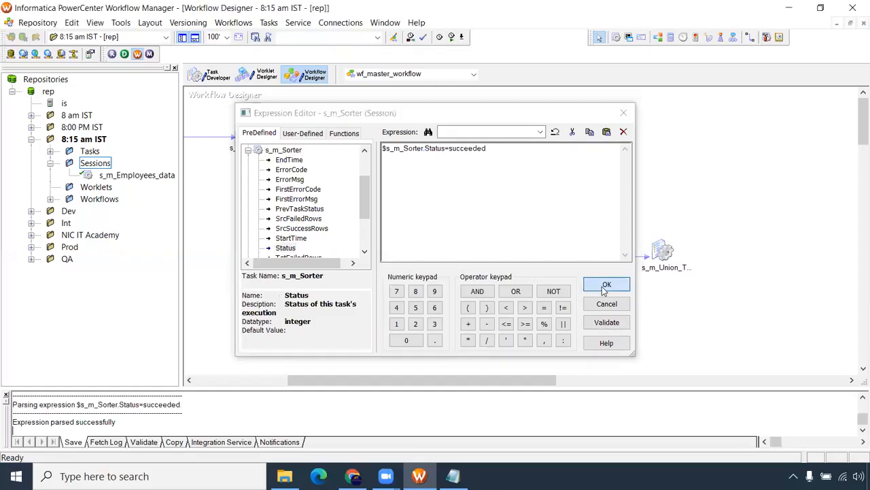
left_click(408, 206)
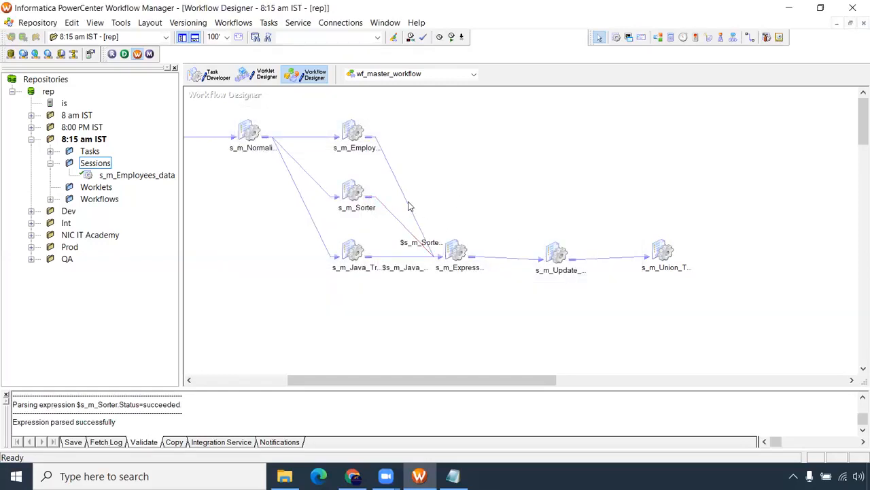
Set the condition $s_m_Employees_data.Status=succeeded on the link from the Employees session to the Expression session, and save the workflow.
double_click(386, 164)
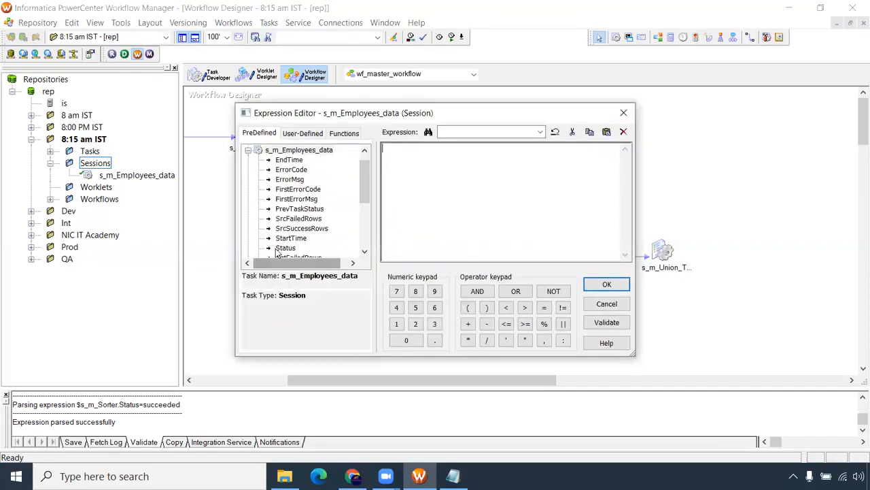
double_click(286, 247)
left_click(513, 158)
type("=succeeded")
scroll(578, 200, "up", 3)
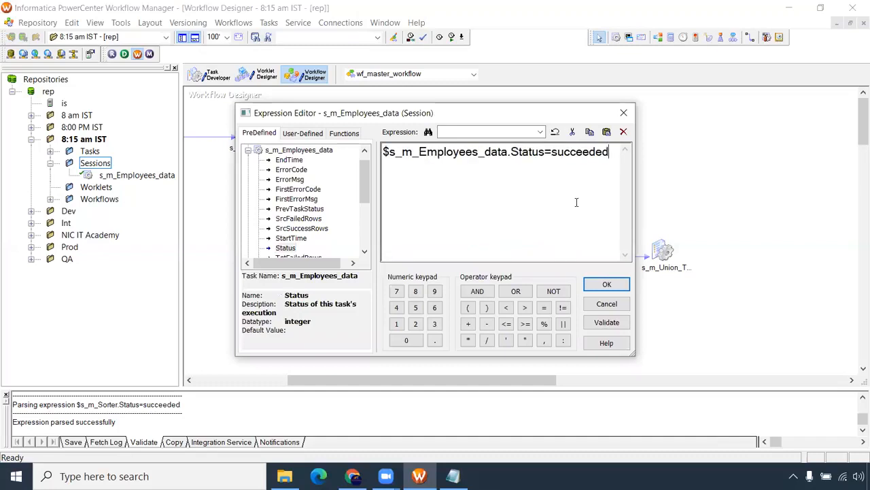
left_click(605, 285)
key("ctrl+s")
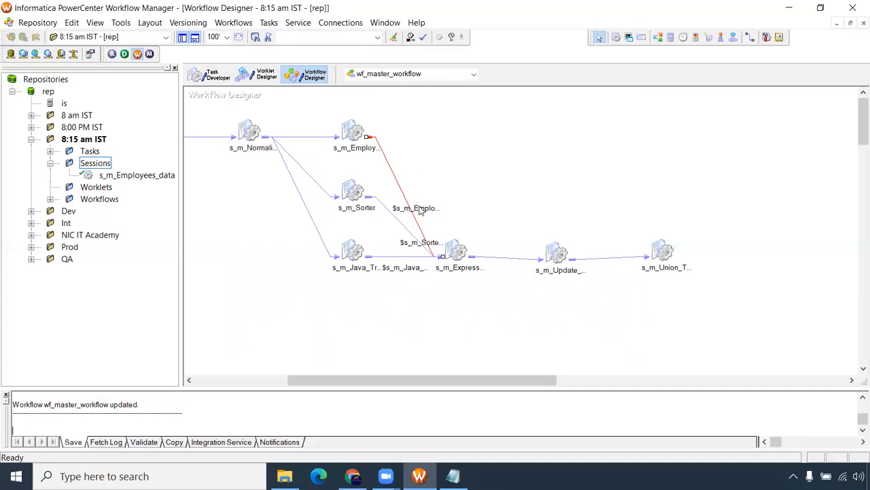
left_click_drag(419, 181, 408, 299)
left_click(412, 272)
left_click_drag(412, 164, 394, 317)
left_click(459, 258)
Review how s_m_Expression_Transformation treats its input links, keep the AND option, and save the workflow.
double_click(450, 251)
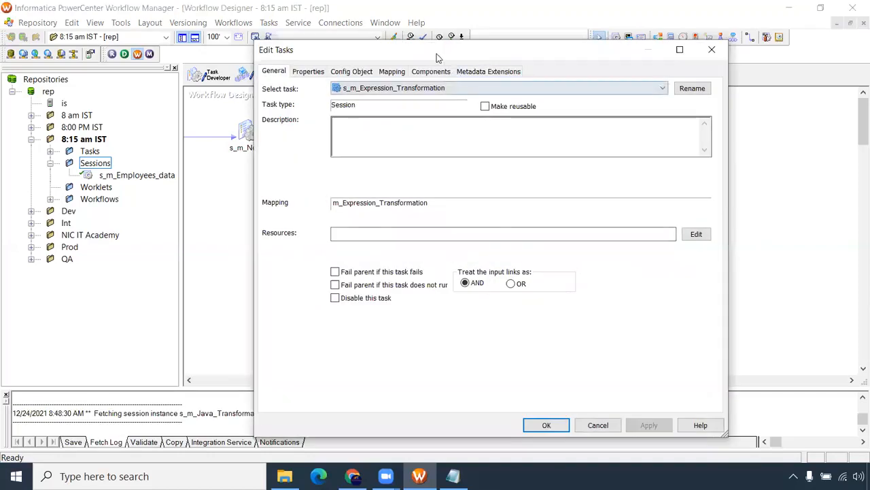
left_click_drag(437, 57, 665, 38)
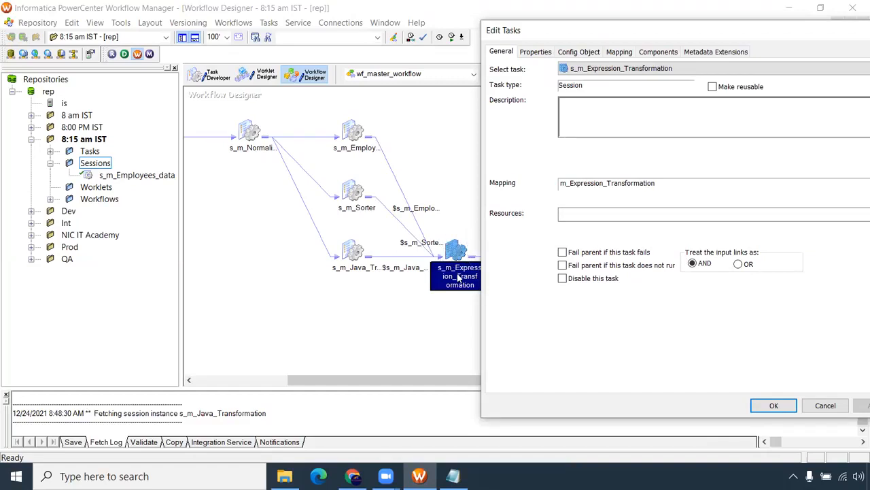
left_click(738, 264)
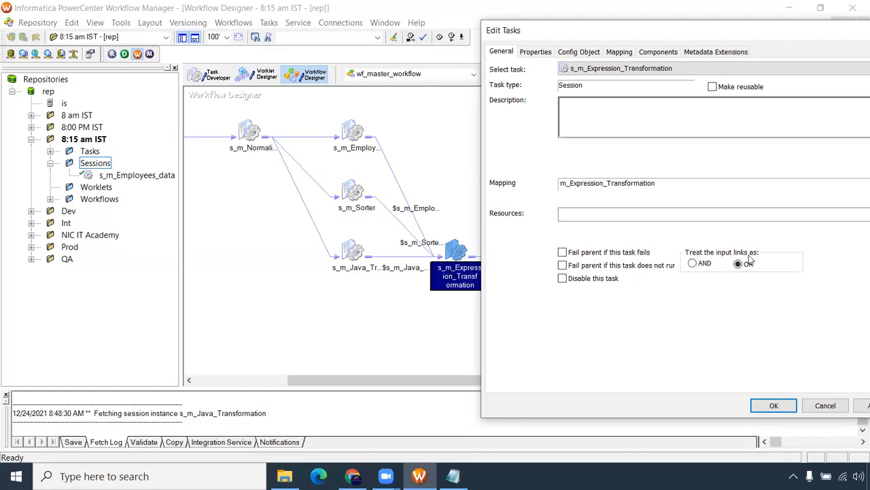
left_click(693, 264)
left_click(774, 405)
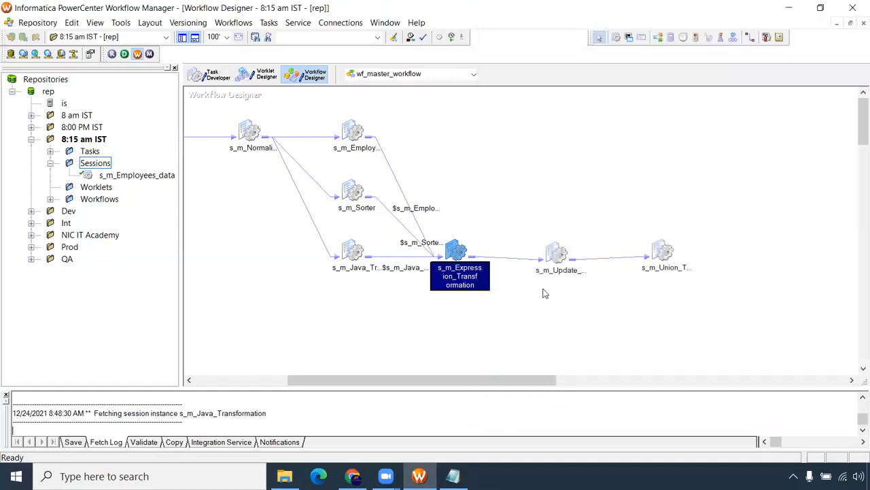
left_click_drag(424, 192, 404, 294)
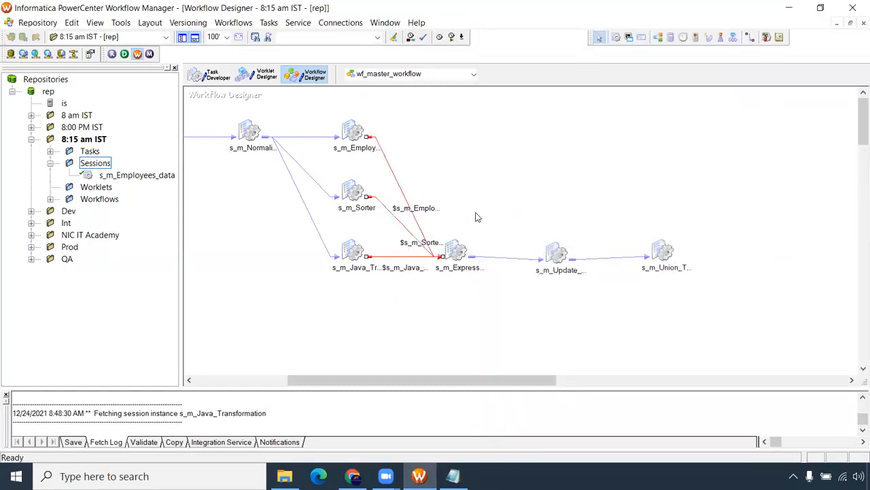
key("ctrl+s")
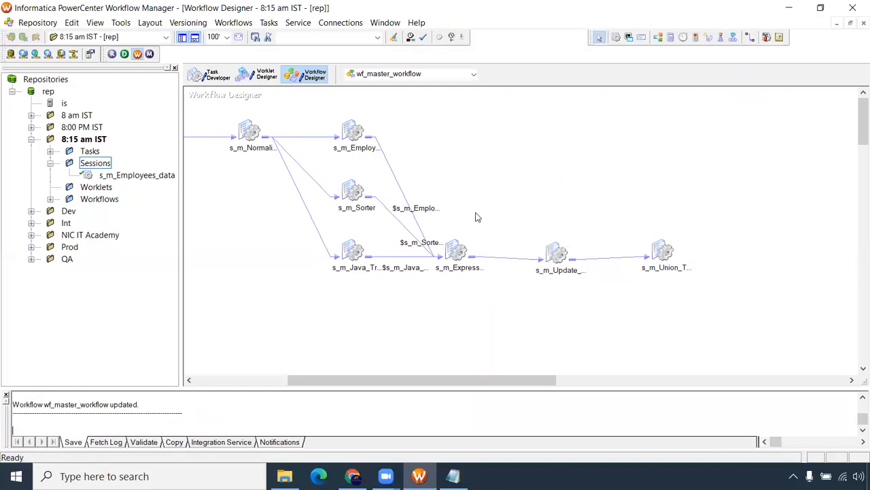
Start wf_master_workflow and follow the status of its sessions in the Workflow Monitor alongside the workflow diagram.
right_click(455, 166)
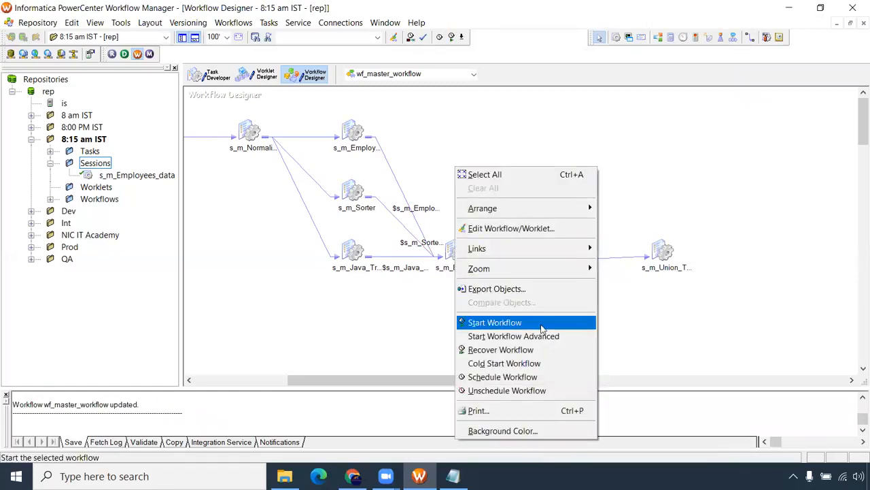
left_click(503, 323)
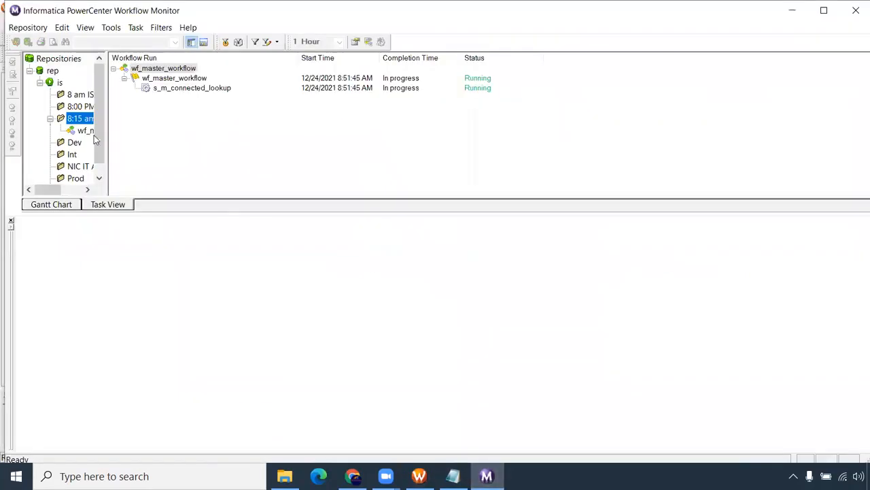
left_click(85, 131)
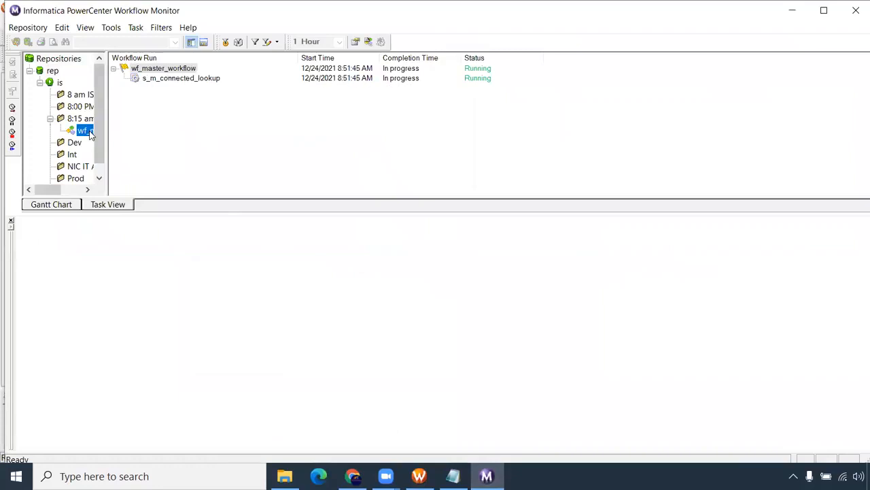
left_click(181, 83)
left_click(183, 79)
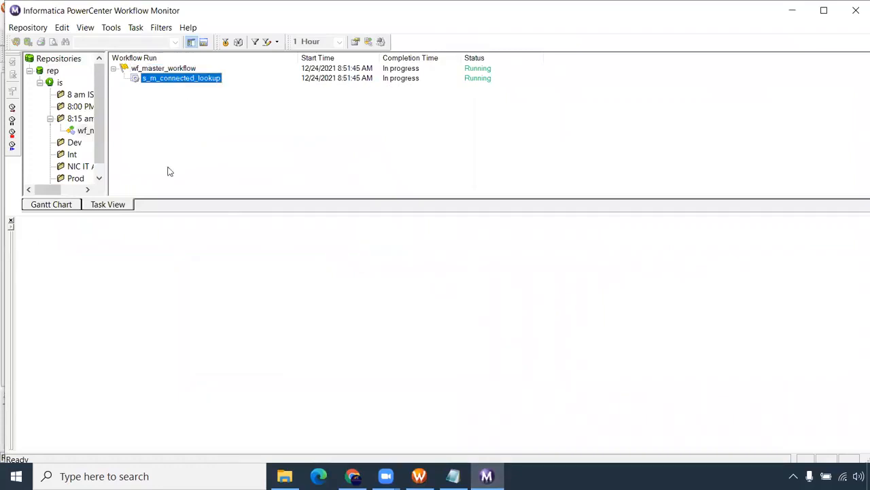
left_click_drag(192, 212, 192, 243)
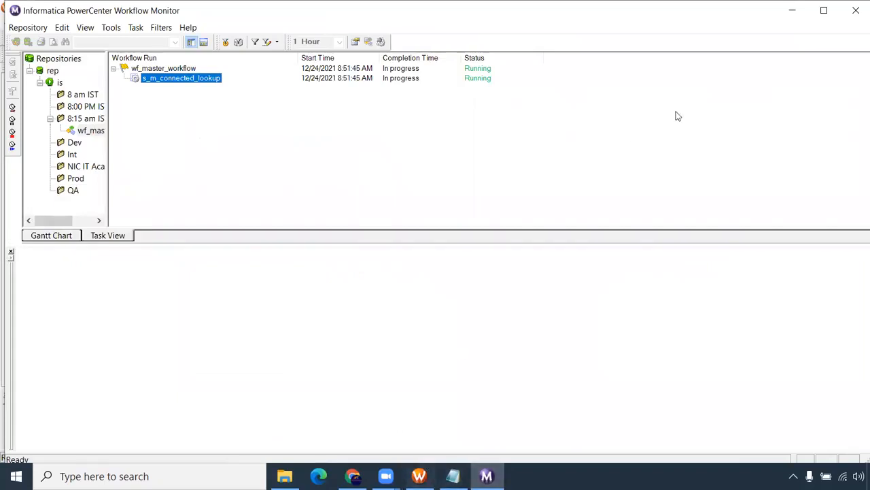
left_click(824, 10)
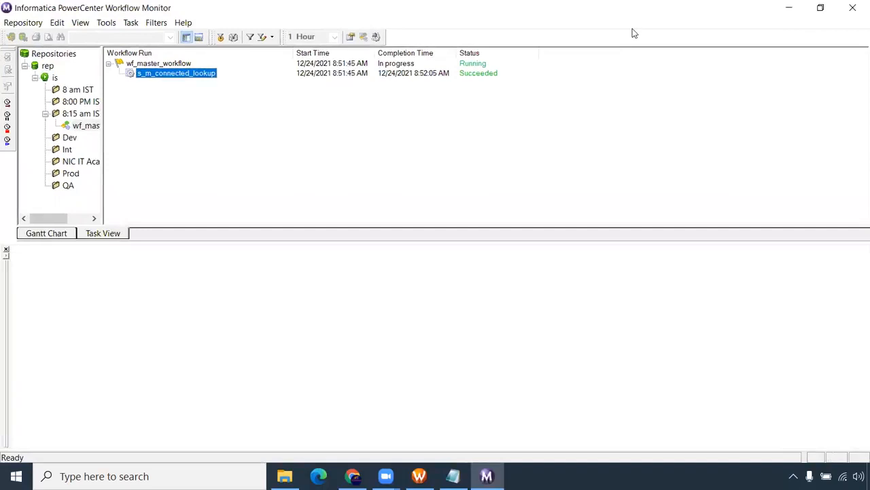
left_click_drag(631, 8, 721, 289)
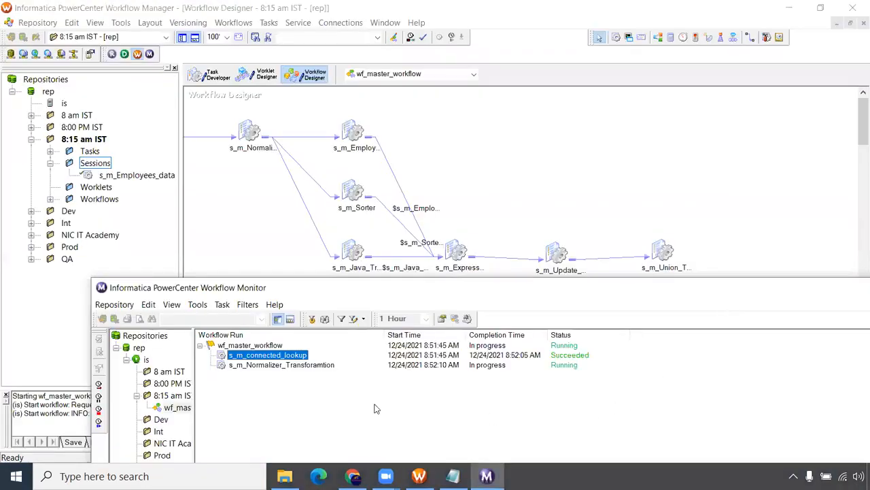
left_click(403, 246)
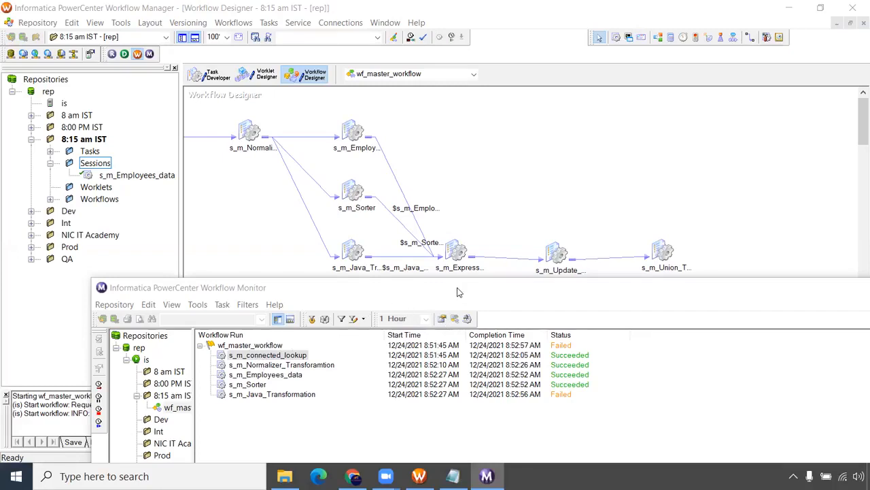
Get the run properties of the s_m_Java_Transformation session in the maximized Workflow Monitor to examine its failure information.
left_click(496, 293)
left_click(855, 287)
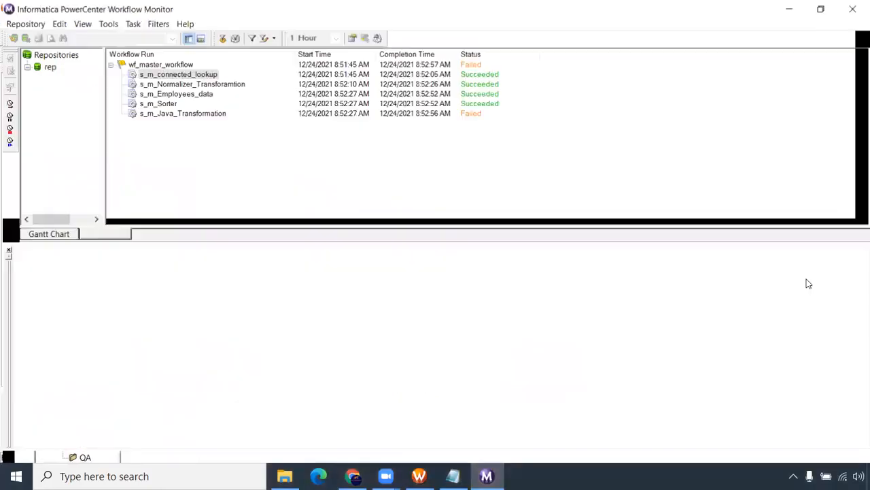
right_click(200, 114)
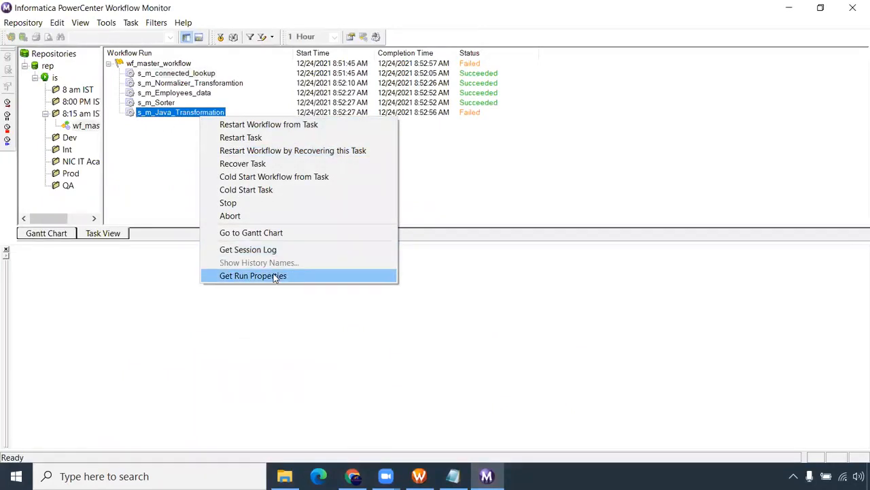
left_click(239, 276)
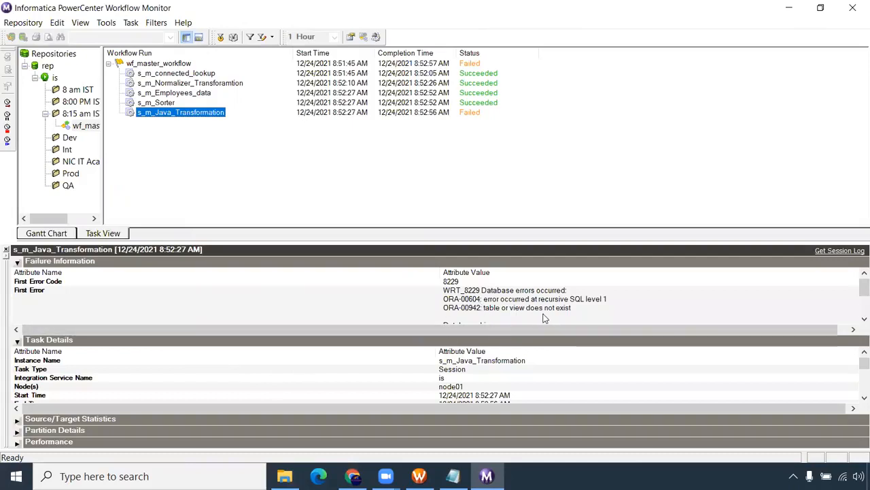
In the Workflow Manager, set the T_CUSTOMER_JAVA target connection of s_m_Java_Transformation to Oracle_Tgt.
left_click(418, 476)
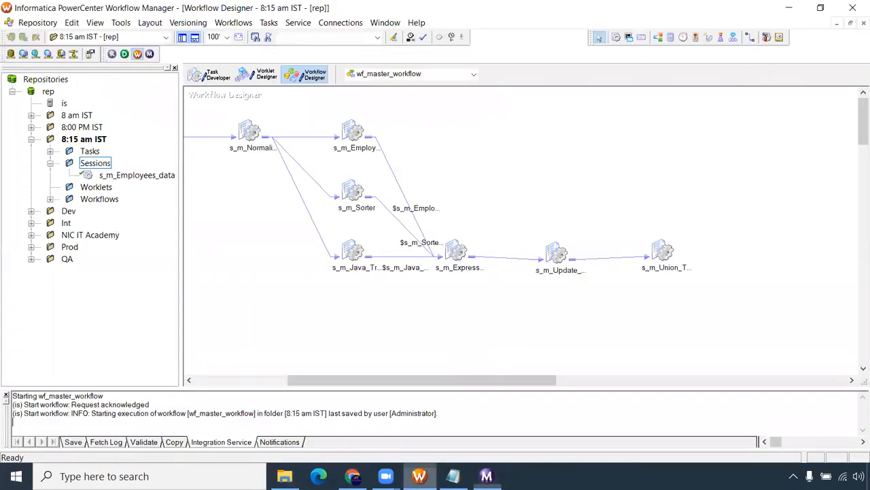
double_click(359, 254)
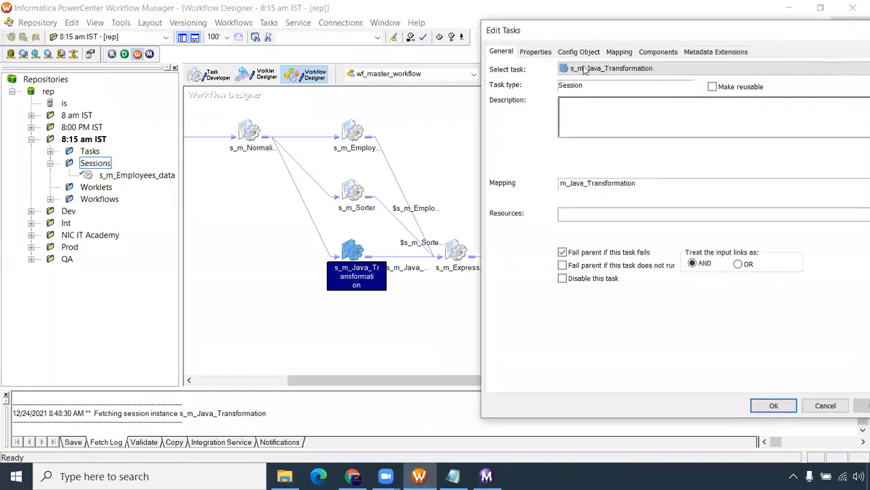
left_click_drag(604, 35, 310, 60)
left_click(313, 76)
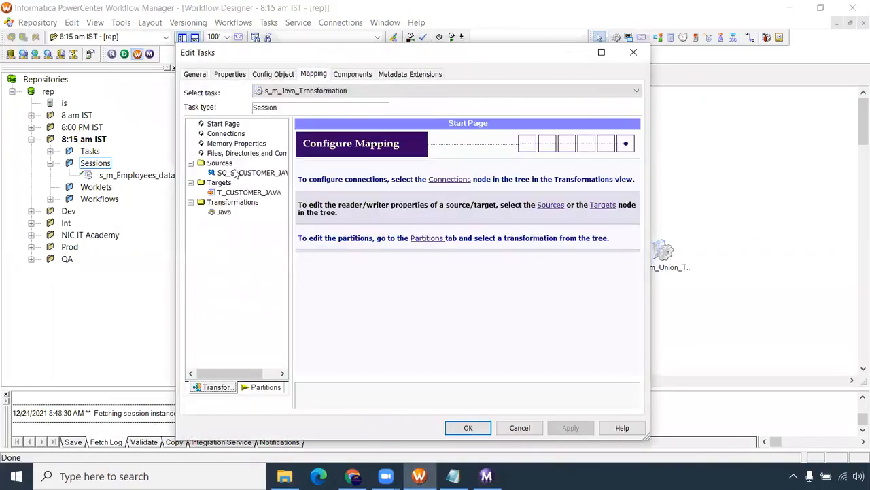
left_click(249, 191)
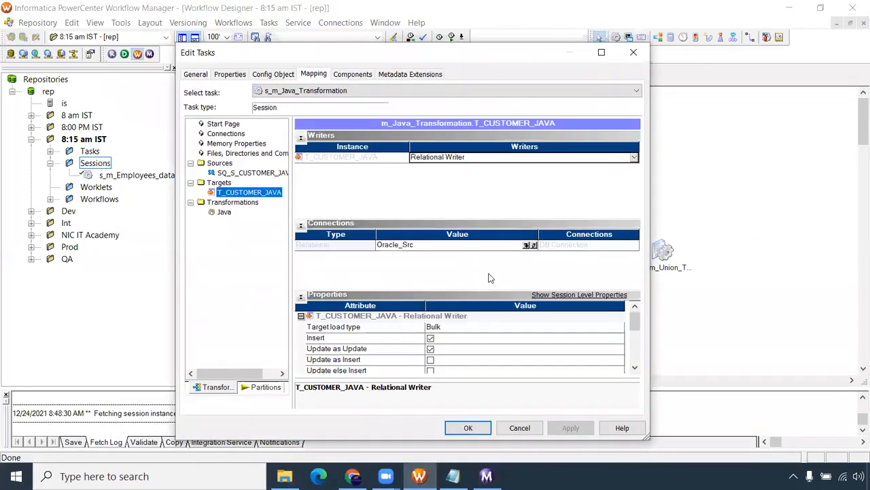
left_click(529, 246)
key("Down")
key("Return")
Enable the Truncate target table option for T_CUSTOMER_JAVA, accept the session changes, and save the workflow.
left_click(634, 367)
left_click(635, 368)
left_click(634, 367)
left_click(430, 349)
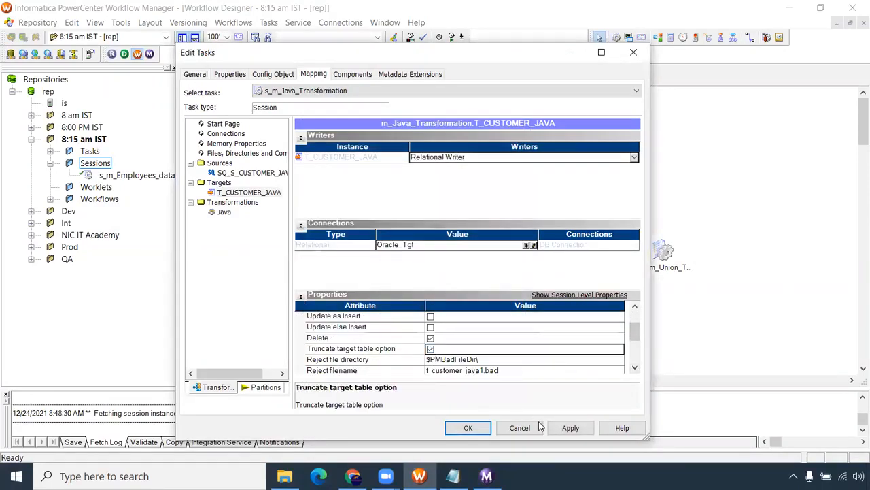
left_click(469, 428)
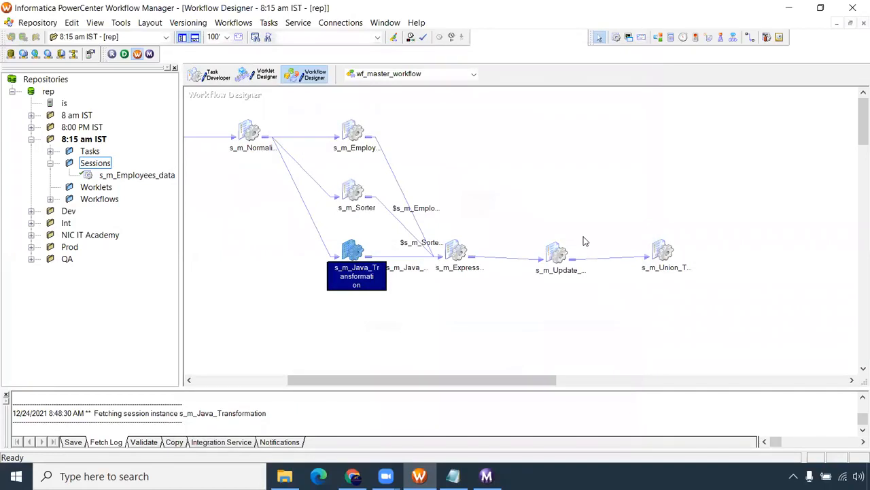
key("ctrl+s")
Review the workflow diagram, from the sessions that already ran to the remaining ones between s_m_Java_Transformation and s_m_Union_Transformation.
left_click_drag(493, 379, 437, 351)
left_click_drag(287, 102, 569, 226)
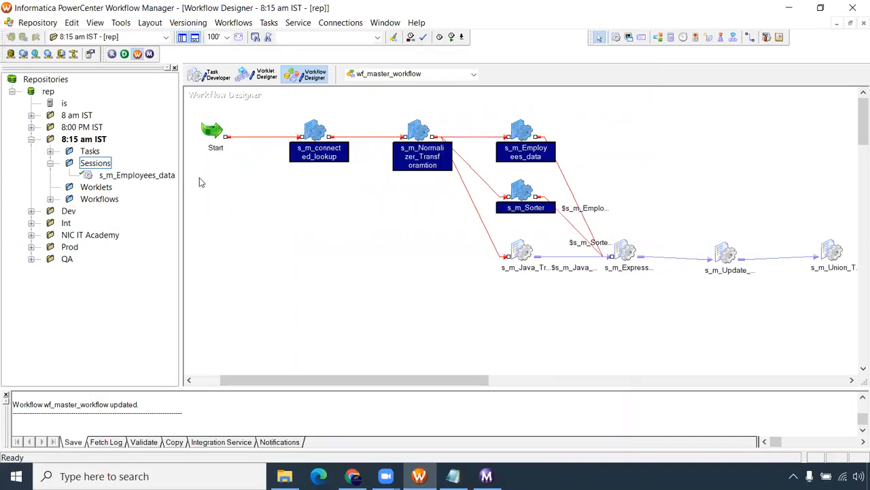
left_click(523, 254)
left_click_drag(481, 378, 513, 379)
left_click_drag(371, 222, 781, 324)
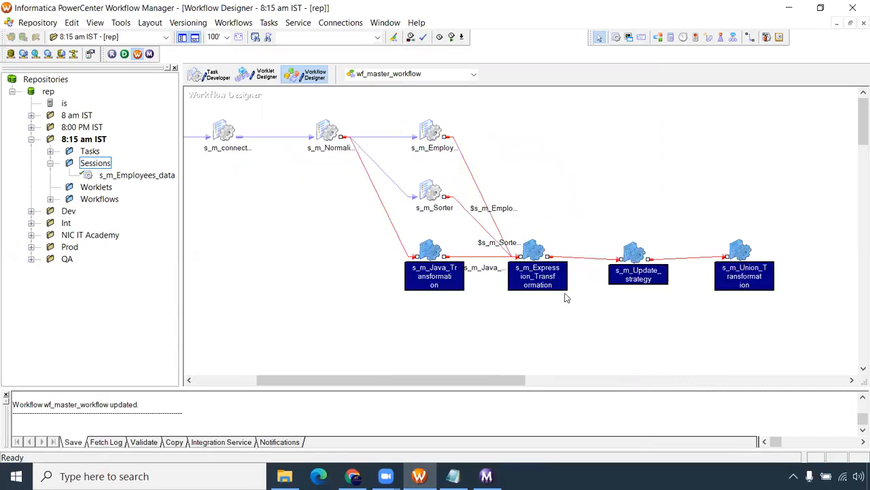
mouse_move(416, 157)
left_click(353, 261)
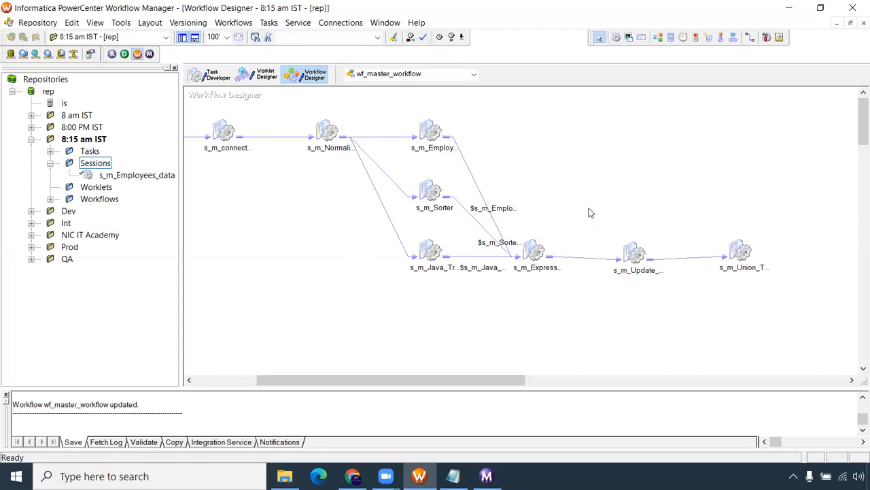
Compare the start options offered for the s_m_Java_Transformation session with those offered for the whole workflow.
right_click(436, 251)
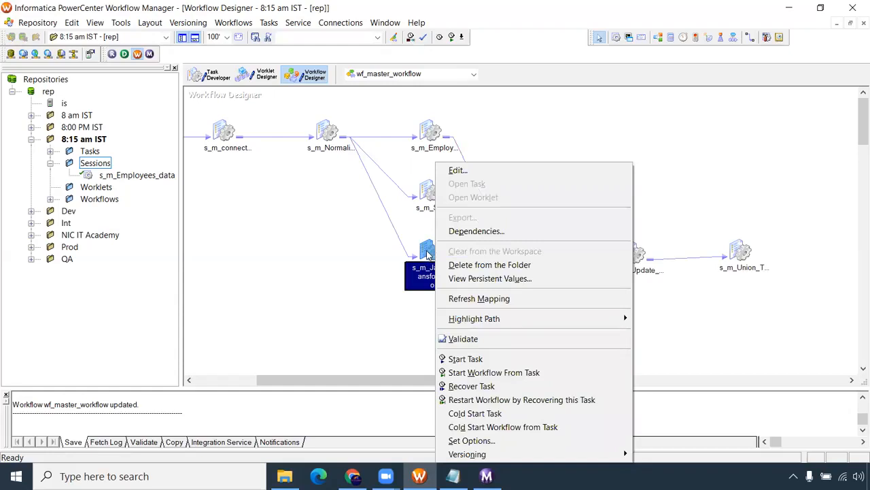
right_click(248, 241)
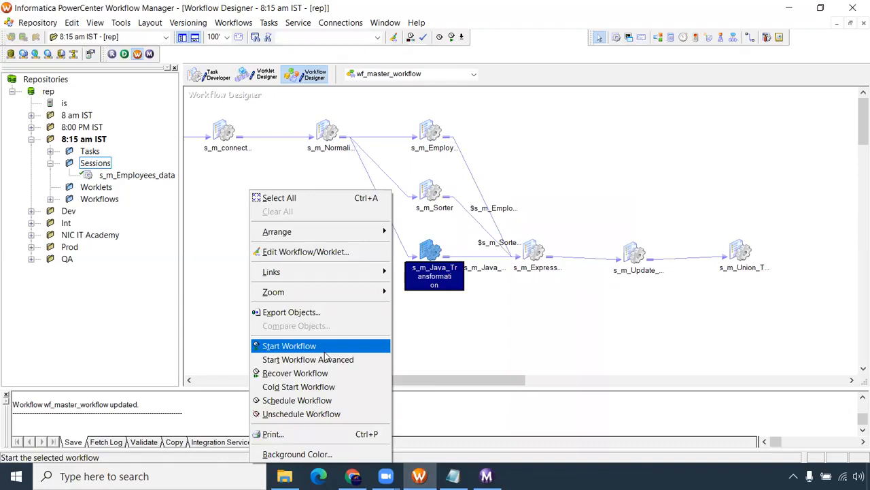
left_click(468, 335)
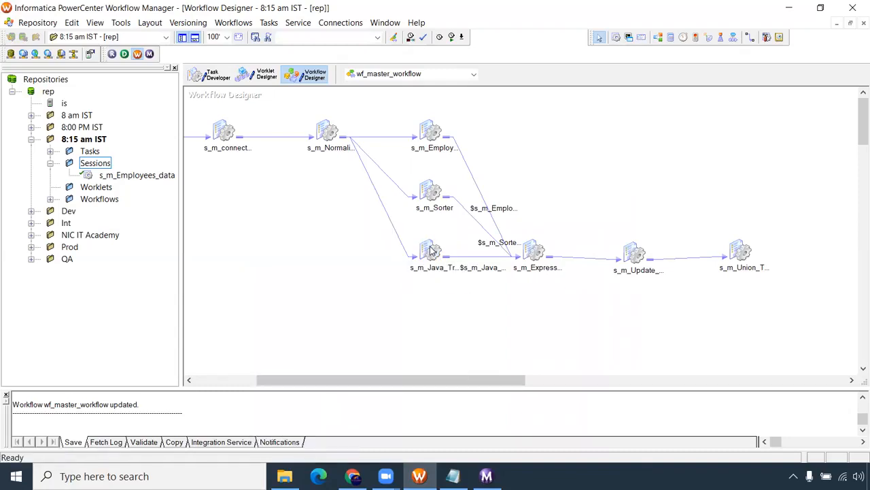
right_click(430, 251)
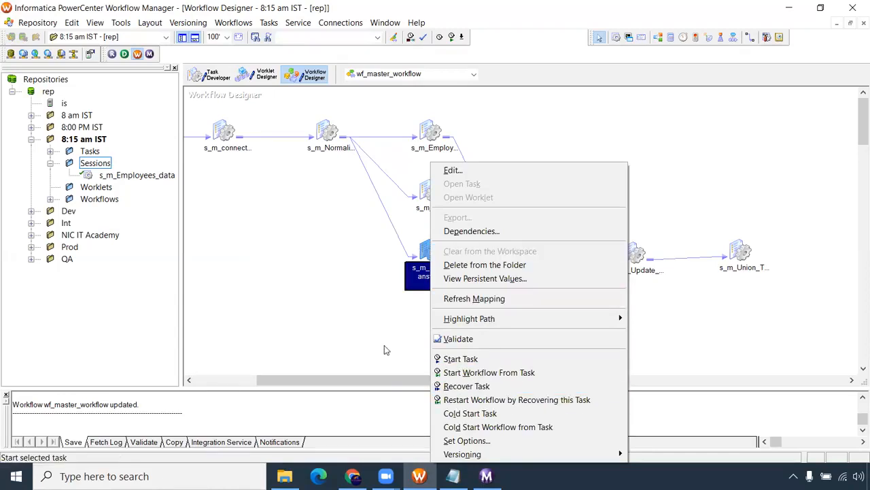
left_click(410, 290)
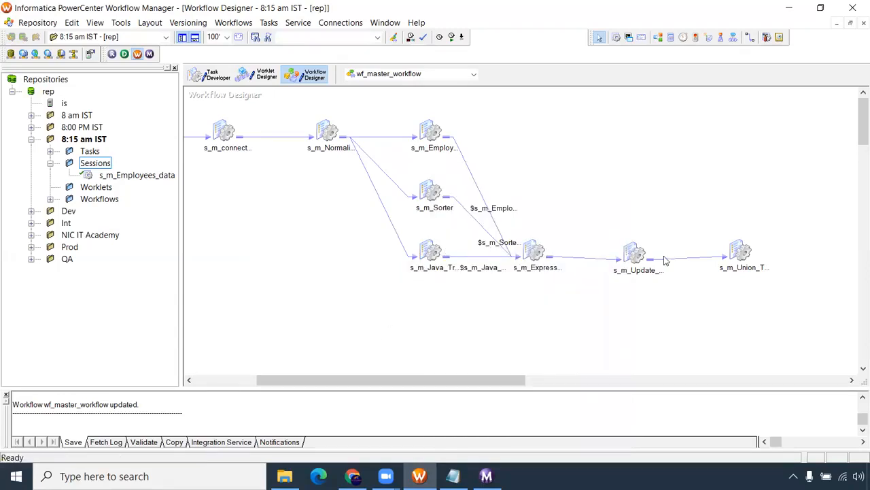
right_click(433, 254)
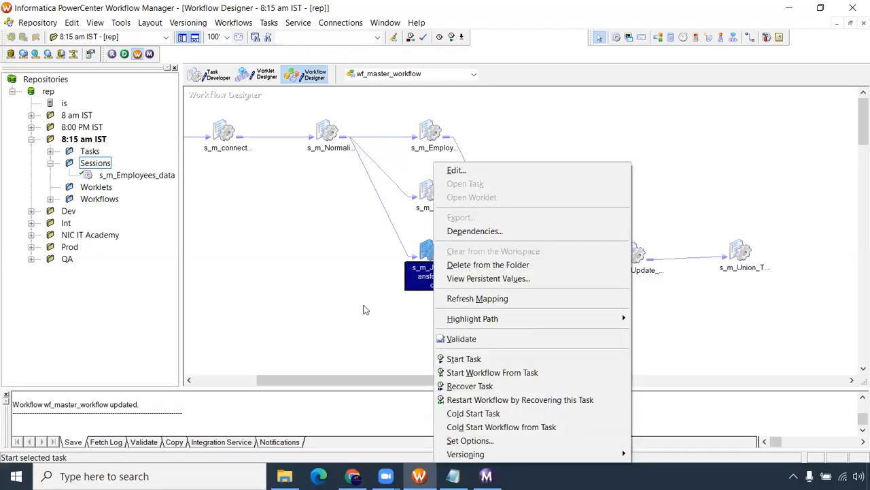
key("Escape")
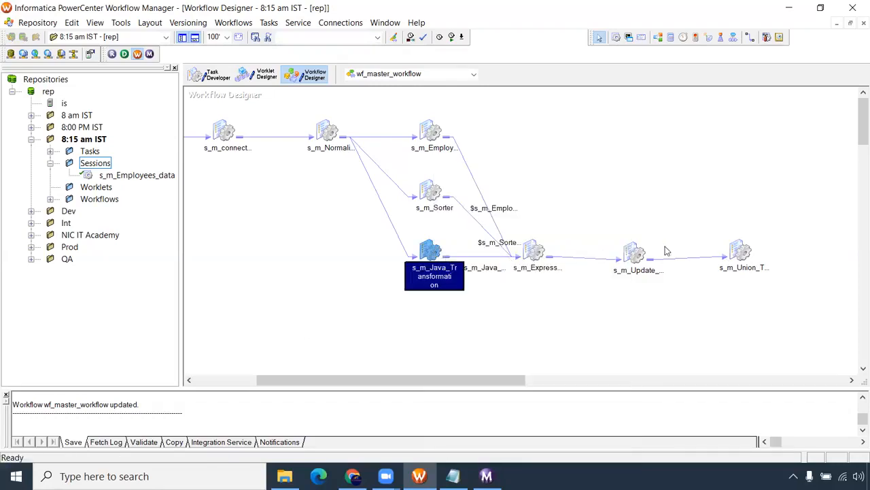
Check the three links into the Expression session, and run only s_m_Java_Transformation with Start Task.
left_click(505, 228)
left_click_drag(496, 281, 493, 299)
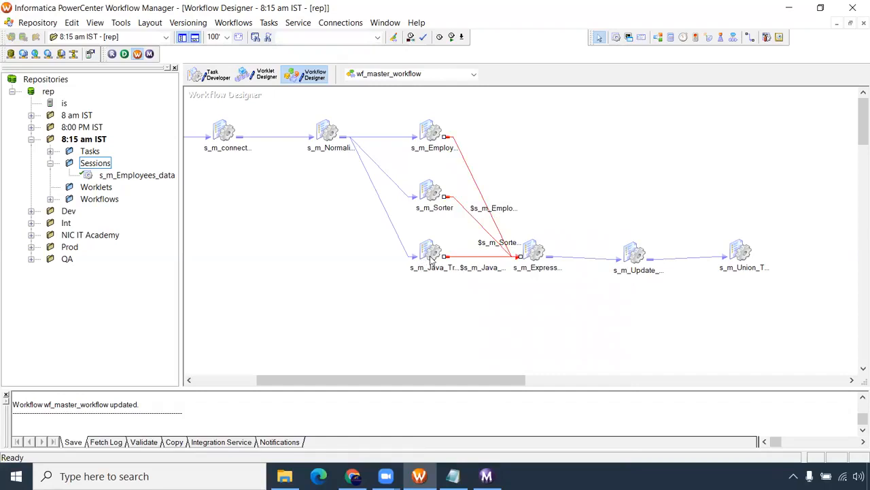
left_click_drag(492, 189, 467, 250)
right_click(429, 252)
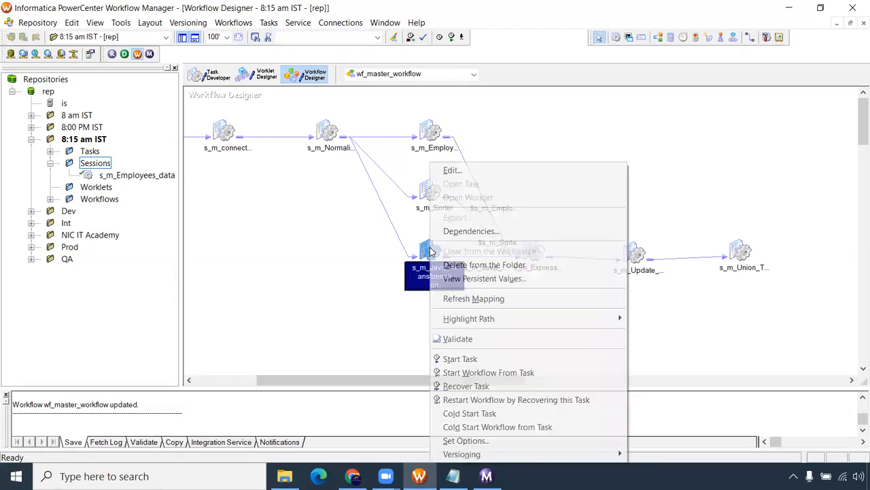
left_click(474, 358)
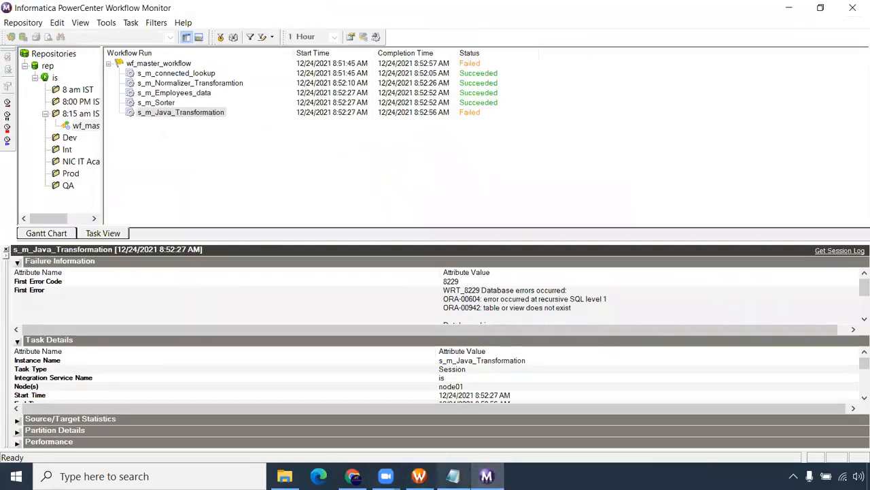
Switch to the Notepad notes and review the lines on start workflow, start task and start workflow from task.
left_click(452, 476)
scroll(222, 311, "down", 5)
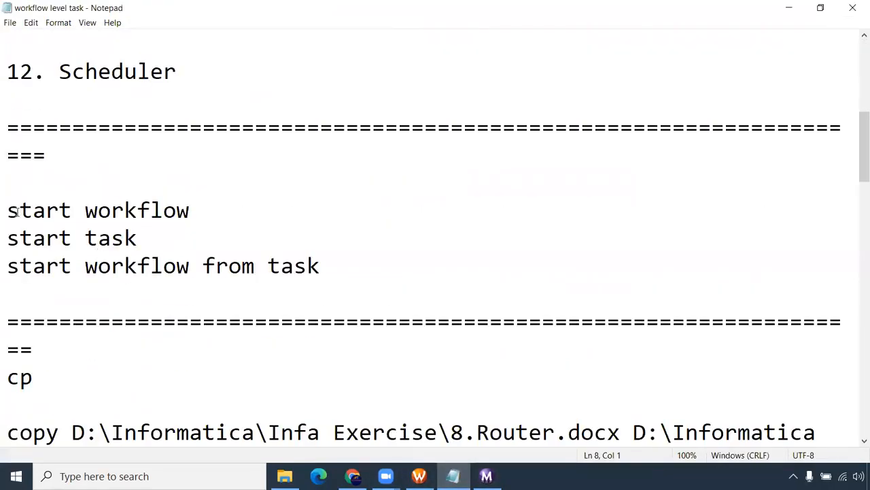
left_click_drag(8, 210, 213, 212)
left_click_drag(153, 247, 6, 202)
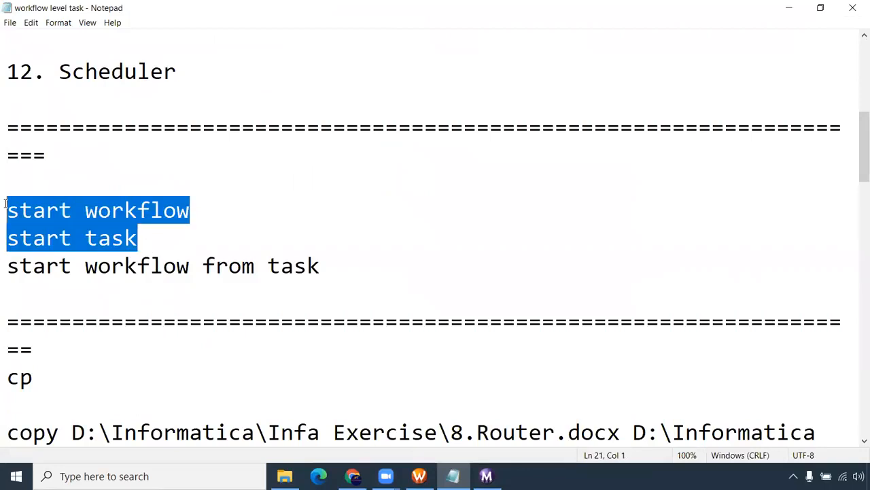
left_click_drag(396, 265, 6, 266)
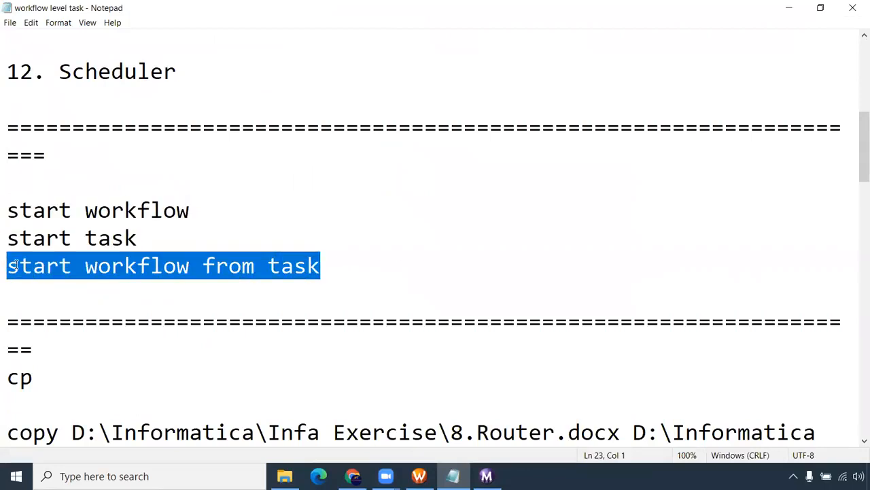
Follow the new s_m_Java_Transformation run in the Workflow Monitor and collapse the earlier failed wf_master_workflow run.
left_click(486, 476)
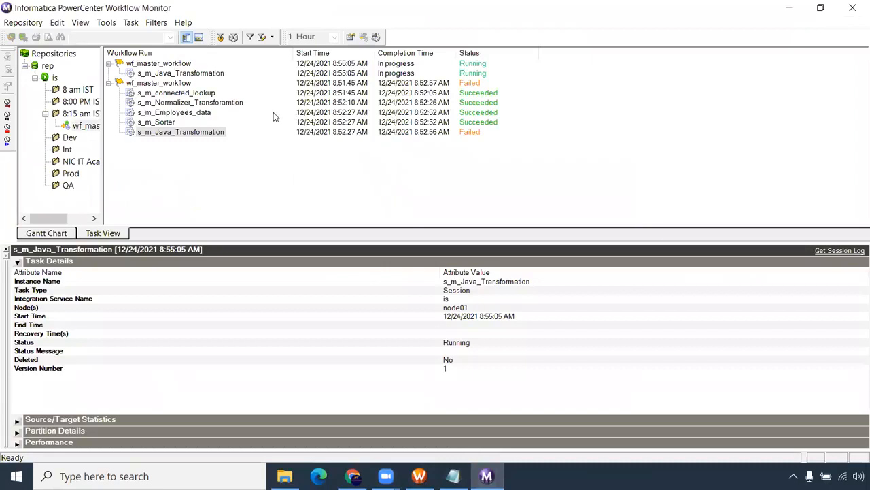
left_click(170, 72)
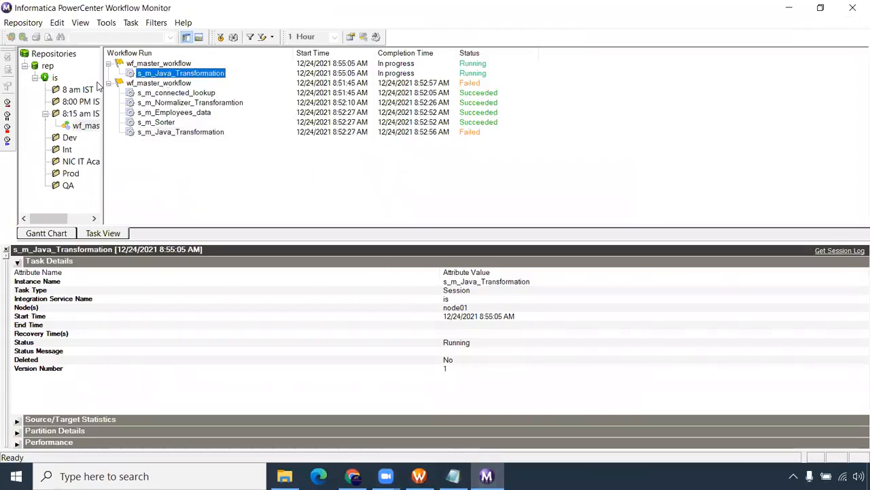
left_click(108, 83)
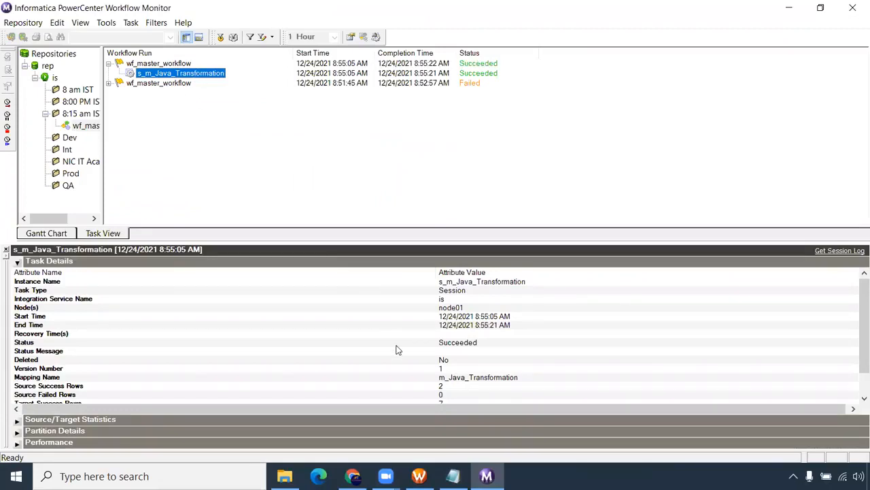
Back in the Workflow Manager, run wf_master_workflow from s_m_Expression_Transformation with Start Workflow From Task.
left_click(419, 476)
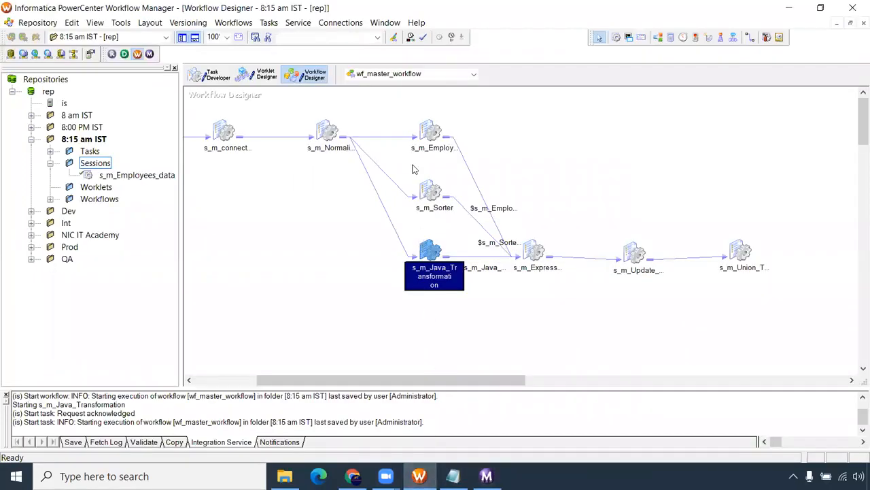
left_click_drag(195, 108, 474, 297)
left_click(532, 255)
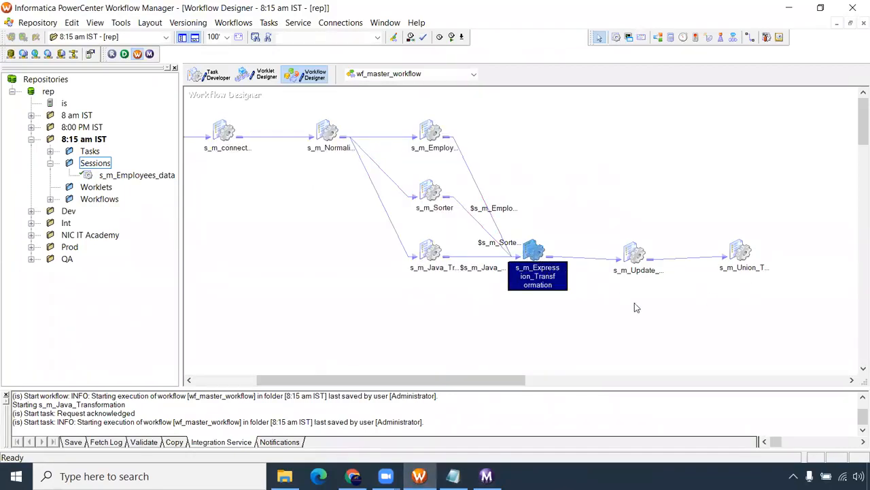
right_click(533, 252)
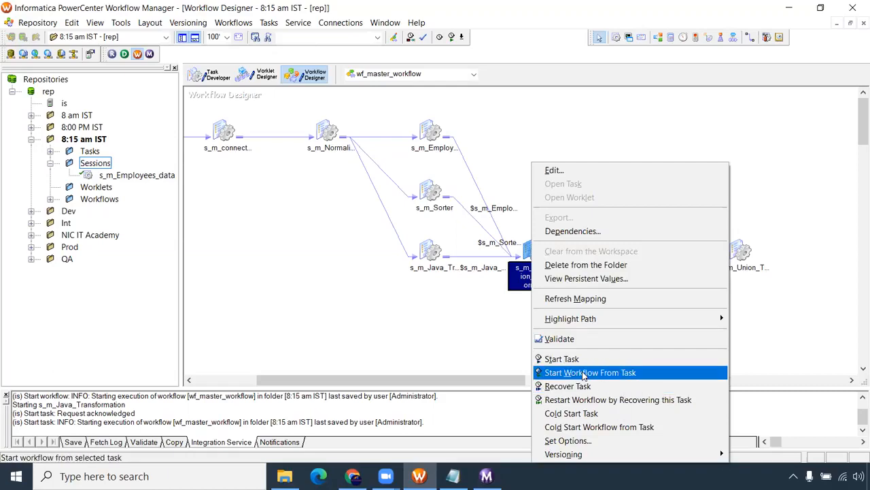
left_click(583, 373)
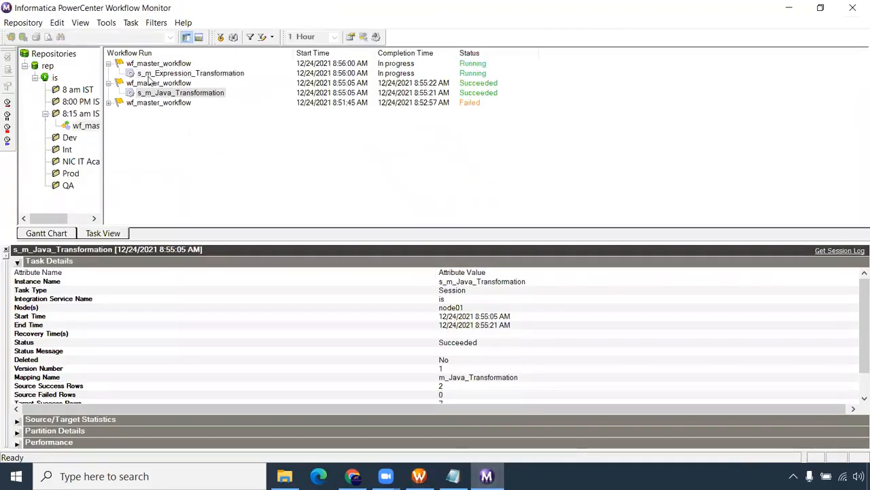
Check the s_m_Expression_Transformation run in the Workflow Monitor and highlight the three start options in the Notepad notes.
left_click(148, 76)
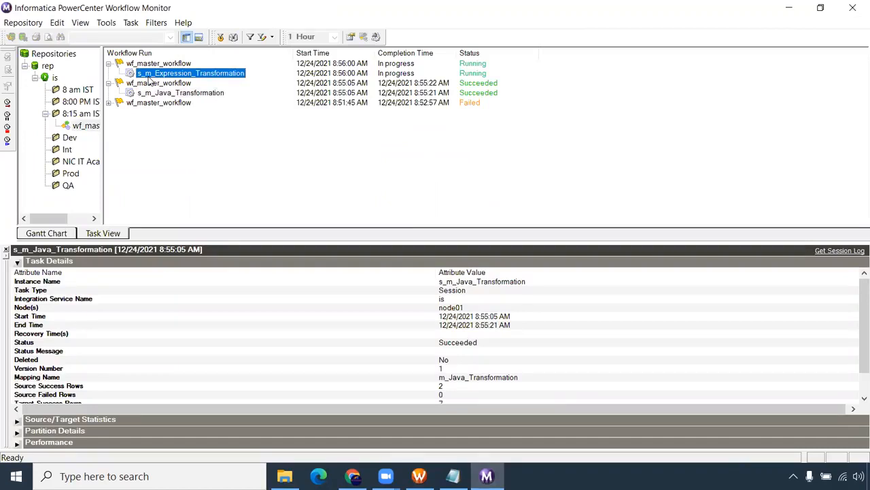
left_click(453, 476)
left_click(281, 266)
left_click_drag(321, 266, 5, 201)
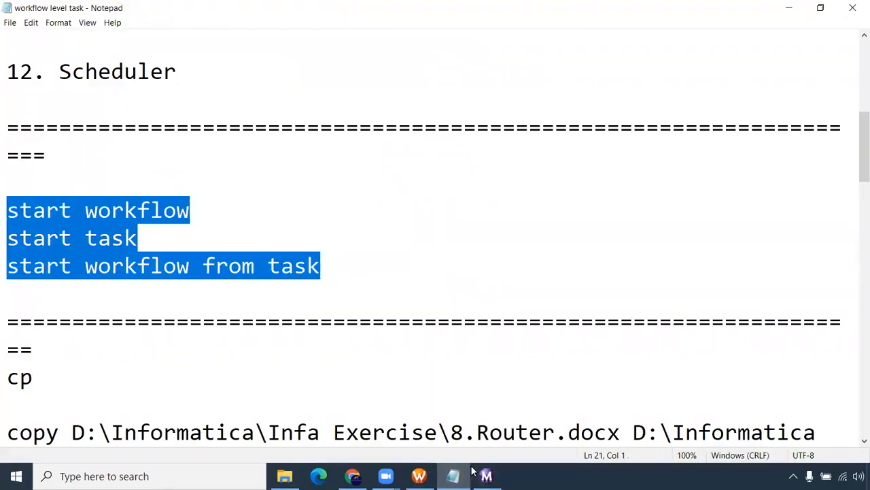
Review the full workflow diagram and follow the partial run in the Workflow Monitor through s_m_Union_Transformation.
left_click(484, 476)
left_click(419, 476)
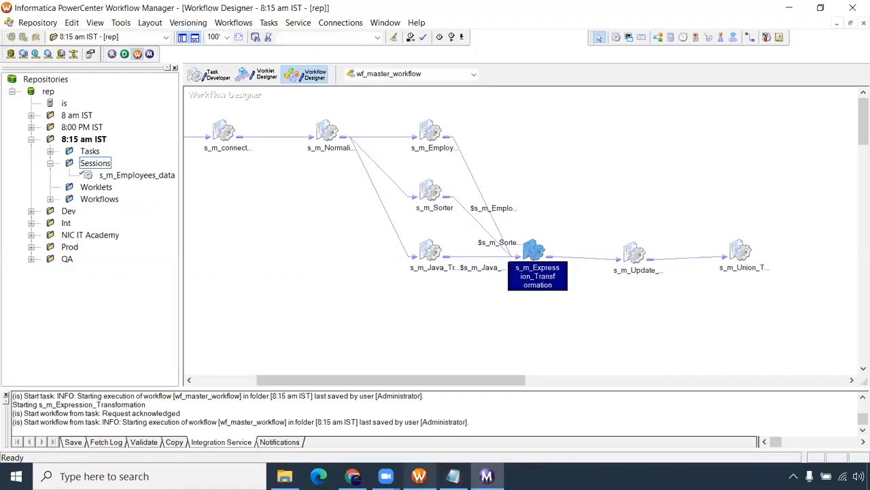
left_click_drag(489, 382, 438, 378)
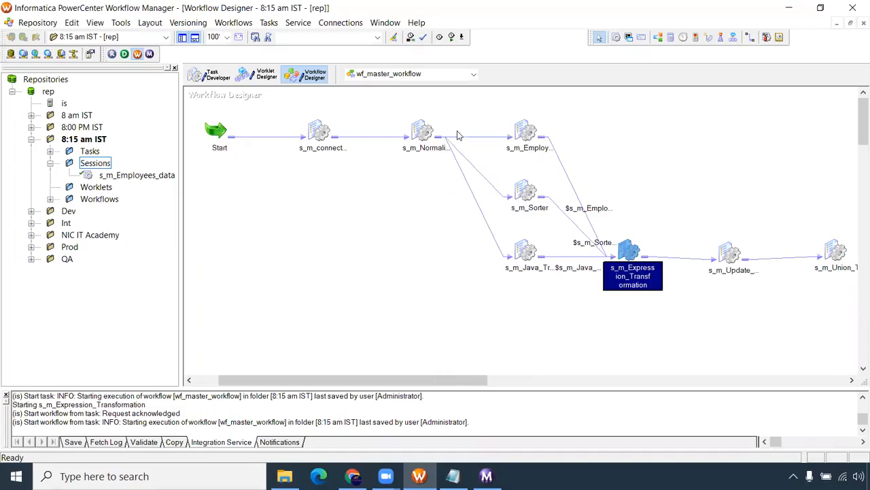
left_click(488, 476)
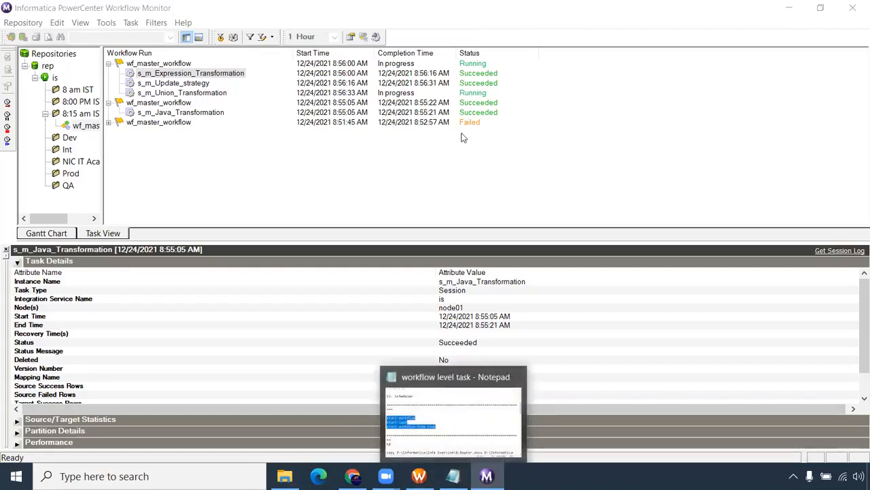
left_click(196, 92)
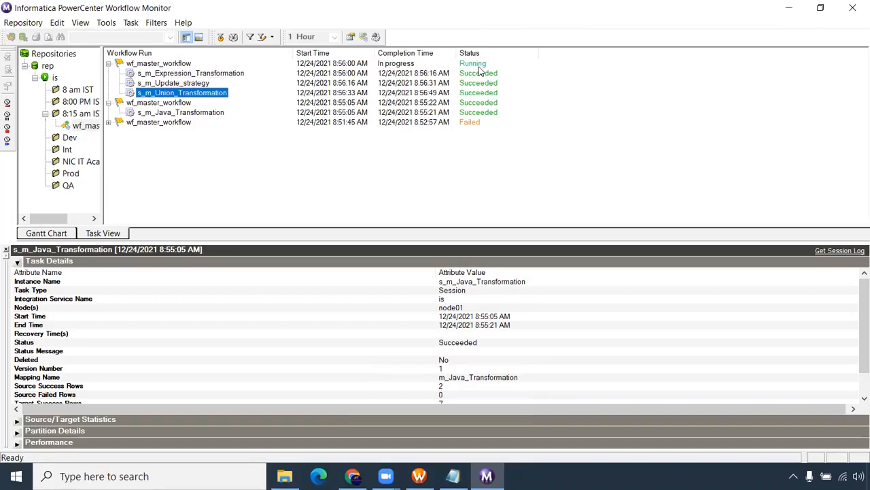
Switch to the Notepad notes, review the workflow task list and highlight the Timer entry.
left_click(418, 474)
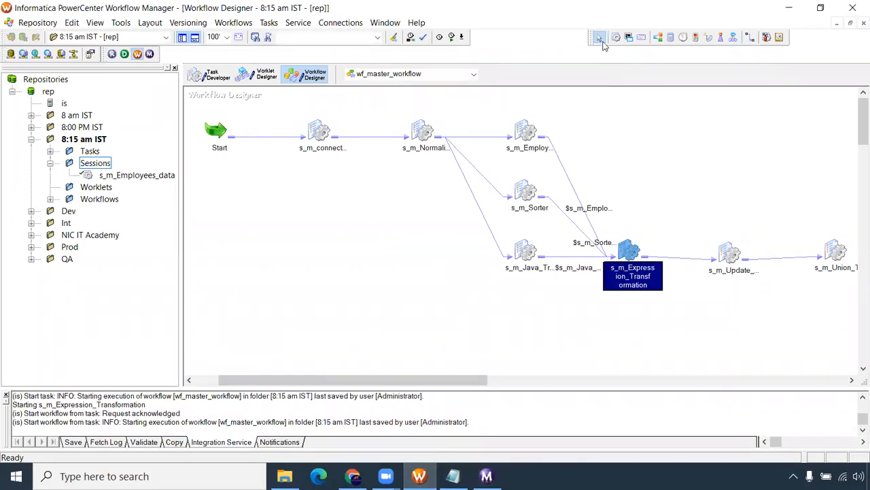
left_click(453, 476)
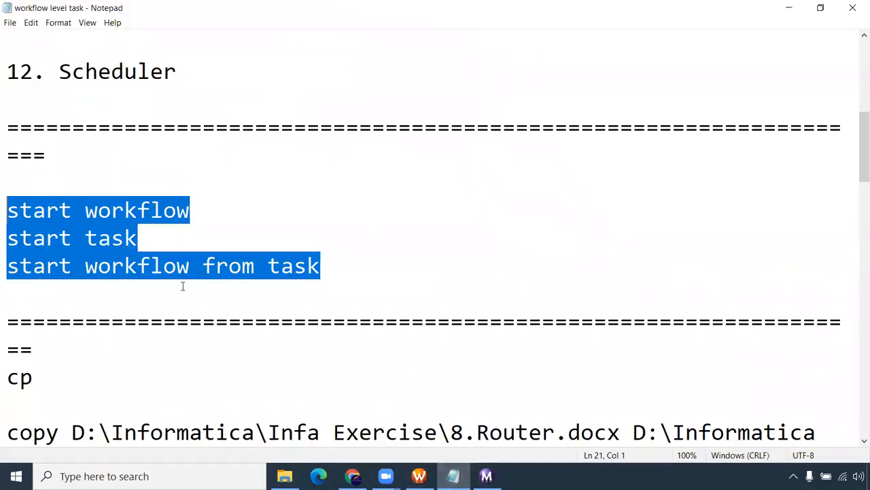
scroll(198, 289, "up", 5)
scroll(198, 289, "down", 1)
left_click_drag(45, 183, 214, 185)
left_click_drag(102, 211, 51, 210)
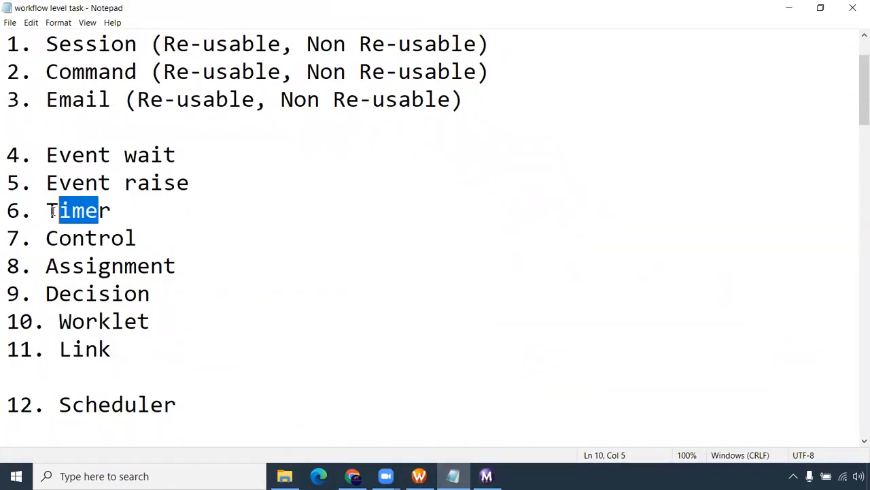
Back in the Workflow Manager, shift s_m_Employees_data away from the Normalizer session and delete the link between them.
key("alt+Tab")
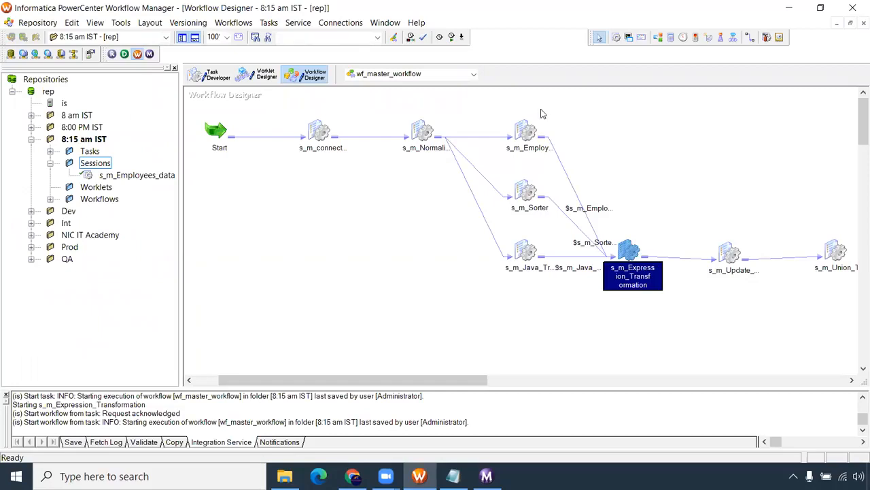
mouse_move(544, 265)
mouse_move(534, 130)
mouse_move(525, 198)
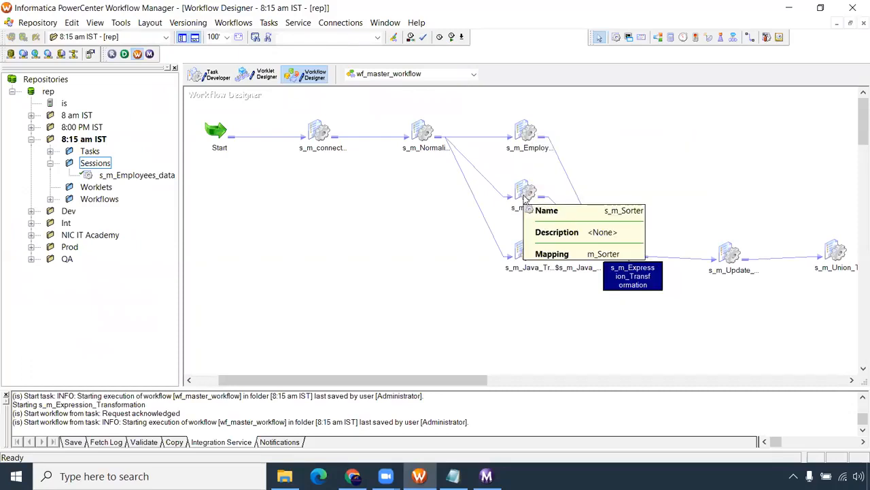
left_click(535, 132)
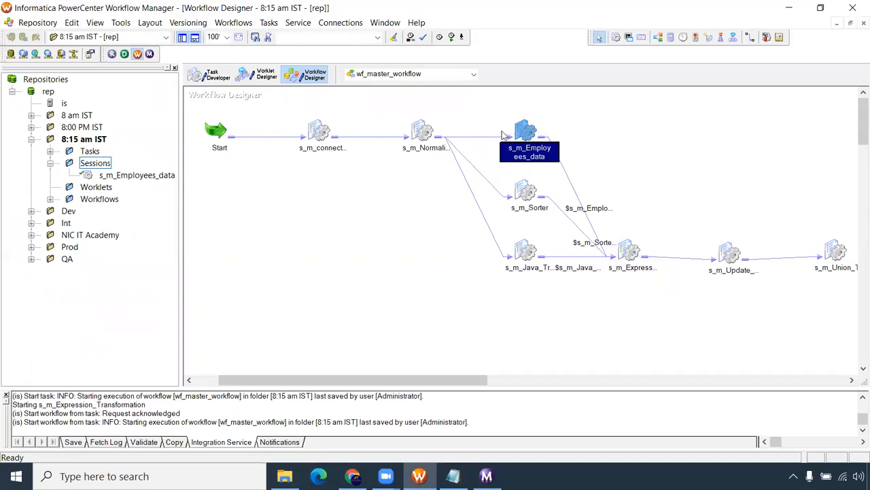
left_click_drag(520, 125, 563, 118)
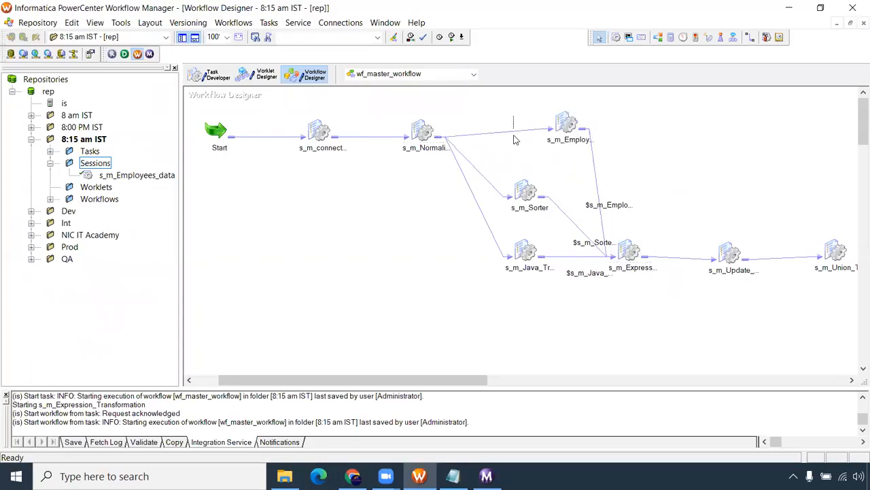
left_click(508, 131)
key("Delete")
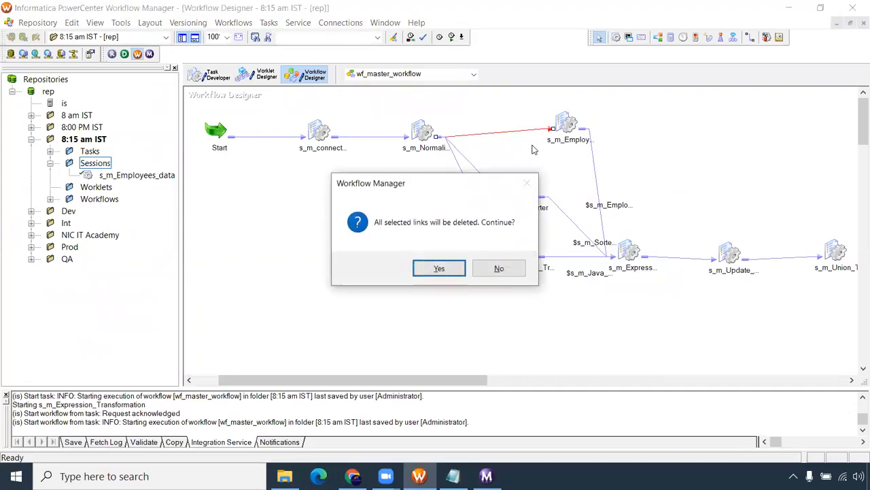
key("Return")
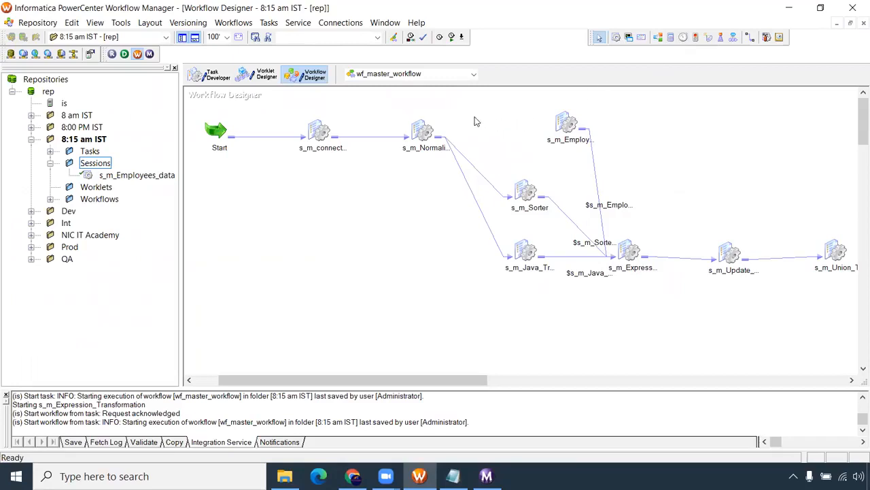
Add a Timer task between the Normalizer session and s_m_Employees_data and link all three in sequence.
left_click(684, 38)
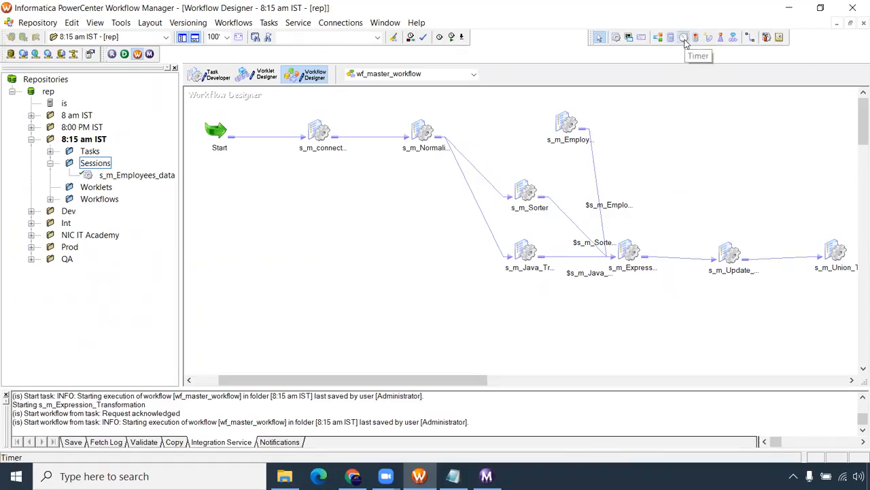
left_click(486, 122)
left_click(750, 37)
mouse_move(421, 126)
left_mouse_down()
mouse_move(510, 133)
mouse_move(569, 122)
left_mouse_up()
Open the Timer task's time settings and check which workflow date-time variables are available for the absolute time option.
double_click(510, 128)
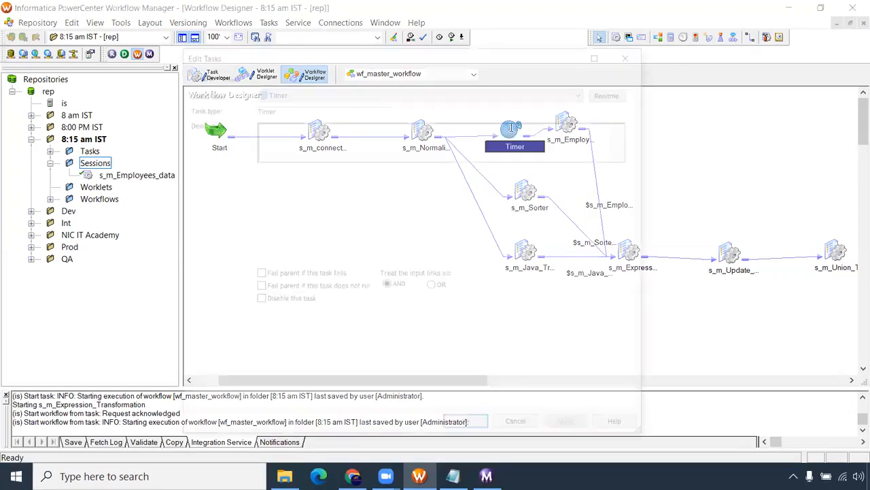
left_click(223, 74)
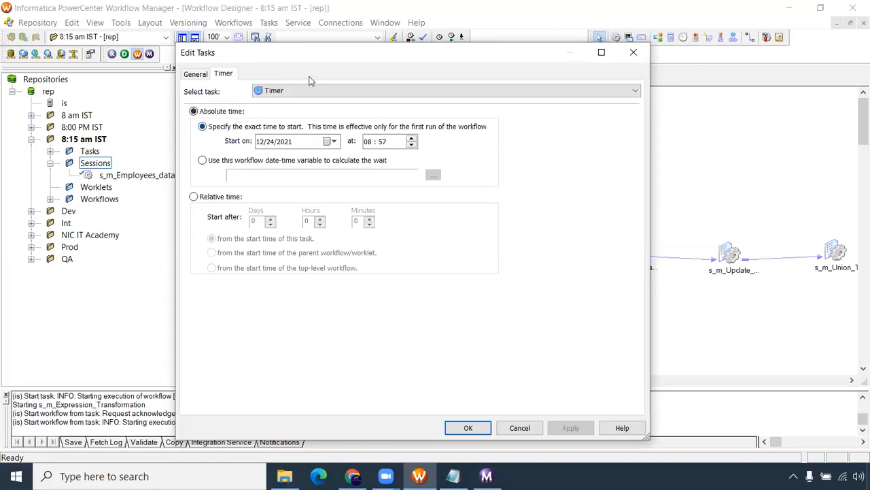
left_click_drag(319, 61, 462, 246)
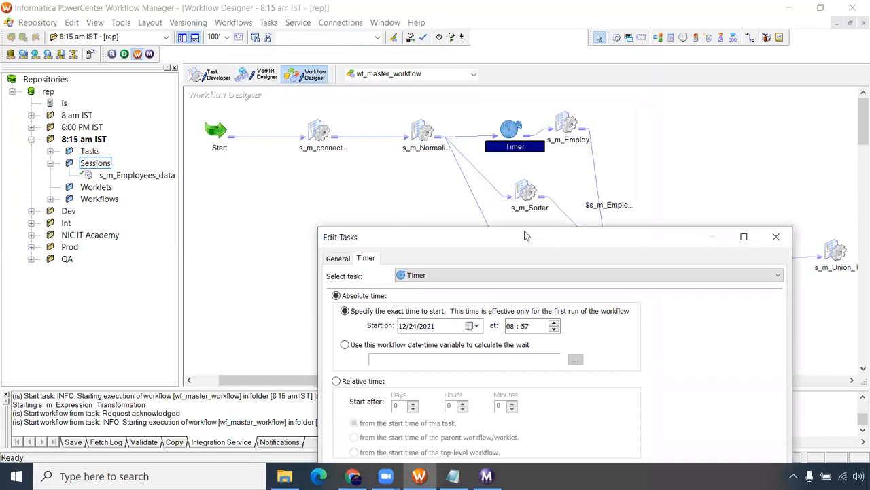
left_click_drag(528, 234, 427, 95)
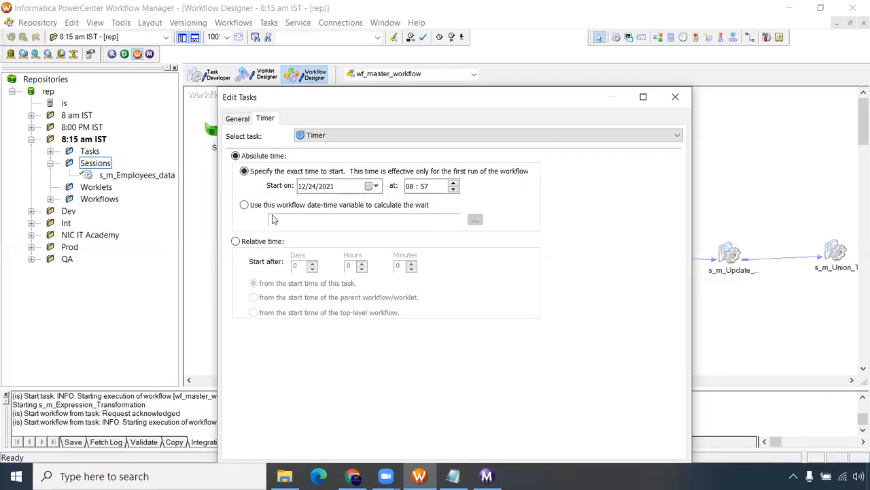
left_click(244, 204)
left_click(475, 220)
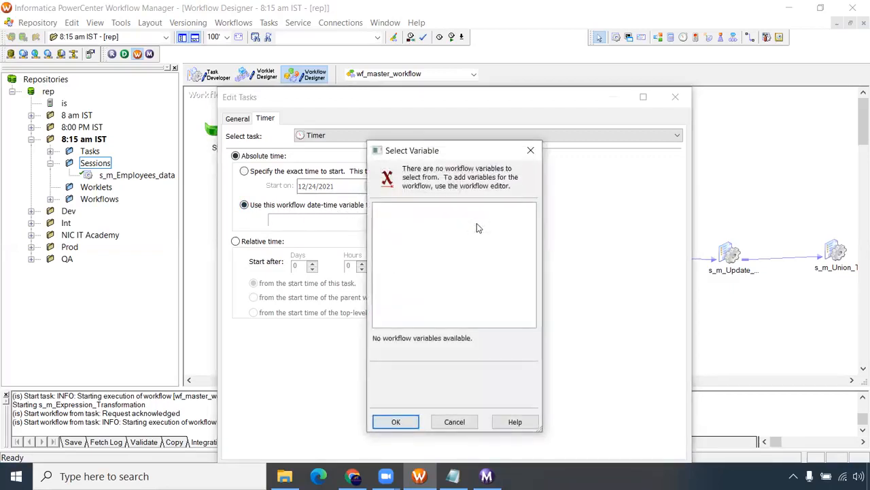
left_click(453, 422)
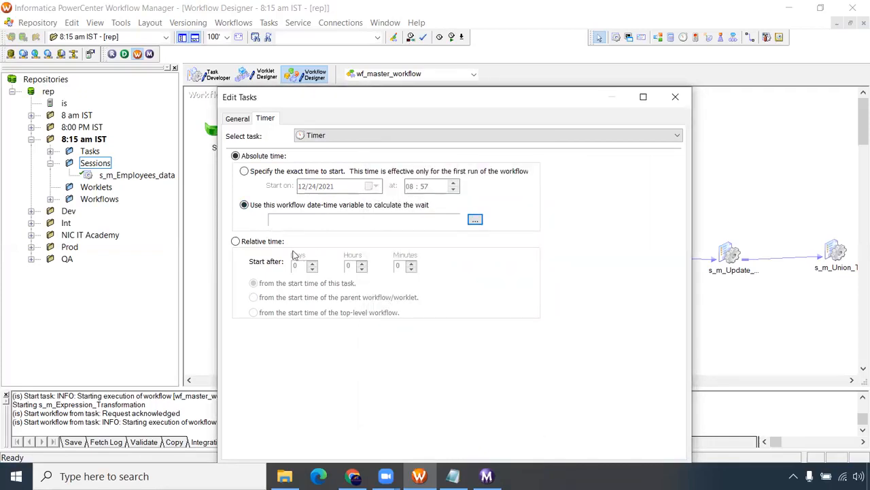
Set the Timer to a relative time of 1 minute from the start time of this task and save the workflow.
left_click(241, 245)
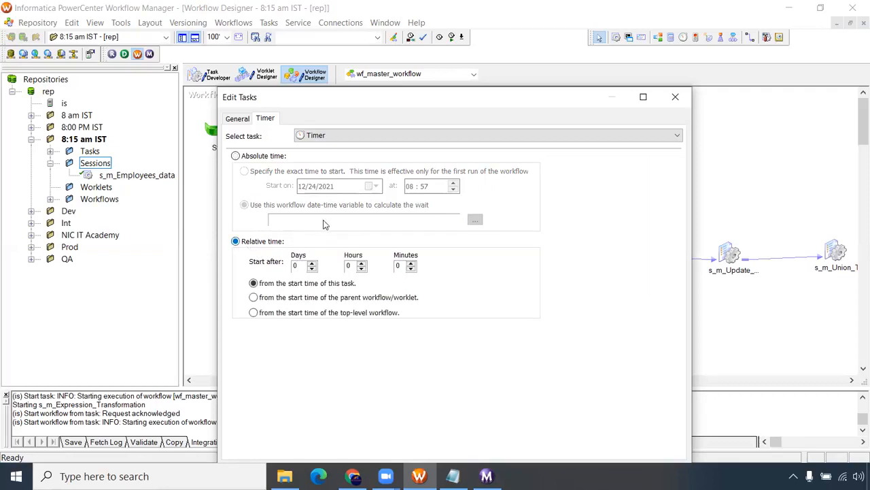
left_click_drag(340, 105, 429, 202)
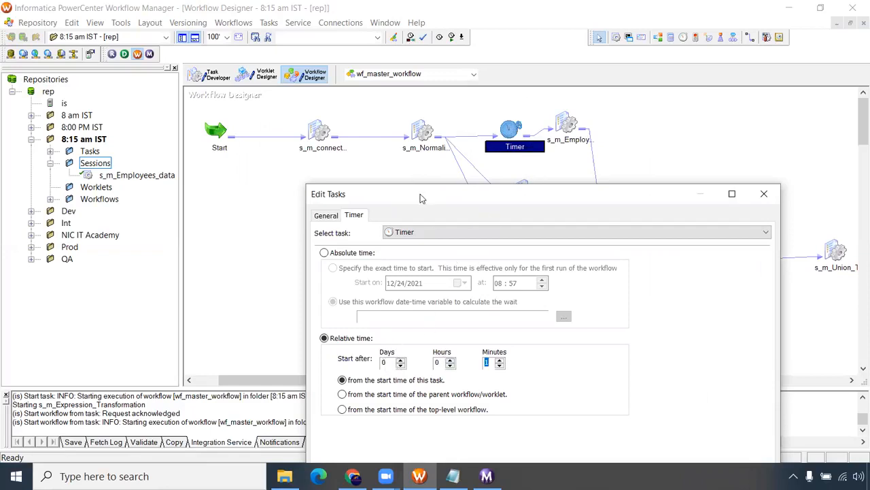
left_click_drag(420, 198, 332, 51)
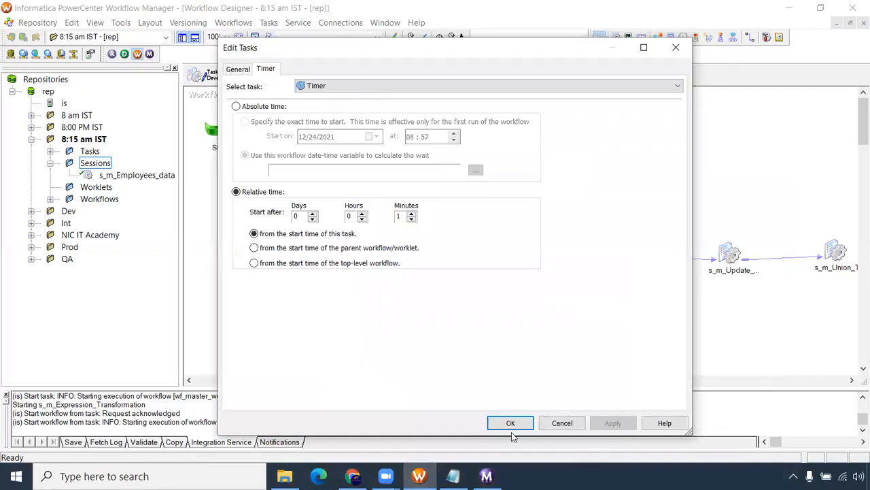
left_click(511, 424)
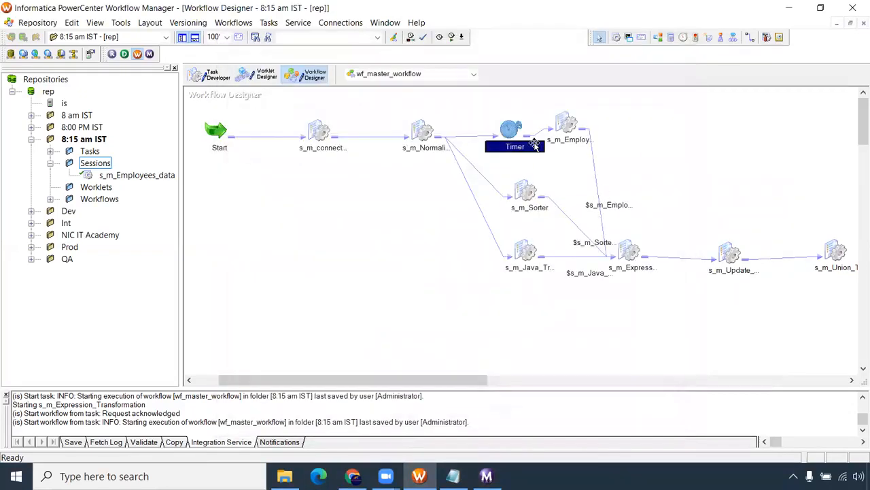
key("ctrl+s")
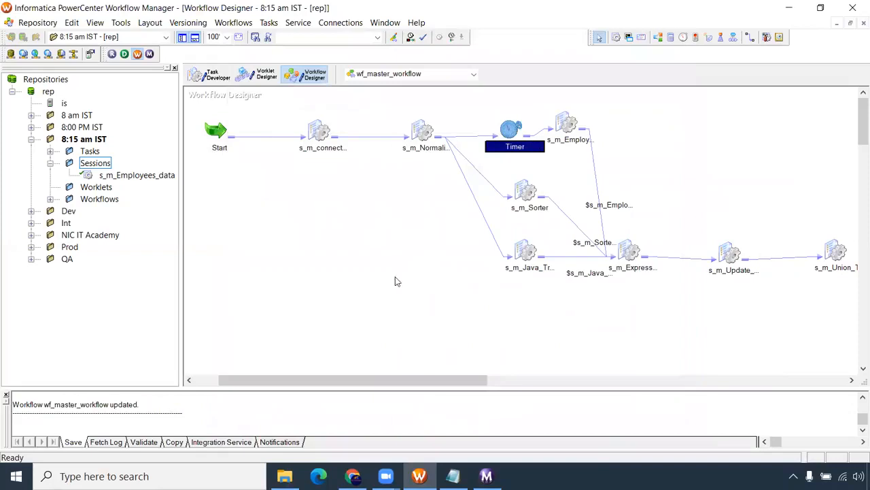
Enlarge the output area and arrange the wf_master_workflow tasks horizontally.
left_click_drag(404, 387, 405, 327)
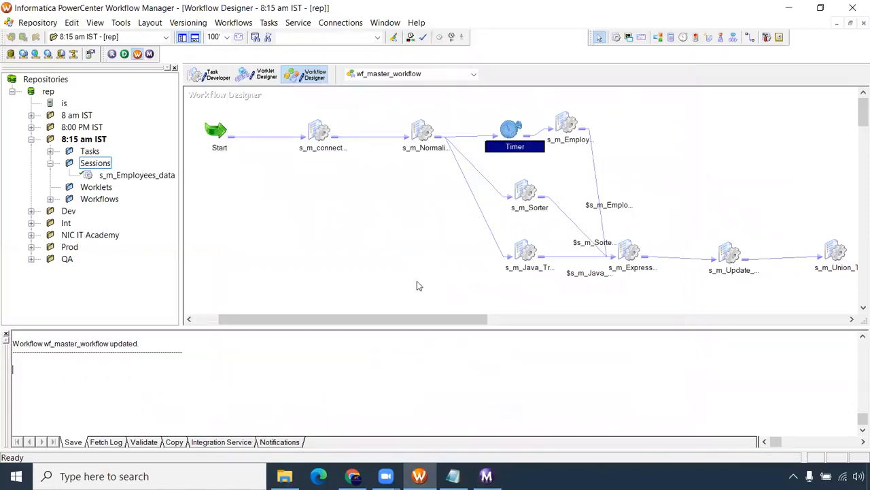
right_click(367, 191)
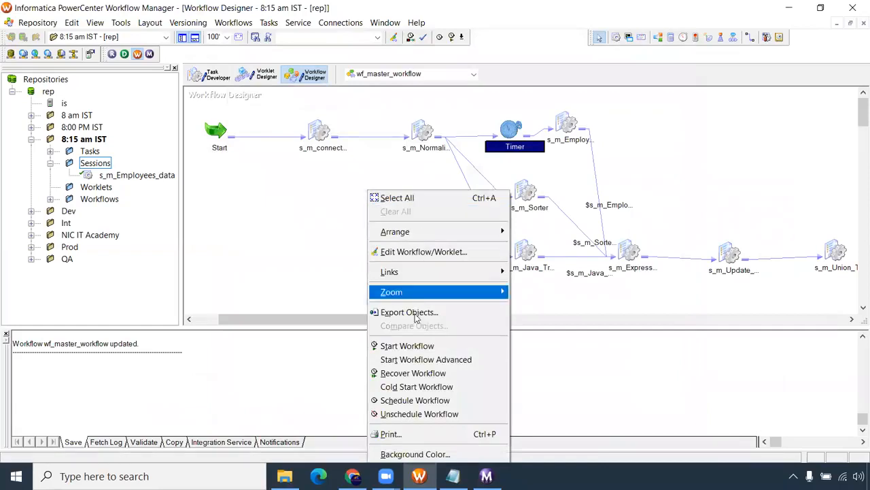
mouse_move(483, 232)
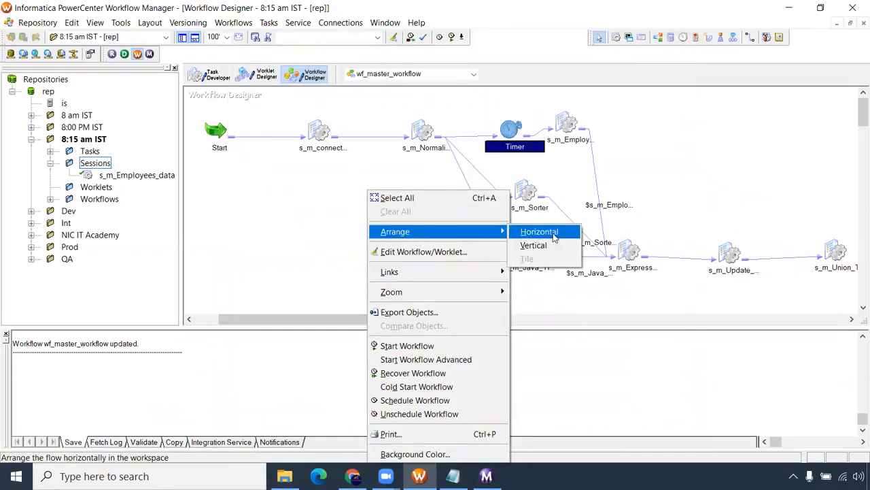
left_click(539, 232)
Start wf_master_workflow and collapse the earlier expanded runs in the Workflow Monitor.
right_click(366, 201)
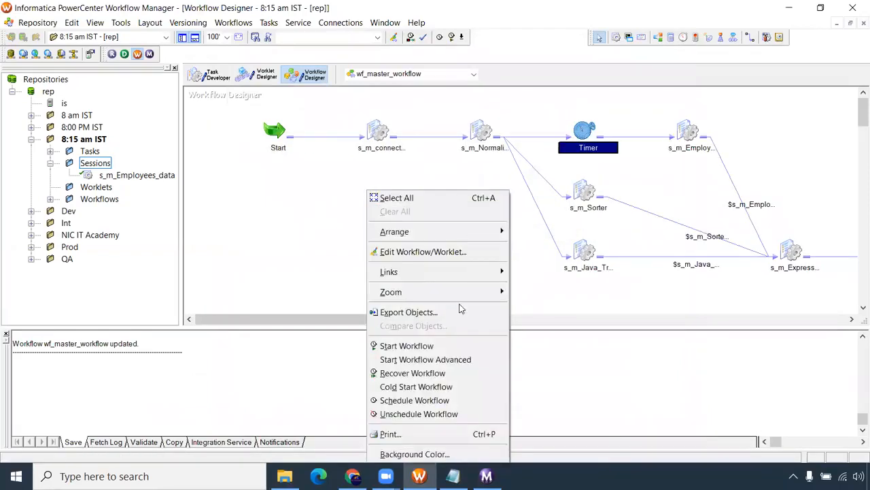
left_click(439, 346)
left_click(487, 476)
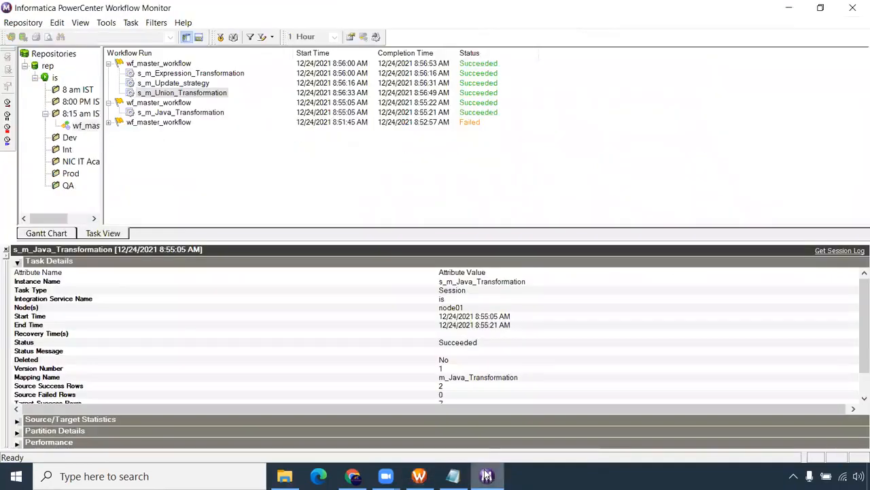
left_click(108, 63)
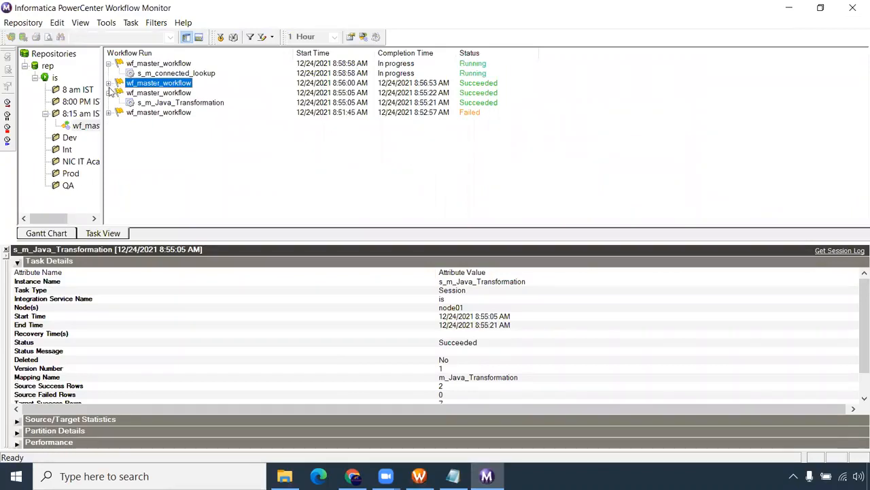
left_click(109, 93)
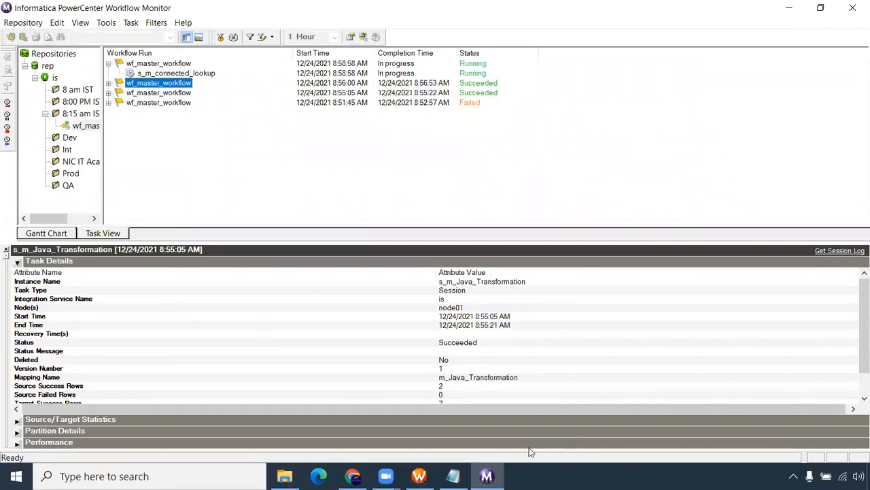
Restore the Workflow Monitor to a smaller window below the workflow diagram and bring the whole parallel branch into view.
left_click(820, 8)
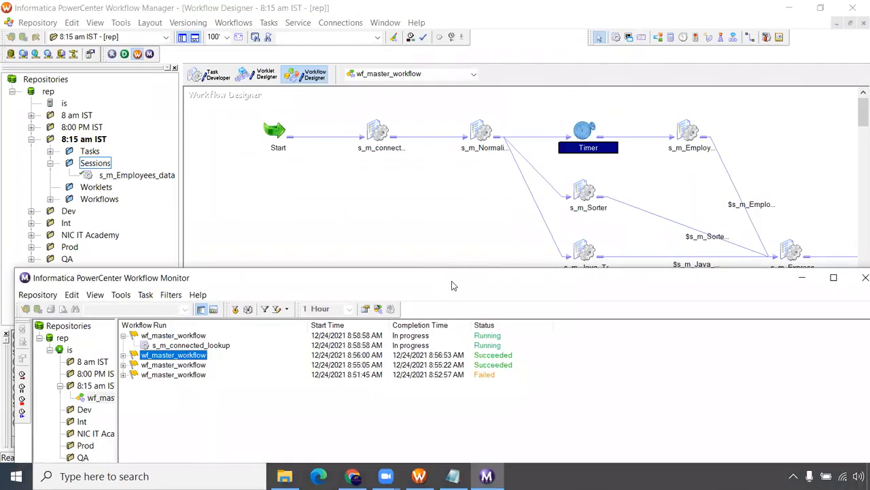
left_click_drag(452, 285, 646, 285)
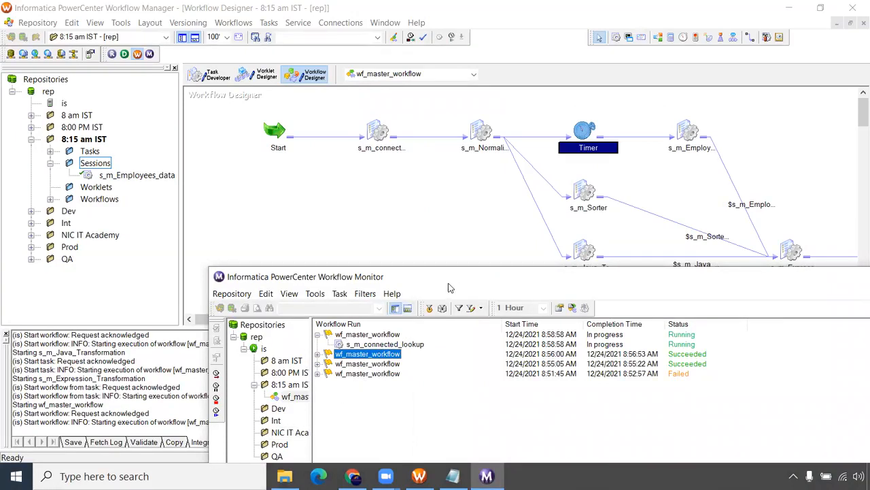
left_click_drag(453, 287, 449, 288)
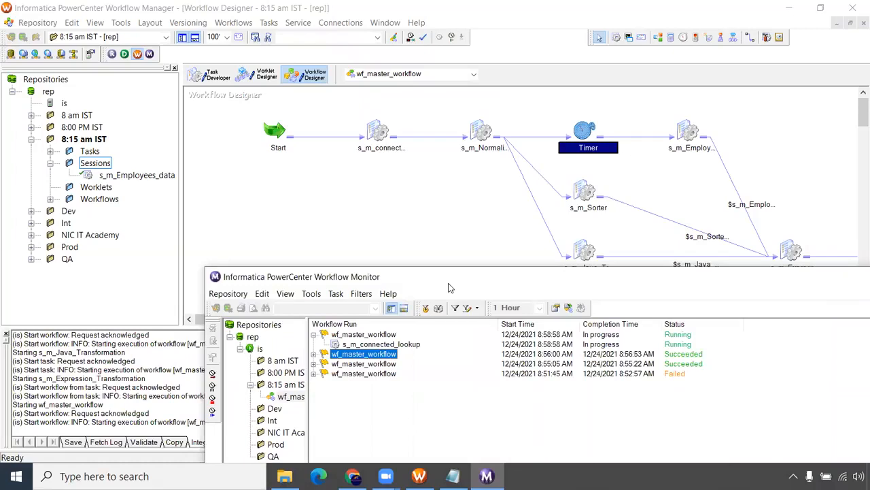
left_click(855, 110)
left_click_drag(855, 112, 855, 117)
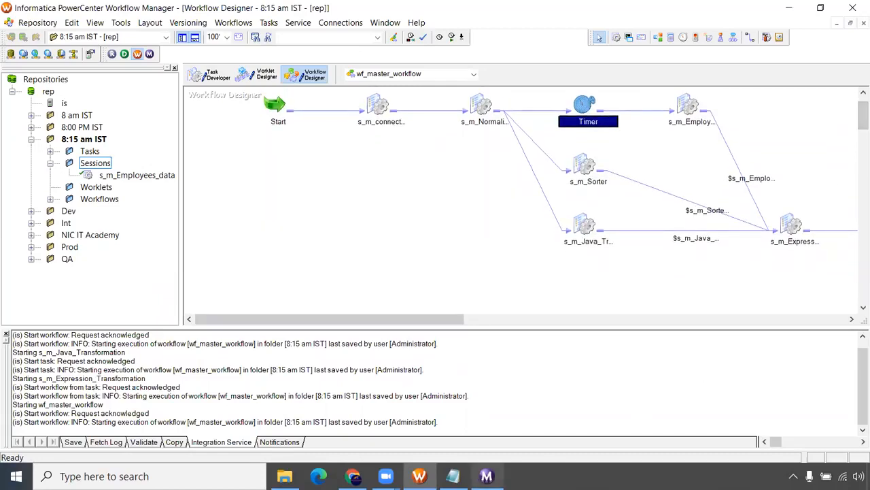
Check the Timer task's run in the Workflow Monitor, narrowing the Workflow Run column.
left_click(486, 476)
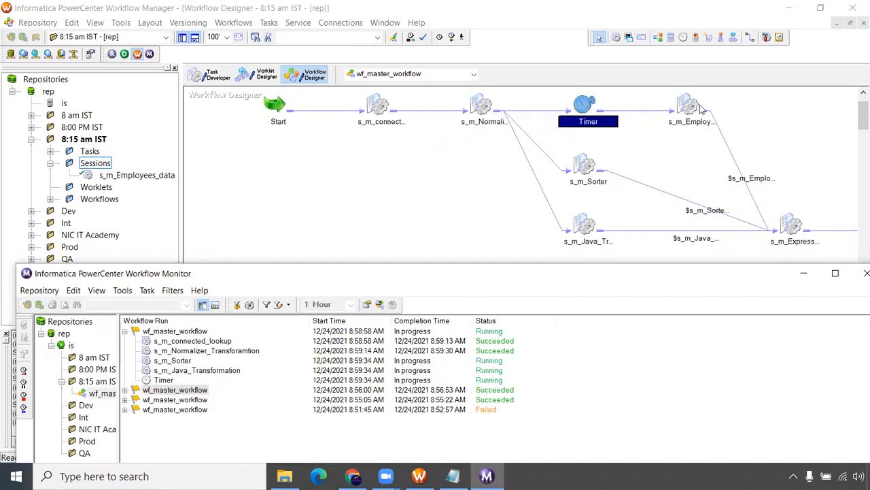
left_click(163, 380)
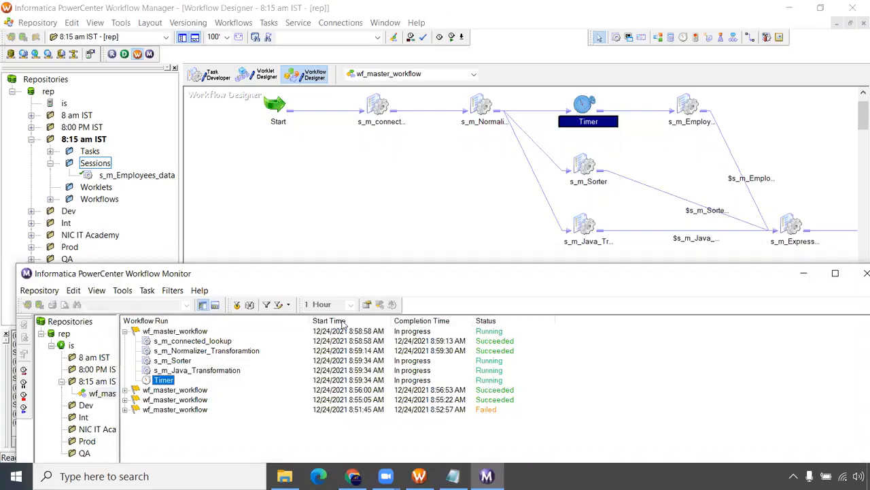
left_click_drag(310, 321, 256, 321)
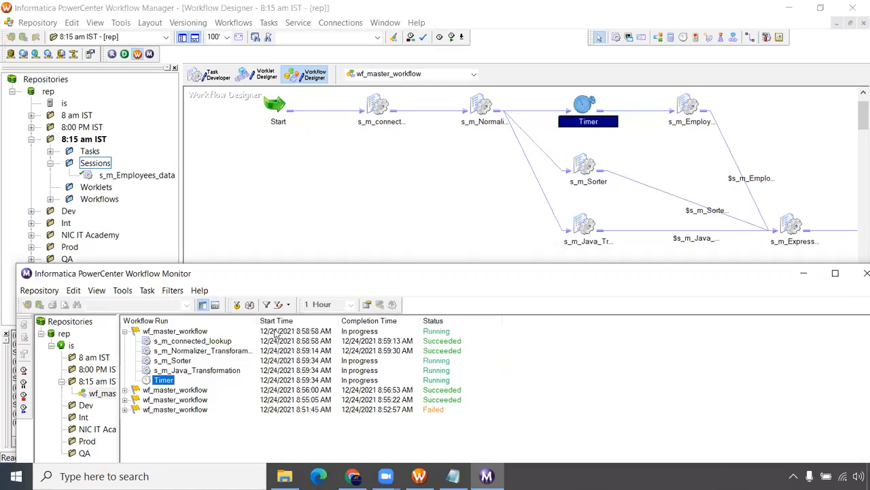
Maximize the Workflow Monitor to check the wf_master_workflow task runs, and switch back to the Workflow Manager.
left_click(452, 27)
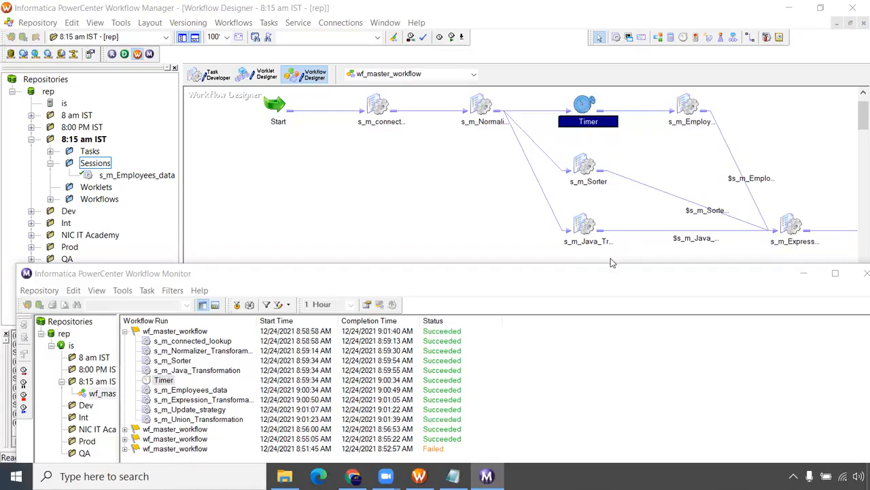
left_click(634, 283)
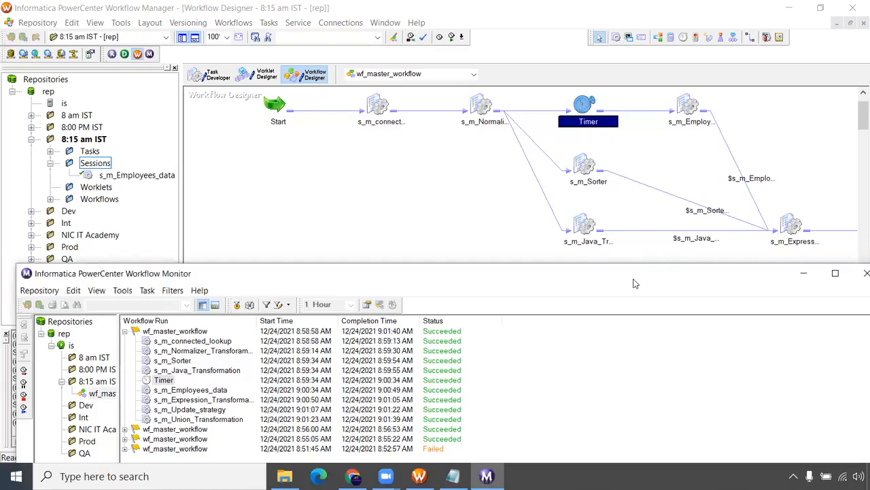
left_click_drag(634, 283, 592, 272)
left_click(792, 269)
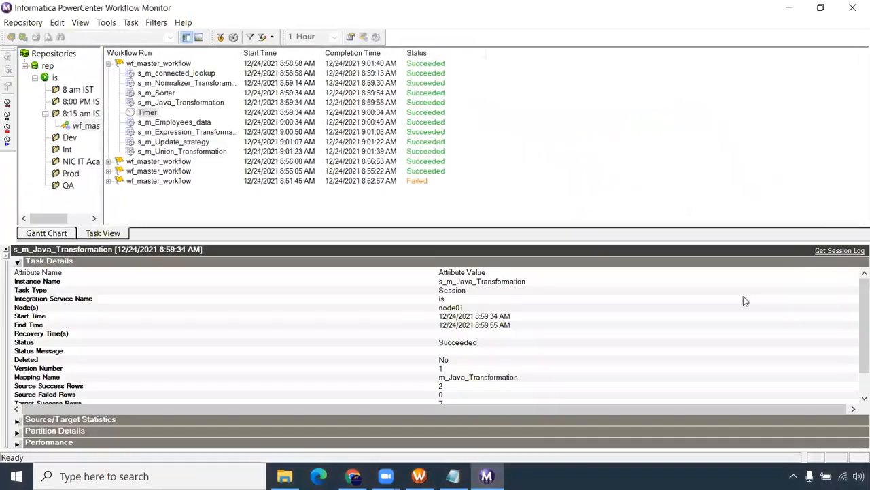
left_click(419, 476)
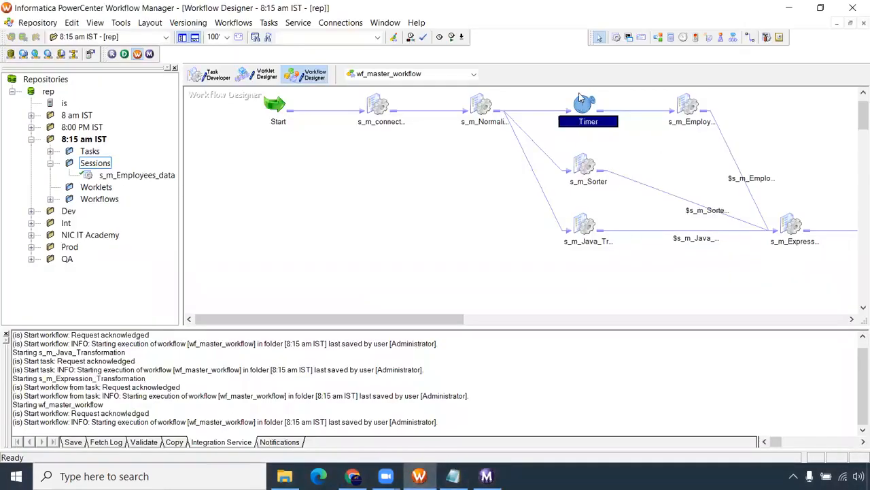
left_click(654, 163)
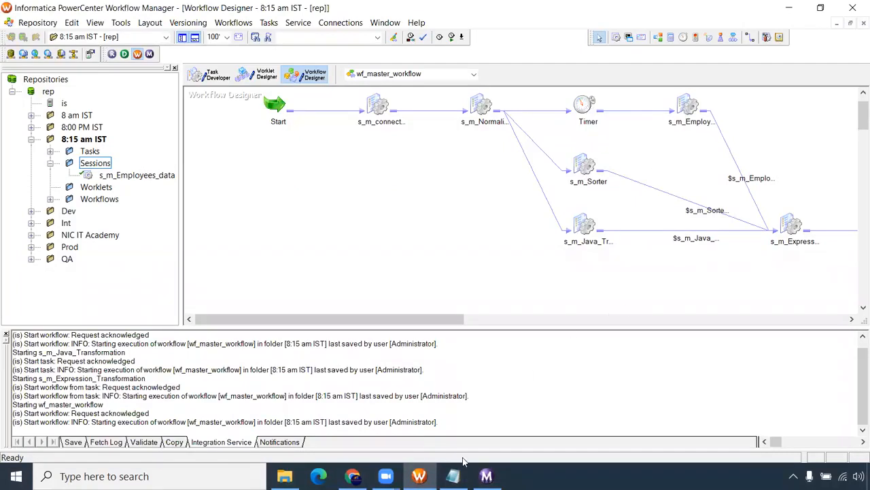
Switch to the workflow level task list in Notepad, highlight the Event raise entry, and return to the Workflow Manager.
left_click(452, 475)
left_click_drag(138, 238, 6, 238)
left_click_drag(191, 193, 5, 172)
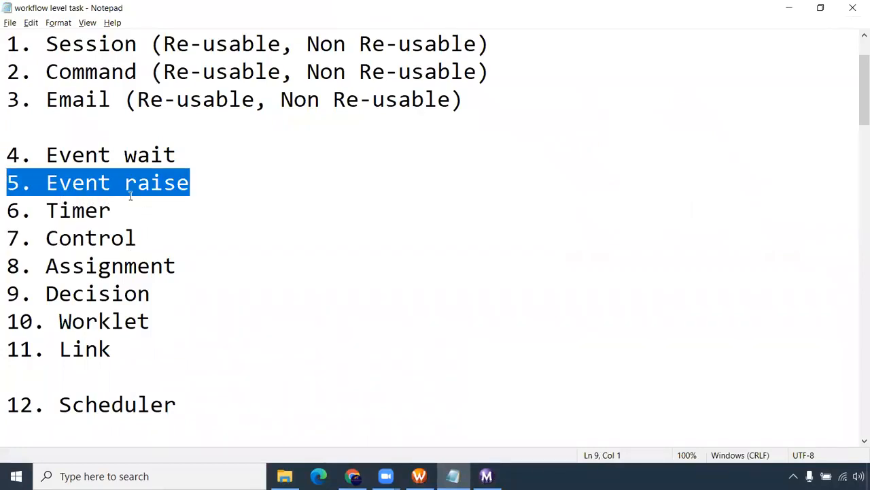
key("alt+Tab")
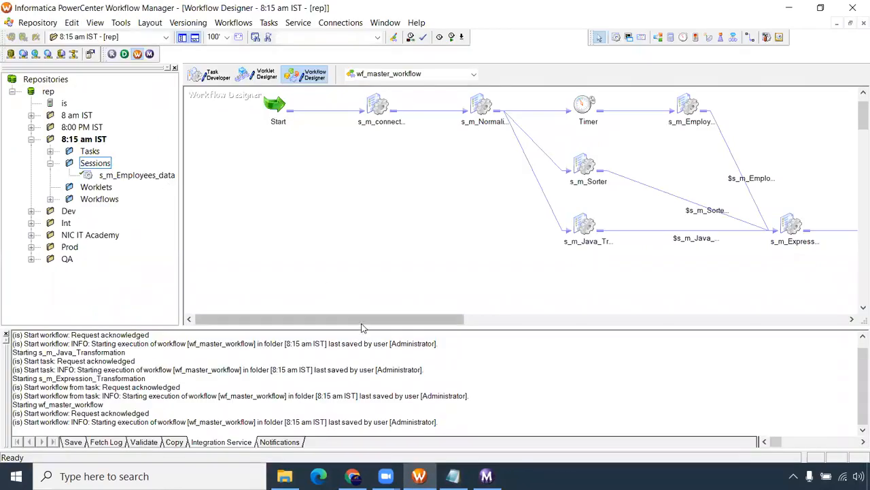
Shrink the output area and bring the parallel branches through the Expression, Update strategy and Union sessions into view.
left_click_drag(364, 326, 370, 393)
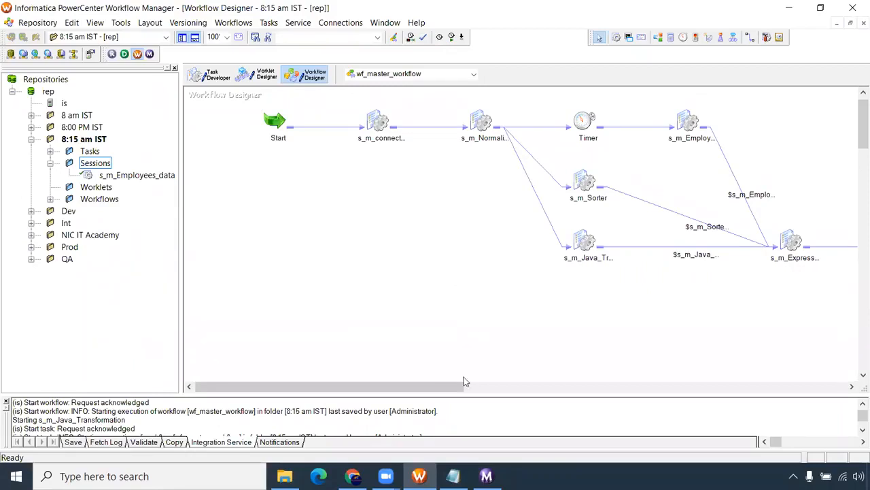
left_click_drag(445, 387, 497, 375)
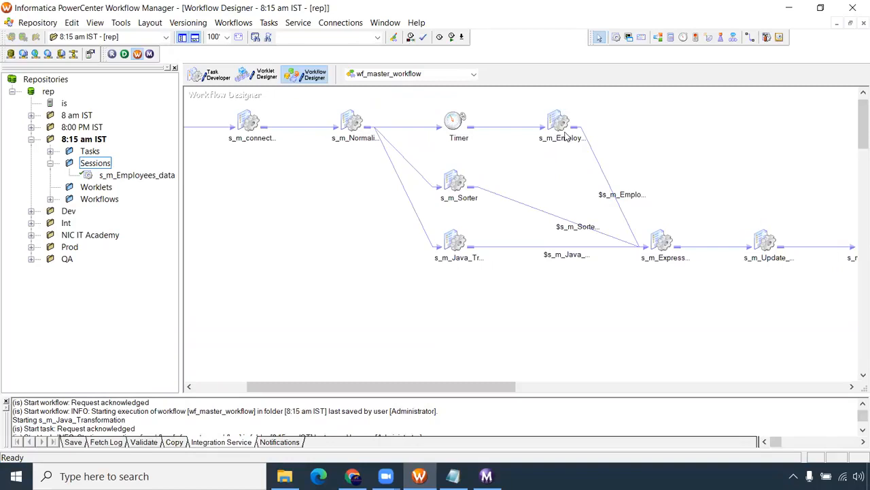
left_click(560, 124)
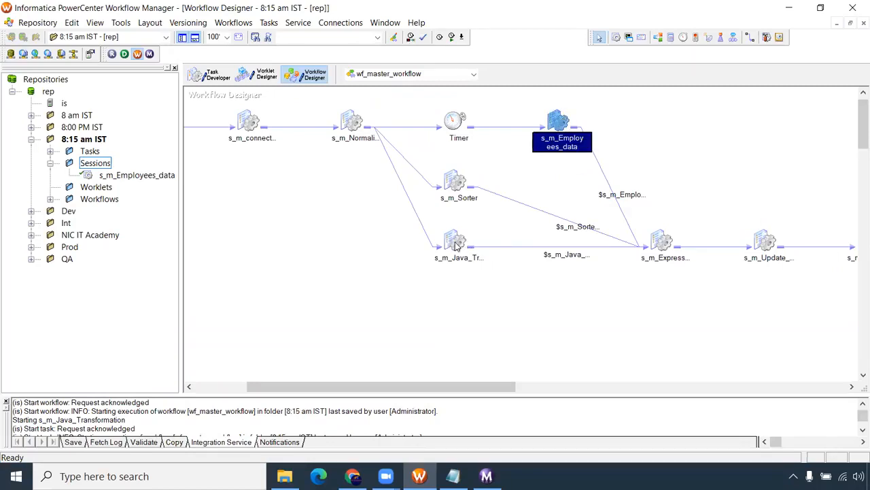
mouse_move(456, 243)
left_click(457, 238)
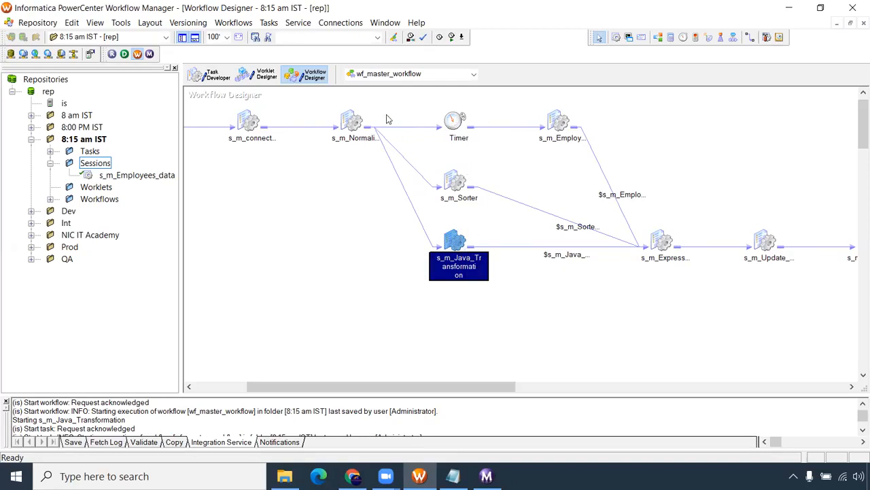
left_click(355, 119)
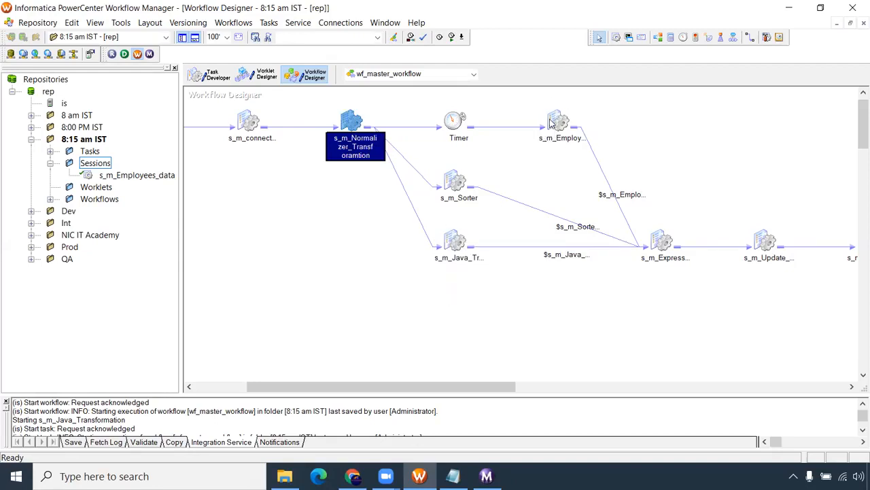
left_click_drag(441, 395, 499, 370)
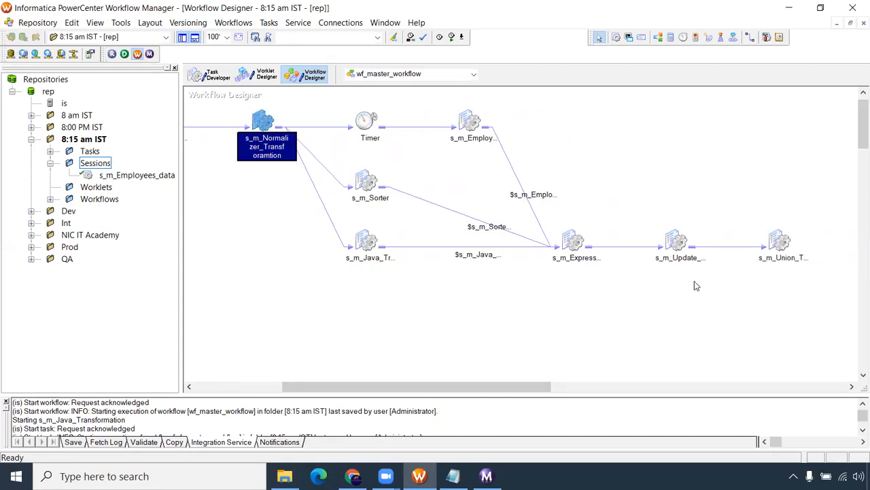
left_click_drag(502, 387, 491, 386)
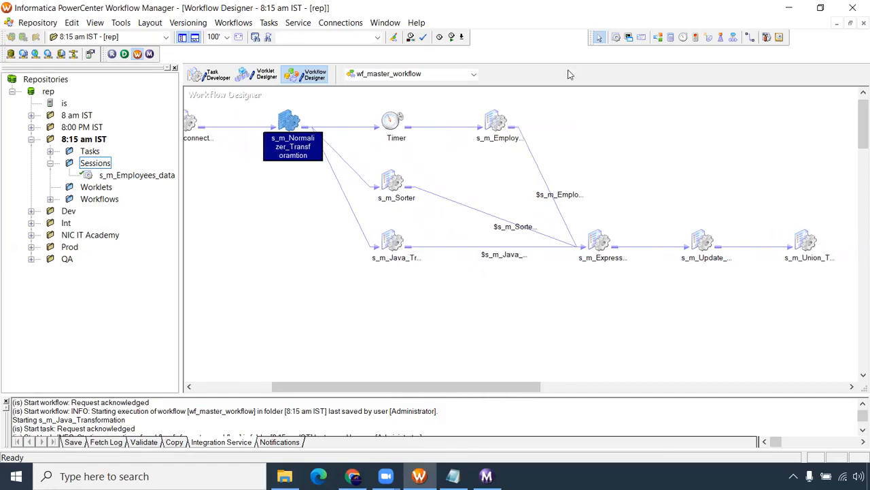
Add an Event Raise task beside s_m_Employees_data and link that session to it.
left_click(722, 38)
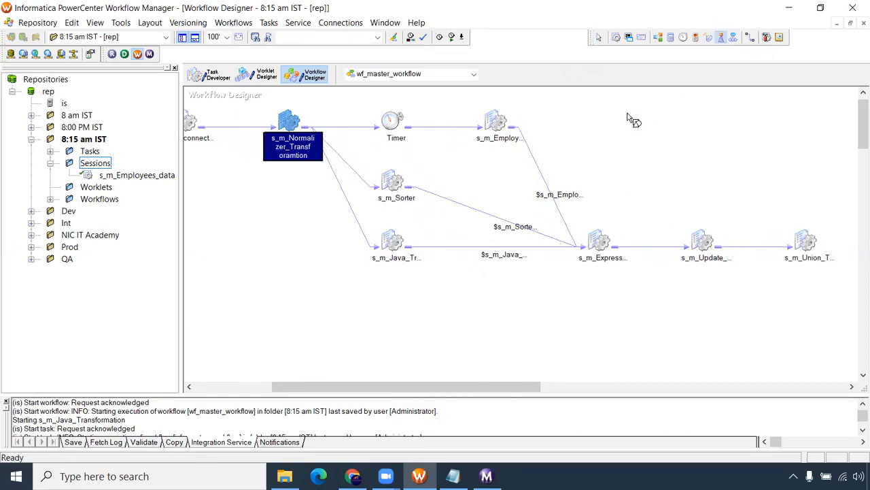
left_click(620, 122)
left_click(750, 38)
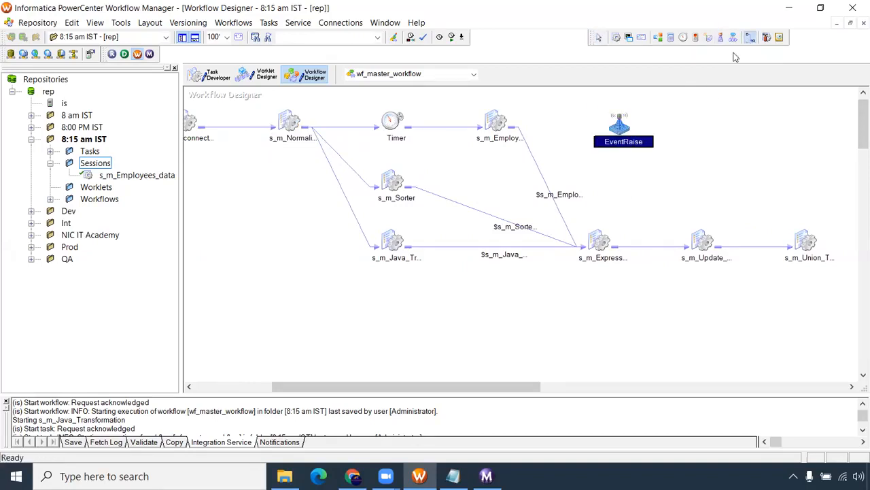
left_click_drag(486, 117, 619, 128)
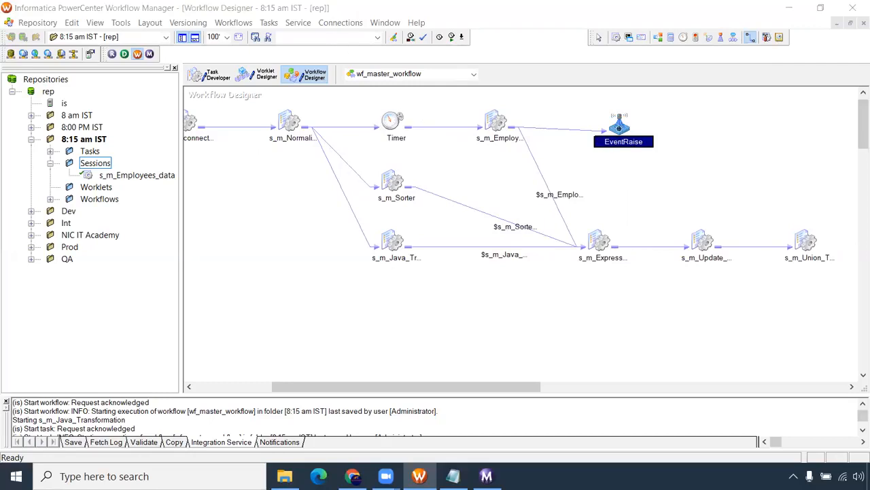
Check which events are available for the EventRaise task's User Defined Event attribute, and close the task without changes.
double_click(619, 126)
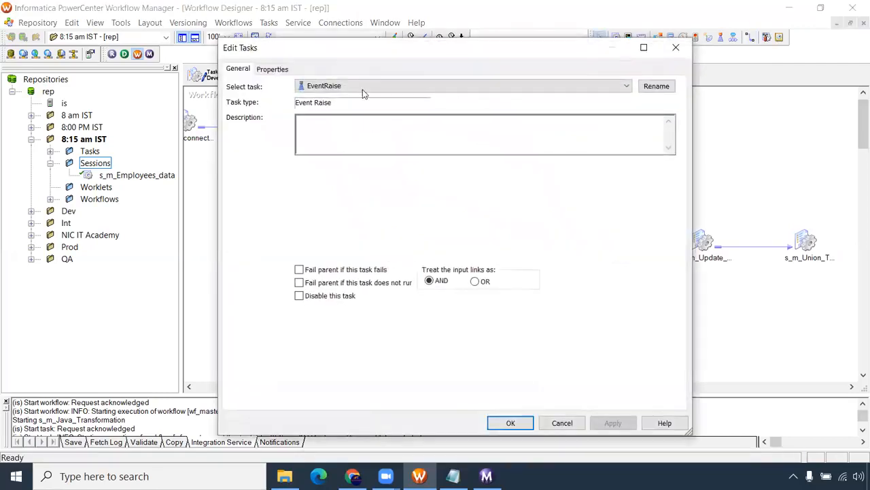
left_click(272, 69)
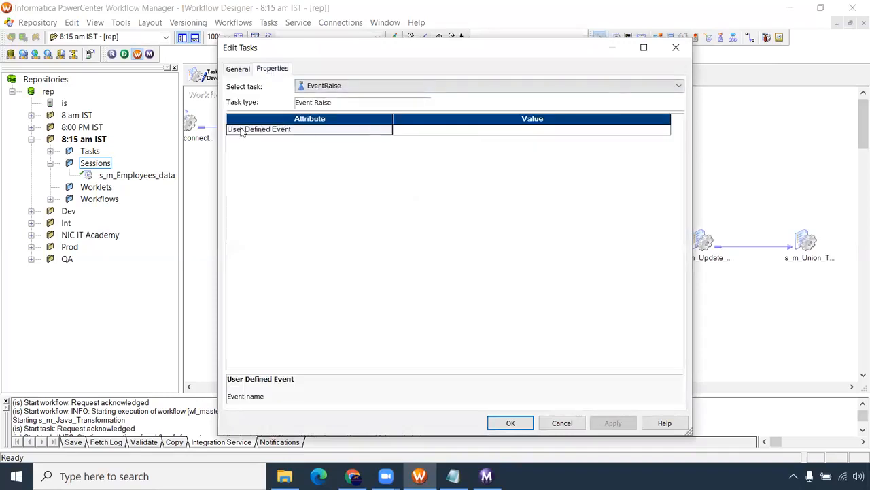
left_click(296, 134)
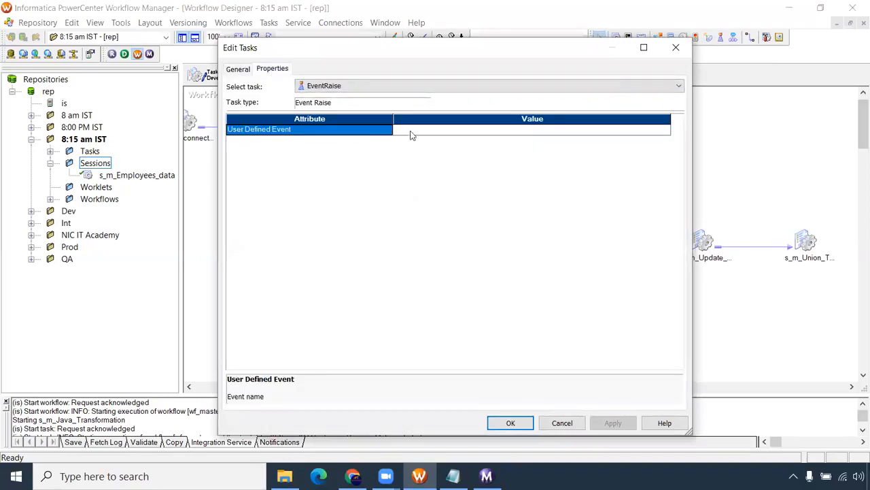
left_click(462, 130)
left_click(667, 130)
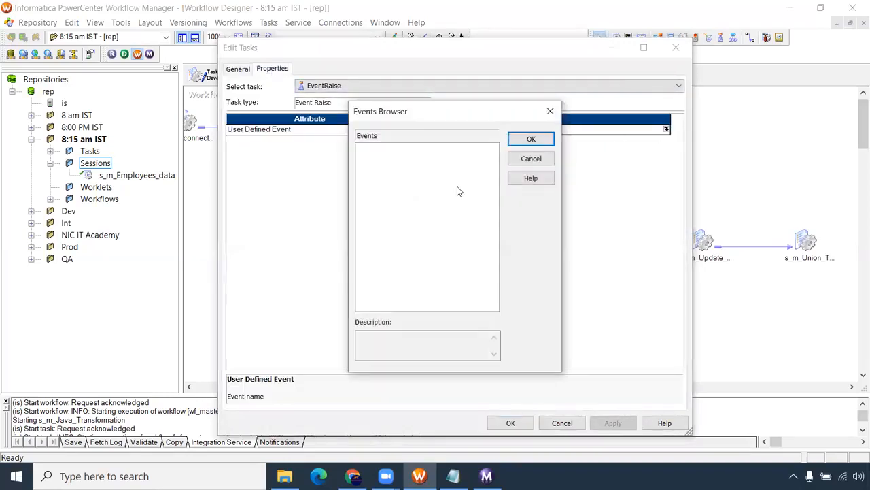
left_click(518, 160)
left_click(675, 47)
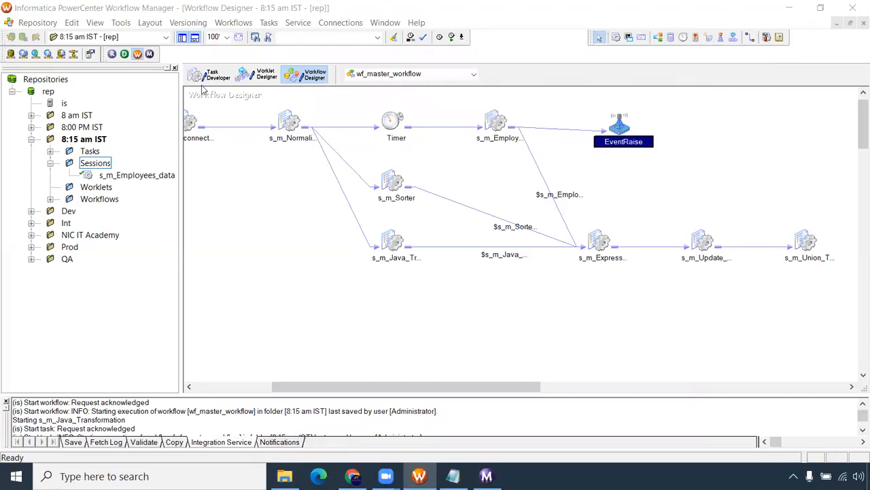
Open wf_master_workflow for editing and check its declared events and assigned integration service.
left_click(234, 23)
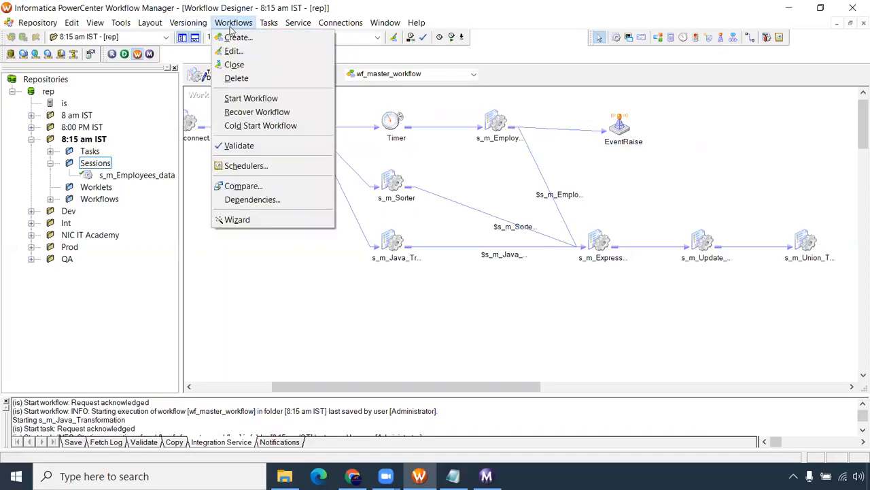
left_click(232, 52)
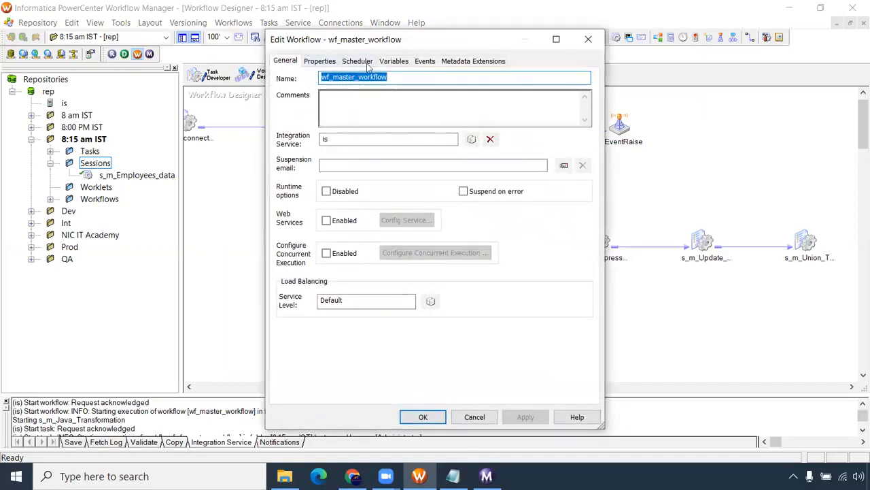
left_click(426, 65)
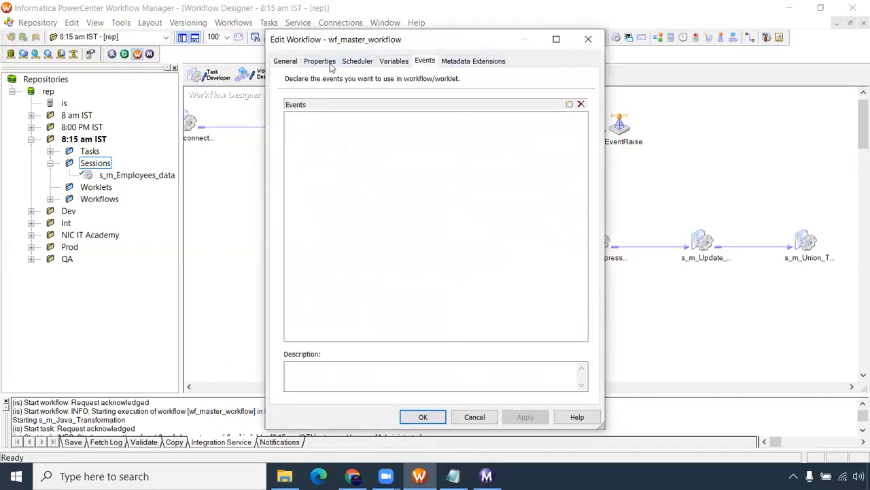
left_click(286, 63)
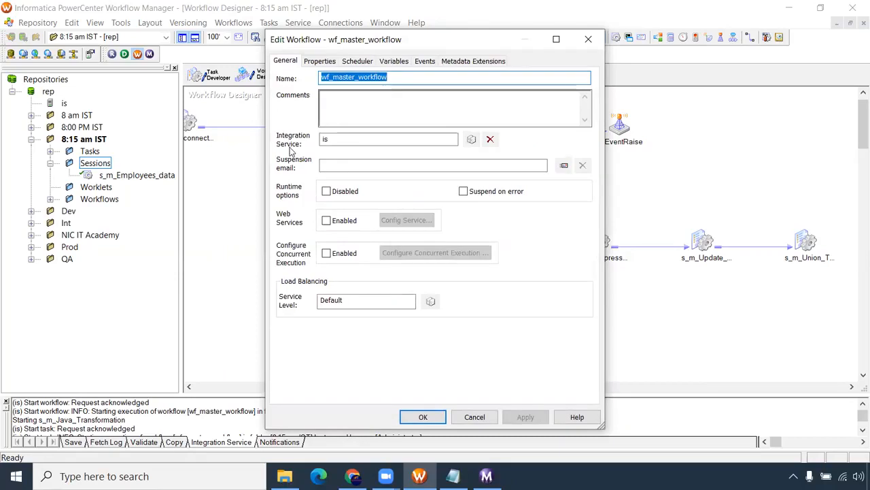
left_click(472, 140)
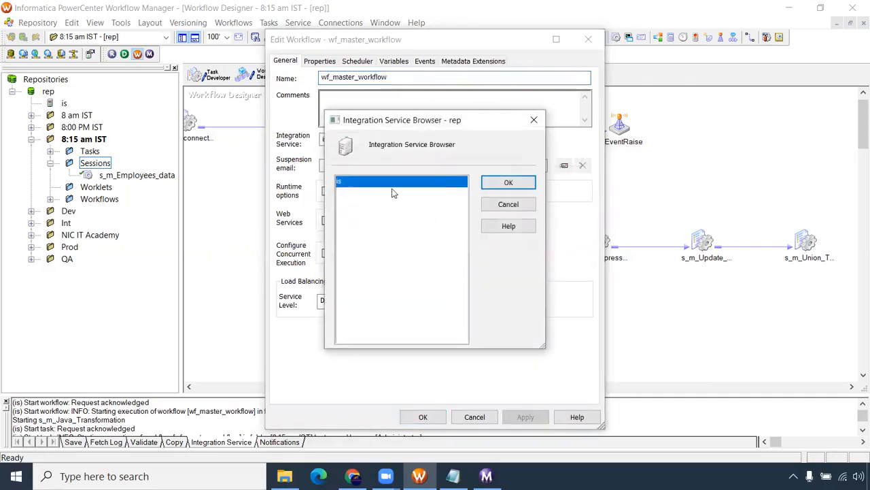
left_click(502, 183)
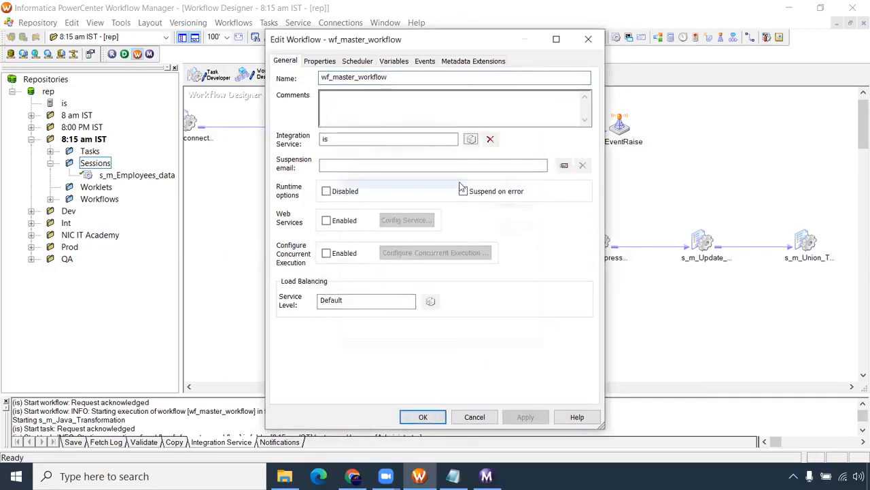
double_click(353, 140)
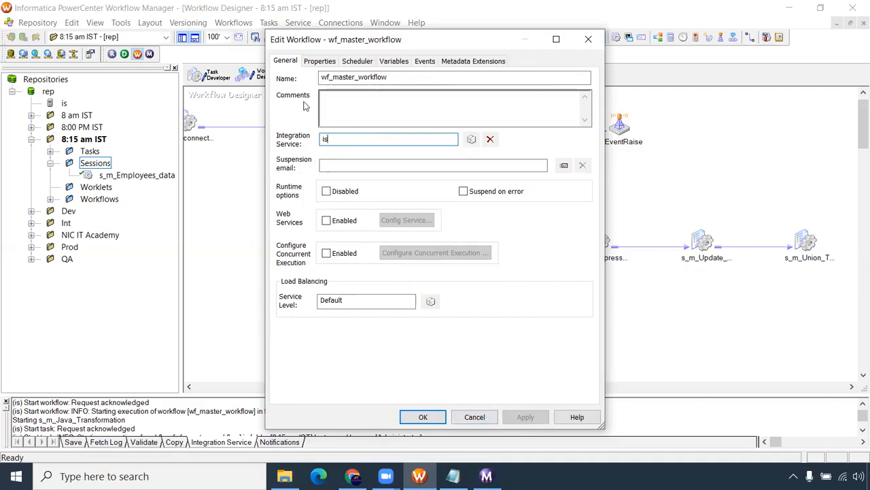
Declare a new event with the default name in wf_master_workflow and apply the workflow changes.
left_click(426, 63)
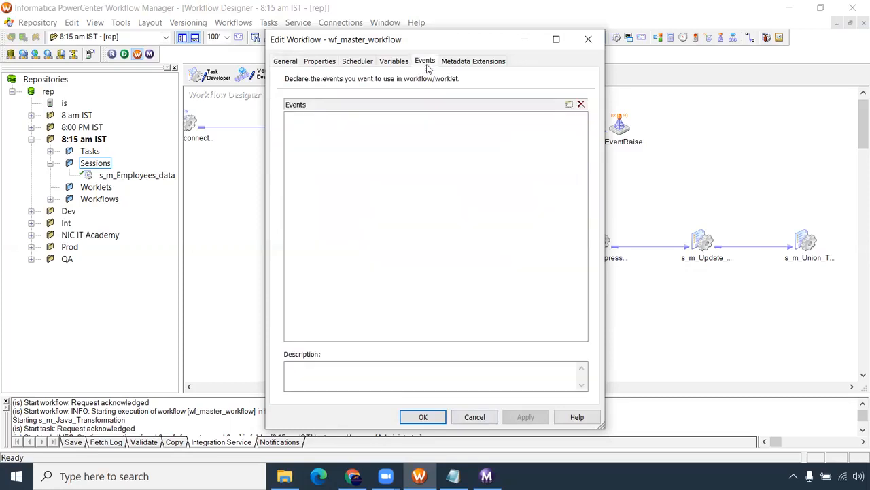
left_click(569, 104)
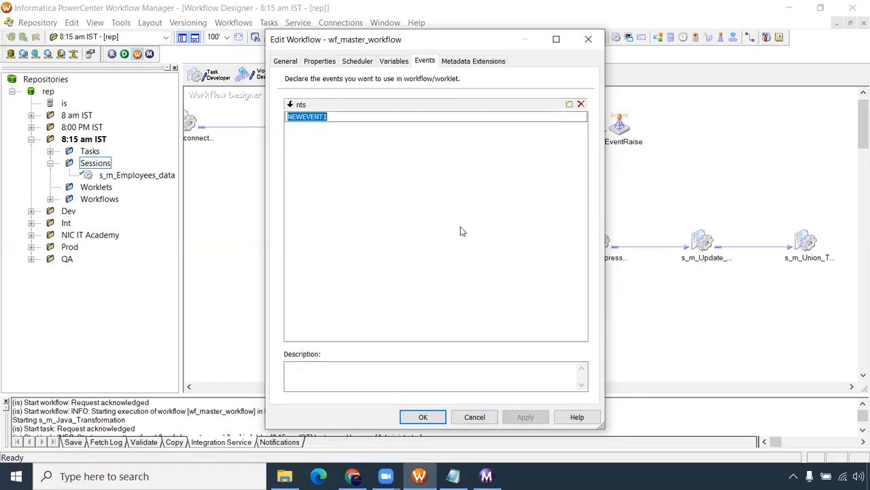
left_click(423, 417)
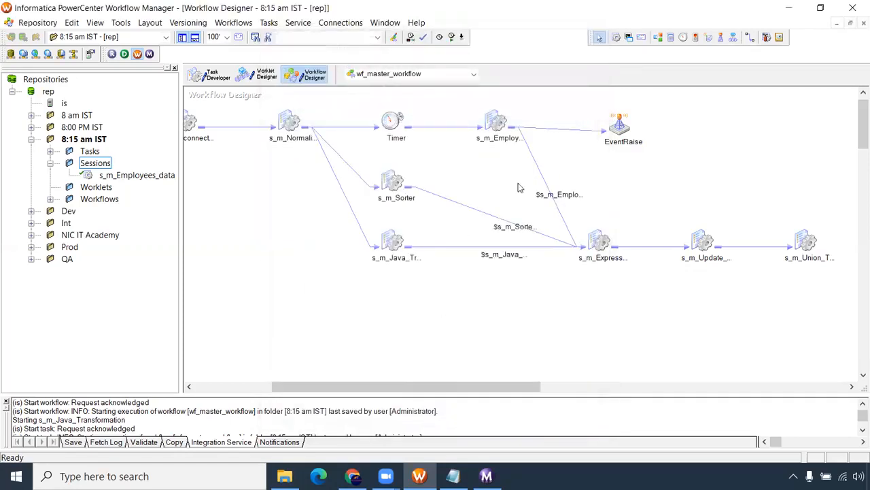
Assign NEWEVENT1 as the EventRaise task's User Defined Event and apply the task changes.
left_click(622, 133)
double_click(622, 133)
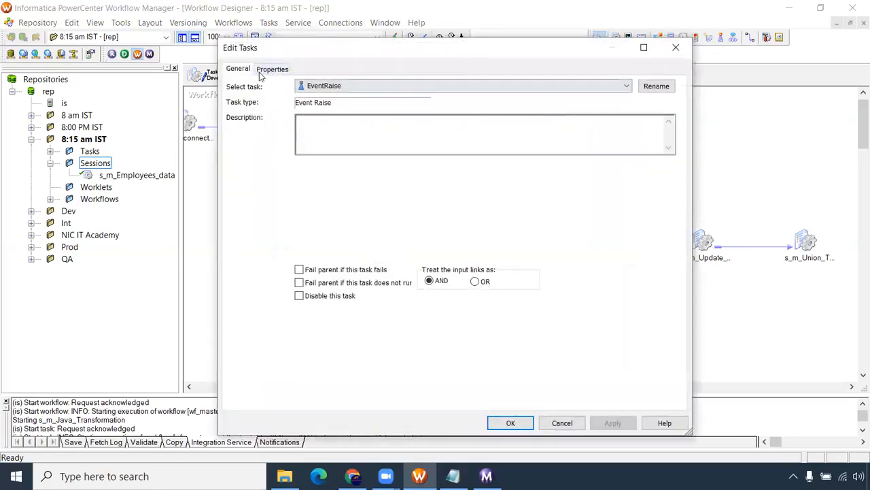
left_click(266, 69)
left_click(608, 134)
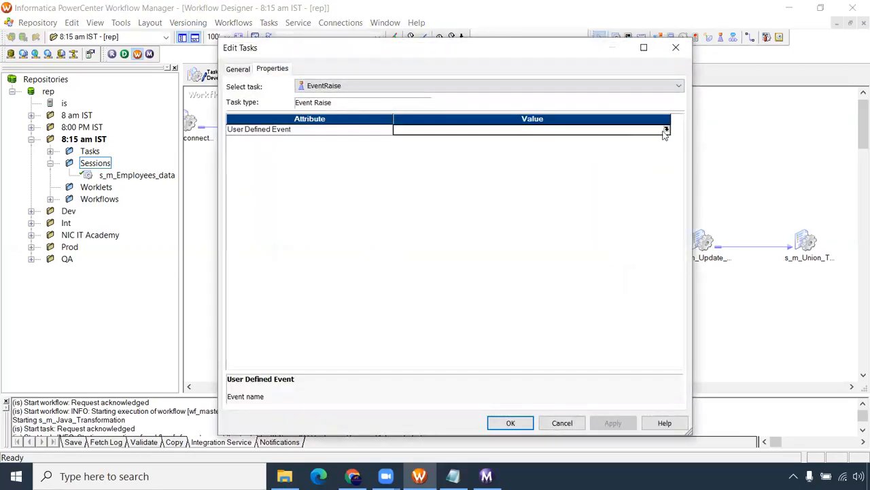
left_click(667, 130)
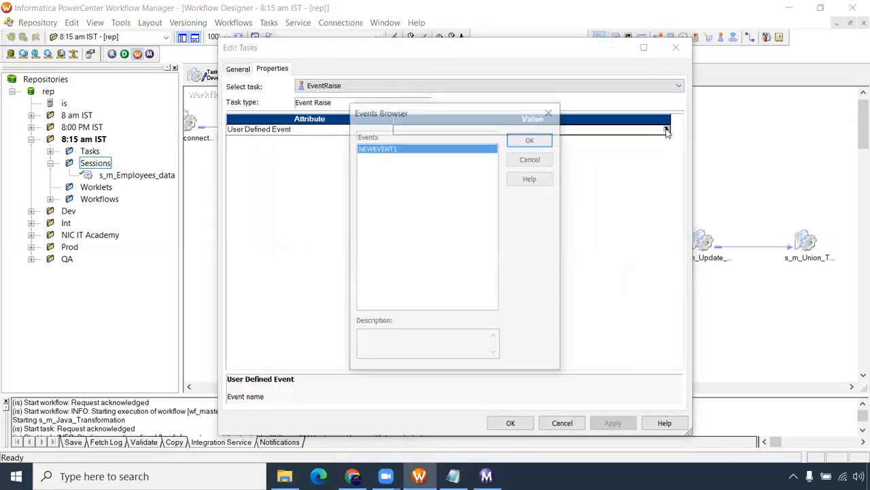
left_click(532, 140)
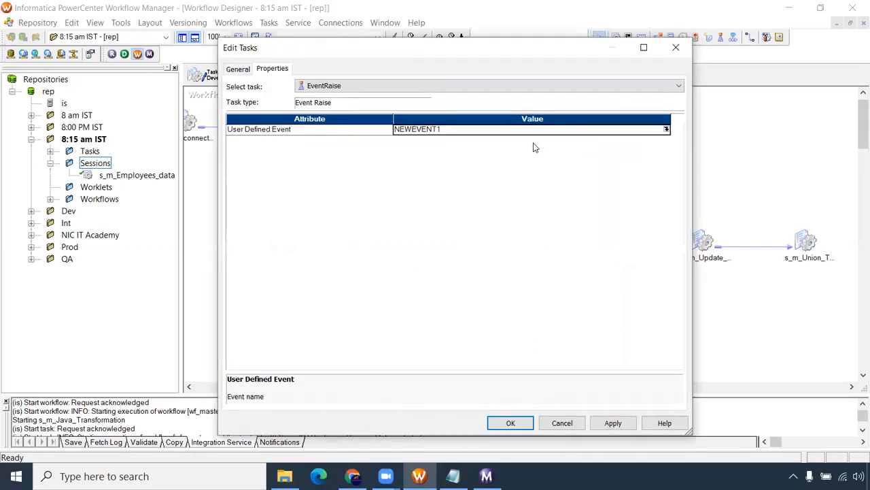
left_click(613, 423)
left_click(515, 423)
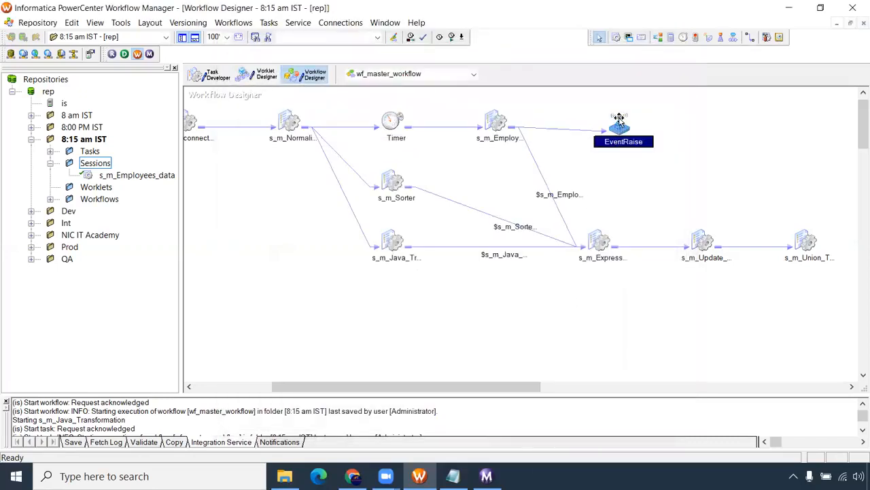
left_click_drag(592, 103, 655, 156)
Delete the link between the Normalizer session and the s_m_Java_Transformation session.
left_click(352, 213)
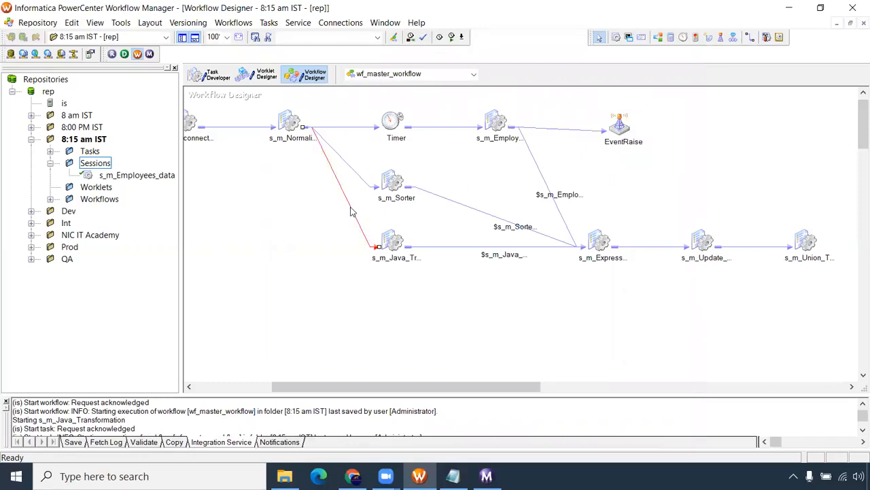
key("Delete")
key("Return")
Add an Event Wait task before s_m_Java_Transformation, linking the Normalizer session to it and it to the Java session.
left_click(707, 38)
left_click(322, 195)
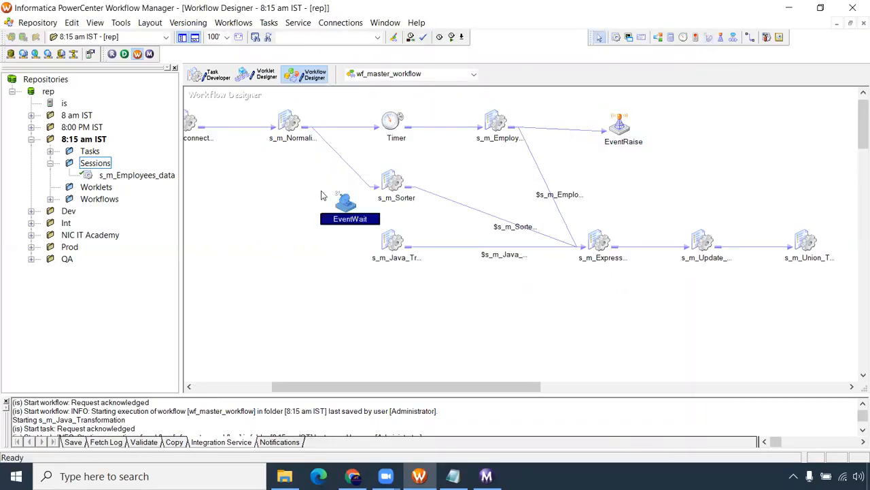
left_click(751, 37)
mouse_move(289, 124)
left_mouse_down()
mouse_move(346, 204)
mouse_move(392, 245)
left_mouse_up()
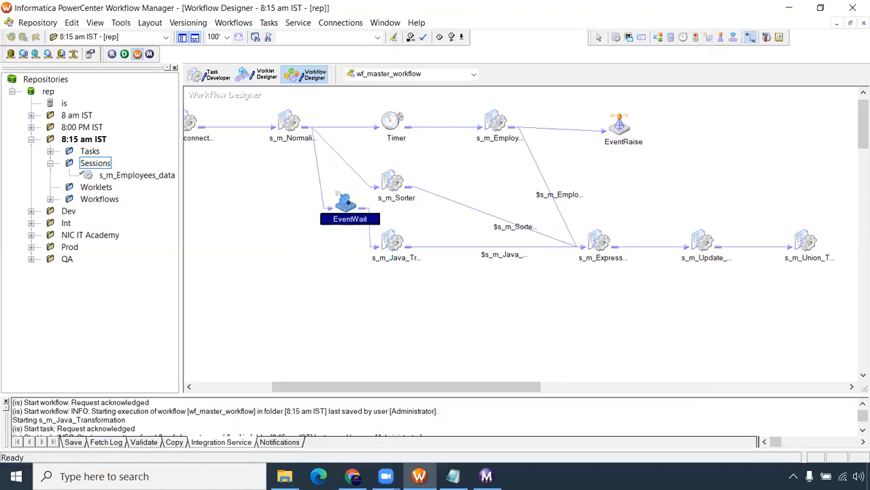
Set the EventWait task to wait for the user-defined event NEWEVENT1.
double_click(347, 202)
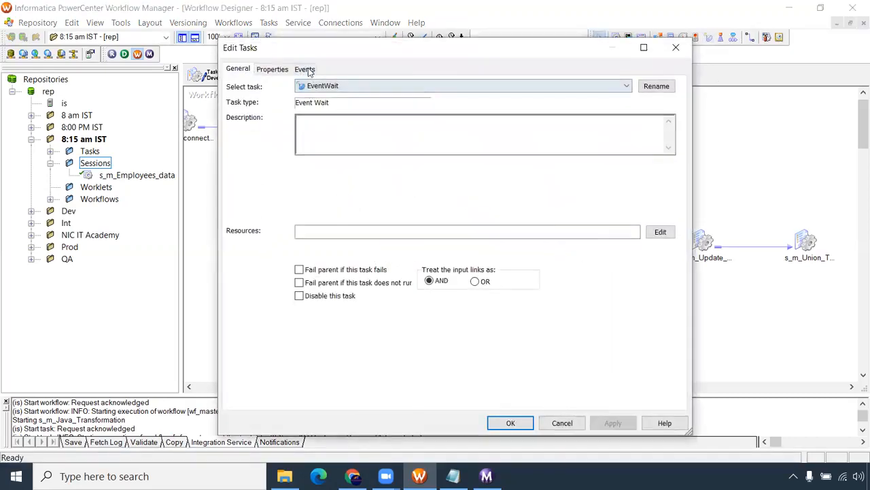
left_click(306, 69)
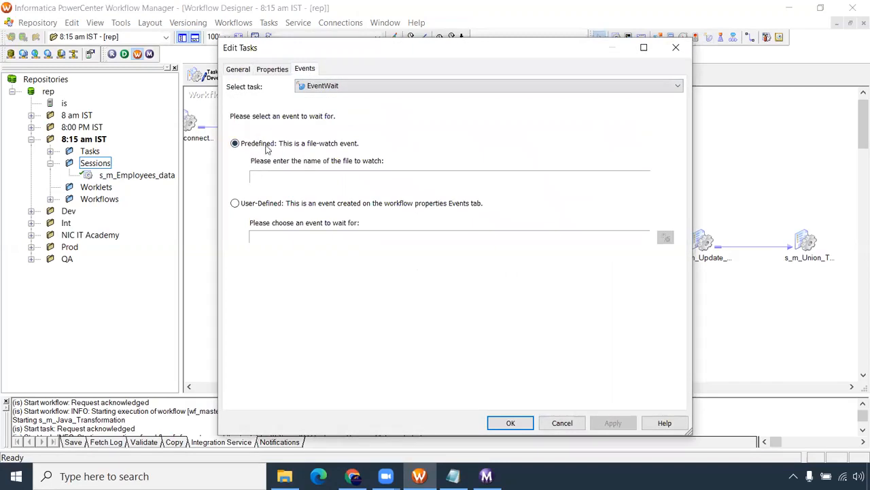
left_click(239, 204)
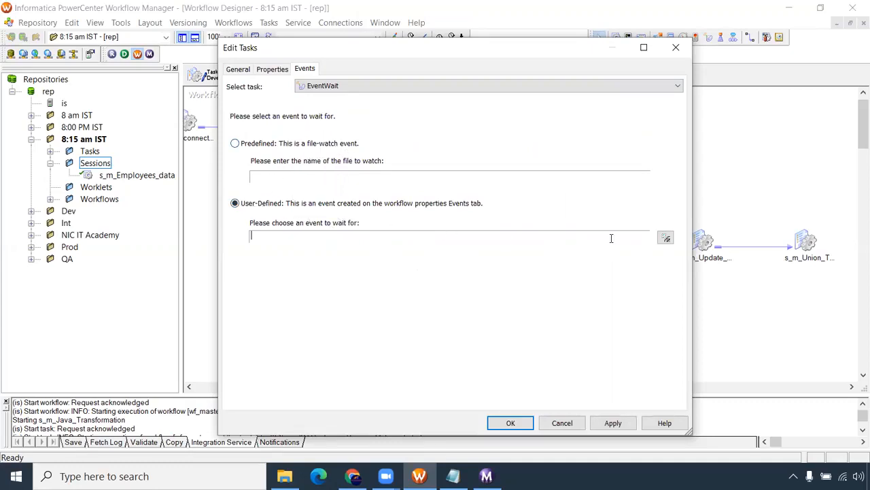
left_click(667, 238)
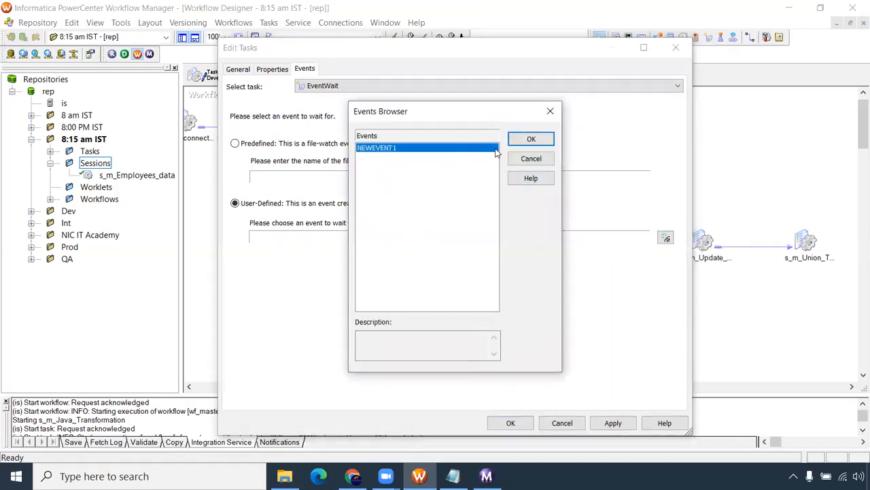
left_click(529, 140)
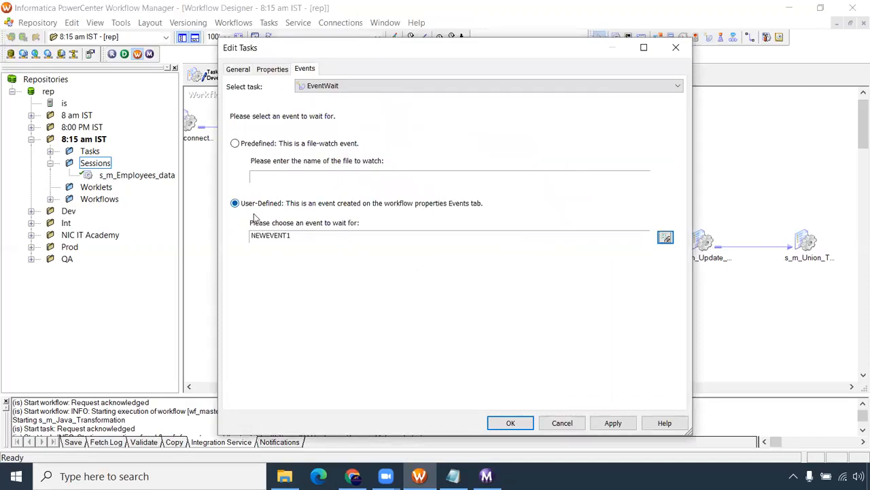
Turn on Enable Past Events for the EventWait task and apply the changes.
left_click(268, 73)
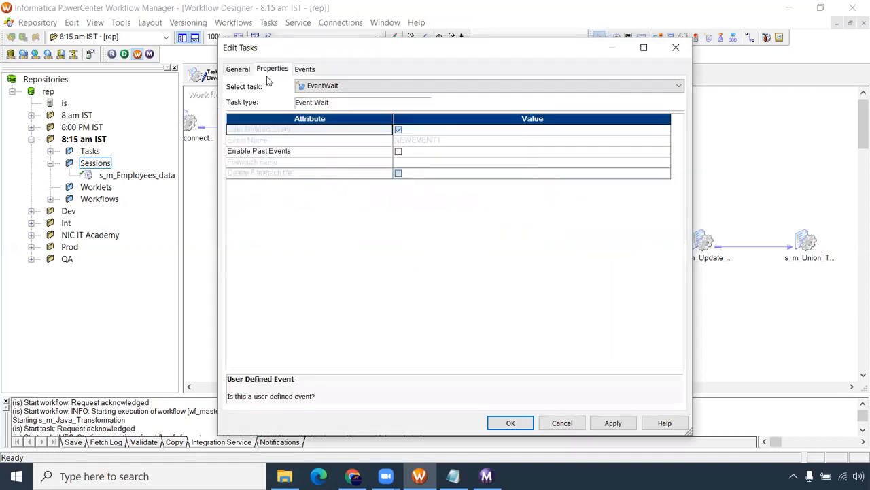
left_click(259, 153)
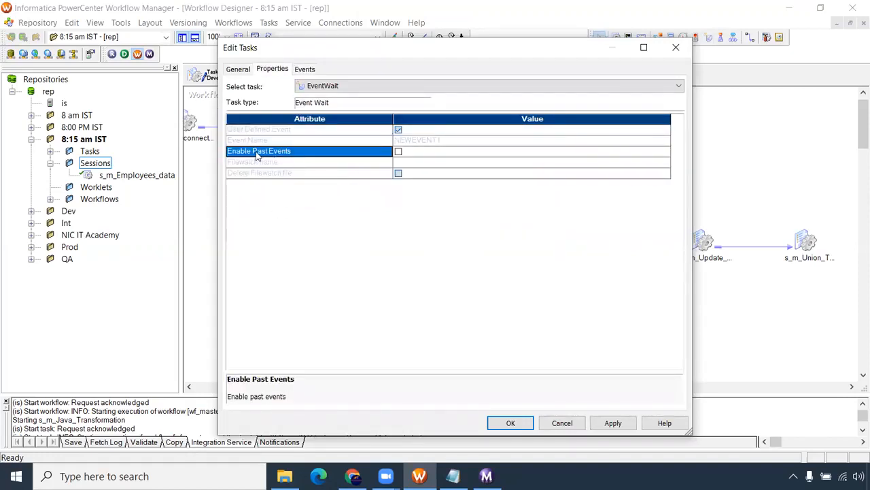
left_click(399, 151)
left_click(613, 423)
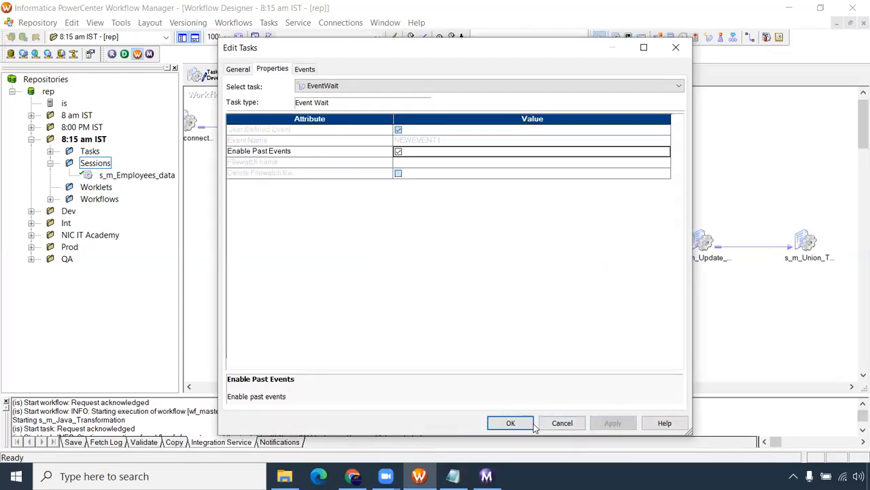
left_click(510, 423)
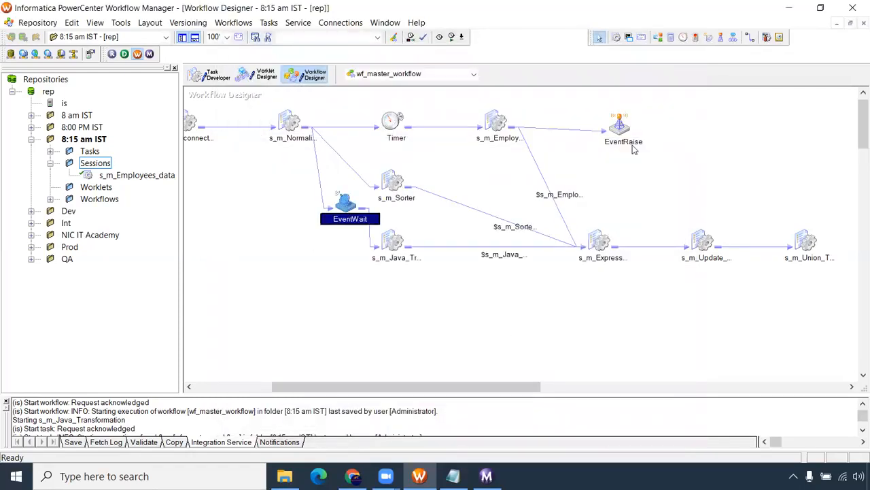
Move the EventWait task slightly farther from s_m_Java_Transformation and save wf_master_workflow.
left_click_drag(342, 207, 323, 207)
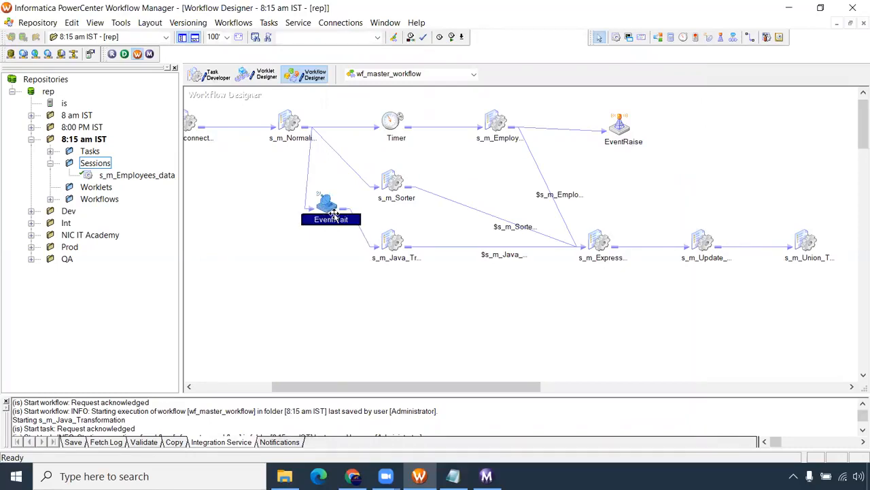
left_click(430, 228)
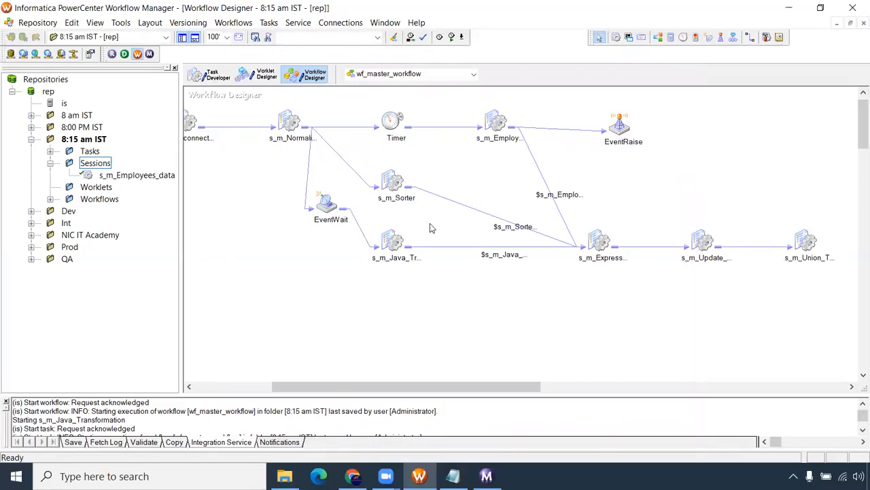
key("ctrl+s")
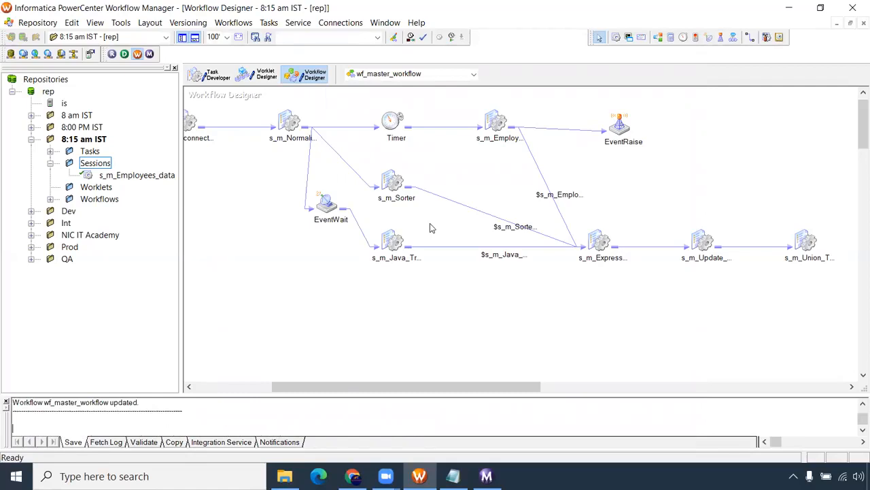
Start wf_master_workflow and place the Workflow Monitor window below the workflow diagram.
right_click(253, 200)
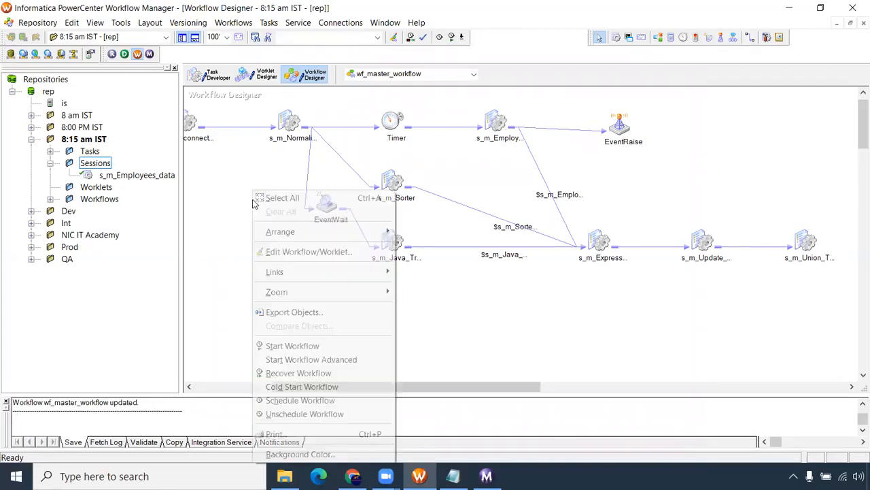
left_click(324, 348)
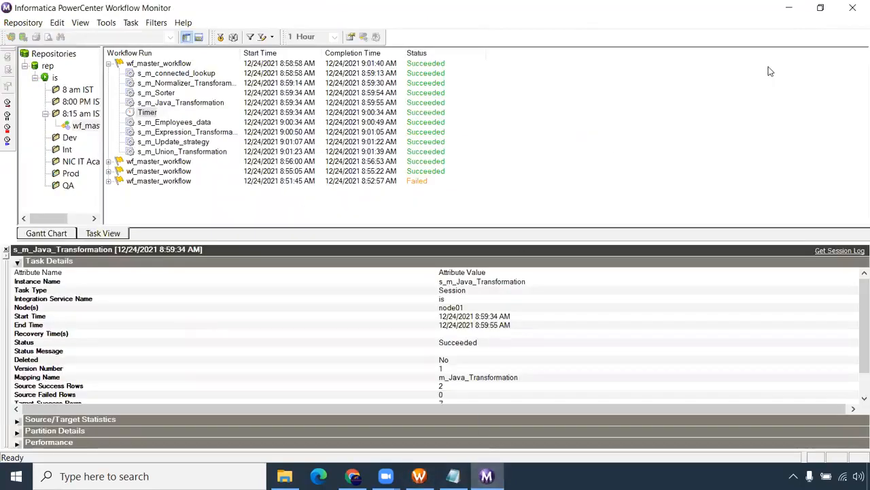
left_click(820, 7)
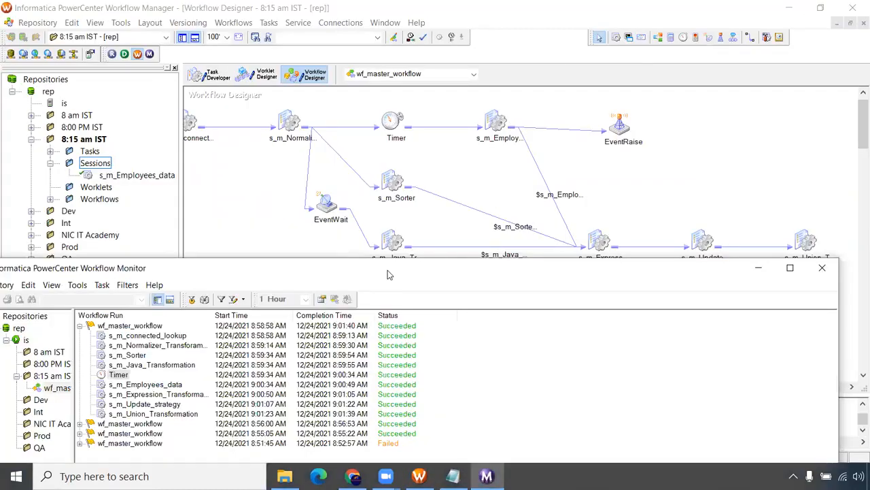
left_click_drag(389, 272, 472, 284)
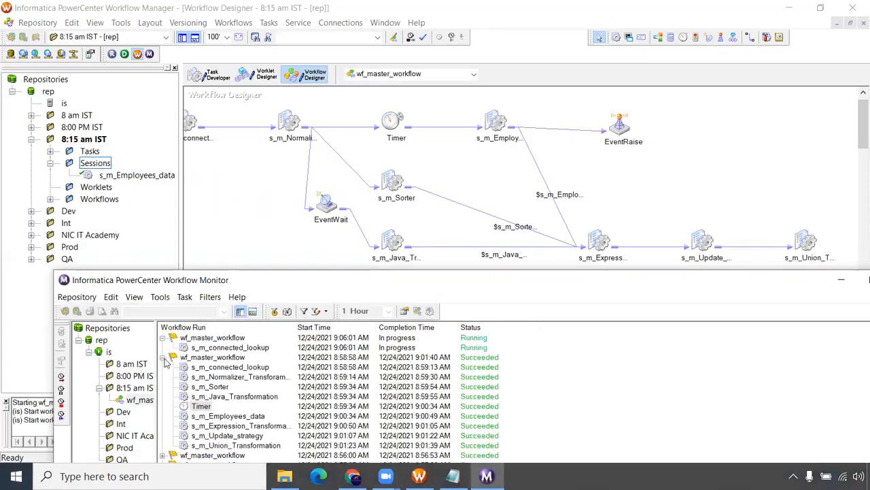
Collapse the previous wf_master_workflow run and check the EventWait task's status in the current run.
left_click(163, 357)
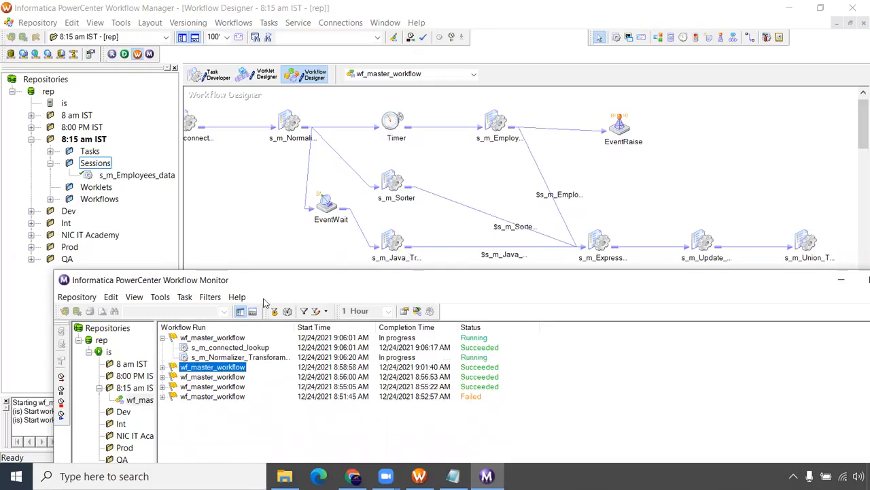
left_click(376, 68)
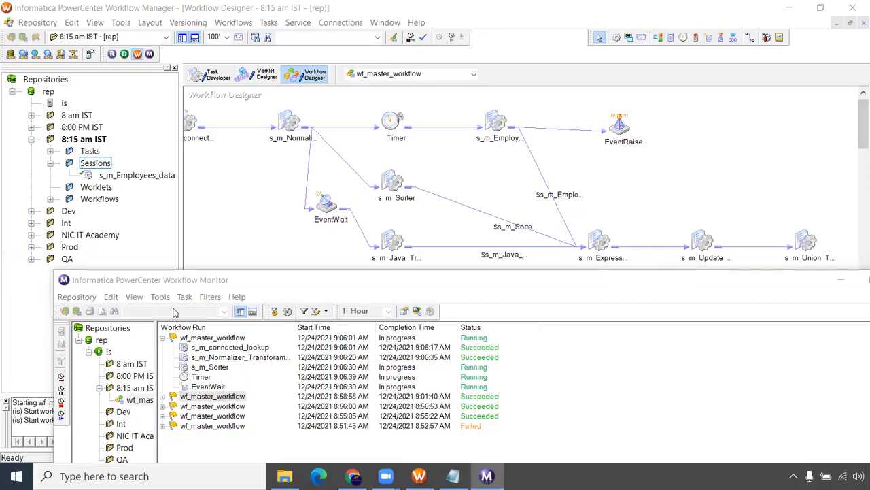
left_click(207, 387)
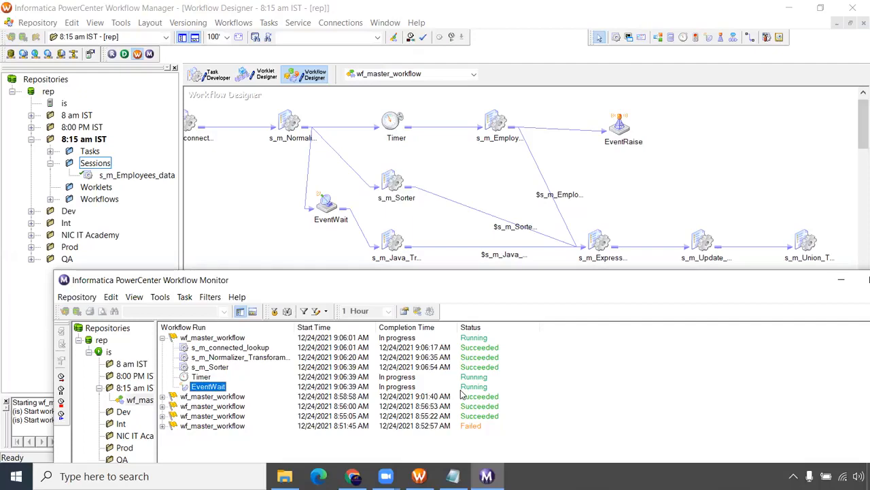
left_click(591, 46)
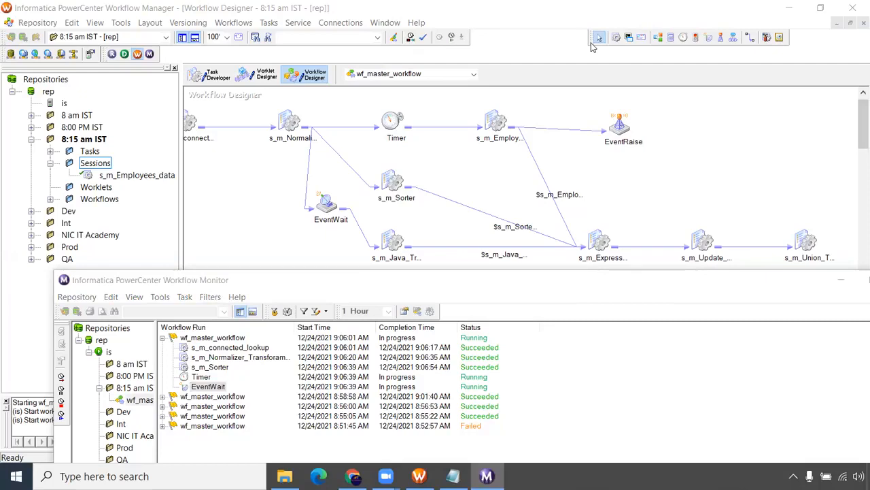
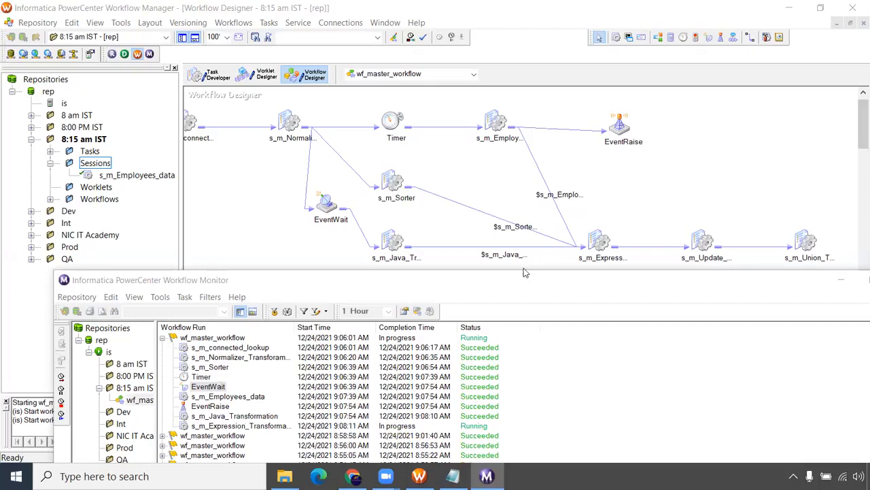
In Workflow Manager, disable the Timer task with Fail parent if this task fails switched on, and save the workflow.
left_click(655, 170)
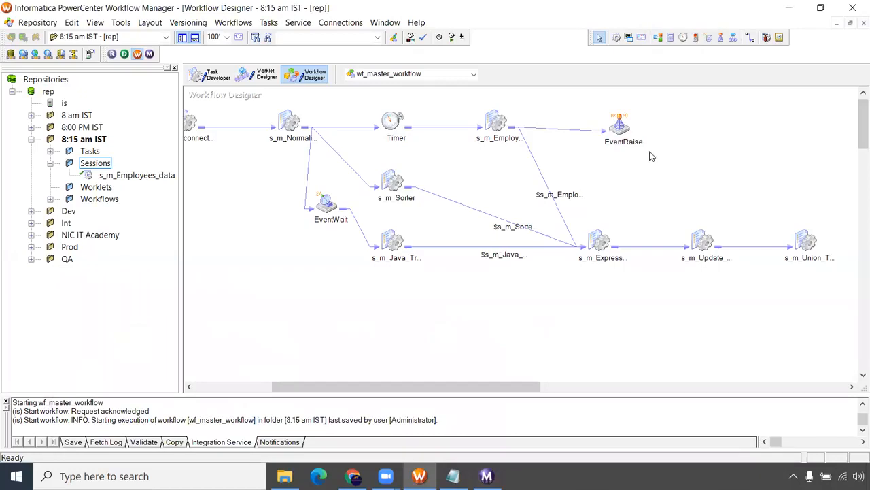
double_click(390, 122)
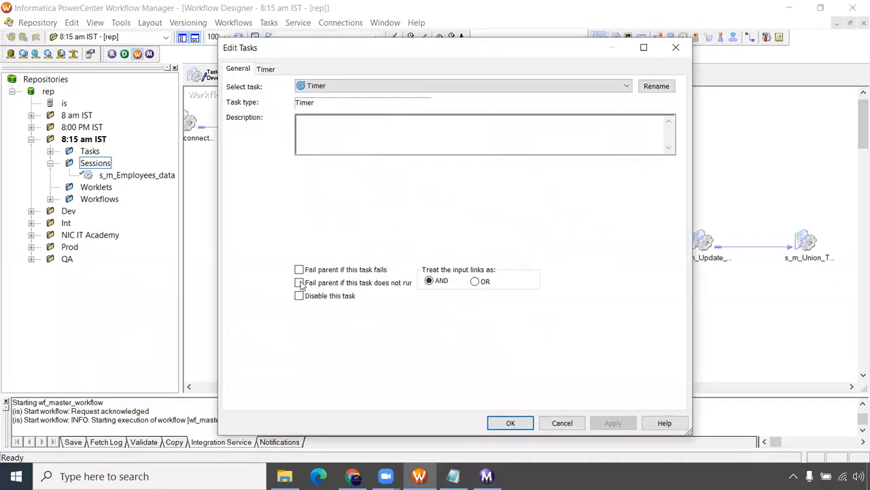
left_click(299, 296)
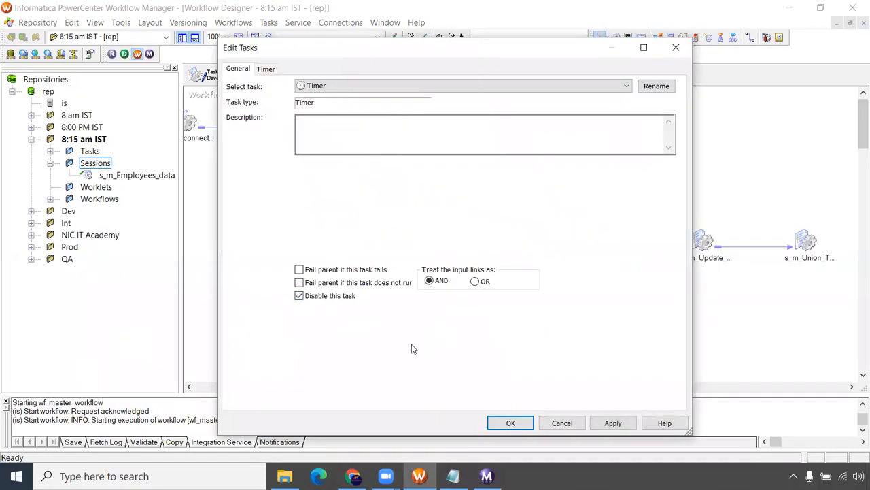
left_click(299, 270)
left_click(523, 426)
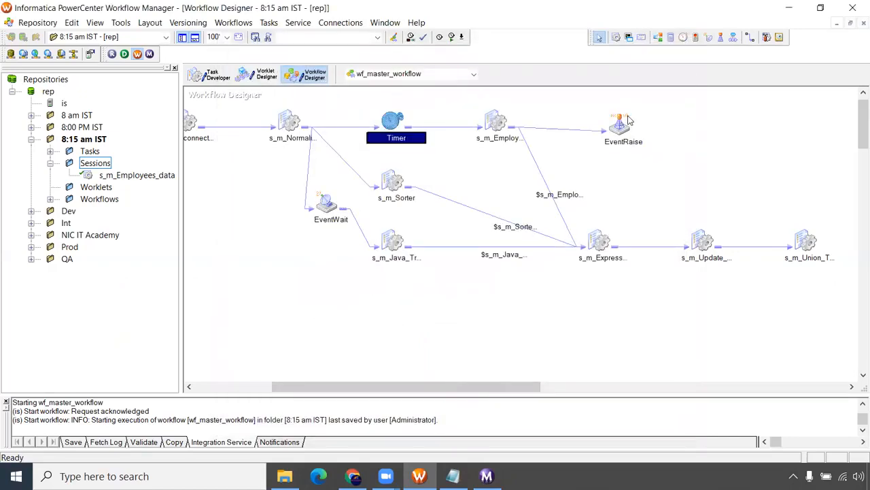
left_click(443, 159)
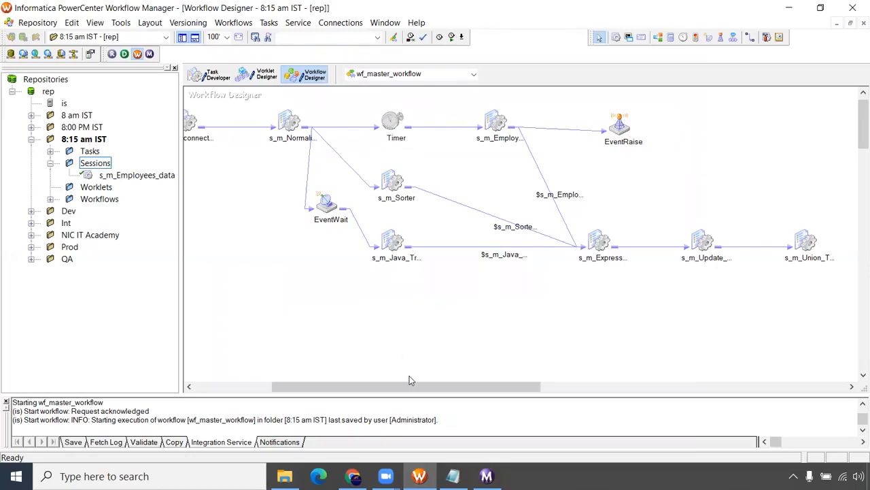
key("ctrl+s")
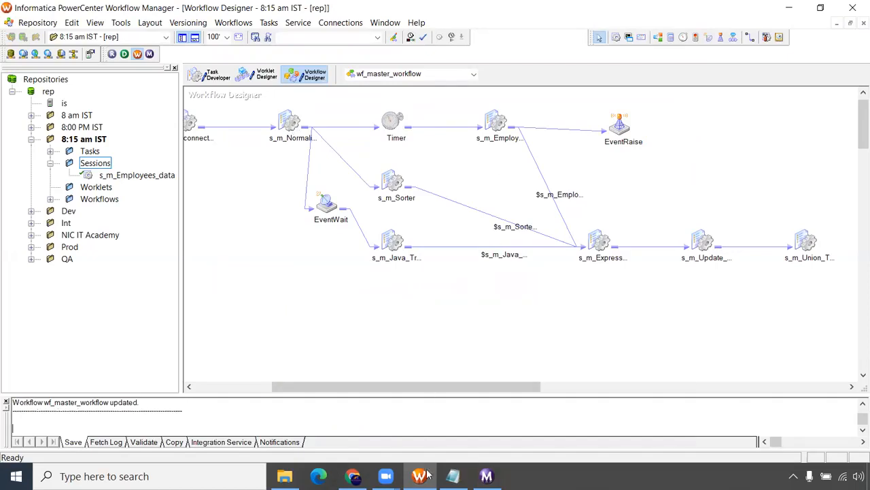
In the Notepad task list, highlight Event wait, Event raise and Timer together, and highlight the Control entry.
left_click(452, 476)
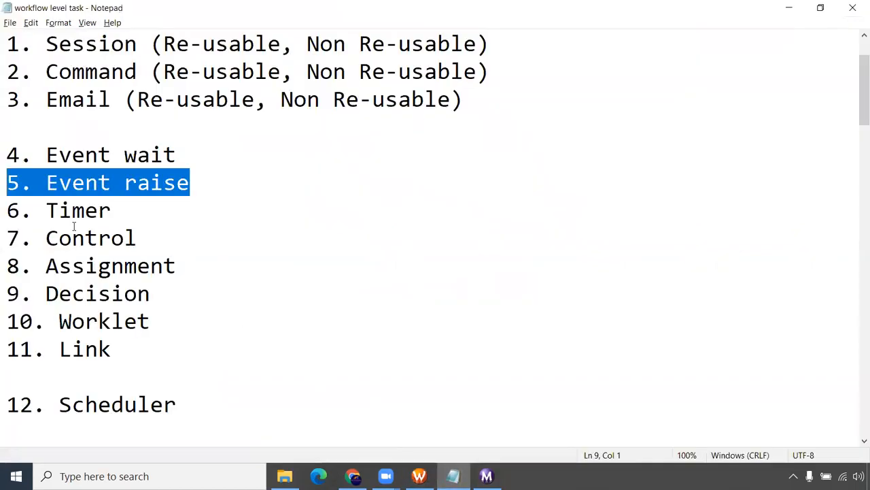
left_click_drag(68, 198, 54, 190)
left_click_drag(113, 204, 6, 165)
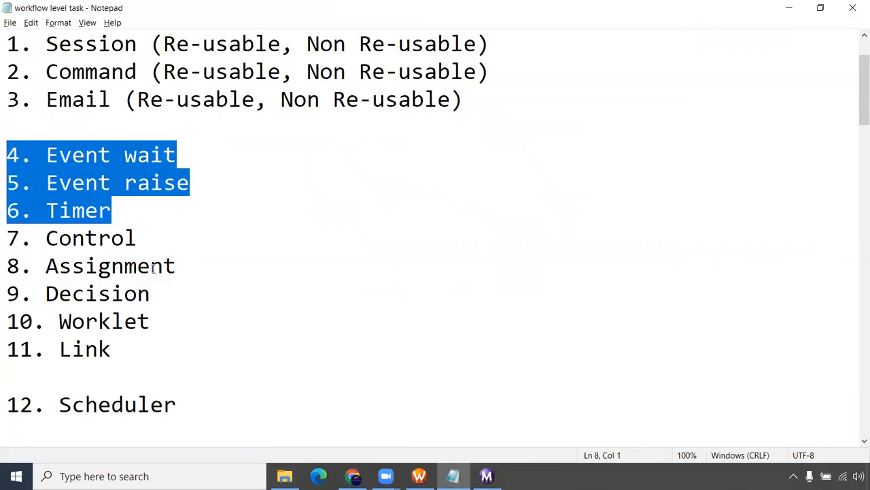
left_click(143, 239)
left_click_drag(89, 238, 5, 230)
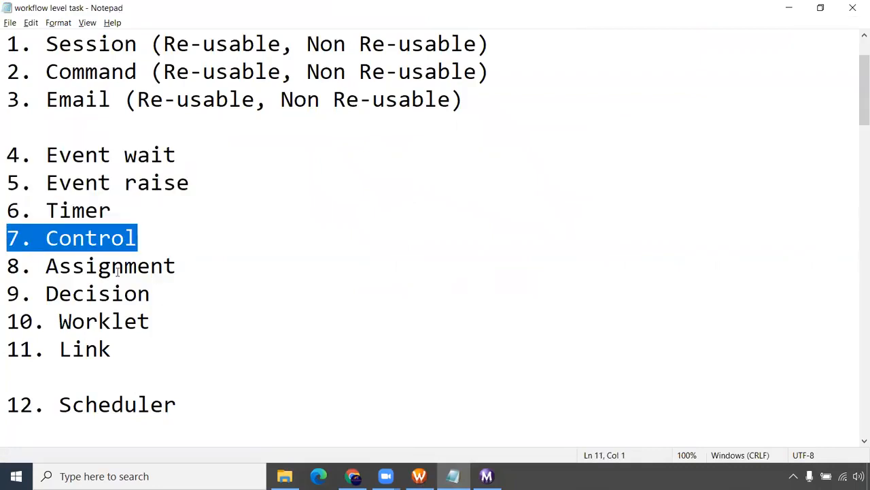
Switch to Workflow Manager and select the s_m_Java_Transformation session in wf_master_workflow.
left_click(419, 476)
left_click_drag(463, 388, 471, 388)
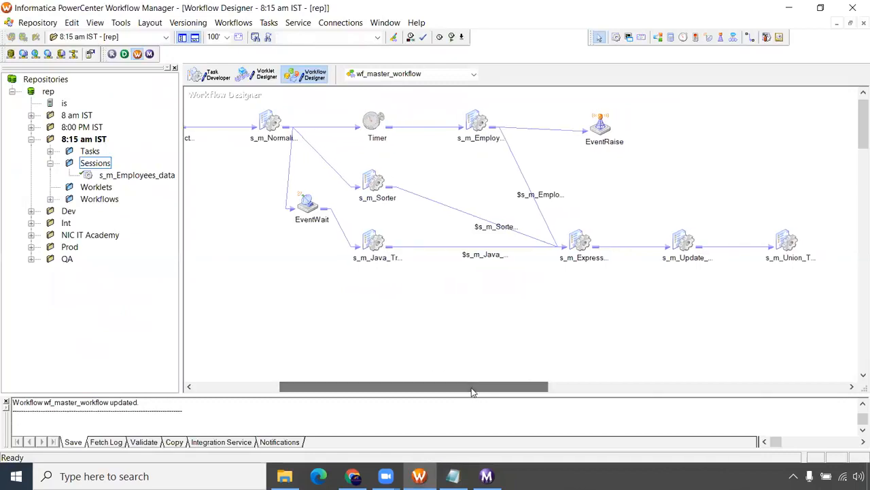
left_click(375, 246)
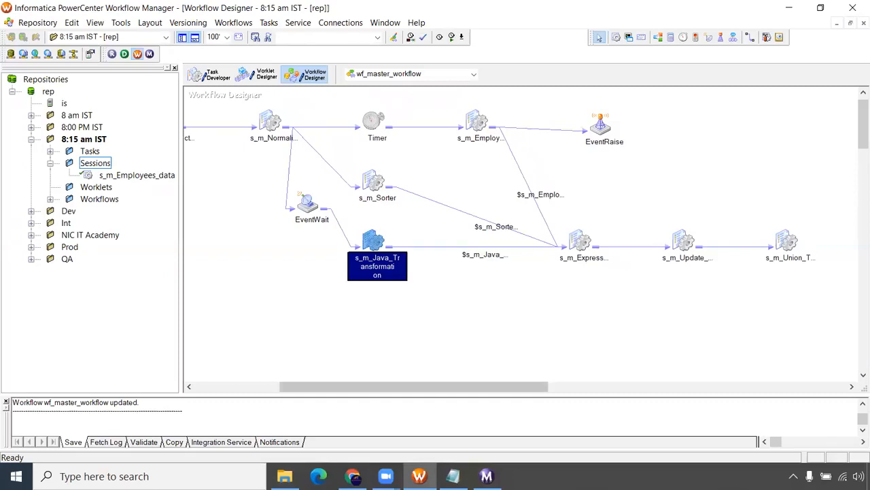
In Workflow Monitor, compare the source and target applied rows in s_m_Java_Transformation's Source/Target Statistics for the latest run.
left_click(486, 476)
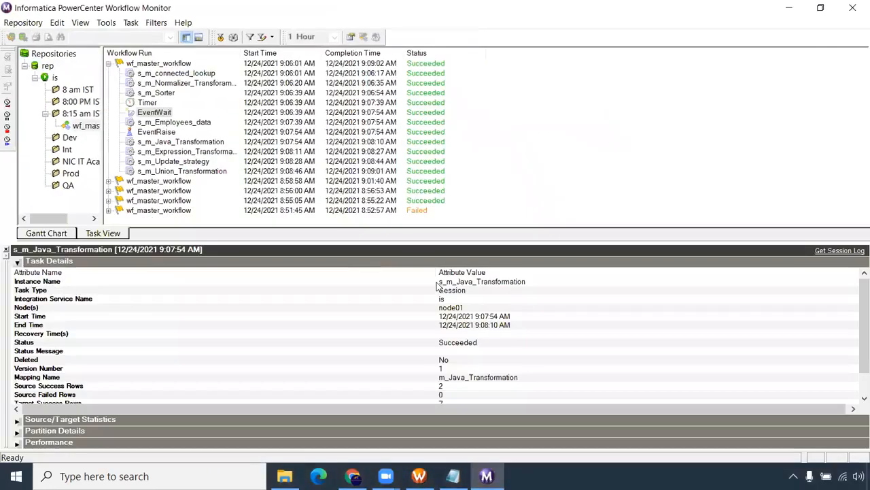
double_click(437, 286)
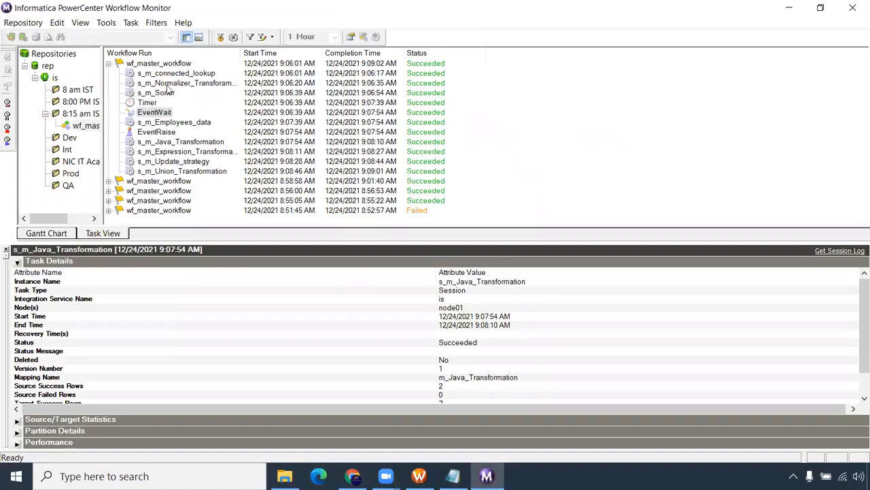
left_click(177, 142)
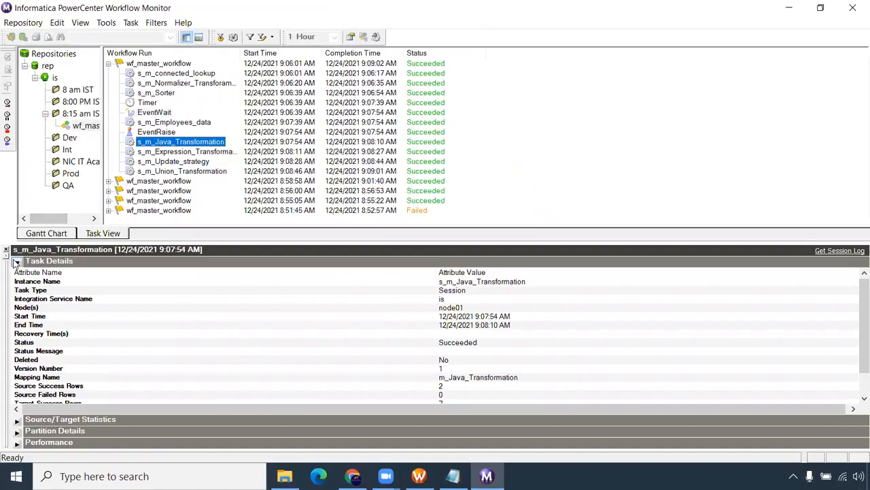
left_click(17, 261)
left_click(17, 272)
left_click(196, 299)
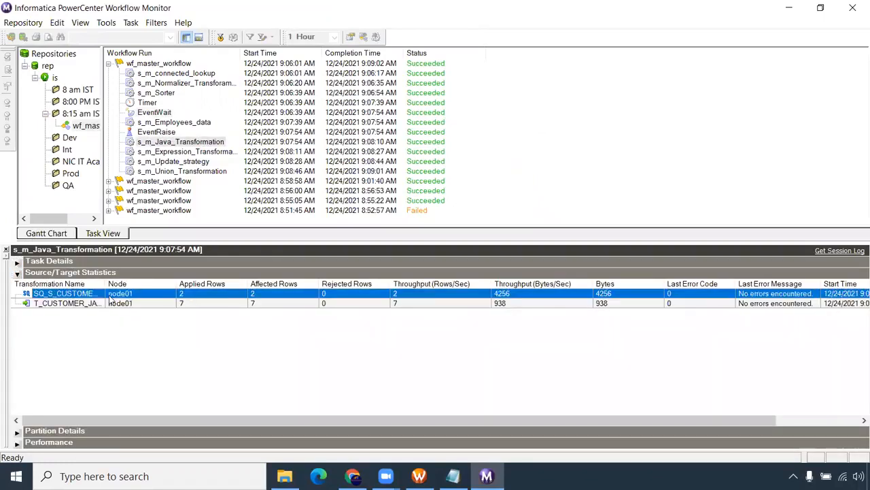
left_click(183, 303)
left_click(185, 295)
left_click(187, 306)
left_click(188, 295)
left_click(191, 304)
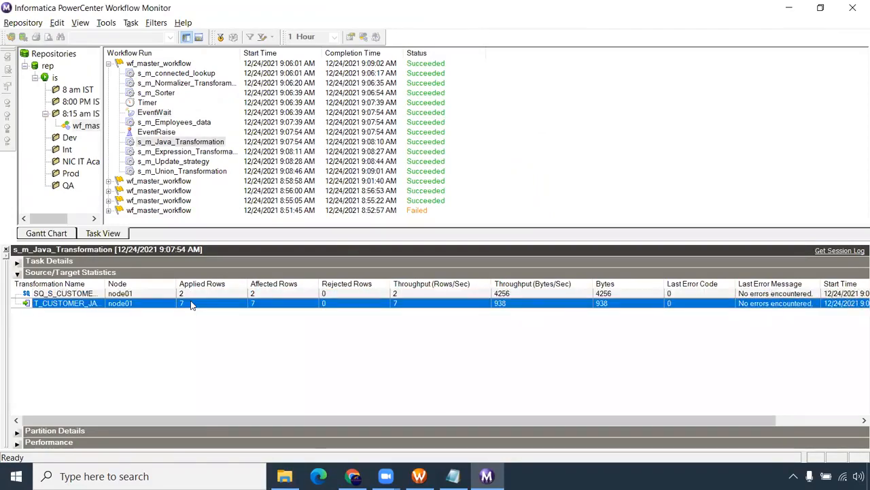
In Workflow Manager, add a Control task below s_m_Java_Transformation and link that session to it.
key("alt+Tab")
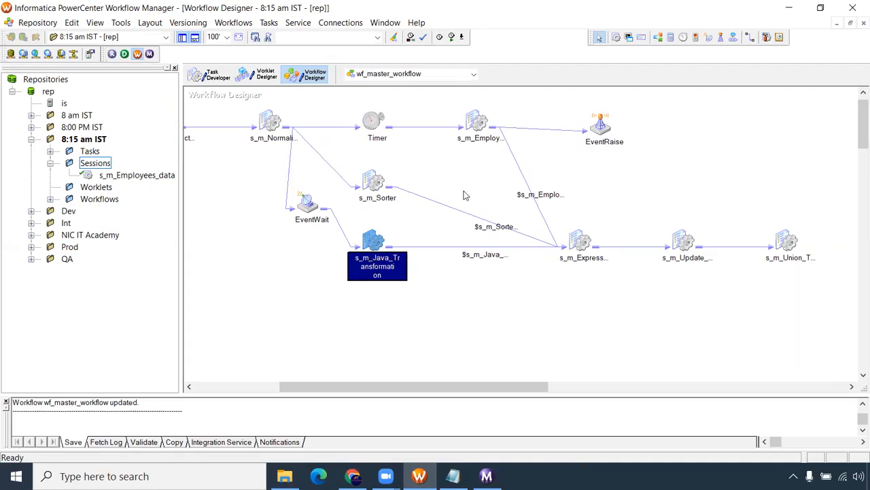
left_click(696, 37)
left_click(401, 318)
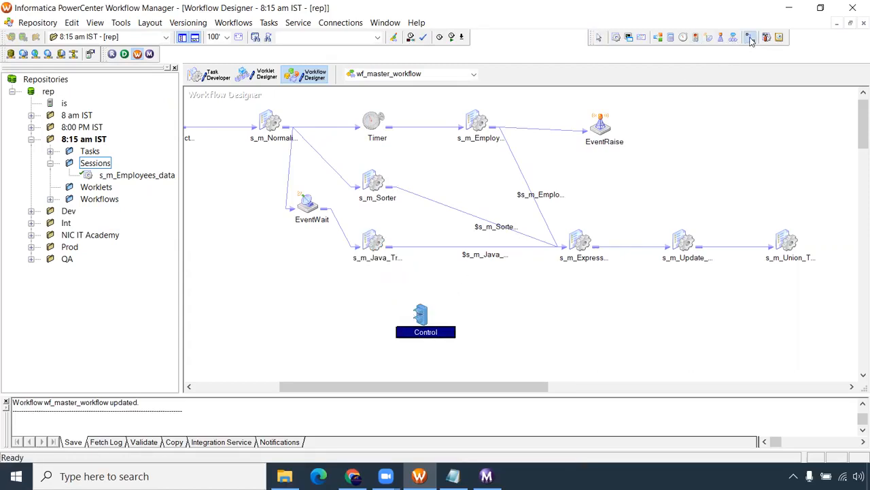
left_click(750, 38)
left_click(750, 37)
left_click_drag(380, 244, 422, 318)
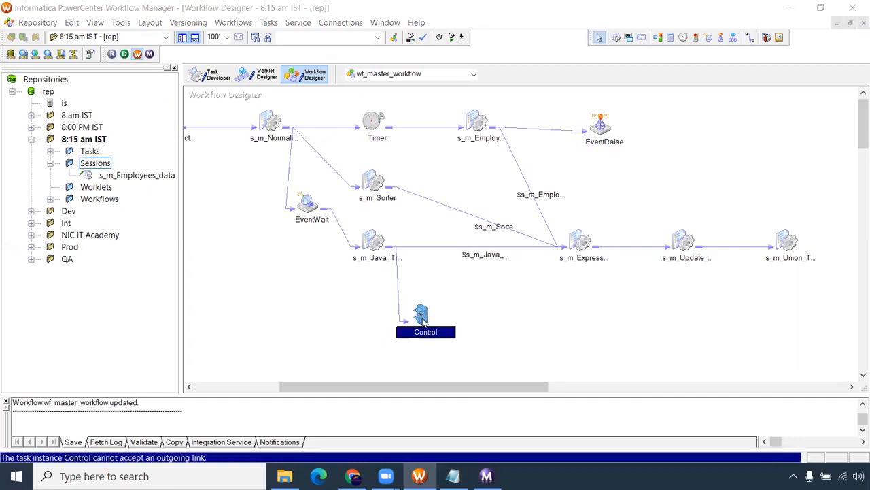
Review the choices for the Control task's Control Option and confirm it as Fail me.
double_click(422, 318)
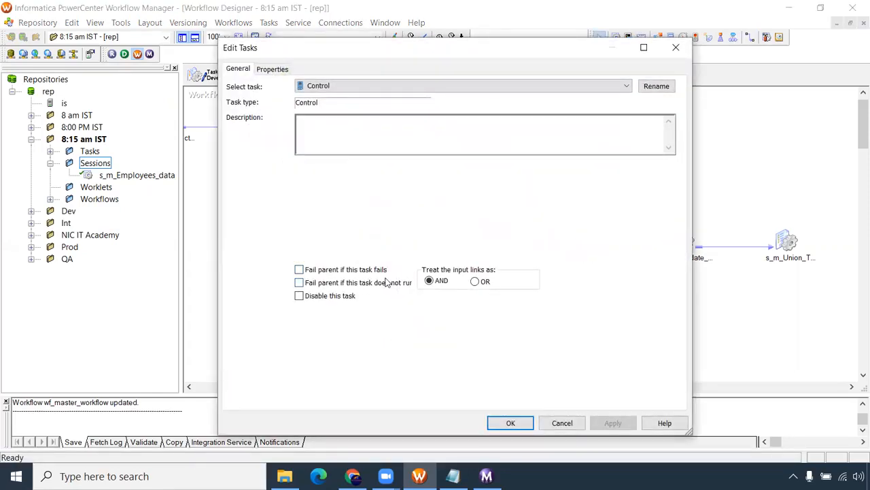
left_click(273, 69)
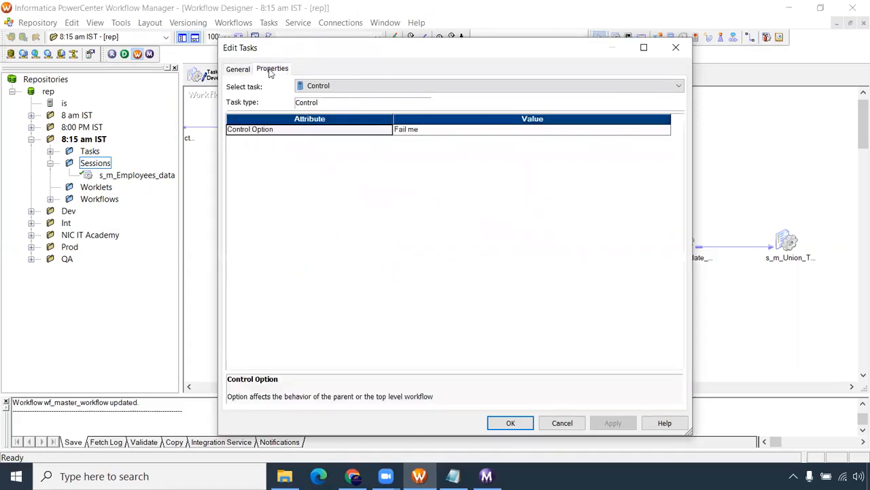
left_click(455, 135)
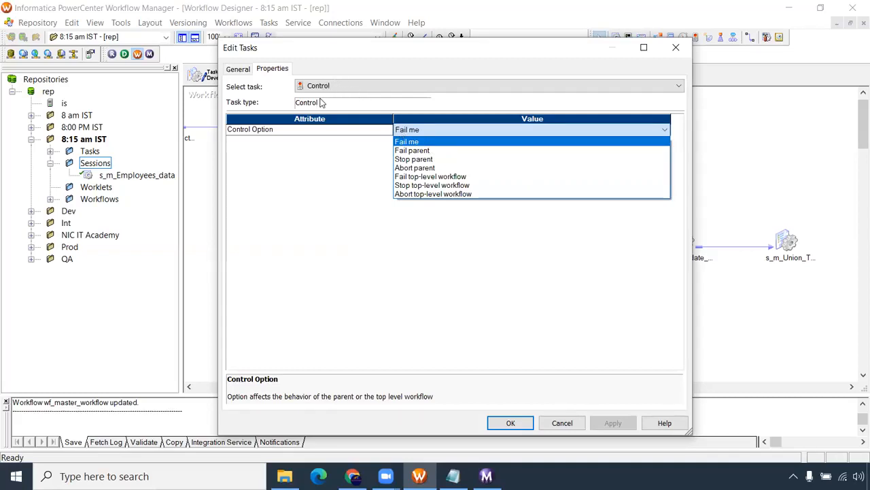
left_click(403, 142)
left_click(510, 422)
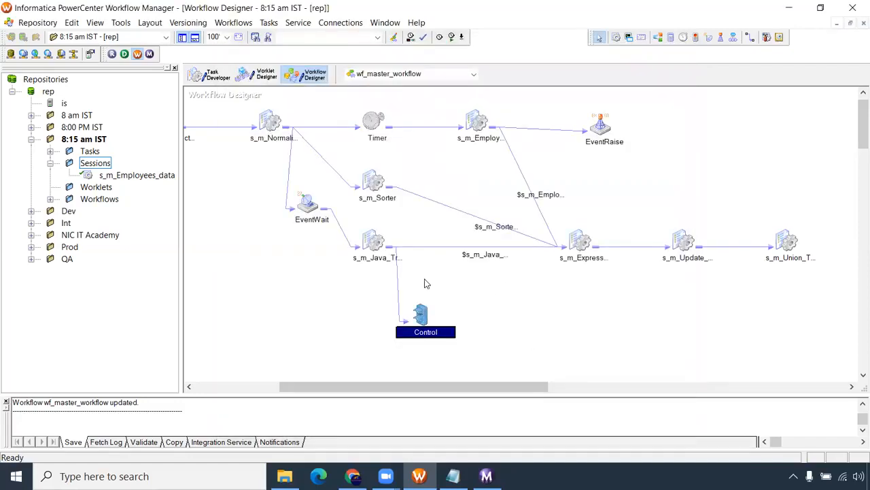
Move the Control task farther from s_m_Java_Transformation and start its incoming link condition with $s_m_Java_Transformation.SrcSuccessRows!=.
left_click(400, 282)
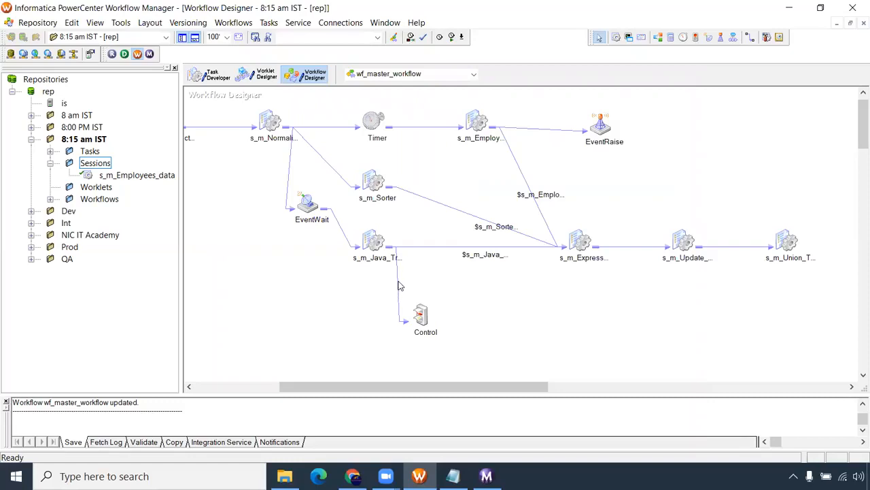
left_click_drag(427, 320, 469, 311)
double_click(430, 291)
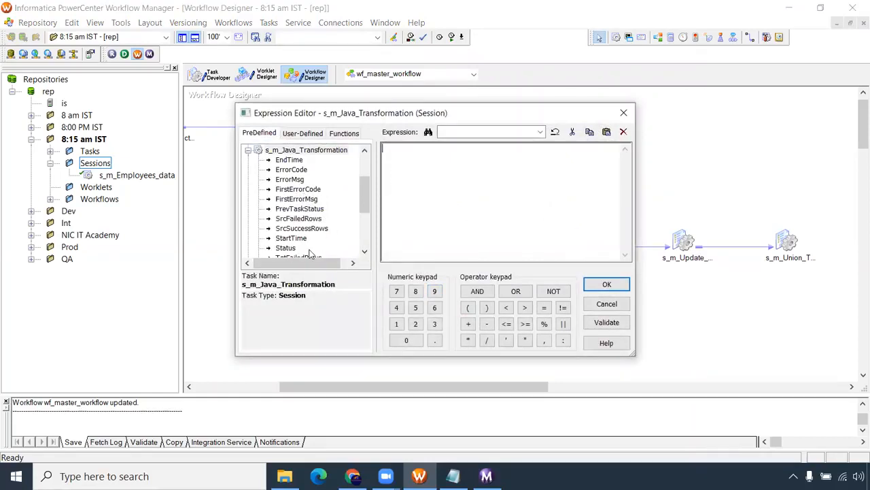
double_click(302, 229)
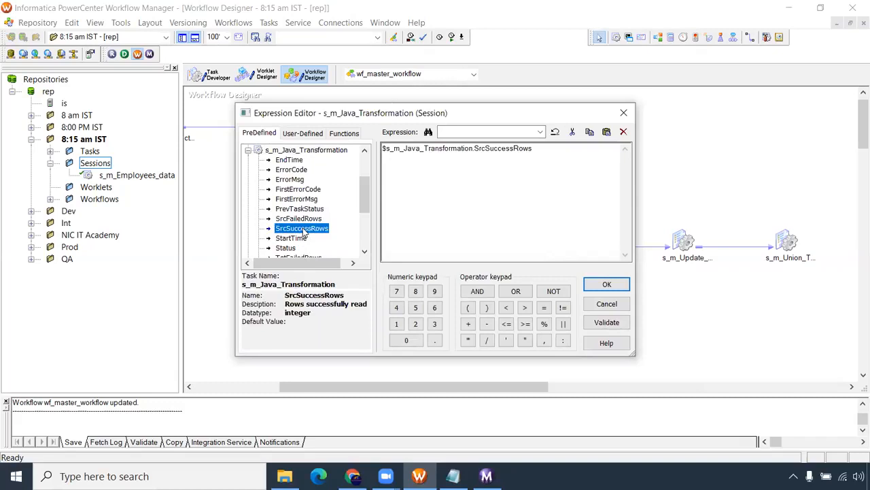
left_click(559, 154)
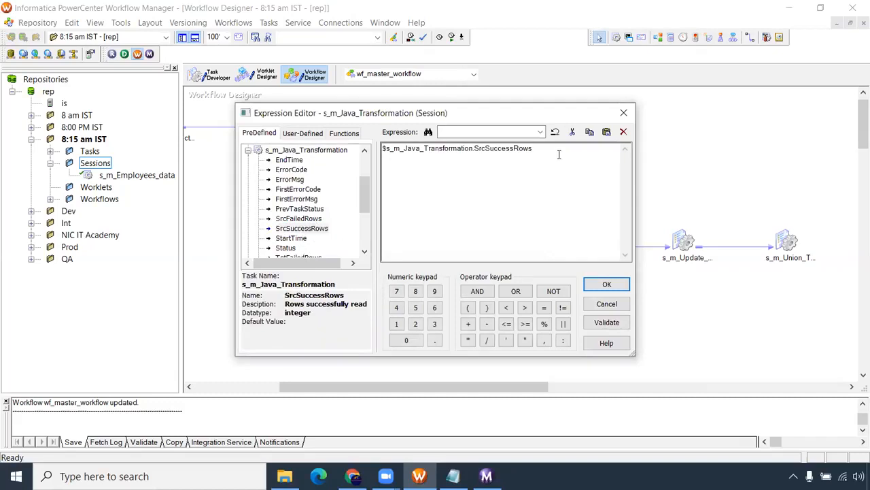
type("!=")
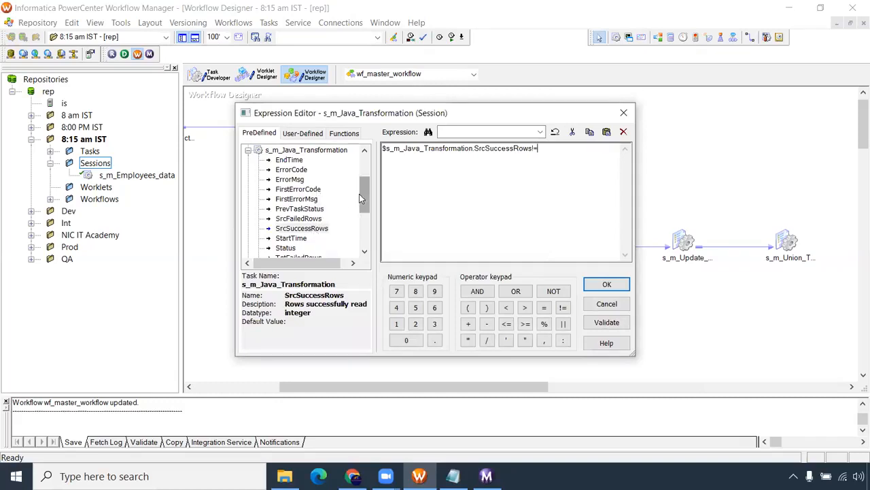
Complete and validate the Java-to-Control link condition as $s_m_Java_Transformation.SrcSuccessRows!=$s_m_Java_Transformation.TgtSuccessRows, and save the workflow.
scroll(362, 204, "down", 1)
double_click(301, 238)
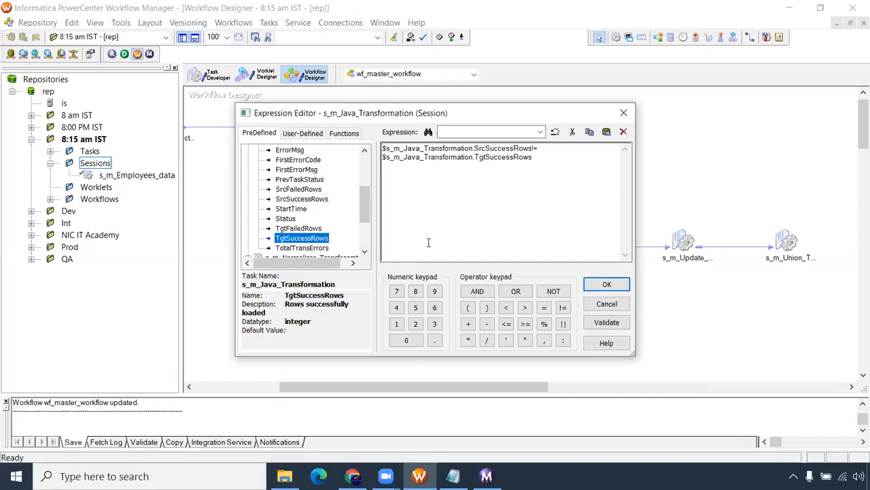
left_click(603, 324)
left_click(482, 268)
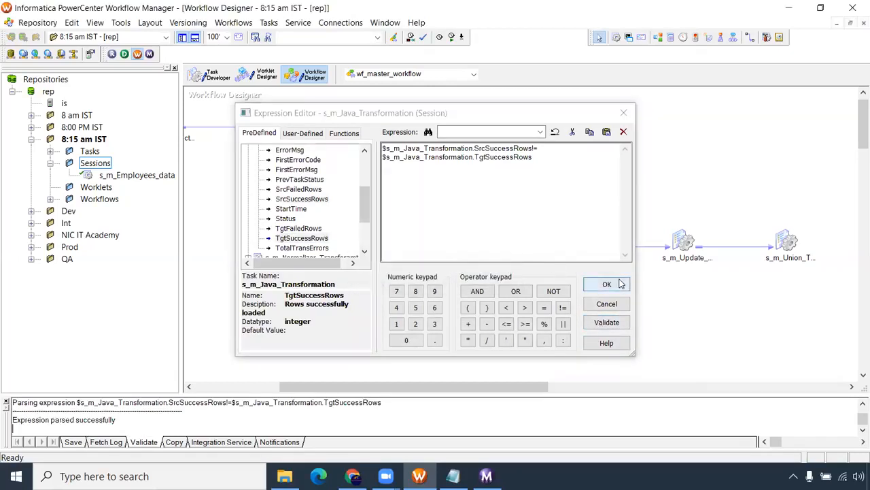
left_click(606, 284)
left_click_drag(435, 271, 418, 291)
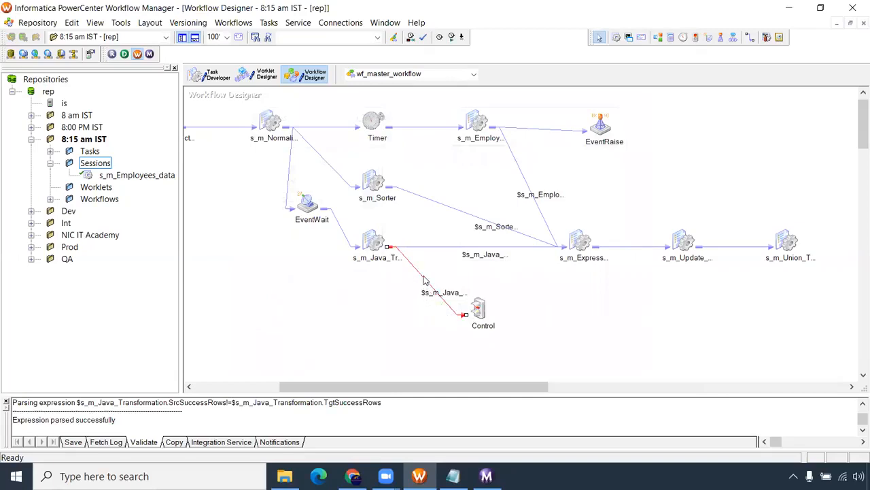
left_click(480, 315)
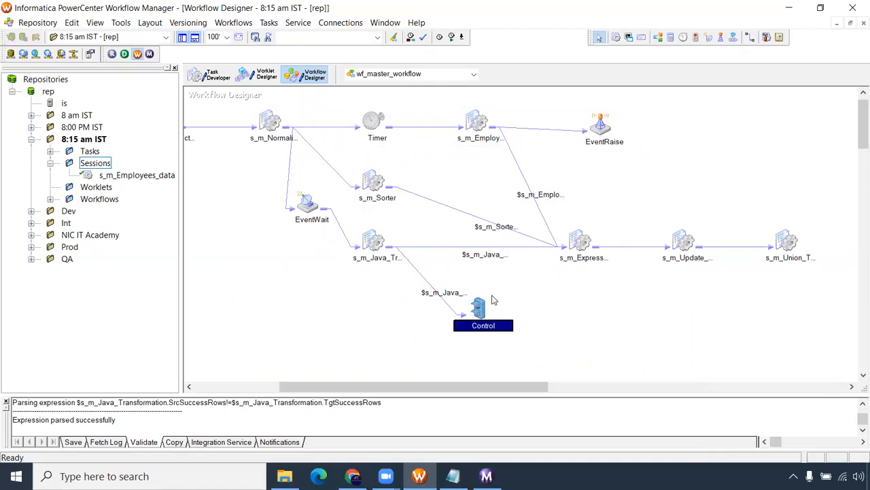
key("ctrl+s")
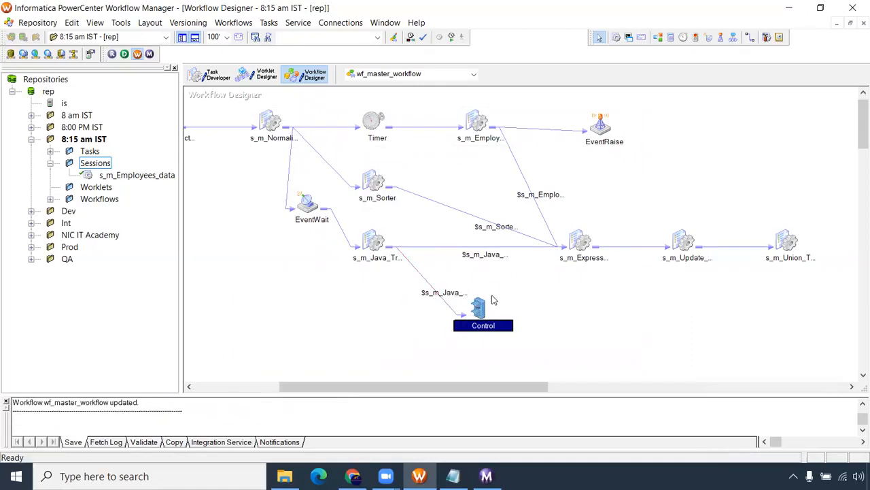
Start wf_master_workflow from the s_m_Normalizer_Transforamtion session task.
right_click(373, 299)
left_click(271, 123)
left_click_drag(384, 388, 355, 385)
right_click(340, 119)
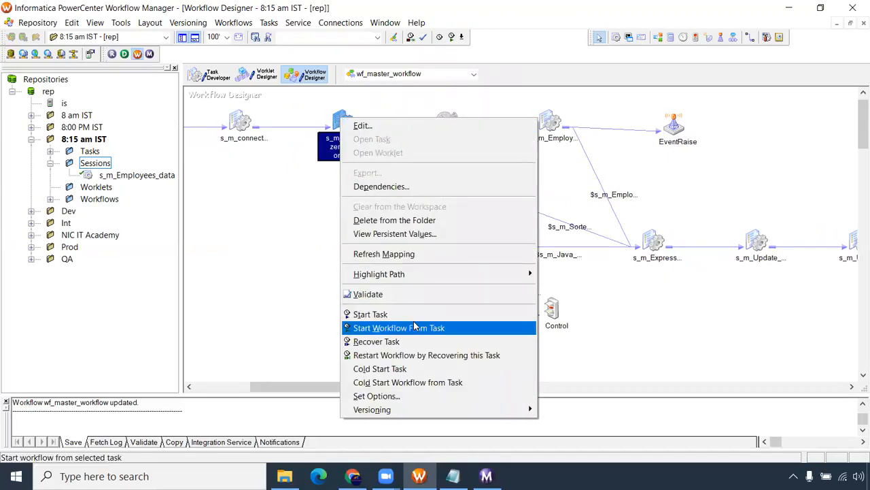
left_click(415, 327)
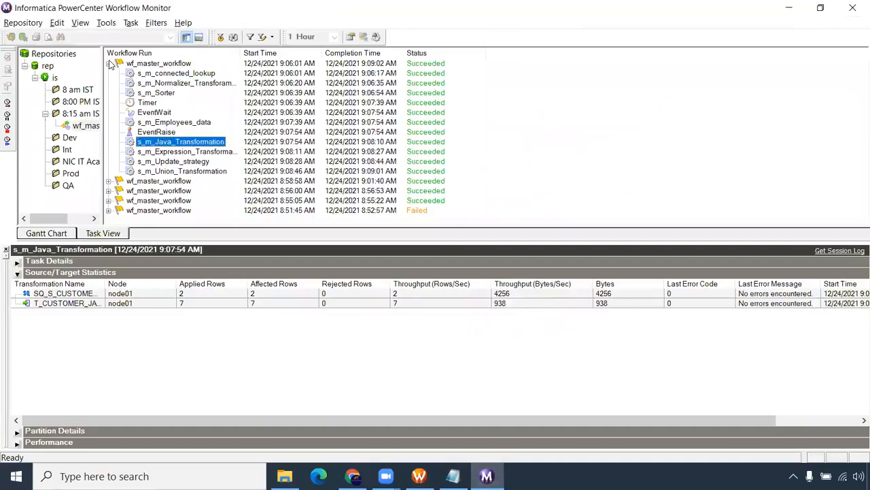
In Workflow Monitor, collapse the previous run and check the task statuses of the new run, including the Control task.
left_click(109, 63)
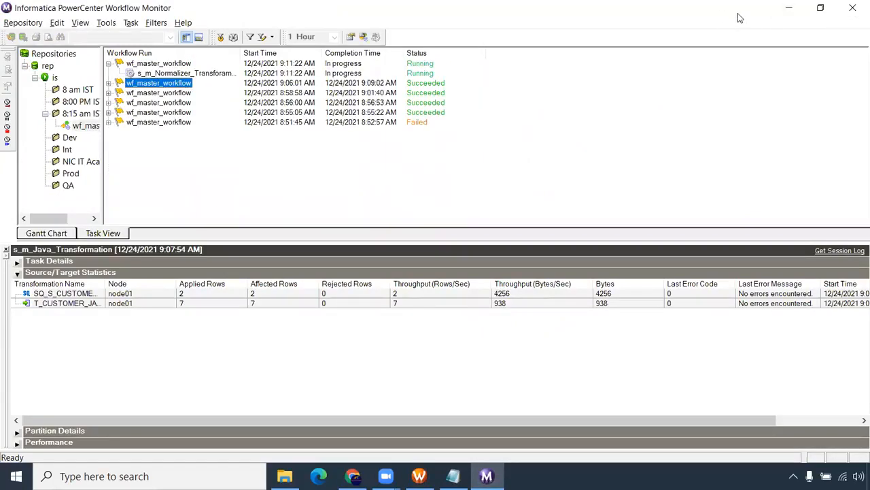
left_click(820, 7)
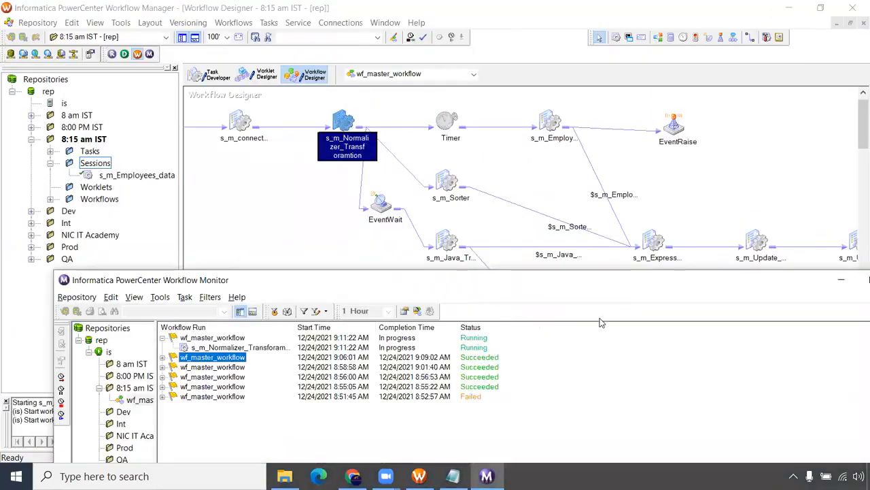
left_click(262, 348)
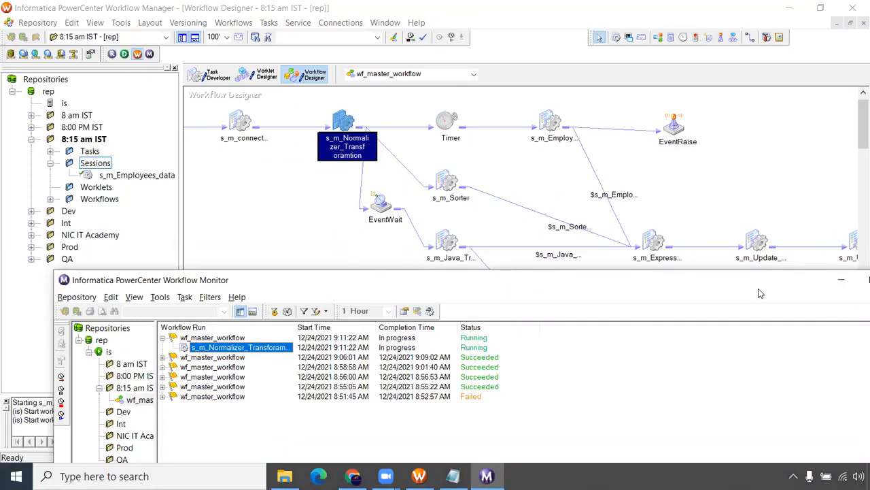
left_click_drag(760, 293, 735, 338)
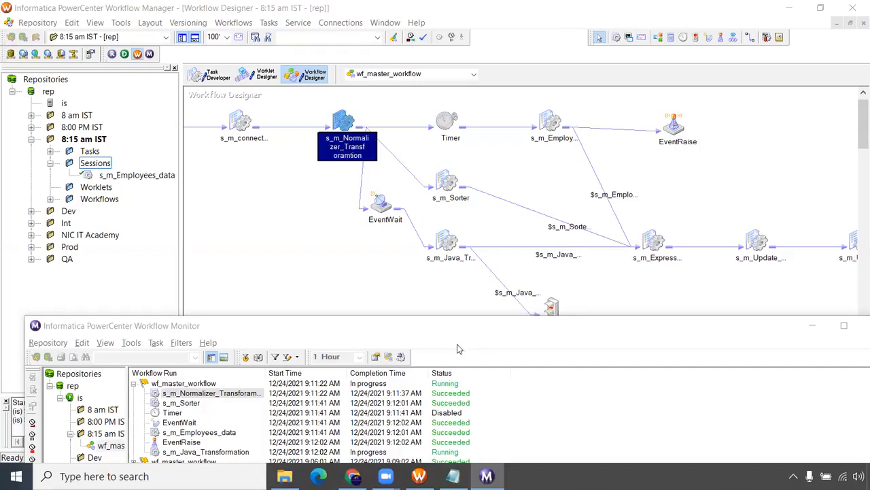
left_click(425, 332)
left_click_drag(424, 332, 423, 260)
left_click(178, 401)
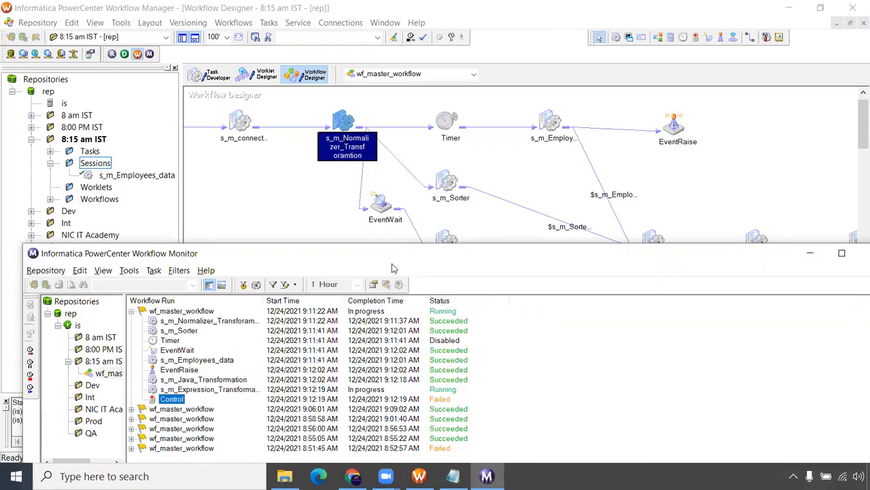
Back in Workflow Manager, set the Control task's Control Option to Fail parent and save the workflow.
left_click(314, 213)
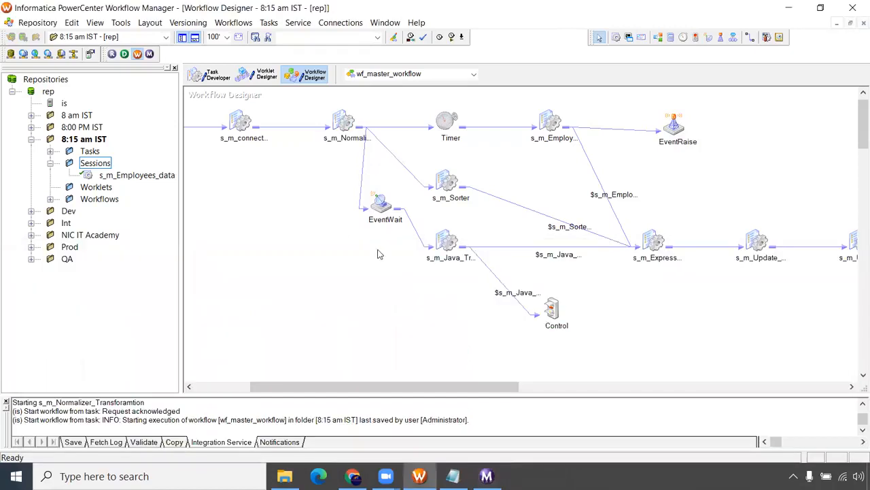
double_click(554, 309)
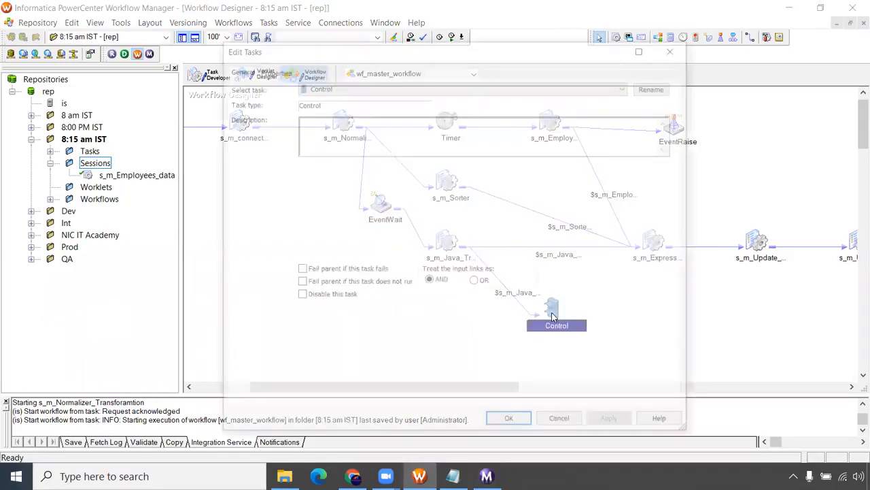
left_click(273, 69)
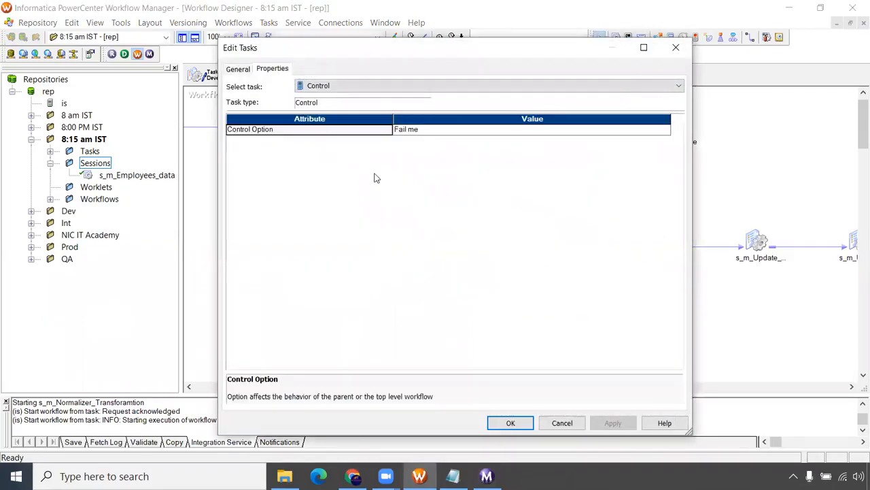
left_click(427, 132)
left_click(425, 149)
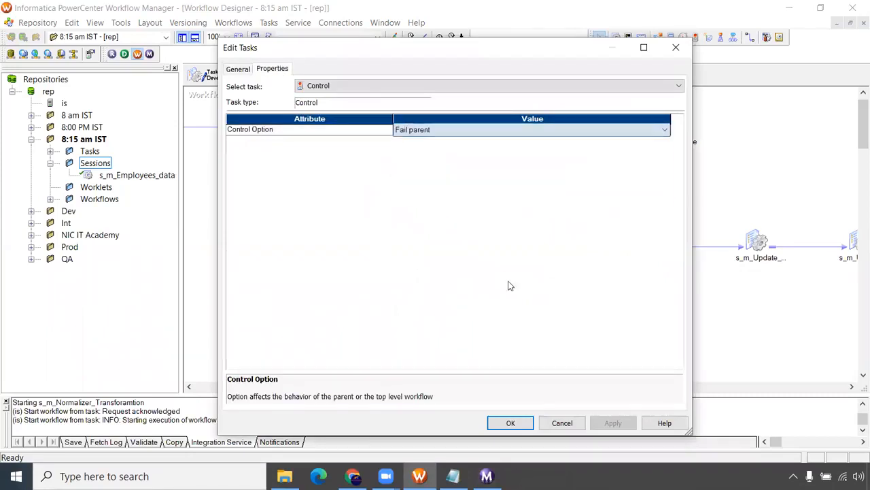
left_click(511, 423)
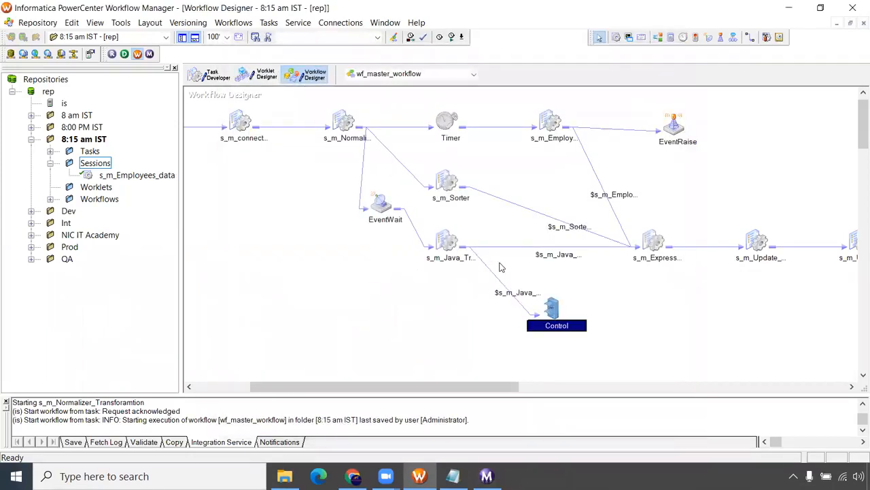
key("ctrl+s")
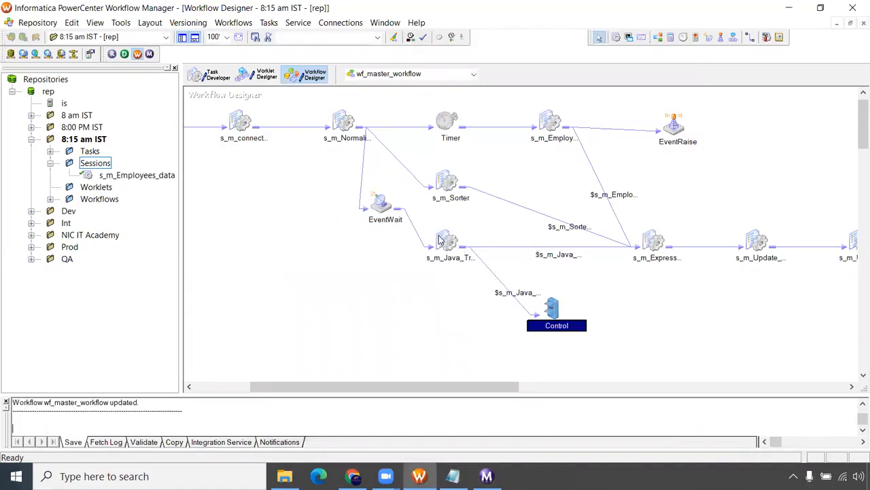
Switch to Workflow Monitor and check the status of the current wf_master_workflow run and its remaining tasks.
left_click(651, 245)
left_click_drag(497, 392, 528, 389)
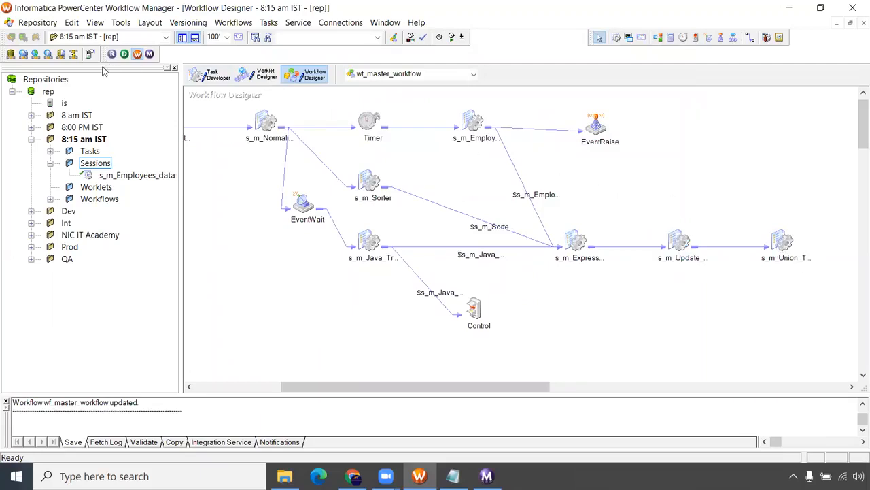
left_click_drag(515, 386, 459, 385)
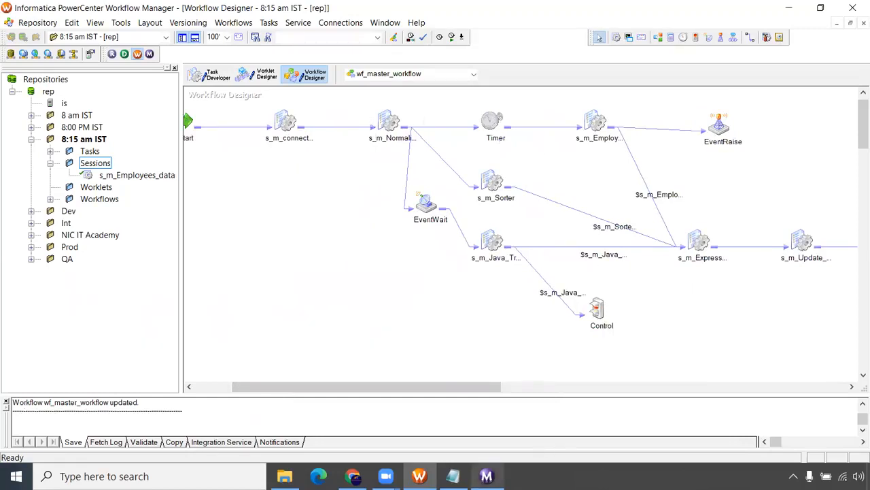
mouse_move(487, 476)
left_click(487, 408)
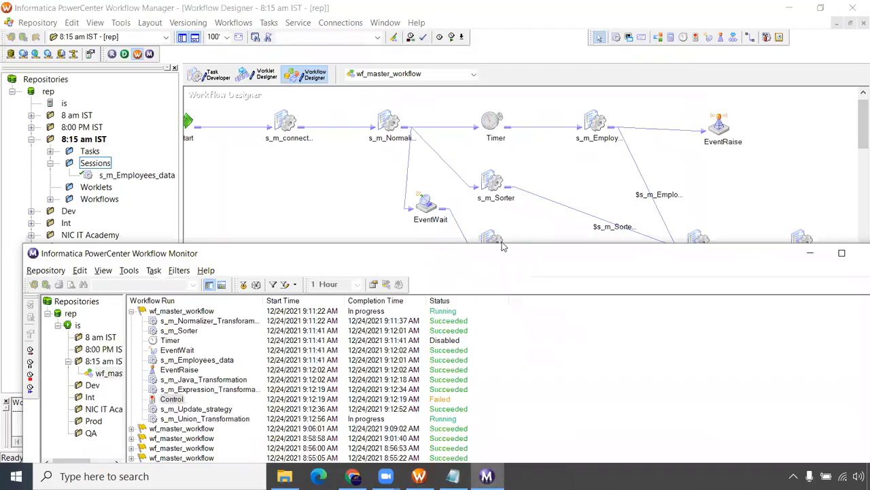
left_click_drag(514, 262, 635, 316)
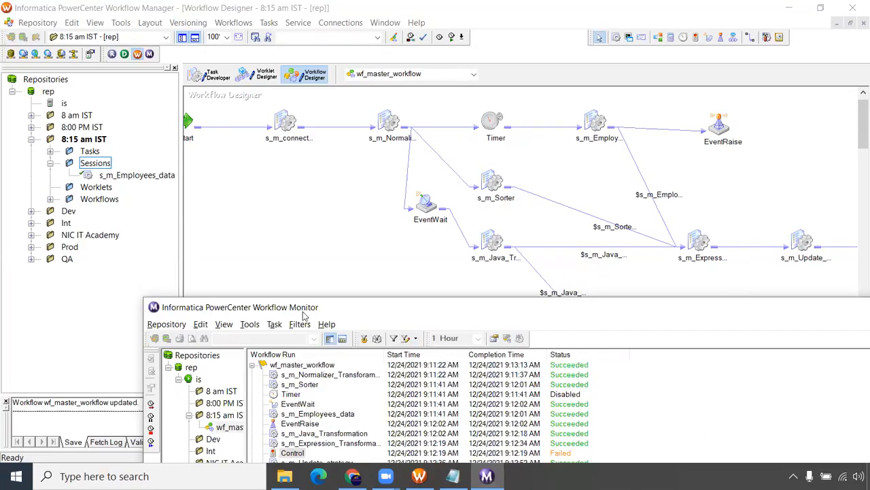
In Workflow Manager, run wf_master_workflow again from the s_m_Normalizer_Transforamtion task with the updated Control task.
left_click(363, 237)
right_click(393, 120)
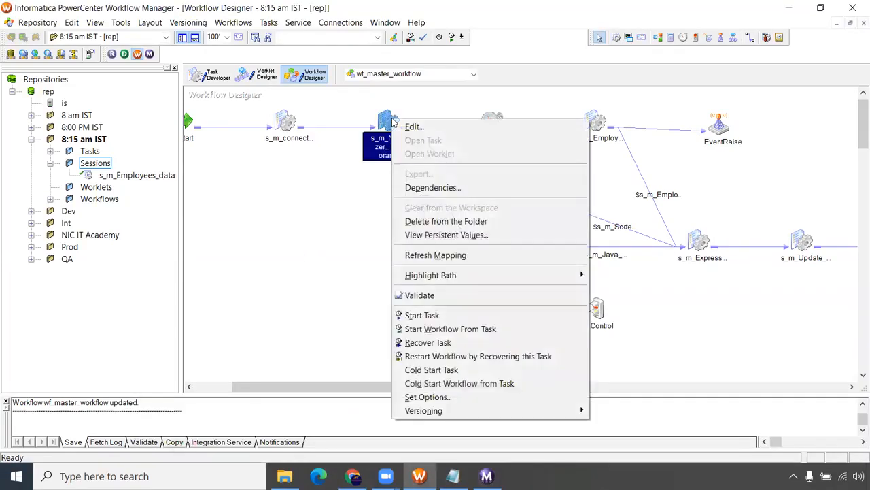
left_click(452, 329)
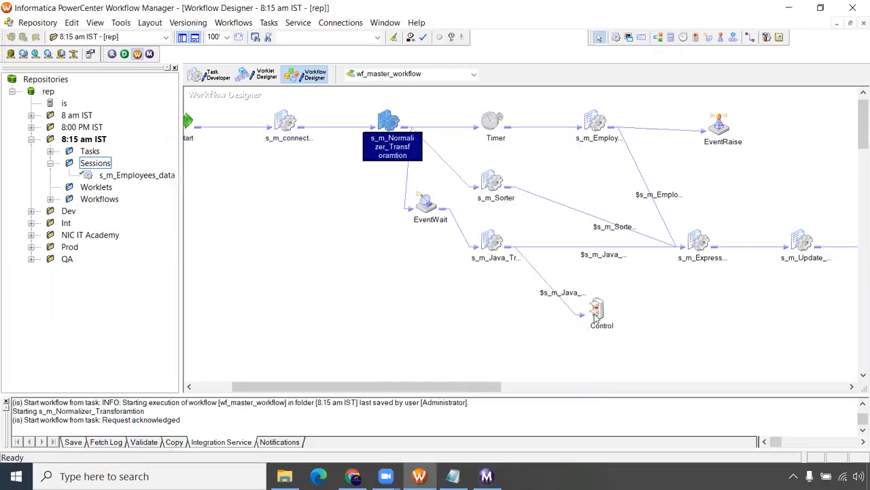
In the maximized Workflow Monitor, collapse the earlier run and compare the new run's Control task status with the overall workflow status.
left_click(487, 476)
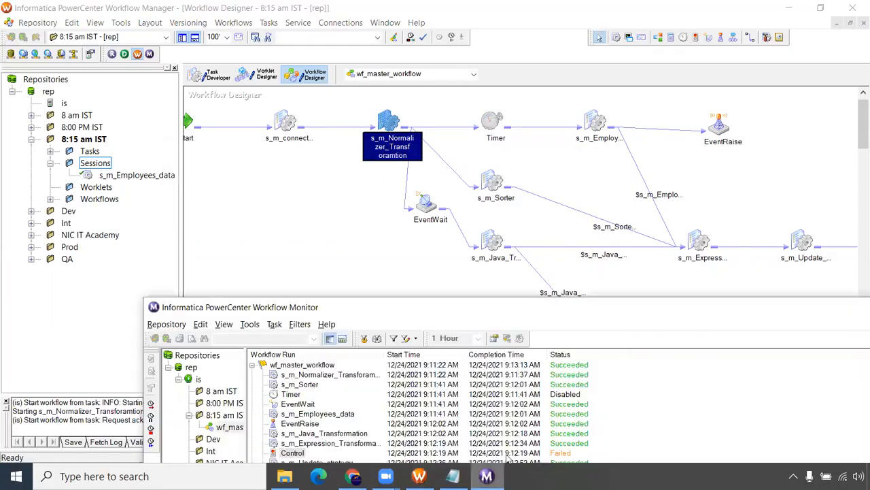
double_click(521, 310)
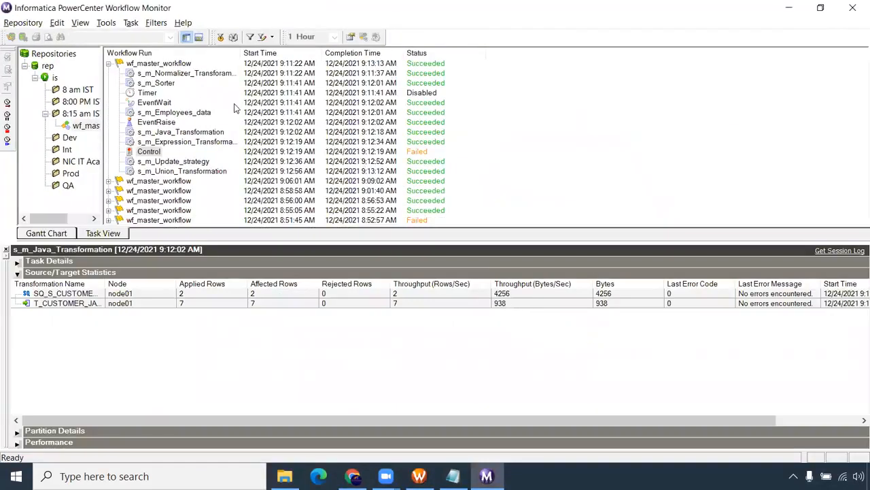
left_click(108, 84)
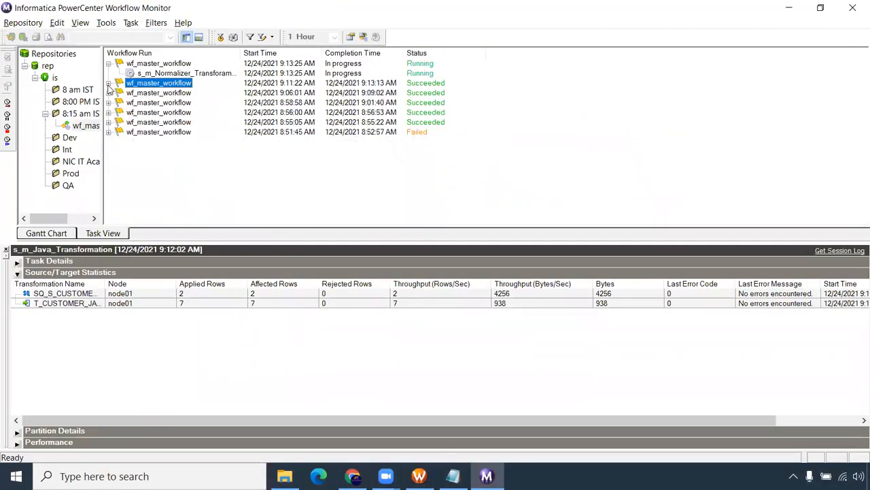
double_click(167, 77)
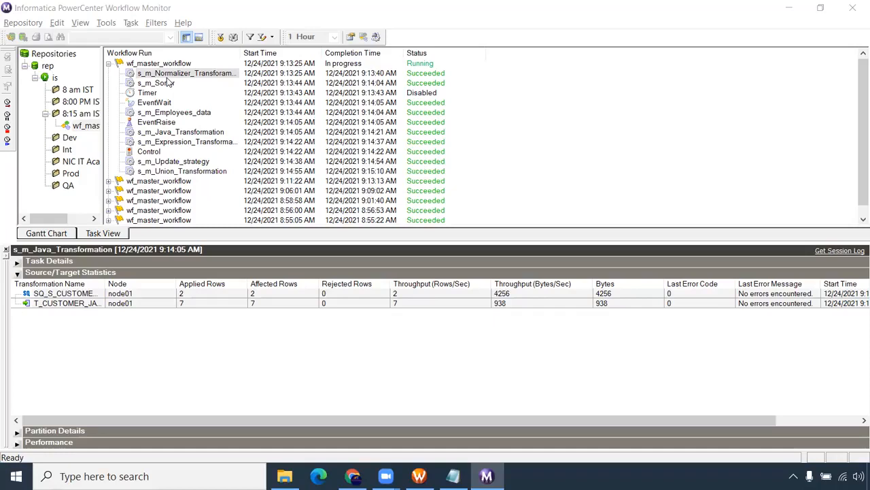
left_click(148, 152)
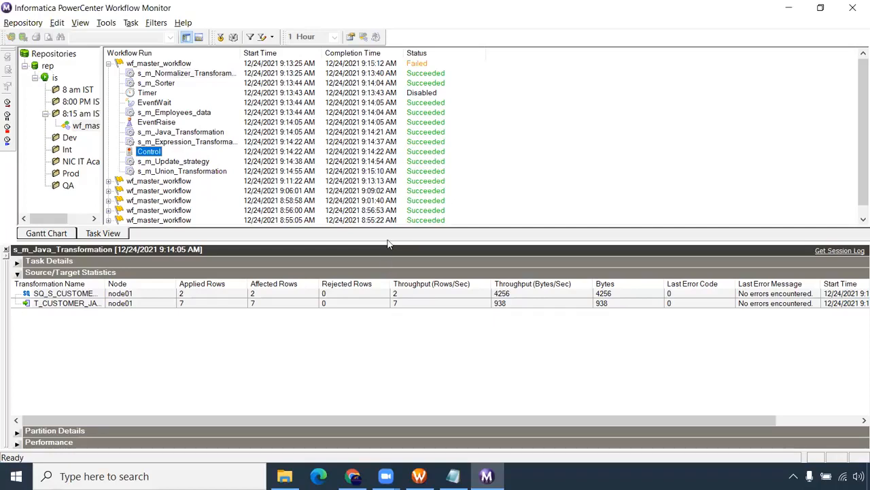
left_click_drag(391, 241, 391, 252)
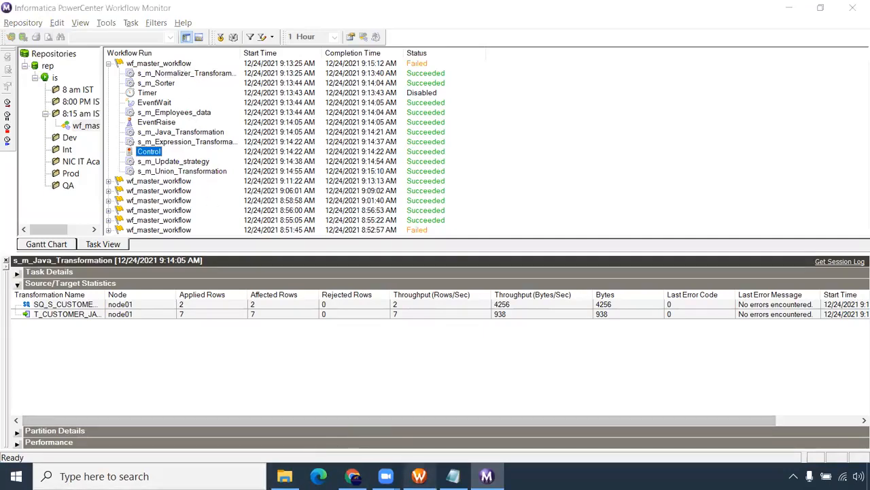
Switch to Workflow Manager, set the Control task's Control Option to Abort parent, and save the workflow.
left_click(419, 476)
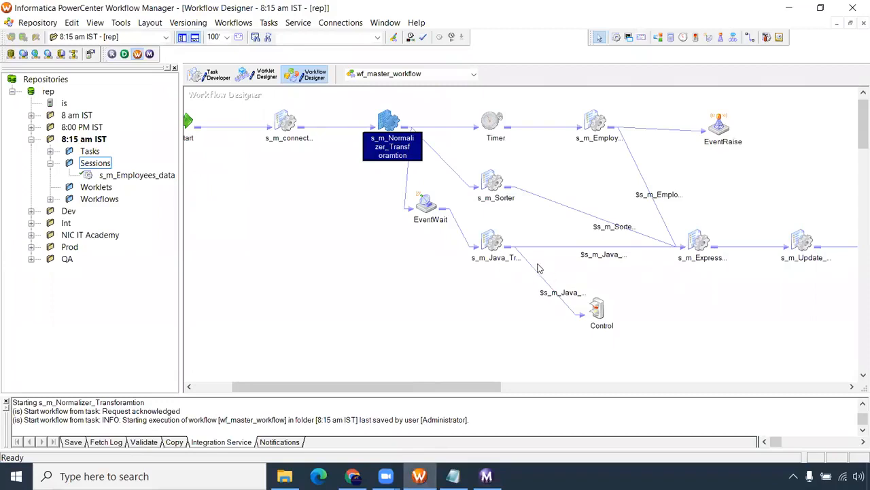
double_click(599, 310)
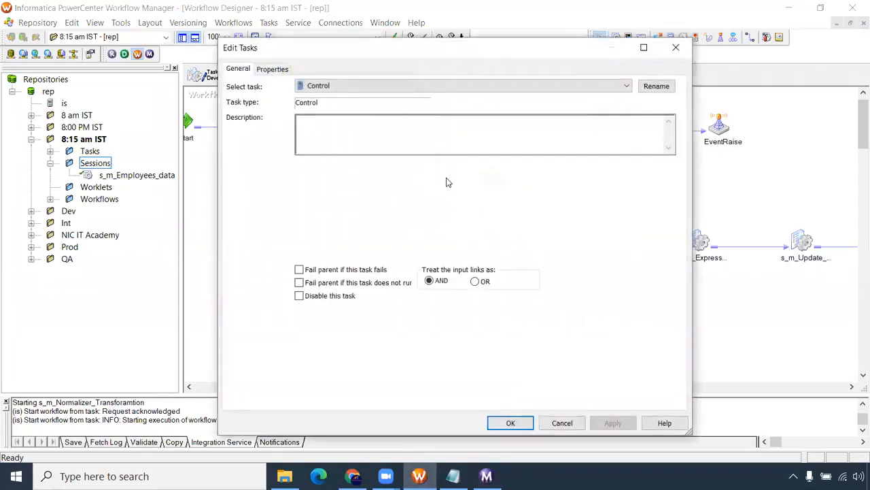
left_click(271, 69)
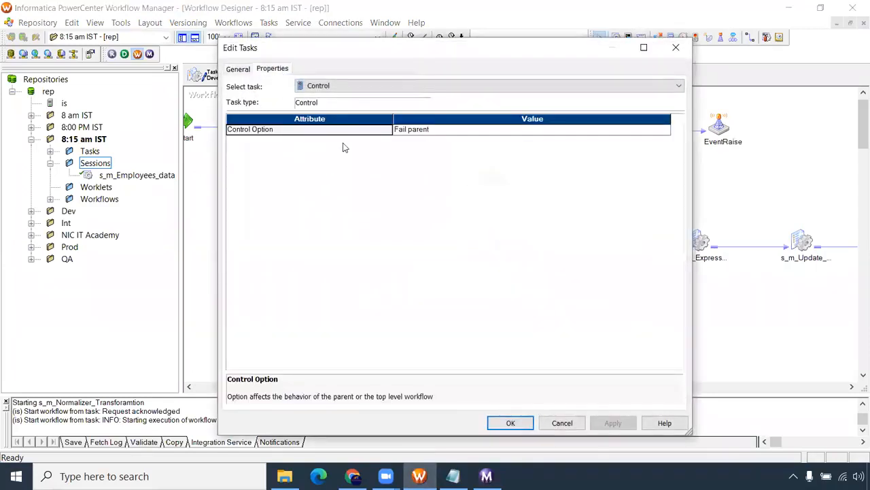
left_click(428, 130)
left_click(429, 131)
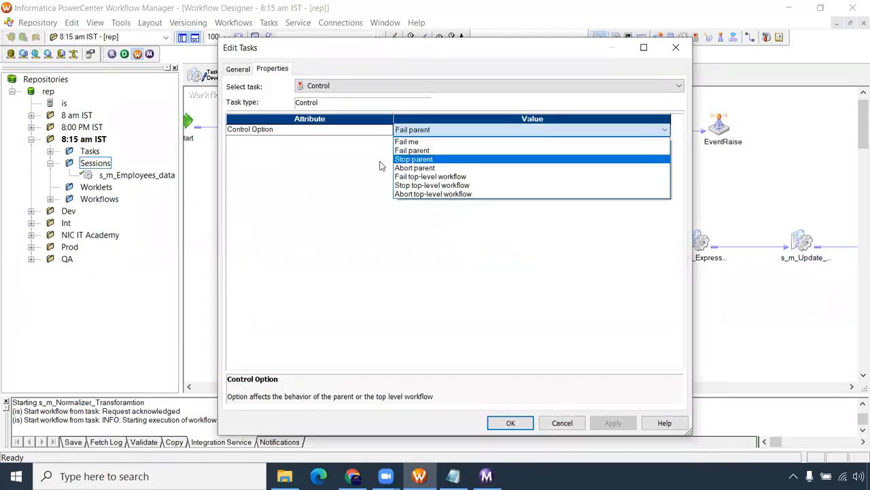
left_click(426, 168)
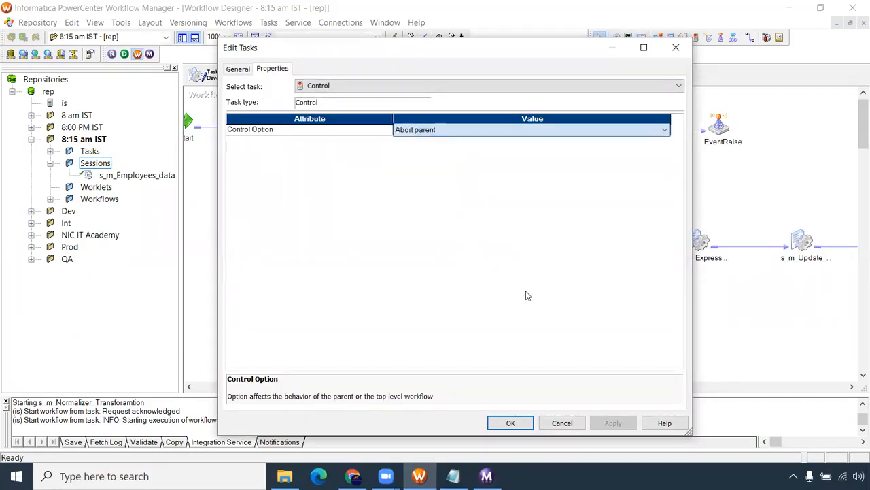
left_click(510, 422)
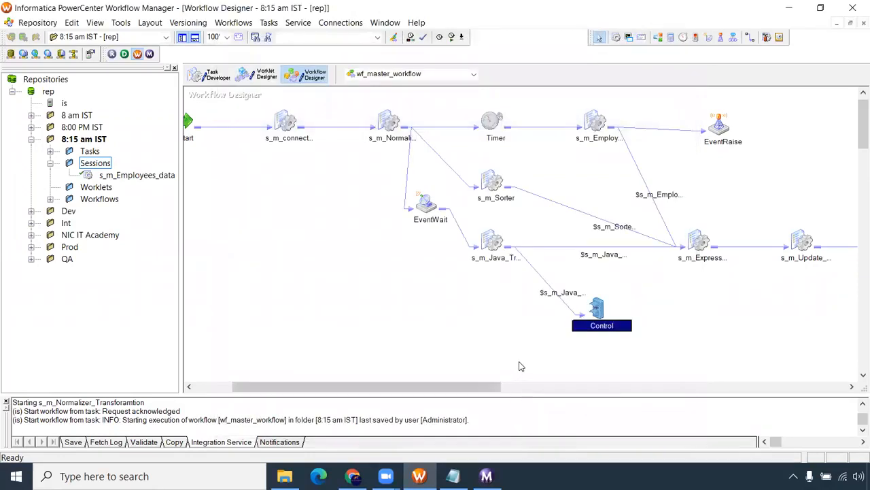
key("ctrl+s")
Run wf_master_workflow from the s_m_Normalizer_Transforamtion task with the updated Control task.
left_click_drag(474, 219, 514, 283)
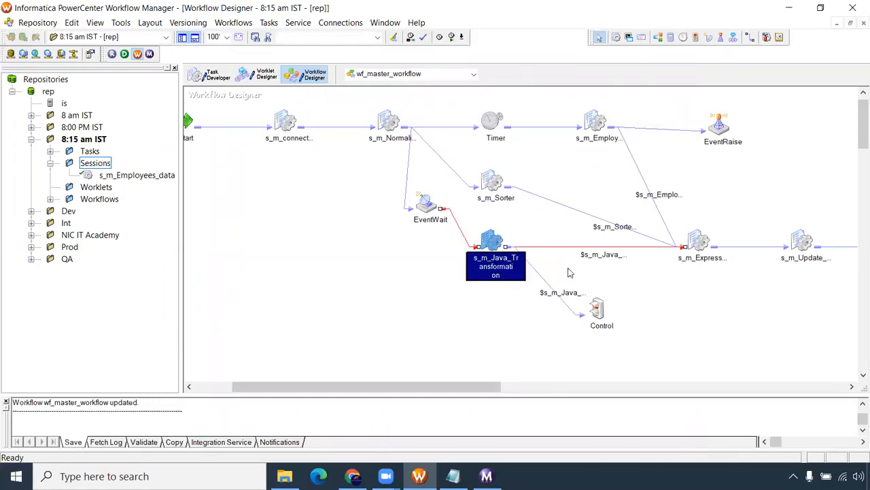
left_click(467, 304)
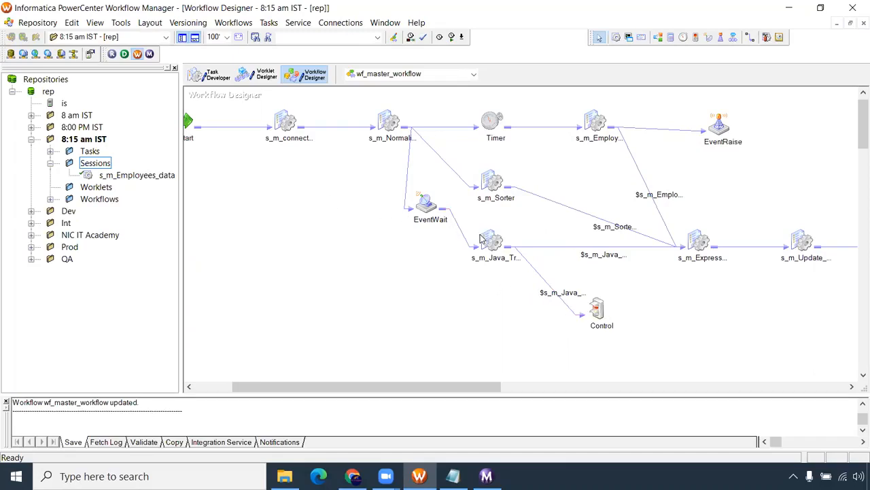
left_click_drag(451, 392, 469, 386)
left_click(549, 311)
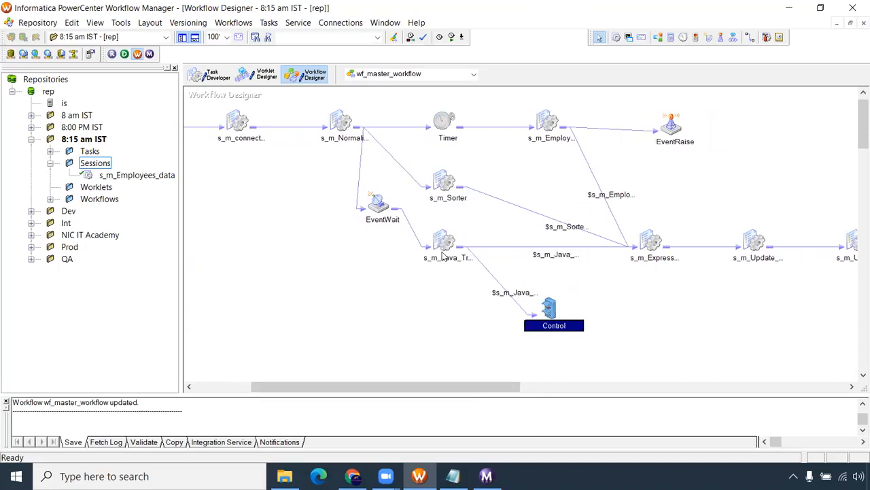
left_click(337, 120)
right_click(337, 121)
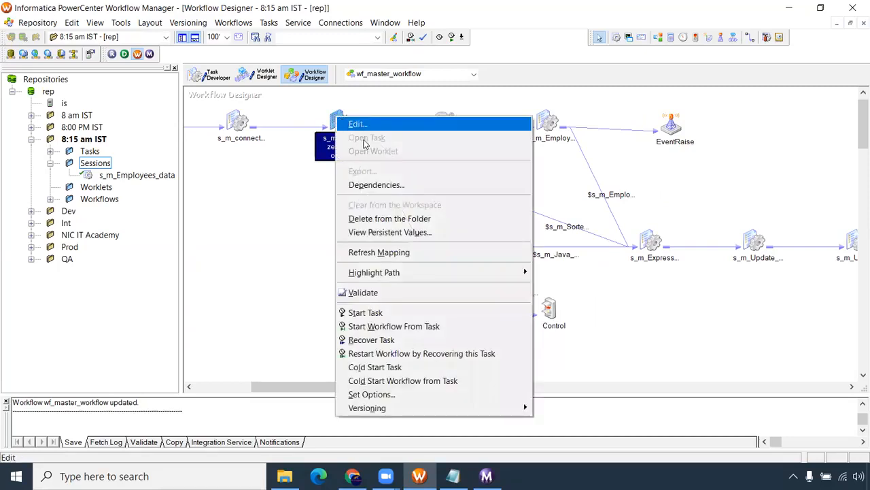
left_click(391, 327)
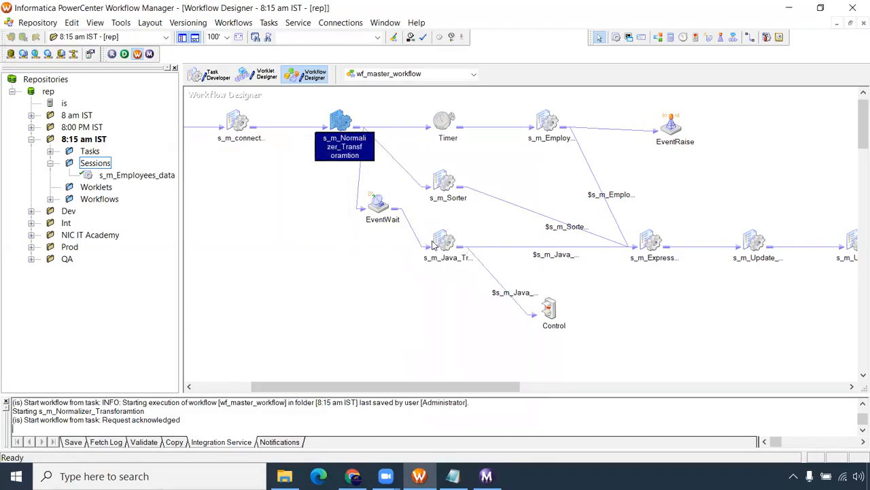
Examine the parallel links from s_m_Java_Transformation to s_m_Expression_Transformation and to the Control task.
left_click(653, 242)
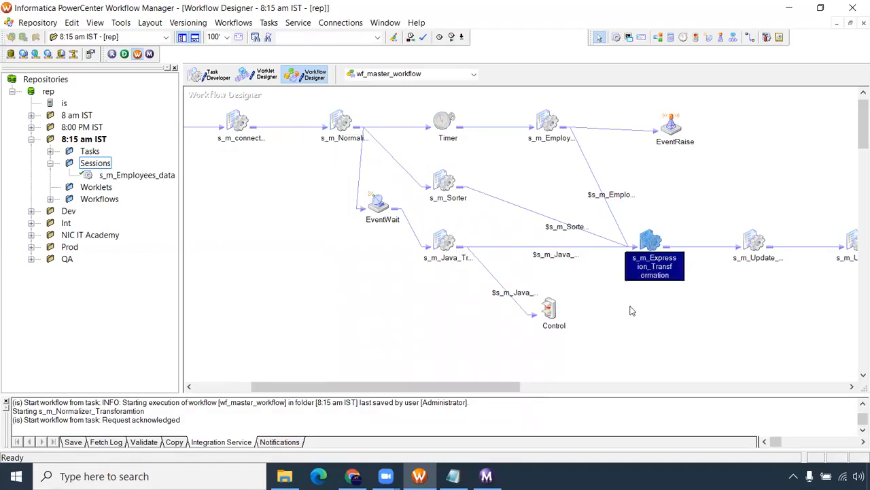
left_click_drag(499, 386, 546, 398)
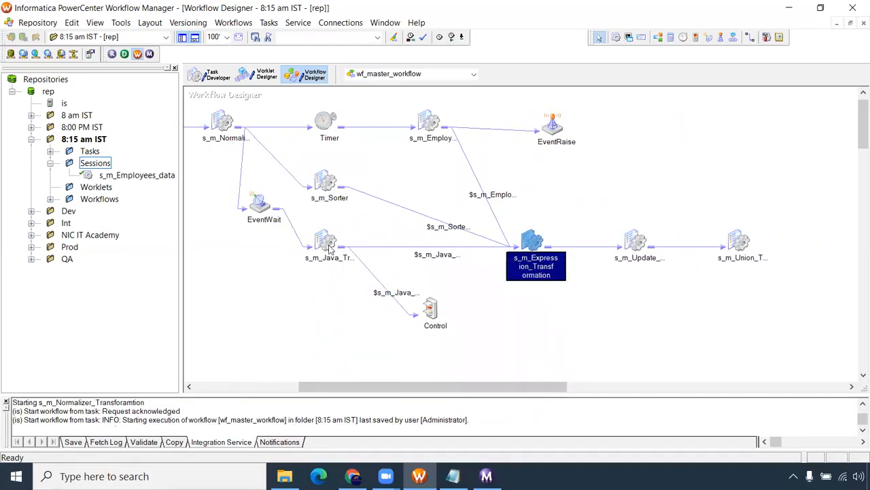
left_click(433, 312)
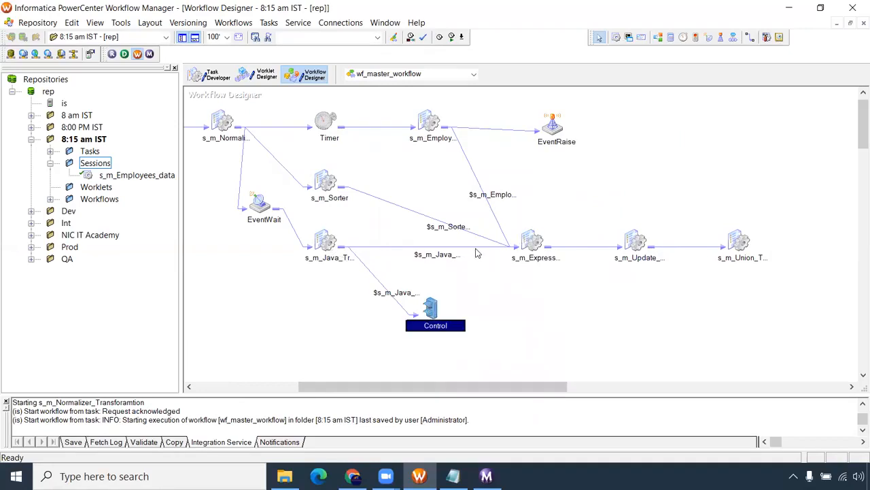
left_click(410, 249)
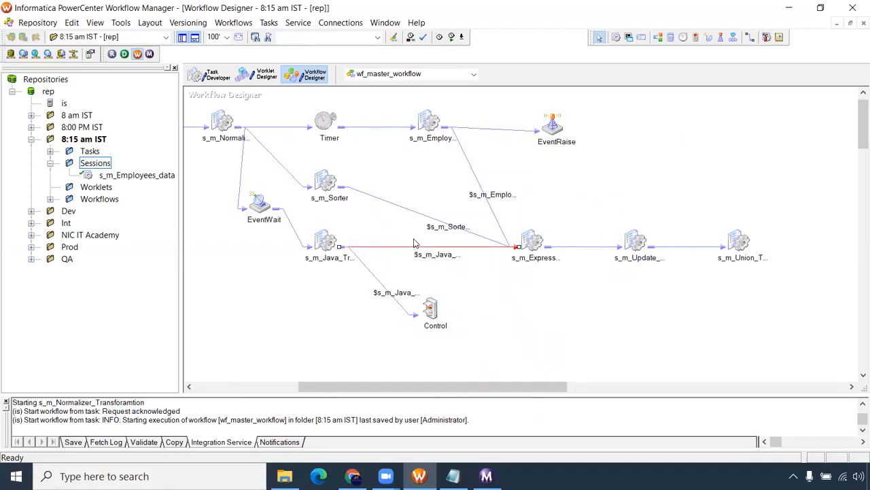
left_click_drag(400, 268, 379, 300)
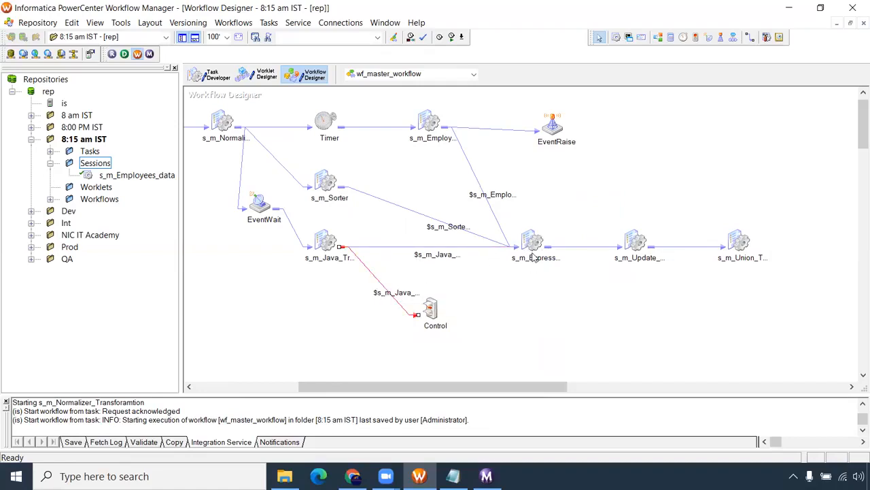
In Workflow Monitor, collapse the earlier run and compare the new run's Control task status with s_m_Expression_Transformation in the workflow design.
left_click(486, 476)
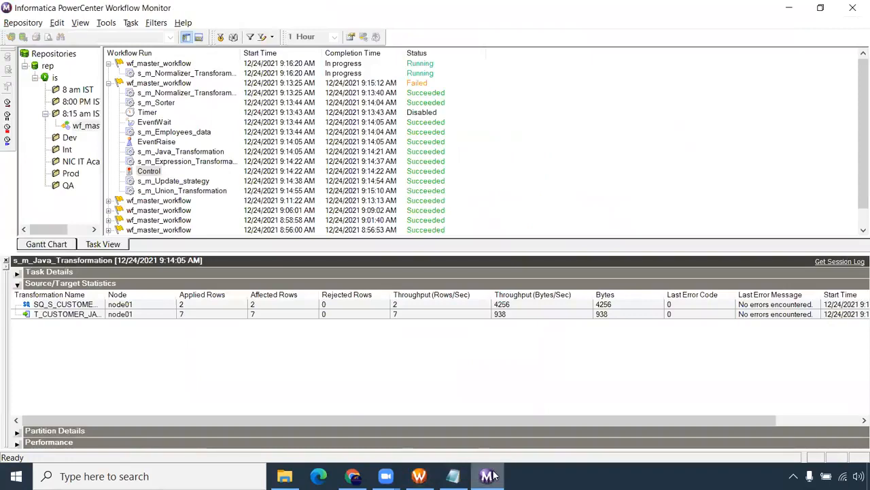
left_click(109, 82)
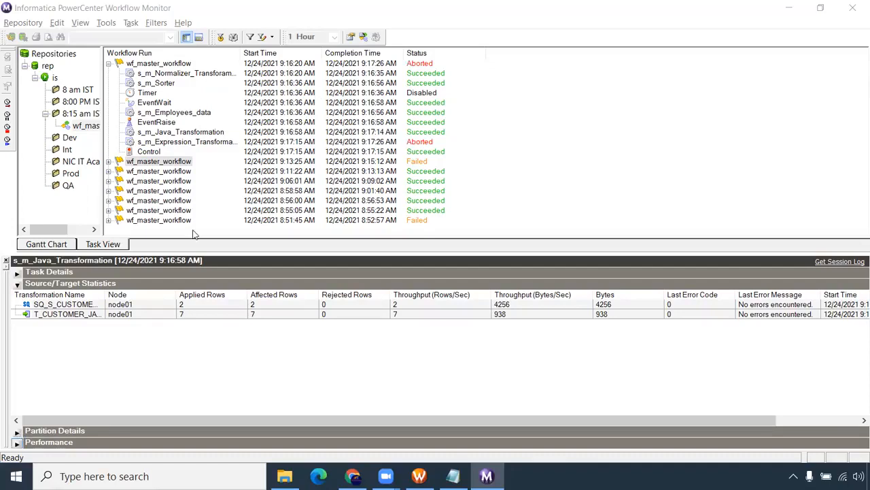
left_click(153, 153)
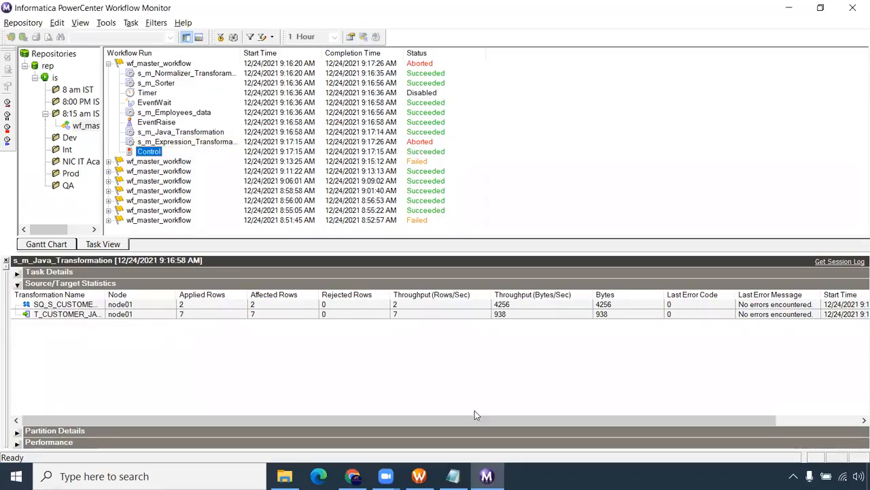
left_click(430, 474)
left_click_drag(510, 226, 558, 293)
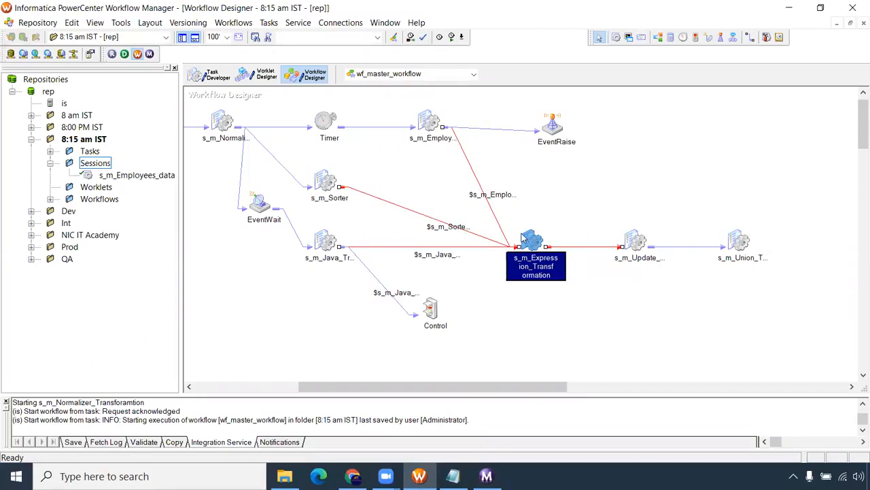
left_click(497, 471)
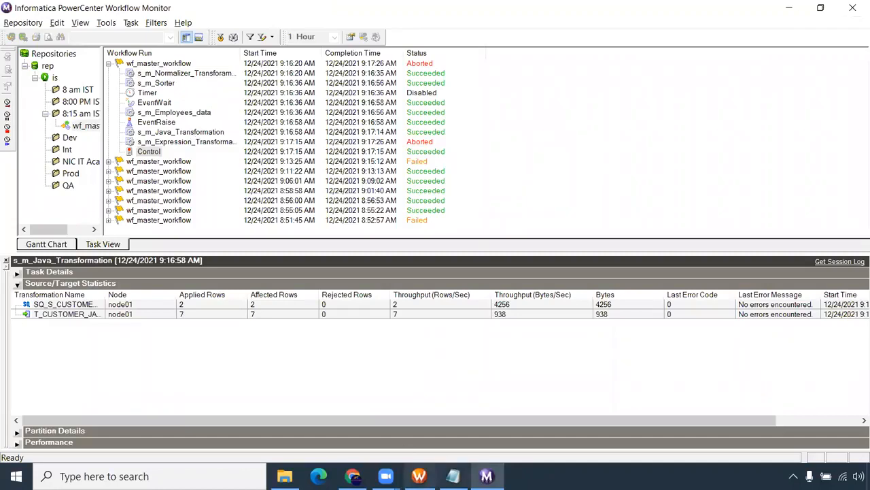
Back in Workflow Manager, disable the Control task through its general settings and save wf_master_workflow.
left_click(419, 476)
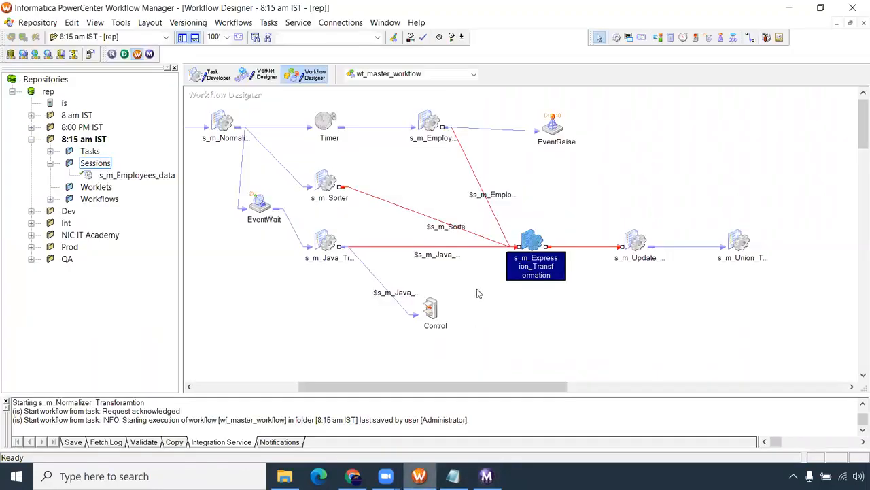
left_click(477, 343)
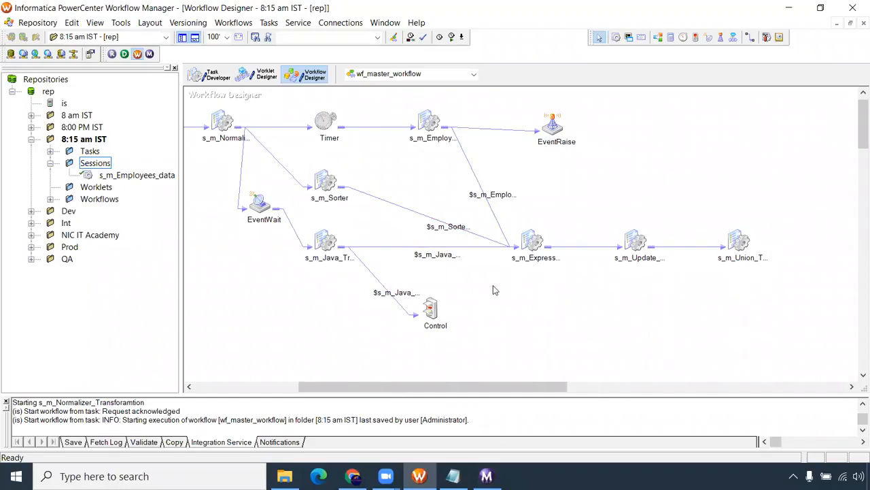
right_click(432, 312)
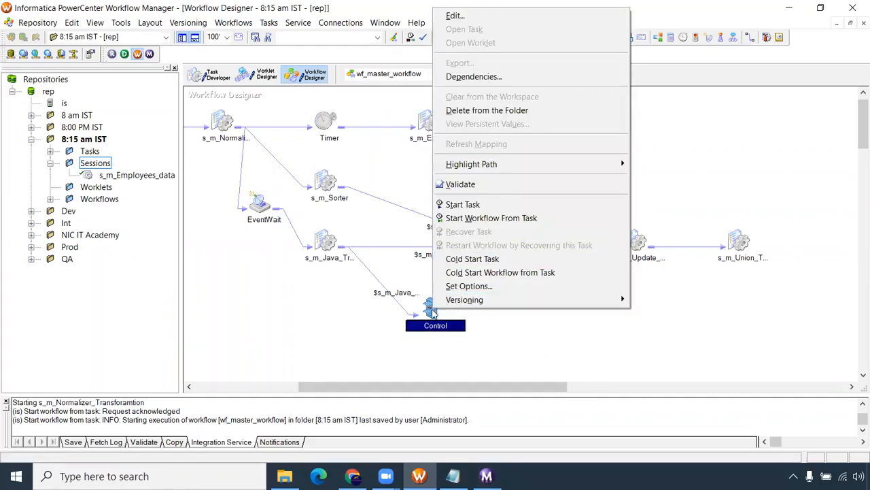
double_click(432, 312)
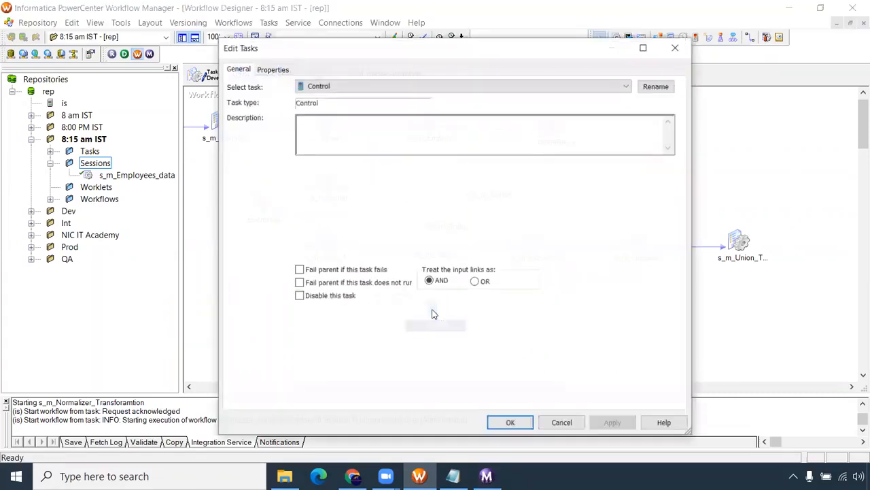
left_click(299, 297)
left_click(510, 422)
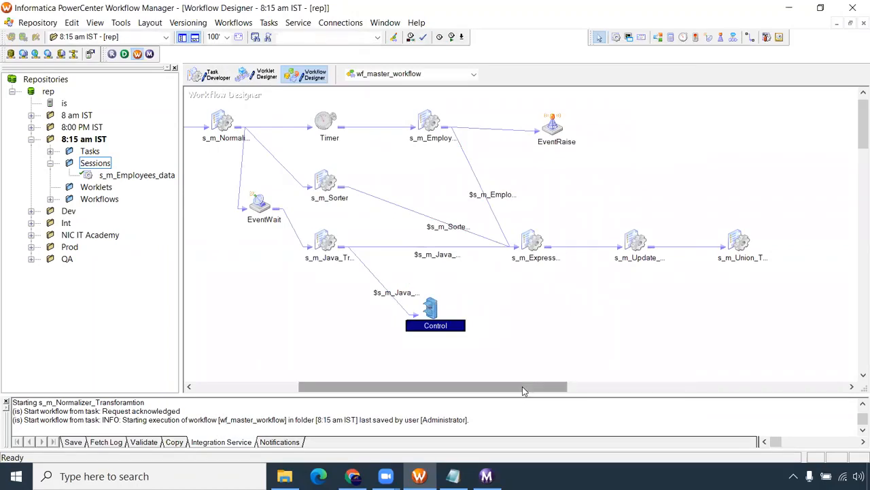
key("ctrl+s")
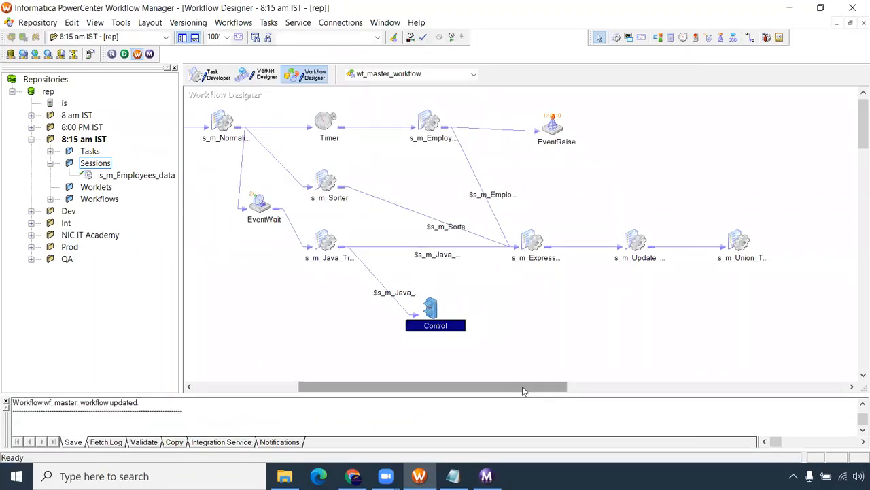
left_click_drag(555, 385, 504, 380)
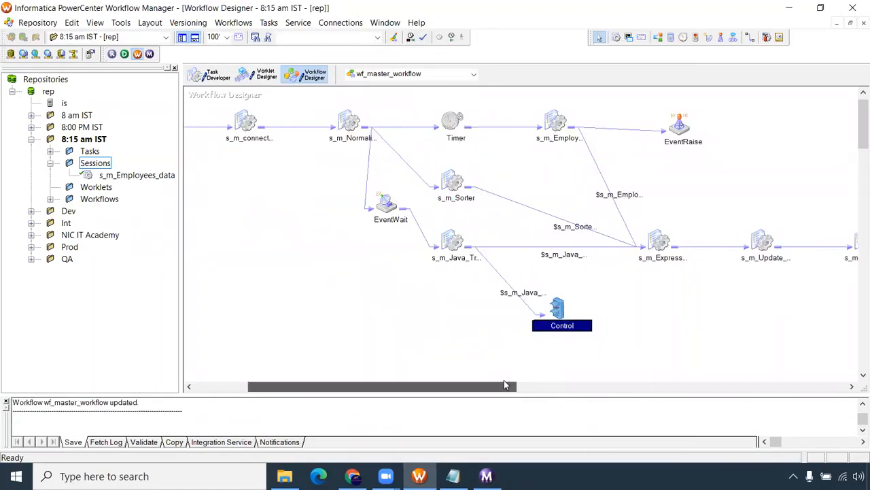
Switch to the workflow level task notes in Notepad and highlight the line "8. Assignment".
left_click(453, 476)
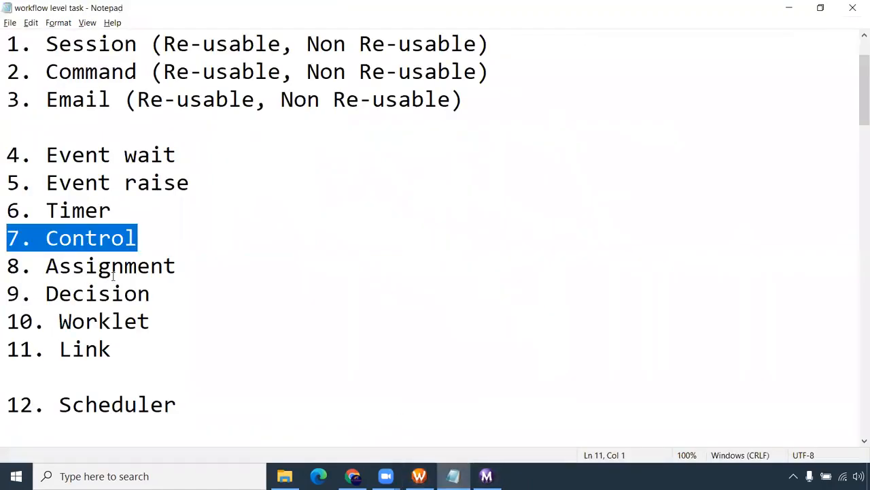
left_click_drag(186, 274, 5, 266)
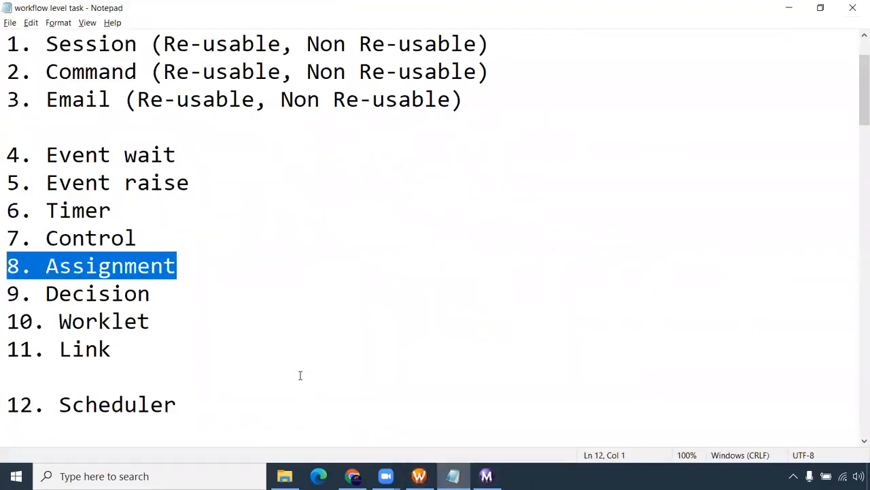
Switch to Workflow Manager, expand the workflows of the 8:15 am IST folder and open wf_Aggregator in the Workflow Designer.
mouse_move(486, 476)
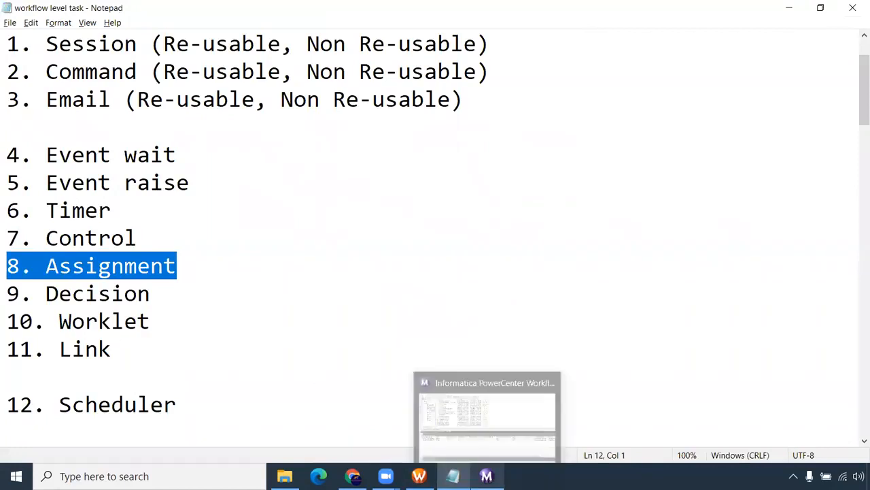
left_click(418, 476)
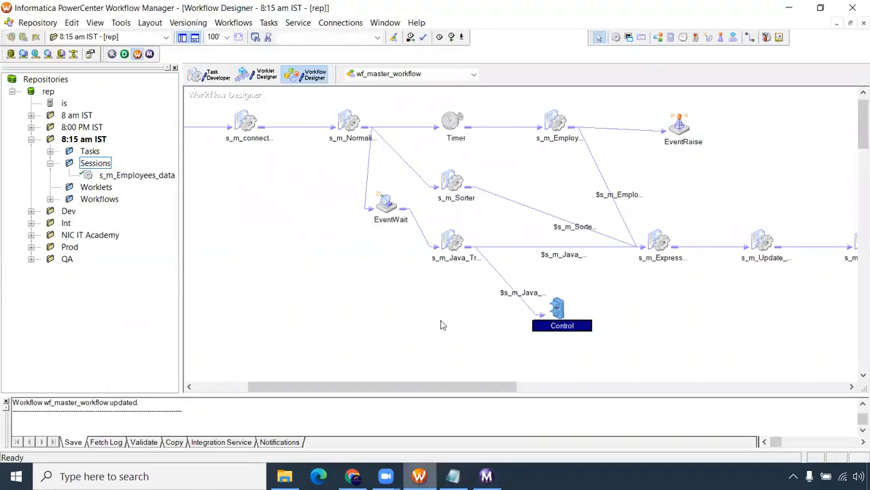
left_click(300, 226)
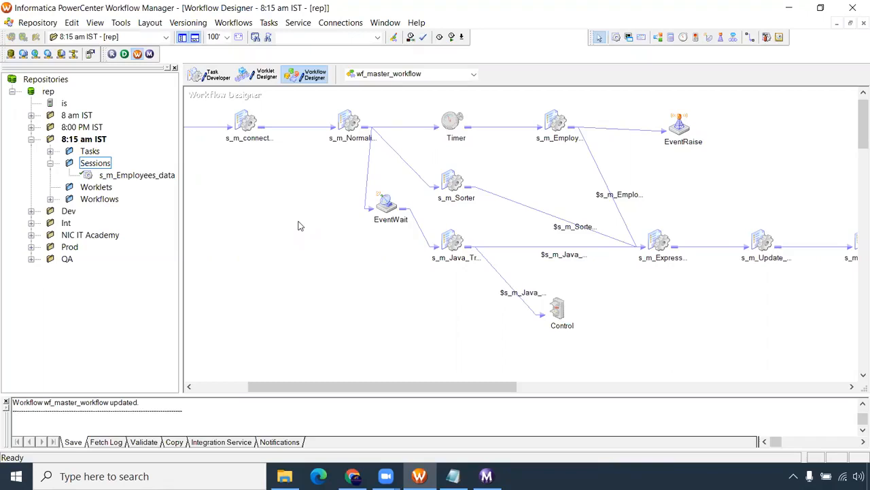
left_click_drag(387, 386, 420, 354)
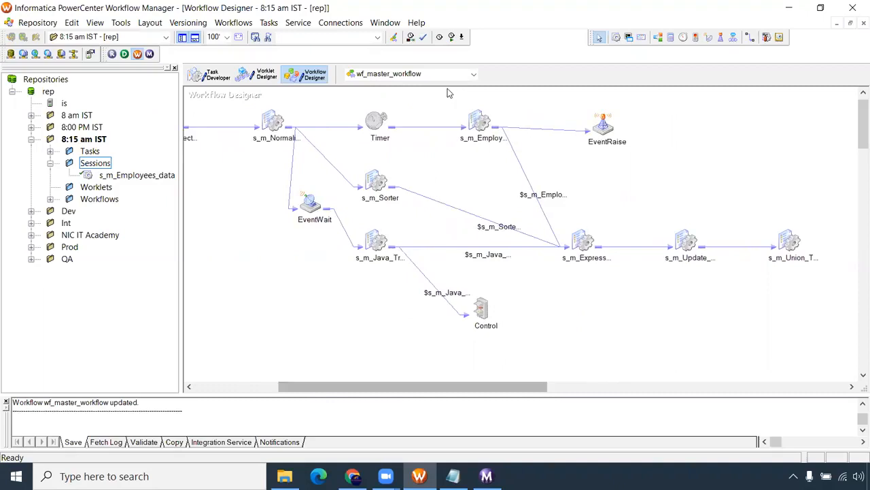
left_click(472, 75)
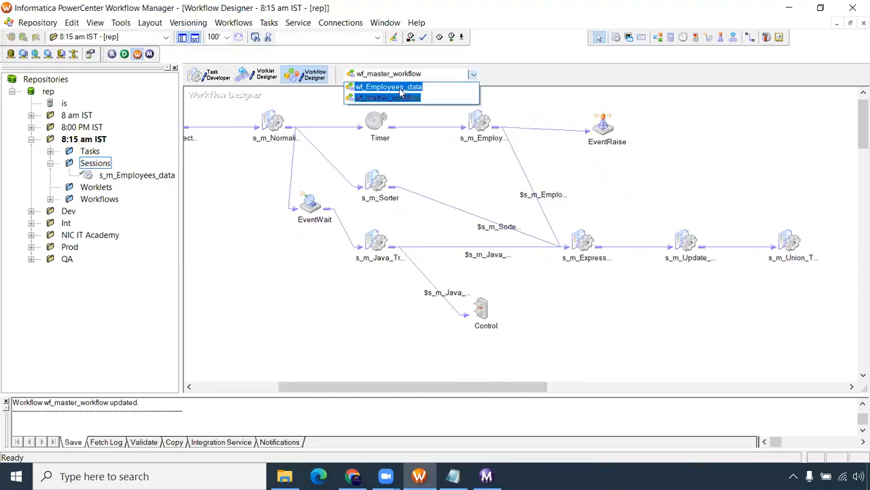
left_click(49, 206)
left_click(50, 199)
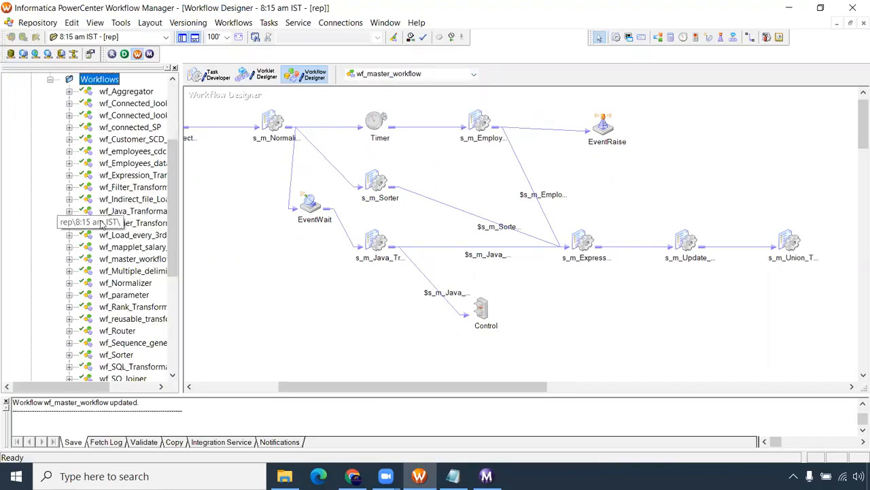
scroll(141, 170, "up", 2)
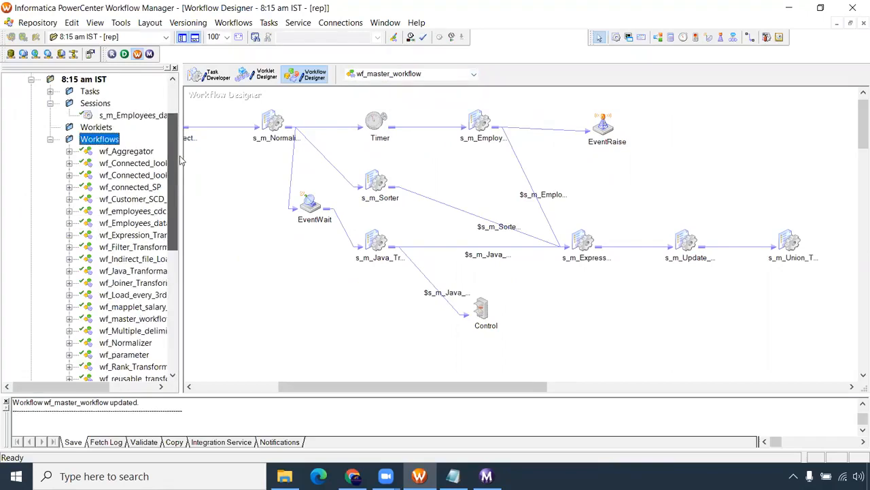
left_click_drag(141, 165, 199, 164)
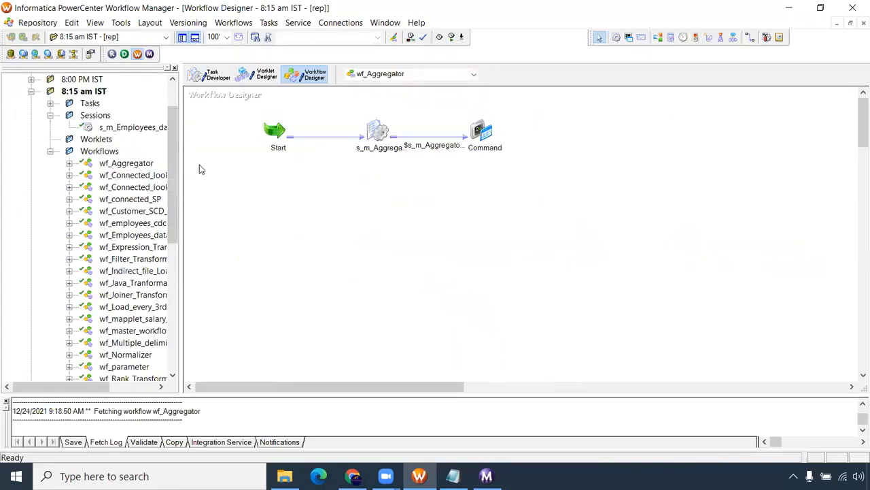
Replace the Command task with the reusable session s_m_Employees_data, linked from the s_m_Aggregator session, and save wf_Aggregator.
left_click(480, 135)
key("Delete")
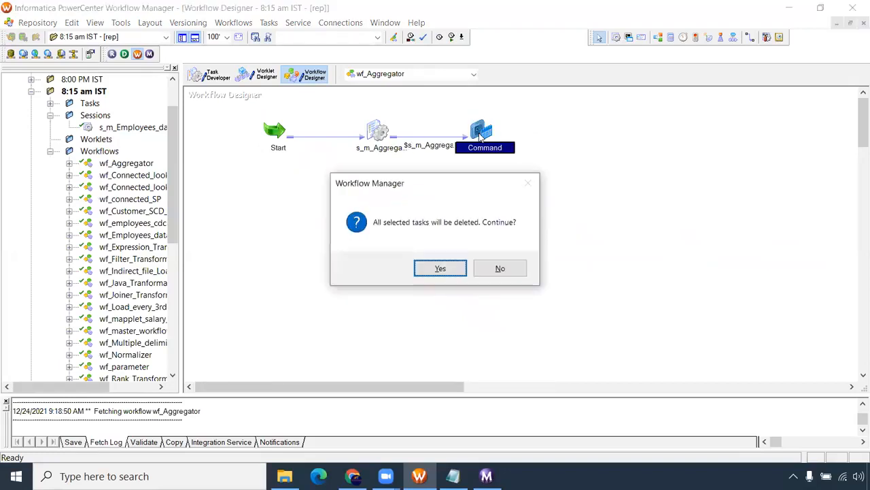
key("Return")
left_click_drag(162, 127, 507, 147)
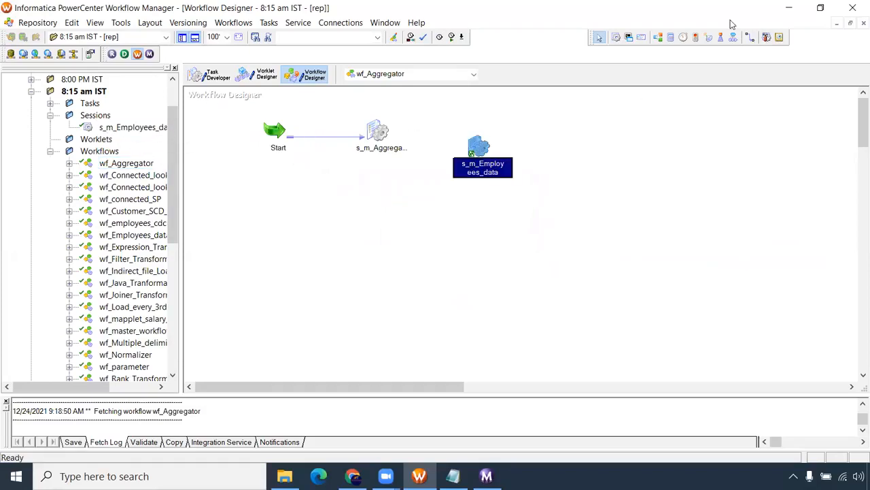
left_click(751, 37)
left_click_drag(376, 126, 461, 141)
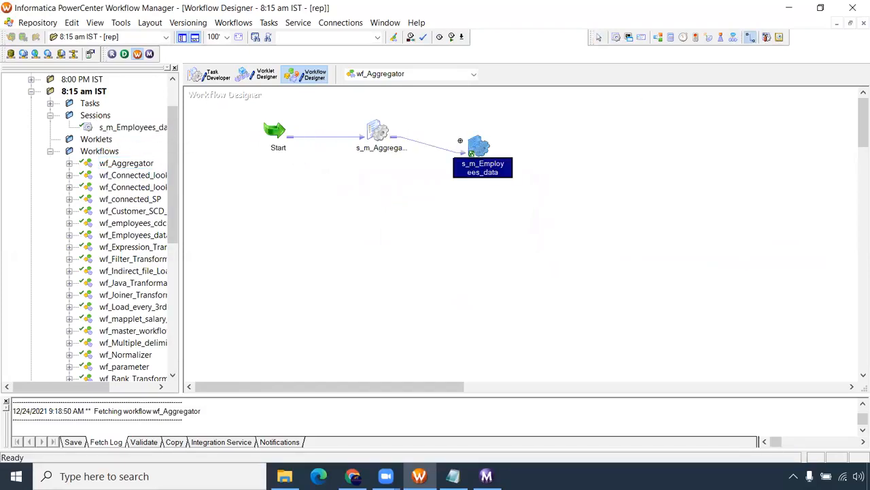
key("ctrl+s")
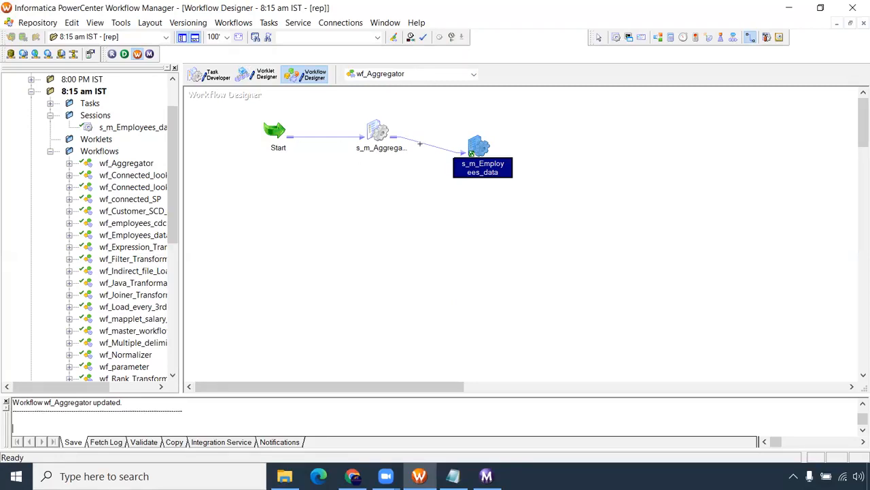
Move both session tasks farther from Start and delete the link between Start and s_m_Aggregator.
left_click_drag(479, 146, 533, 145)
left_click(414, 136)
left_click_drag(379, 133, 407, 132)
left_click_drag(332, 116, 330, 176)
key("Delete")
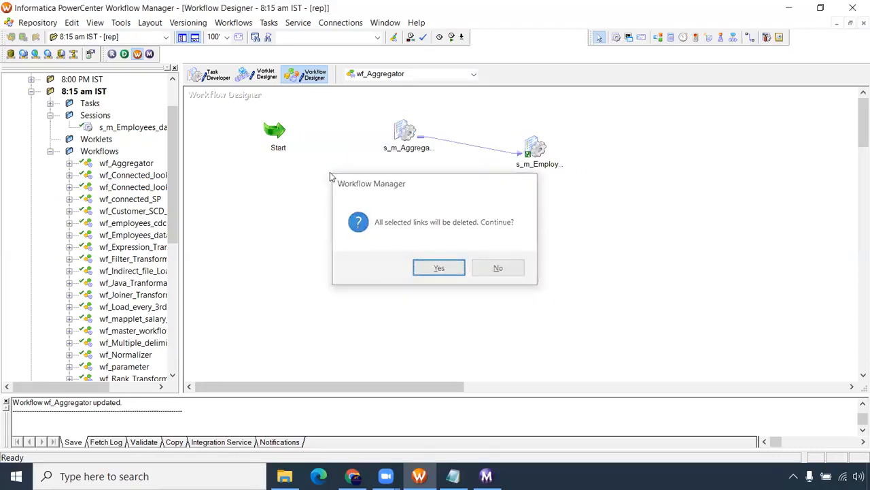
key("Return")
Add an Assignment task between Start and s_m_Aggregator and link the three tasks in sequence.
left_click(670, 37)
left_click(344, 131)
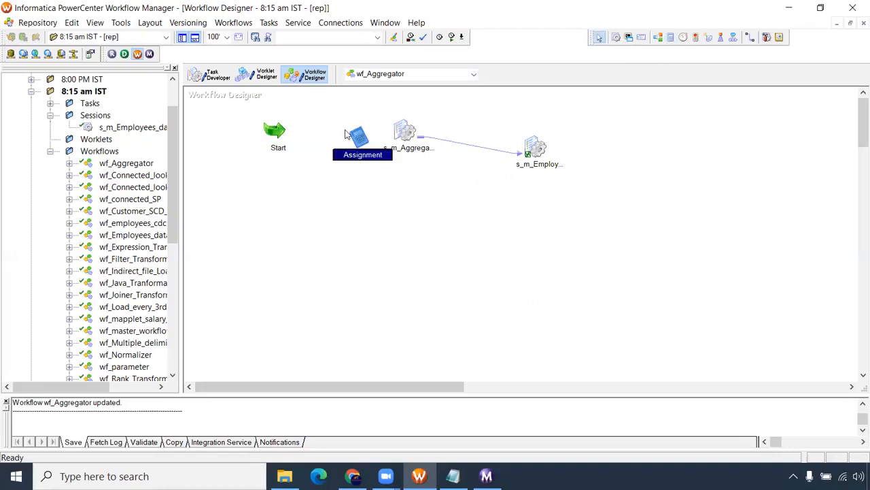
left_click(750, 37)
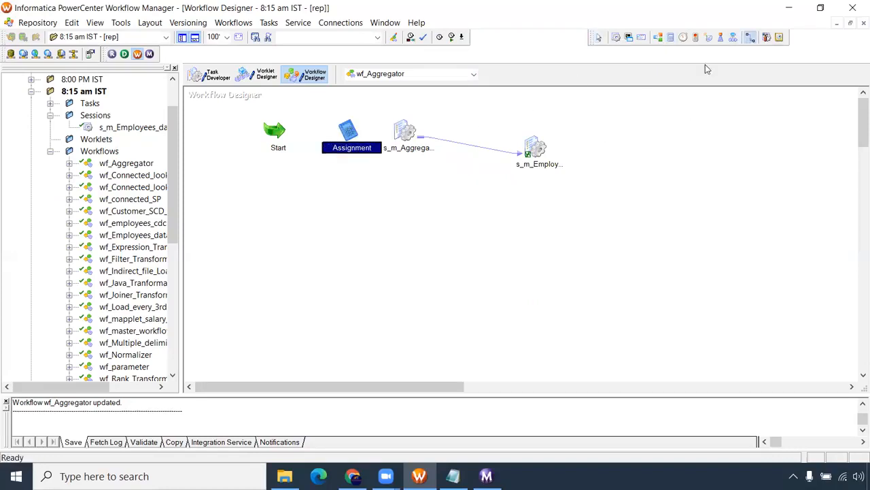
left_click_drag(278, 132, 405, 133)
Check the Assignment task's expression settings for user-defined variables and close them.
double_click(344, 130)
left_click(283, 71)
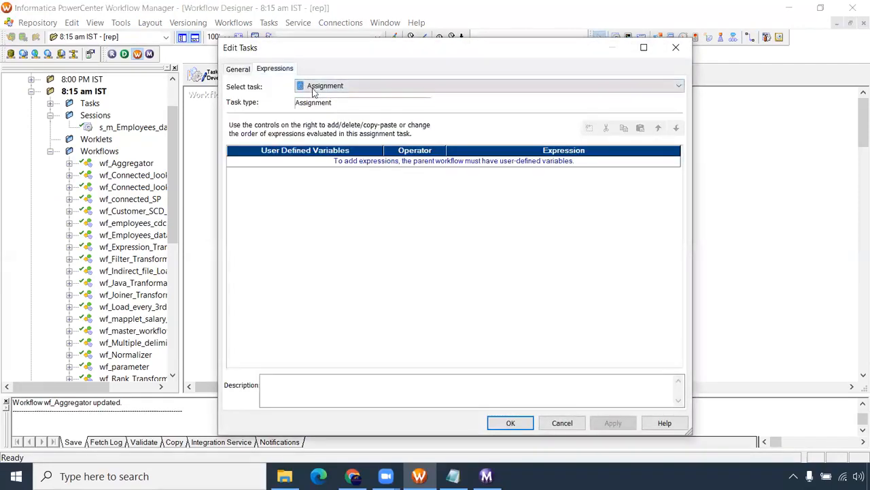
left_click(676, 48)
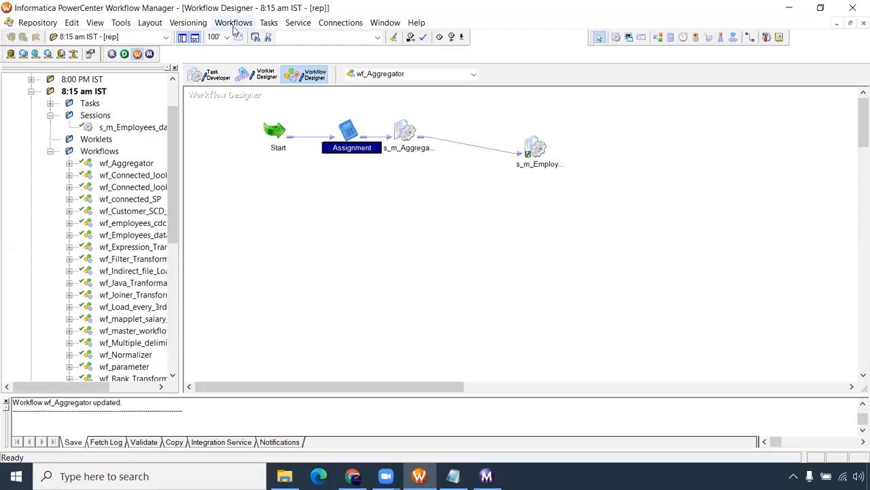
Declare a persistent integer workflow variable $$cnt in wf_Aggregator.
left_click(234, 28)
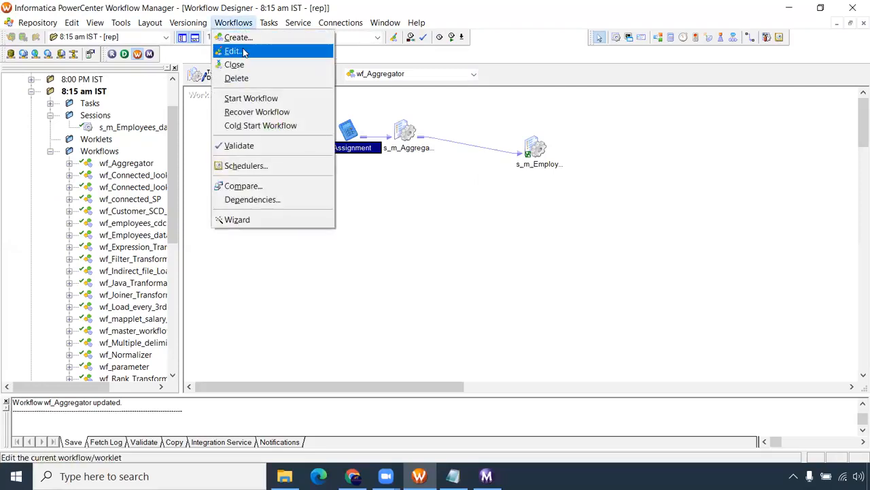
left_click(243, 51)
left_click(393, 61)
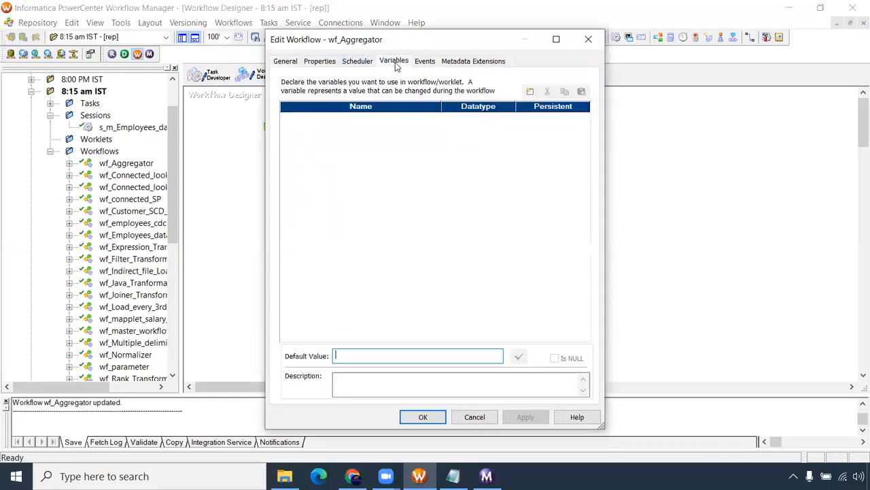
left_click(530, 91)
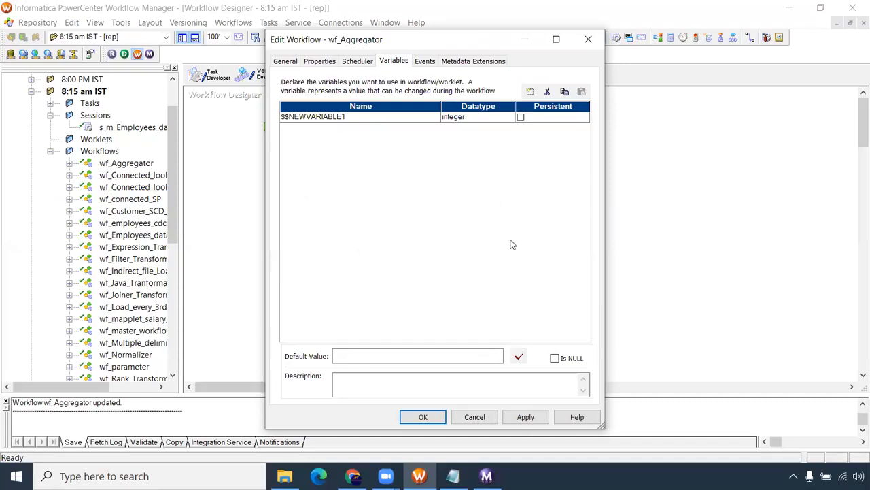
left_click_drag(352, 119, 289, 132)
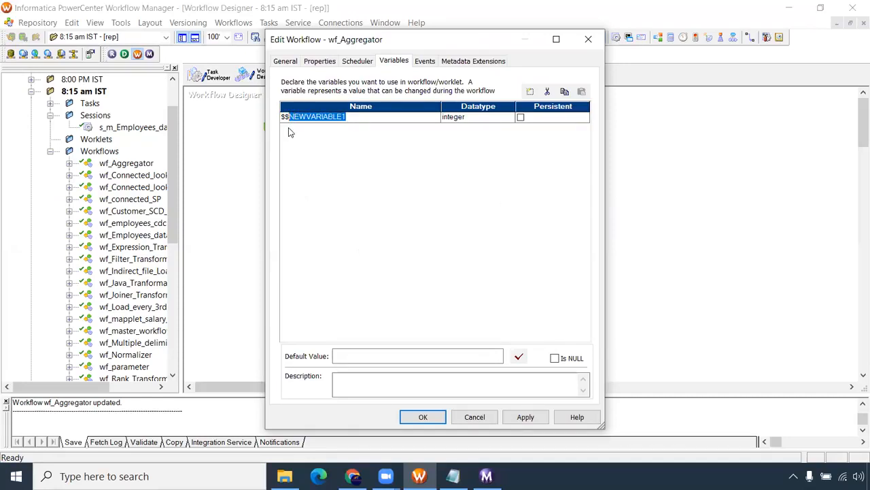
type("cnt")
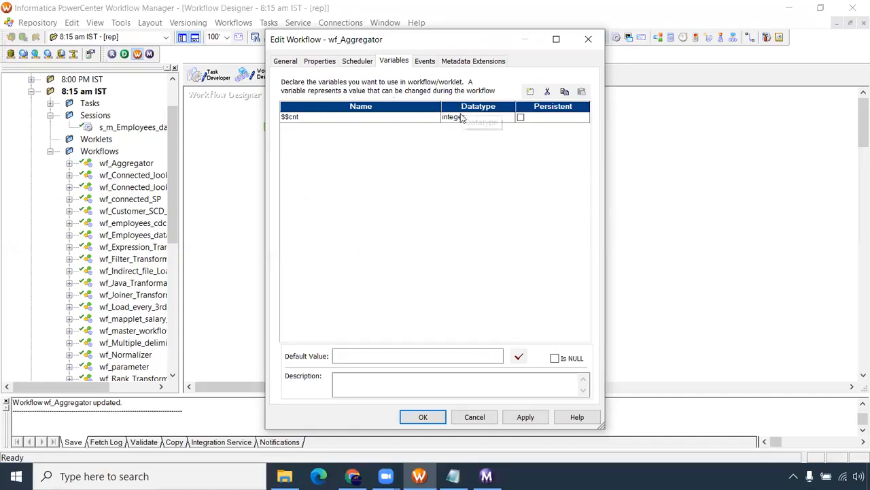
left_click(520, 118)
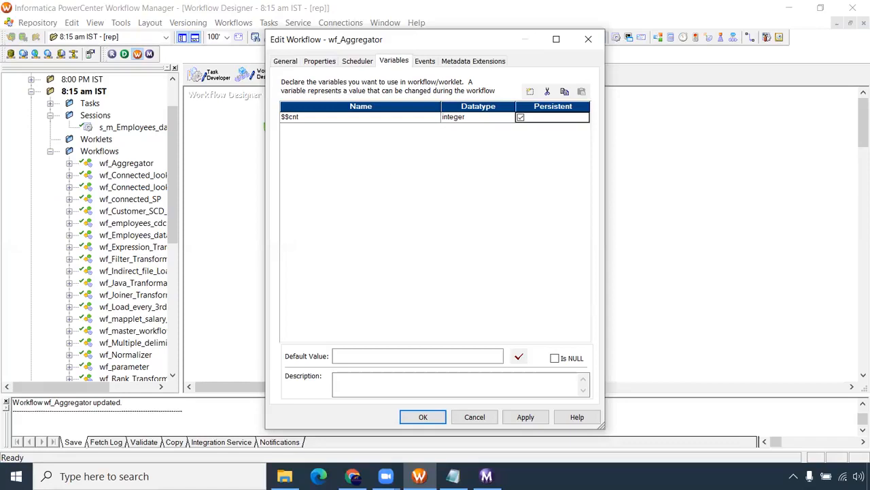
left_click(526, 417)
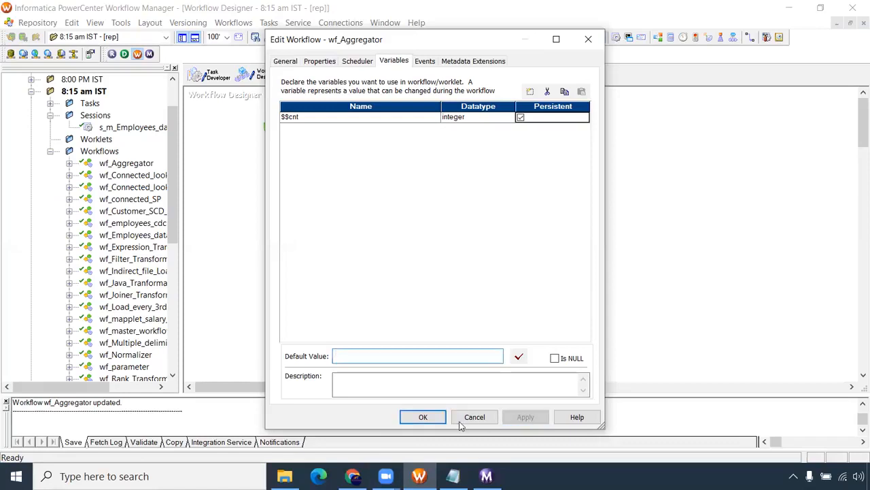
left_click(424, 418)
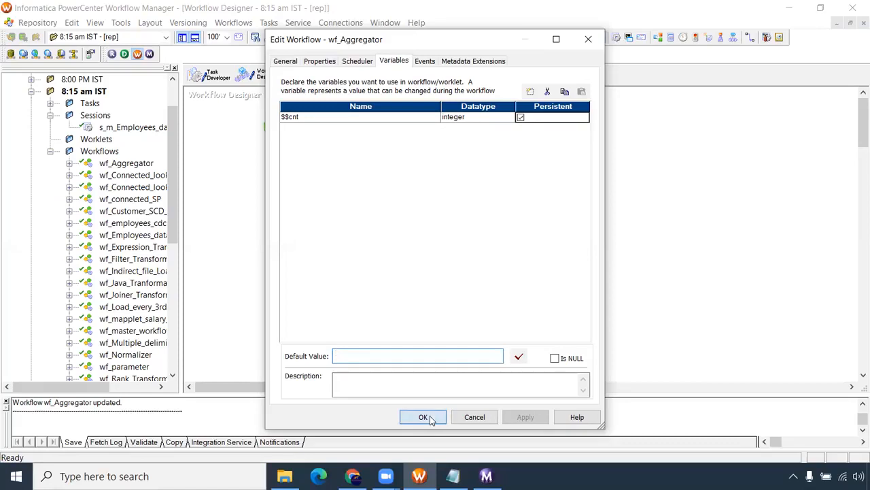
Space out the session and Assignment tasks in wf_Aggregator and view the Assignment task's general settings.
left_click_drag(524, 150, 590, 151)
left_click_drag(408, 126, 482, 127)
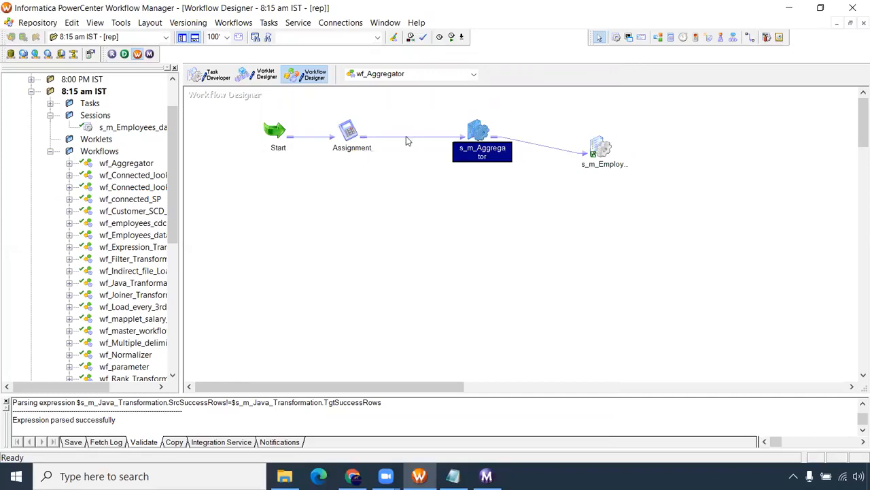
double_click(352, 133)
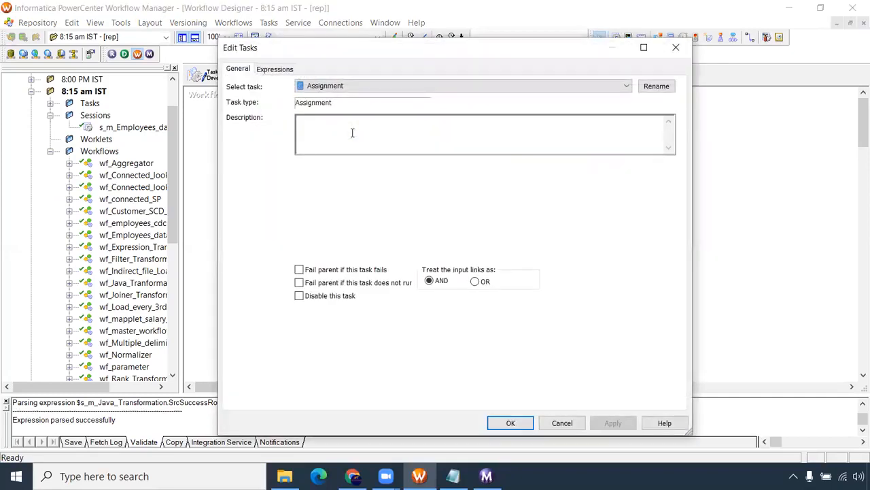
left_click(676, 48)
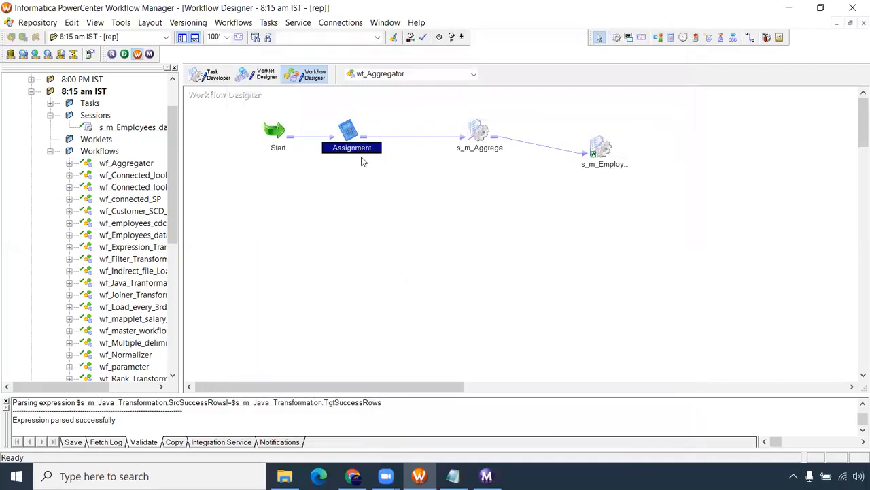
left_click_drag(352, 132, 376, 132)
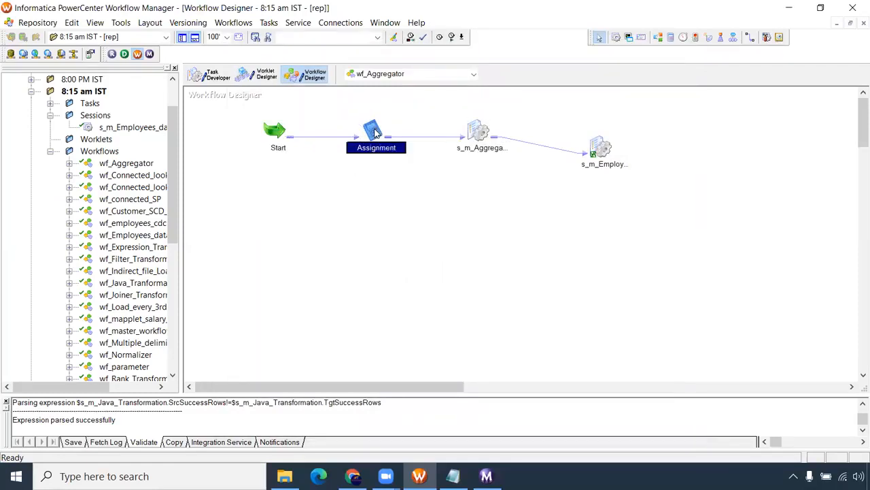
double_click(376, 132)
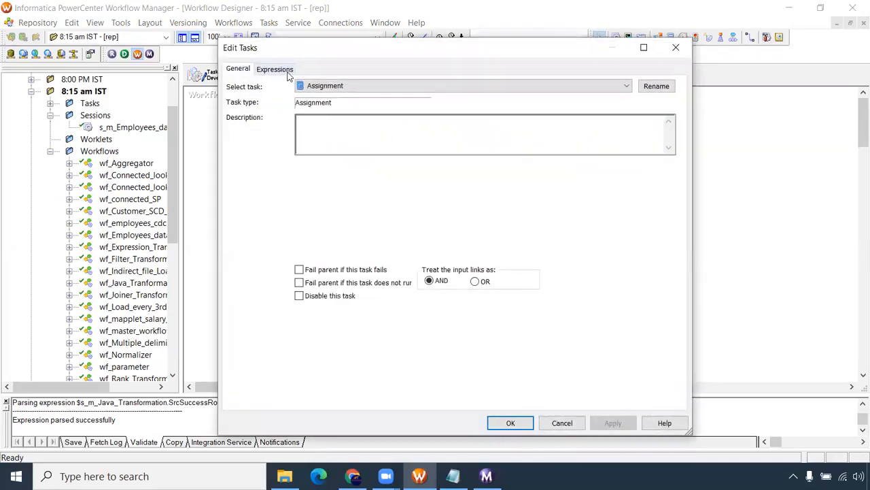
left_click(676, 47)
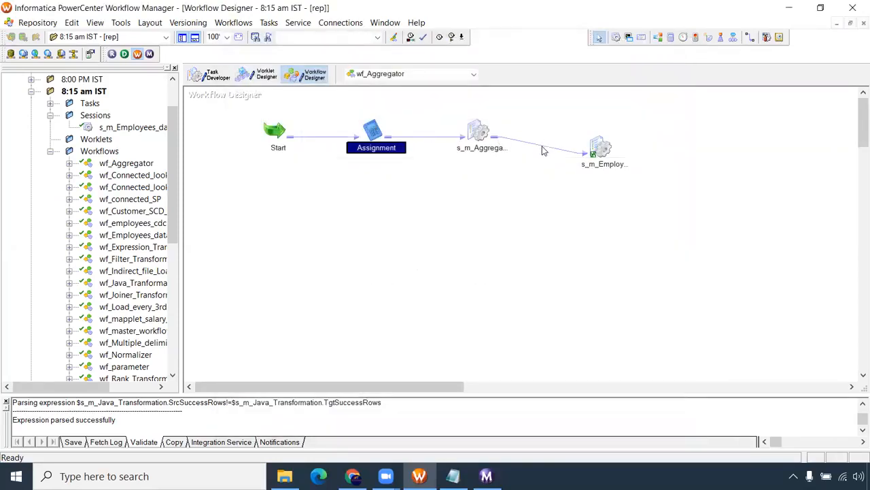
Delete both links of the Assignment task and place it below s_m_Aggregator.
left_click(424, 137)
key("Delete")
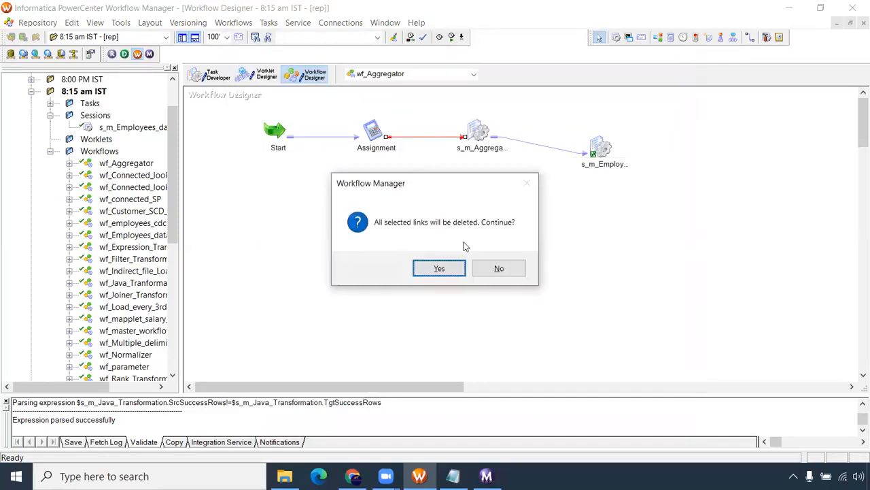
left_click(448, 267)
left_click_drag(373, 133, 480, 185)
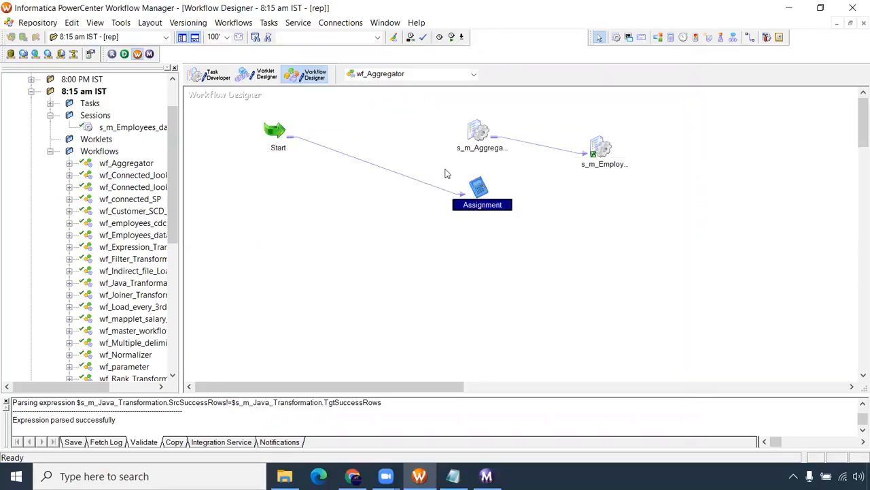
left_click(412, 178)
key("Delete")
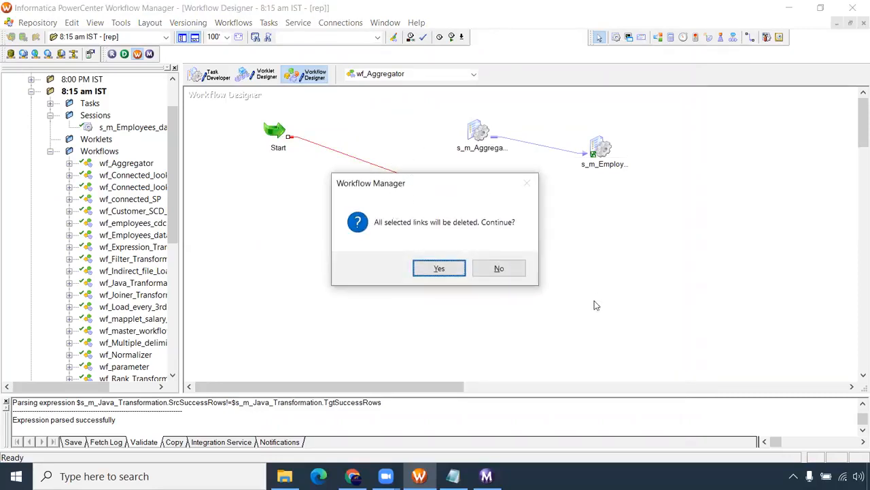
left_click(435, 267)
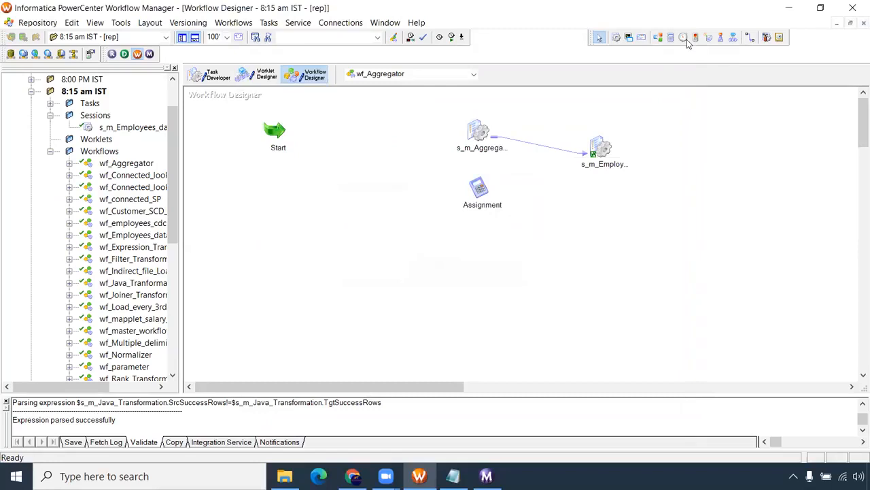
Link Start to s_m_Aggregator, s_m_Aggregator to Assignment, and Assignment to s_m_Employees_data, removing the direct link between the two sessions.
left_click(750, 40)
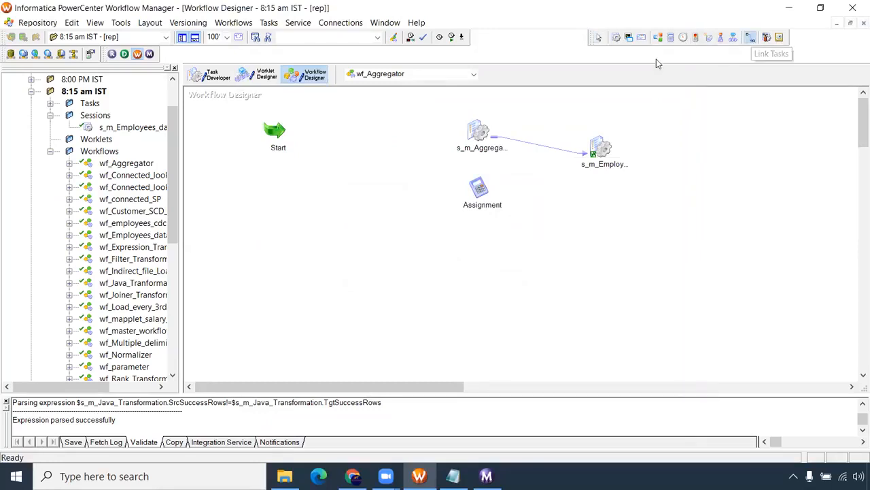
left_click_drag(275, 130, 466, 205)
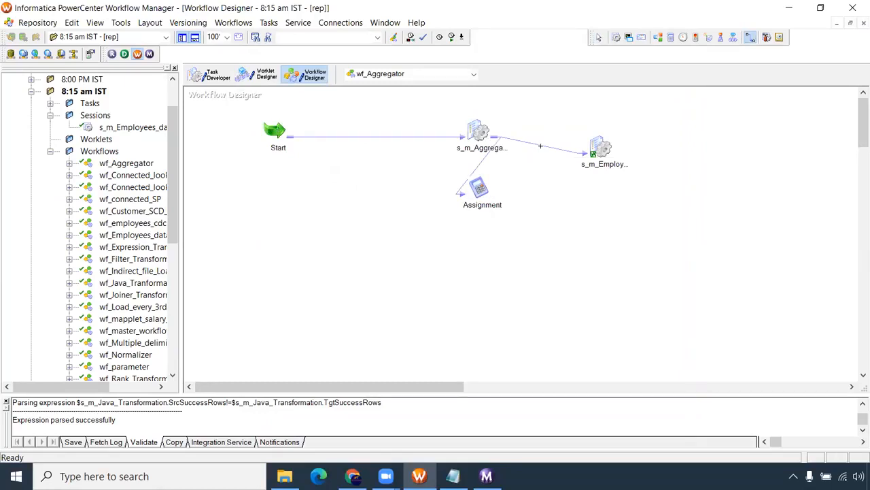
double_click(545, 145)
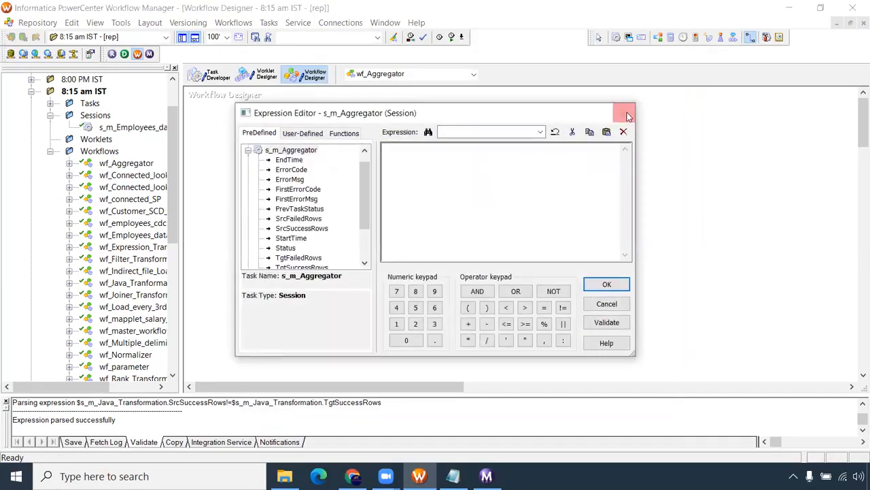
left_click(627, 115)
left_click(540, 145)
key("Delete")
key("Return")
left_click(750, 37)
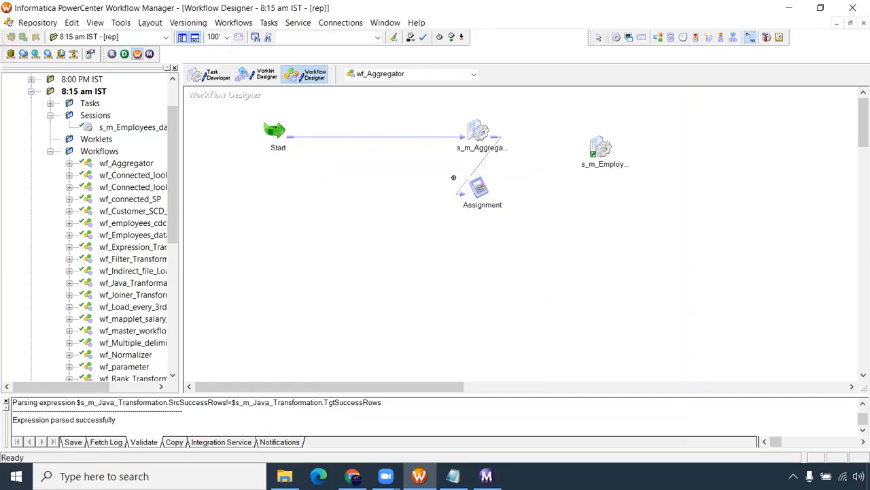
left_click_drag(479, 189, 601, 149)
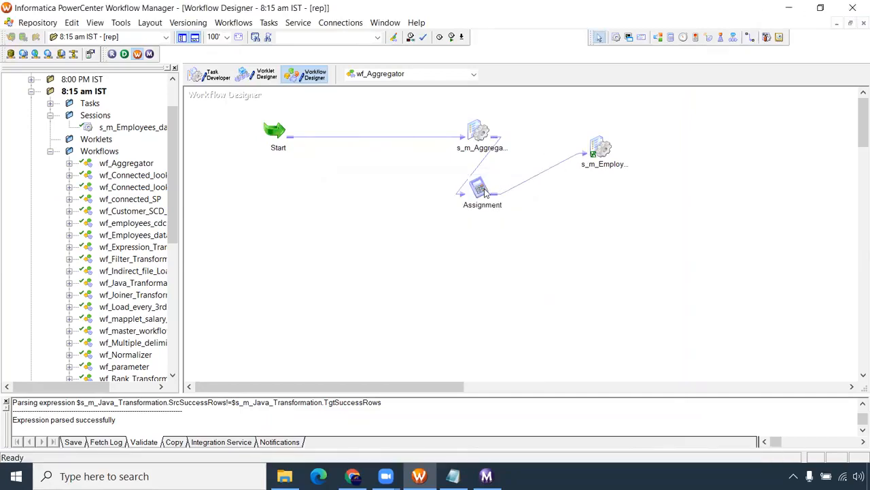
Add an expression to the Assignment task that sets $$cnt to $$cnt+1, and apply it.
double_click(485, 192)
left_click(285, 71)
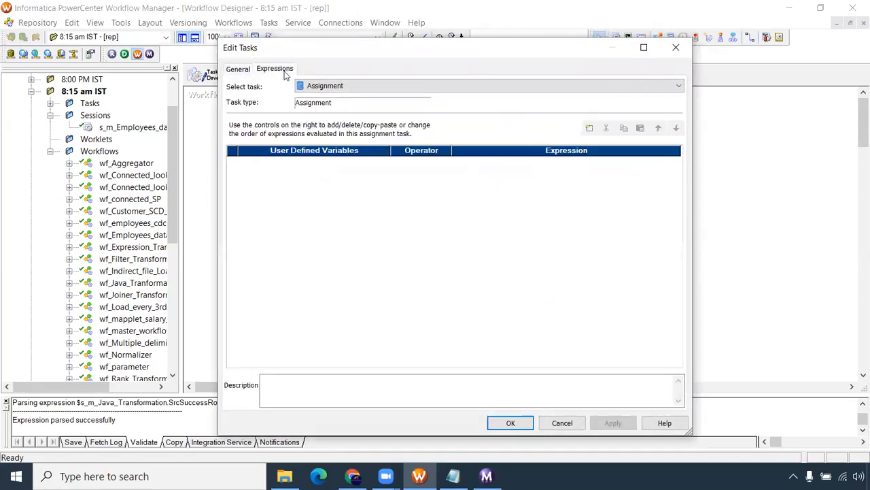
left_click(590, 128)
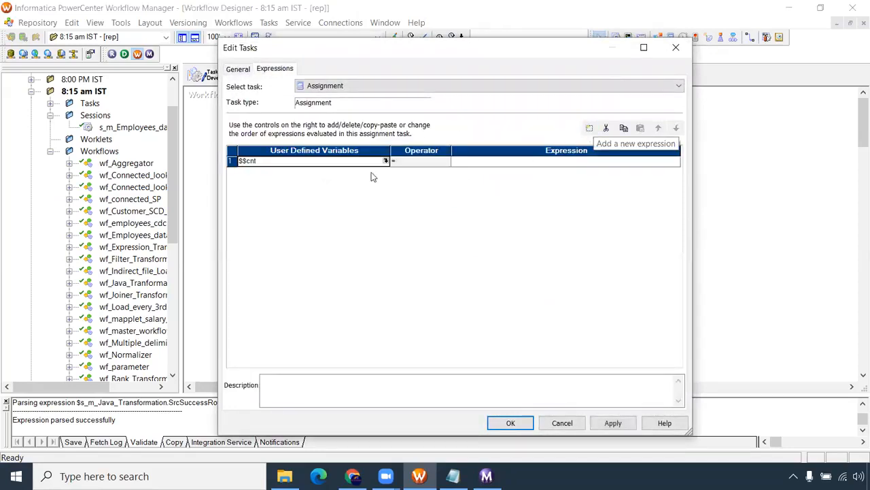
left_click(460, 163)
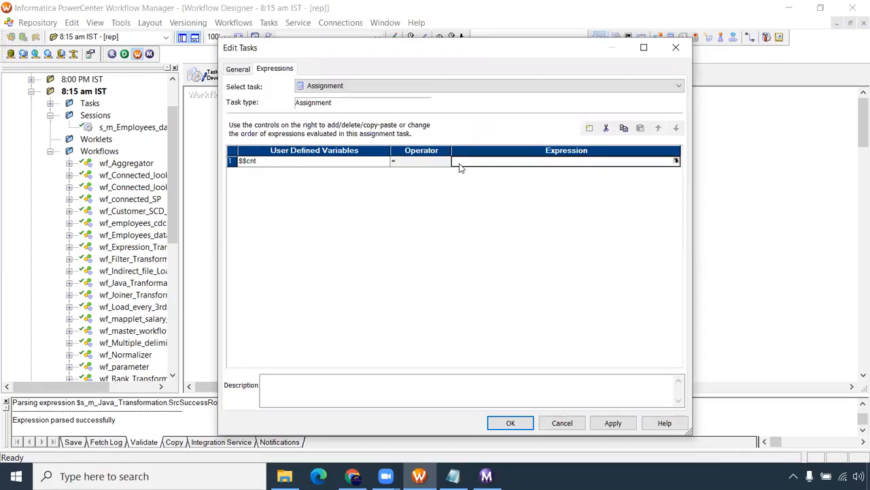
left_click(675, 162)
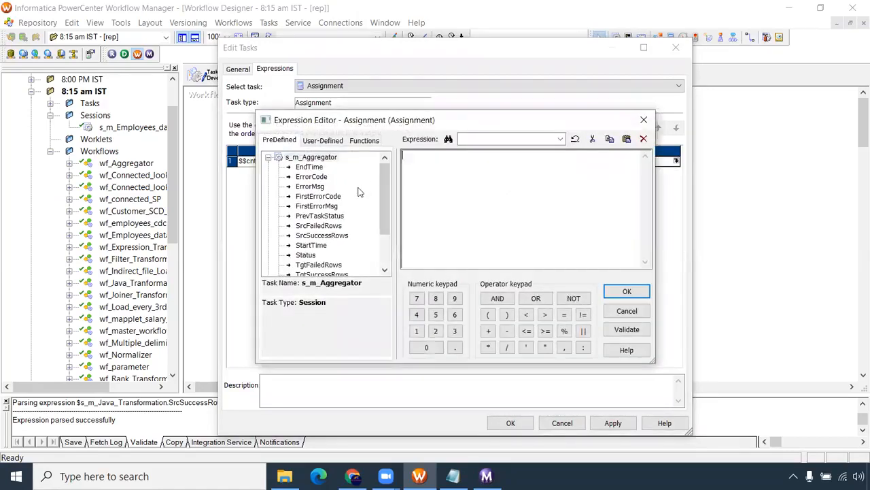
left_click(322, 140)
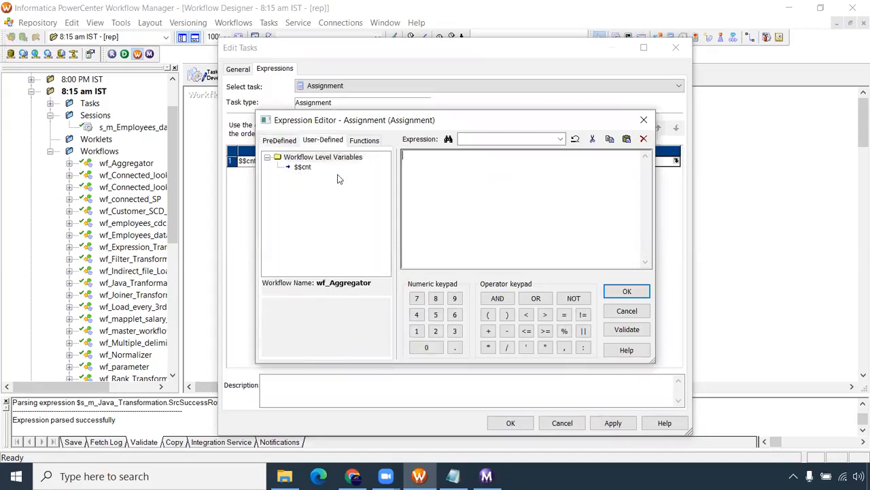
left_click_drag(302, 167, 449, 156)
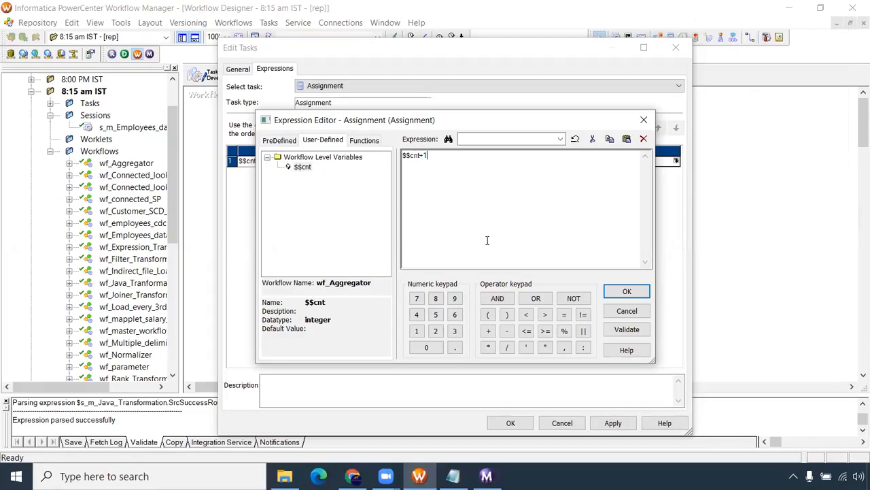
scroll(487, 240, "up", 4, "ctrl")
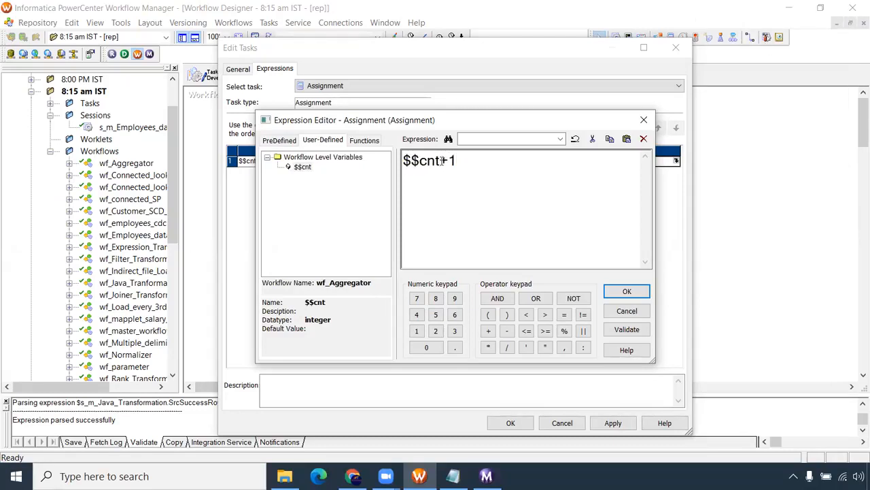
left_click(626, 291)
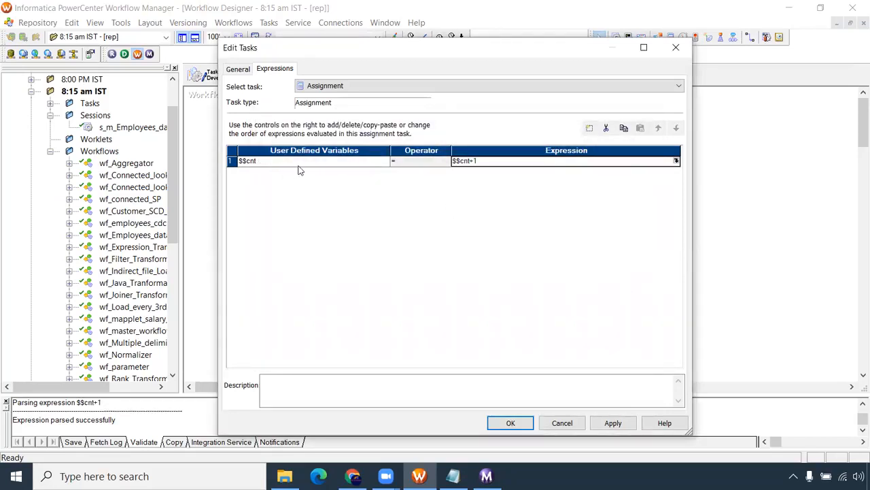
left_click(613, 423)
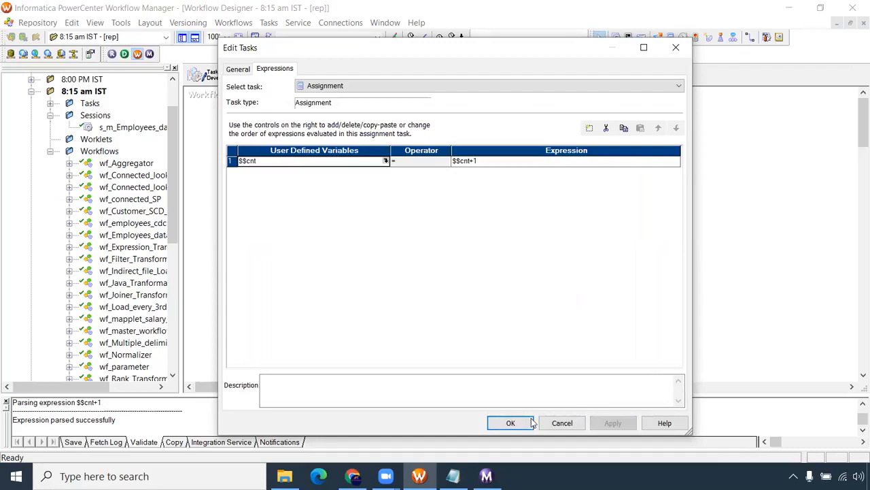
left_click(513, 422)
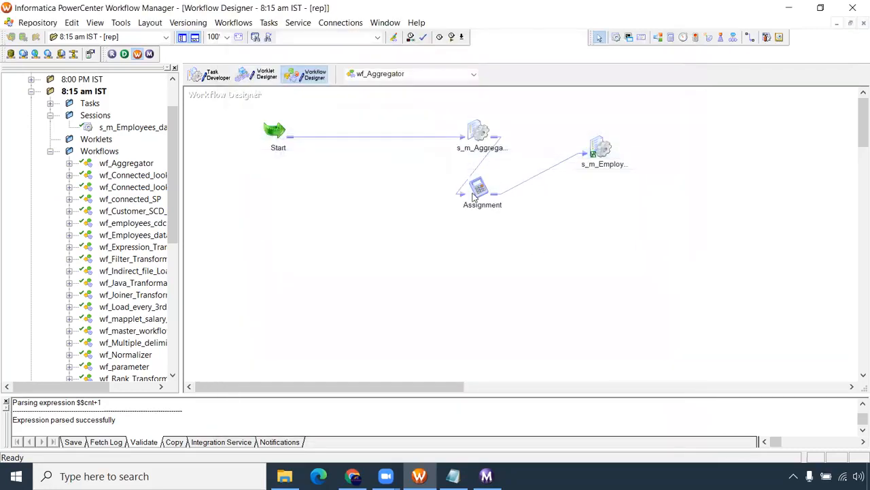
Space out Assignment and s_m_Employees_data, and set the condition $$cnt=3 on the link between them.
left_click_drag(601, 148, 663, 141)
left_click_drag(476, 187, 552, 173)
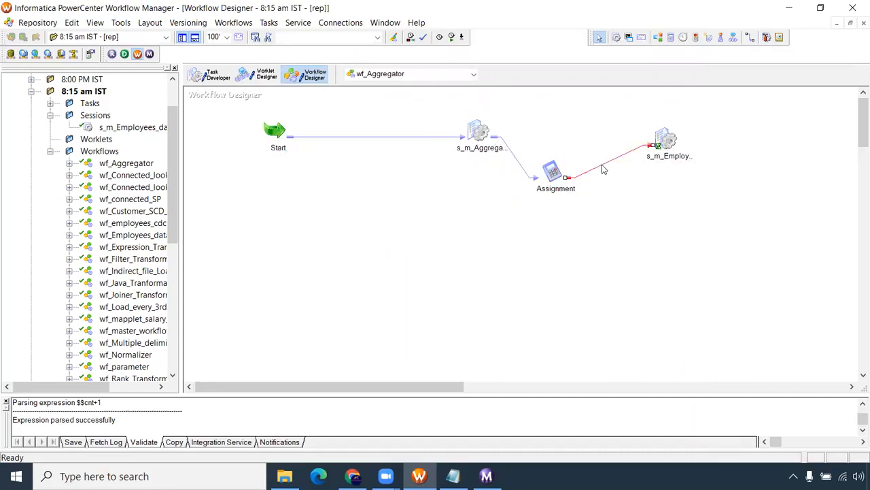
double_click(603, 166)
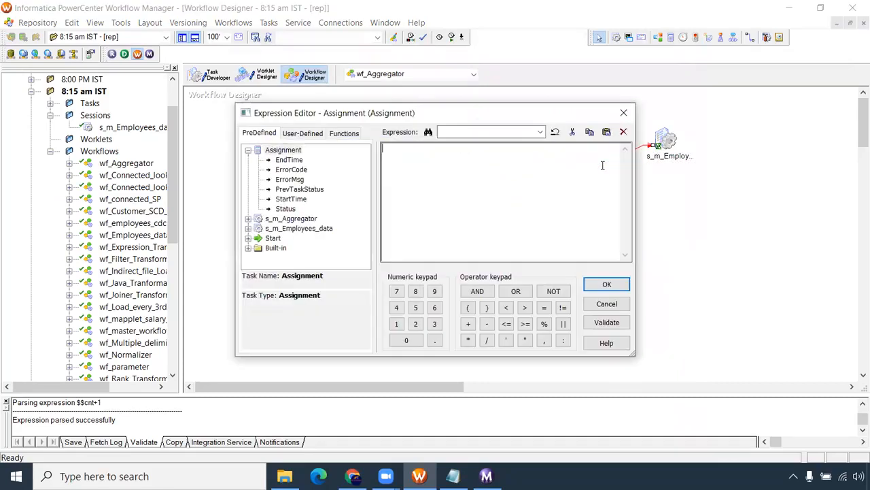
left_click(303, 134)
double_click(282, 159)
left_click(425, 149)
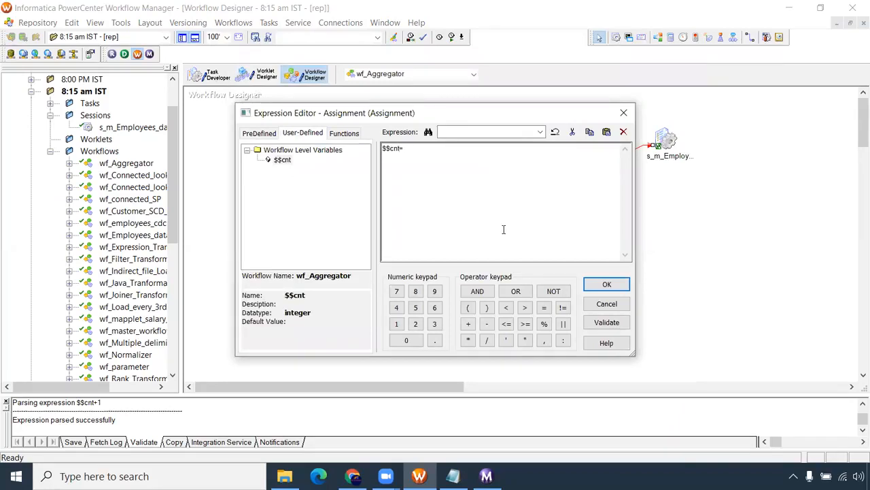
type("=3")
left_click(607, 284)
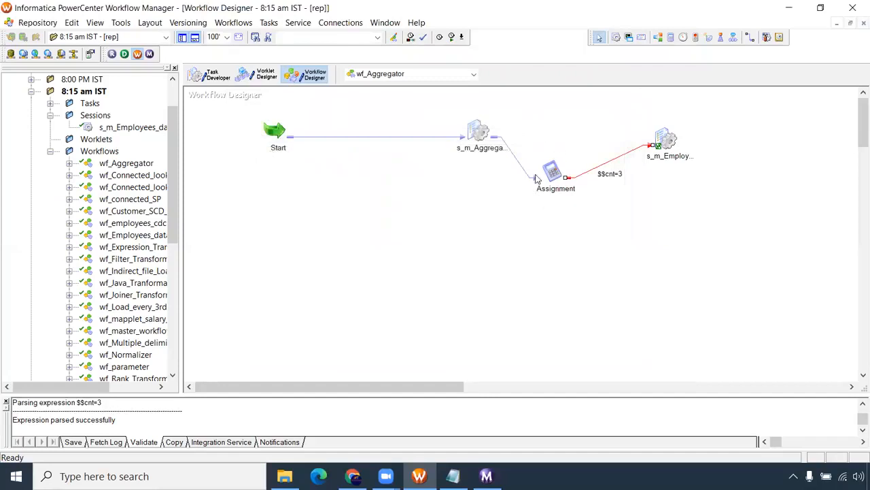
Save wf_Aggregator and arrange its tasks horizontally.
key("ctrl+s")
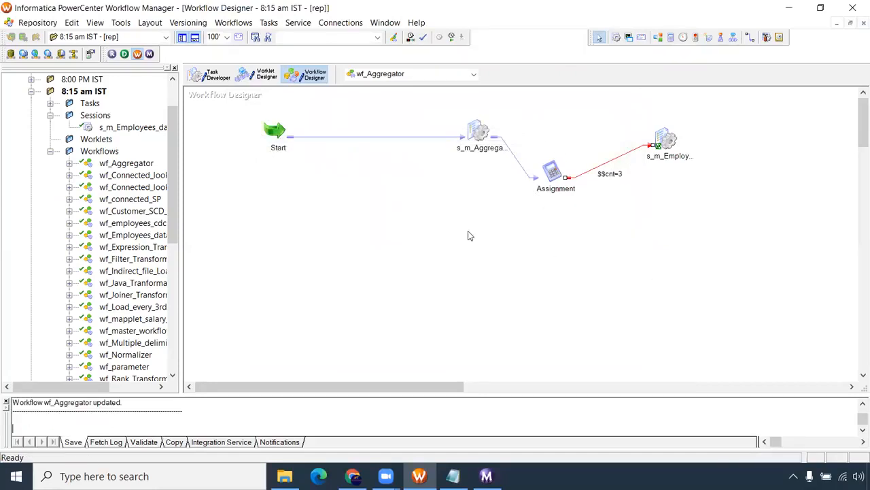
right_click(466, 234)
mouse_move(520, 234)
left_click(639, 233)
left_click_drag(465, 108, 518, 181)
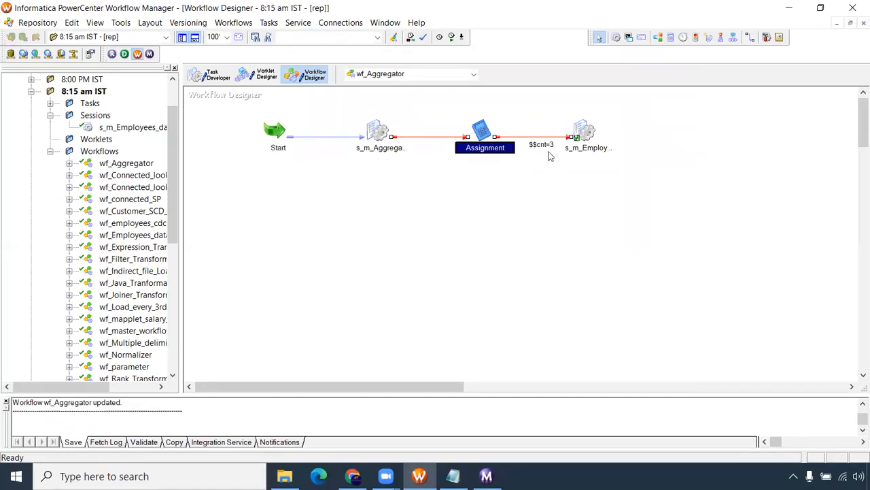
left_click_drag(539, 113, 544, 166)
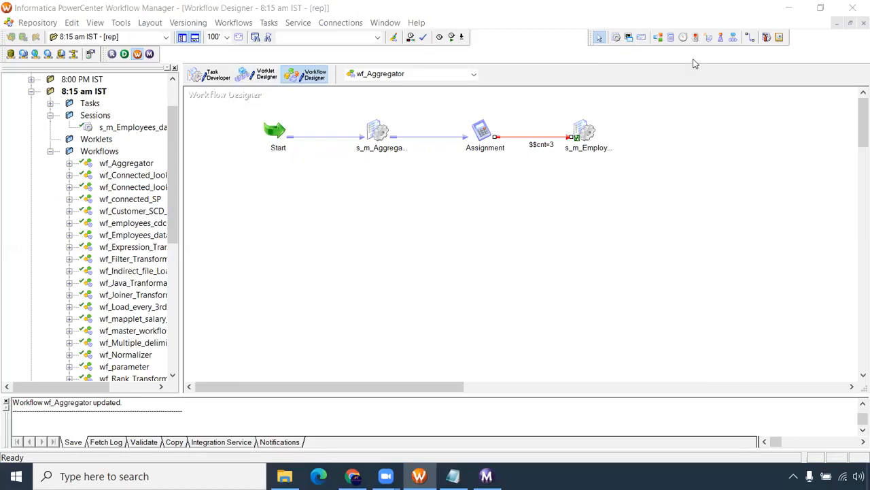
Add a second Assignment task after s_m_Employees_data and link the session to it.
left_click(750, 38)
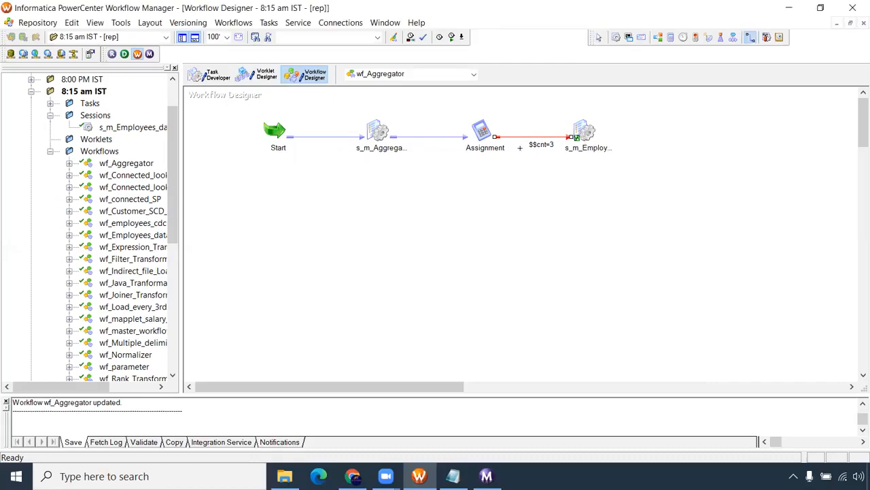
left_click(658, 37)
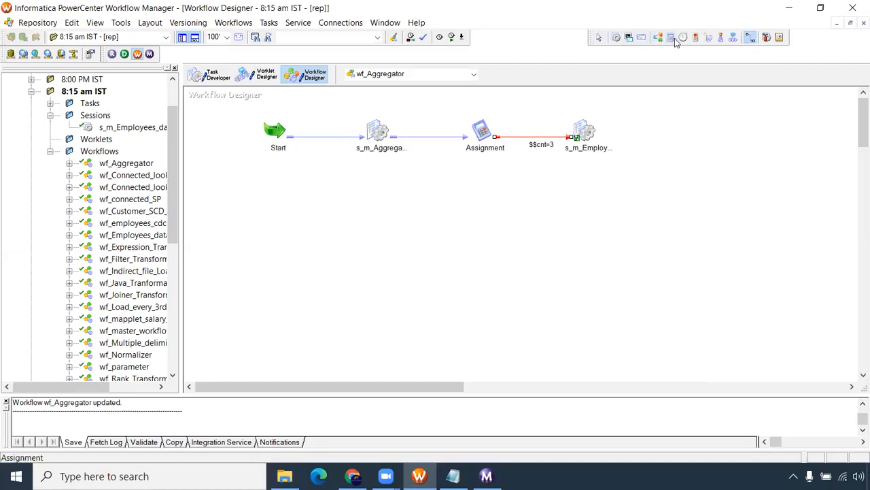
left_click(671, 130)
left_click(750, 38)
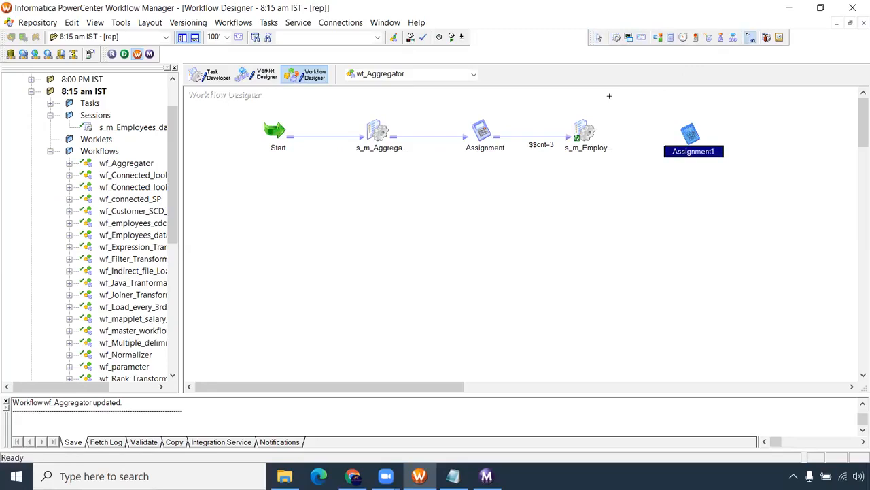
left_click_drag(597, 125, 688, 133)
Add an expression to the Assignment1 task that sets $$cnt to 0, and apply it.
double_click(690, 133)
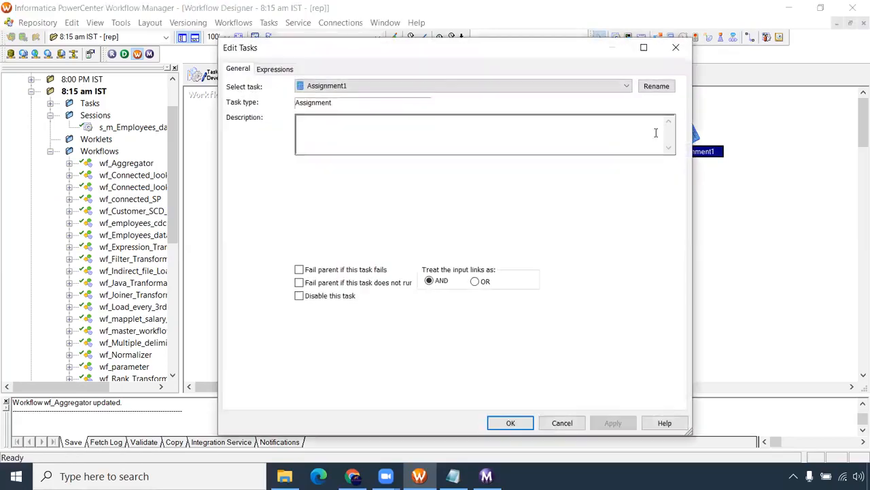
left_click(275, 69)
left_click(590, 128)
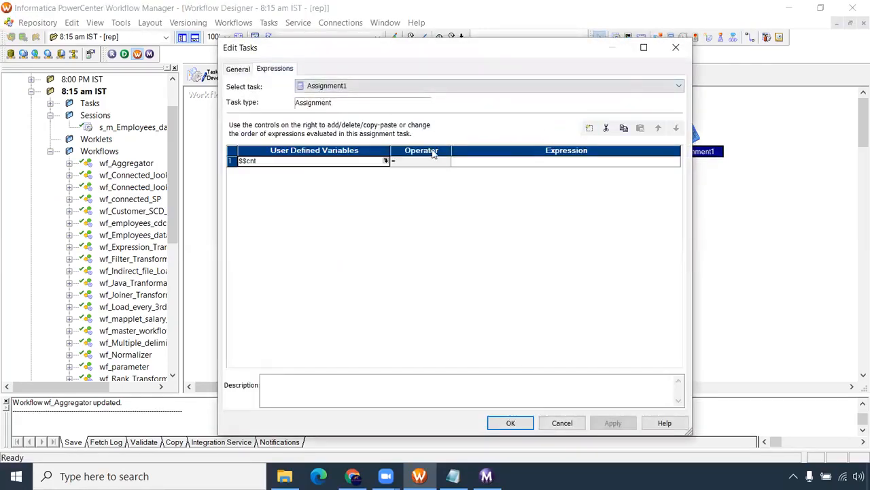
left_click(468, 165)
type("0")
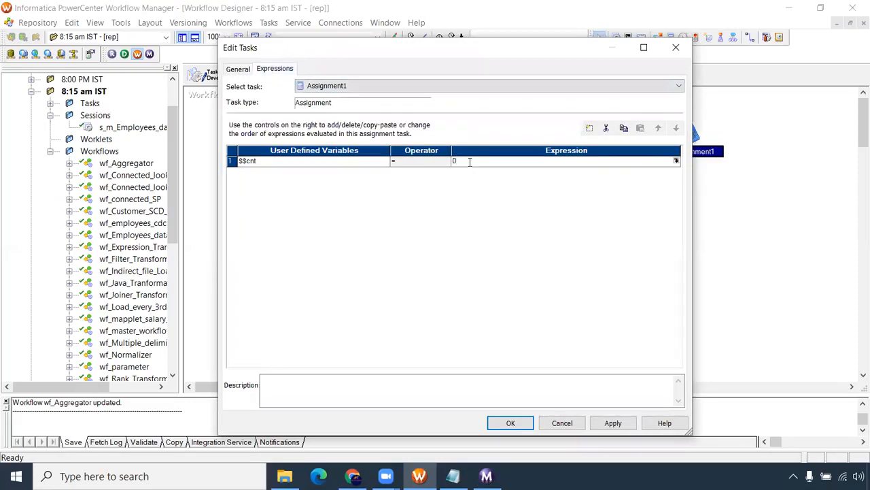
left_click(613, 423)
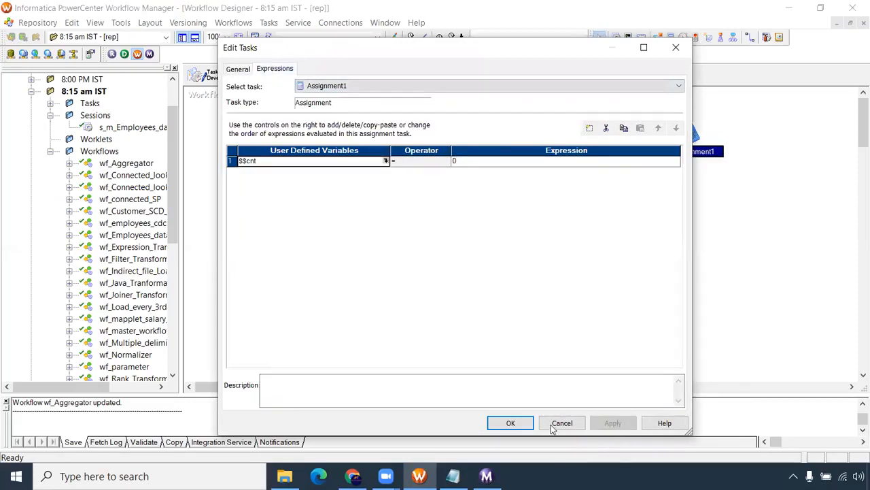
left_click(511, 423)
Start wf_Aggregator and show its run in a Workflow Monitor window placed below the workflow diagram.
left_click(519, 236)
right_click(397, 194)
left_click(467, 345)
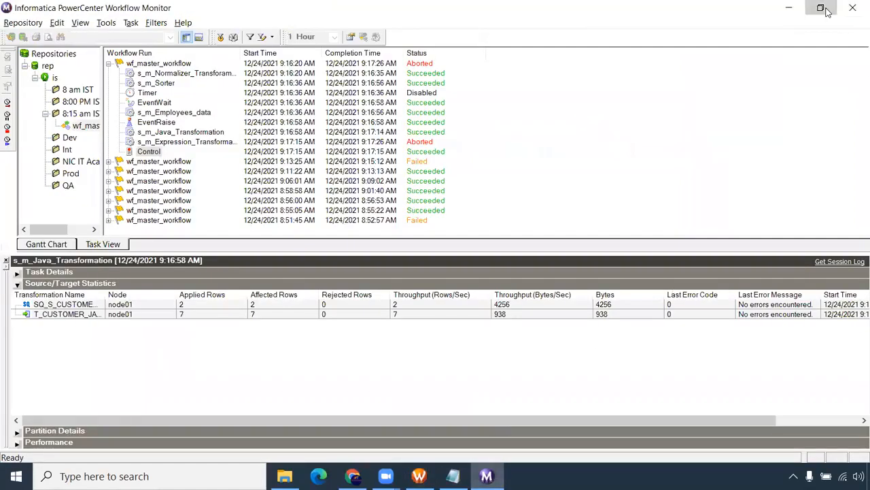
left_click(821, 7)
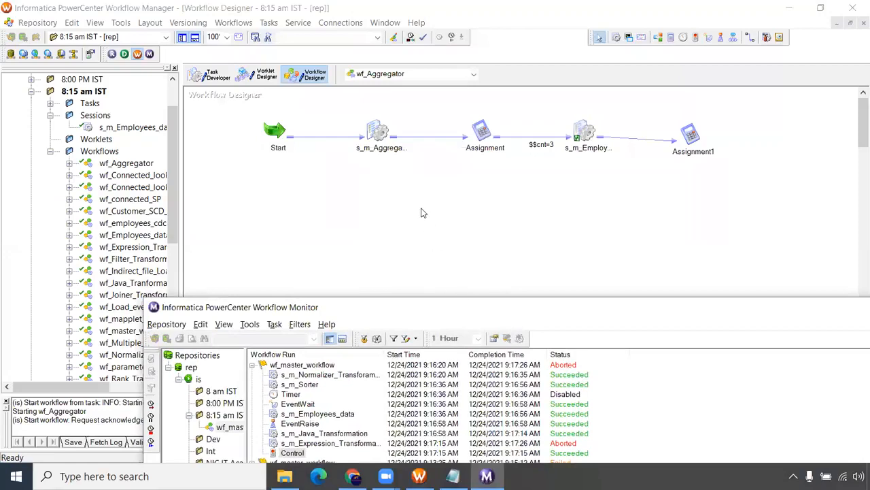
left_click_drag(443, 313, 373, 221)
left_click(160, 334)
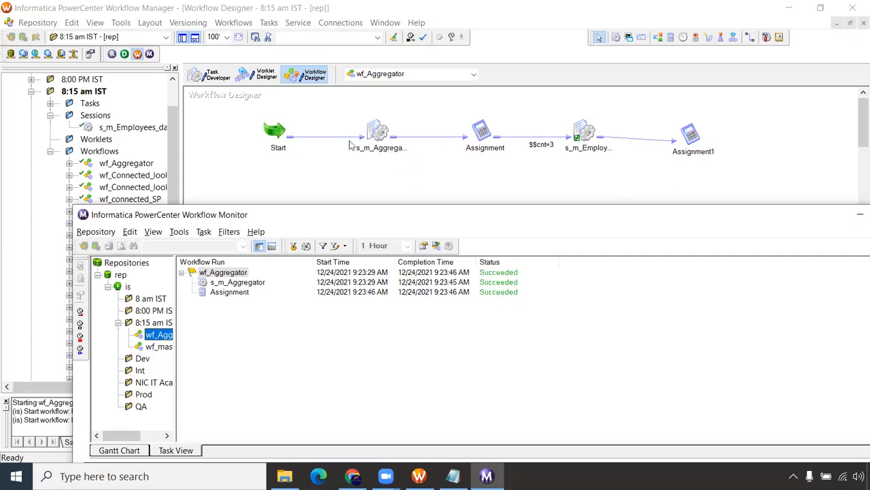
Maximize Workflow Monitor and open the workflow log of the wf_Aggregator run.
double_click(381, 214)
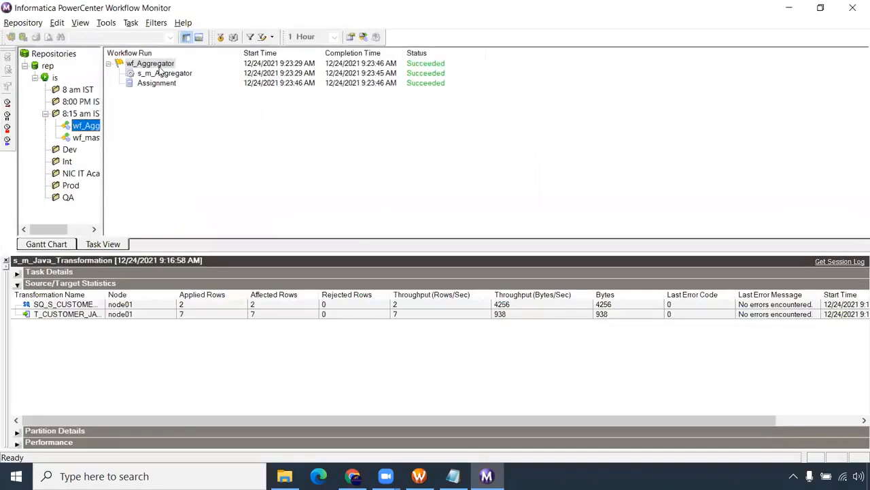
right_click(158, 66)
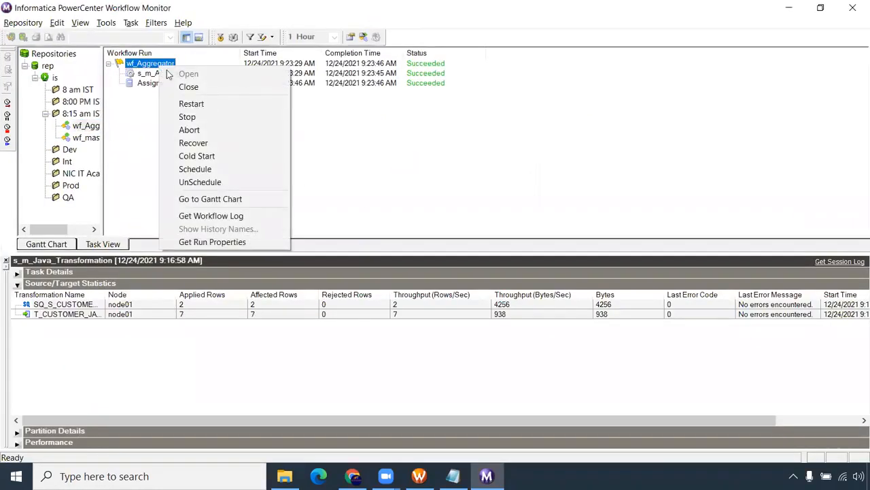
left_click(234, 218)
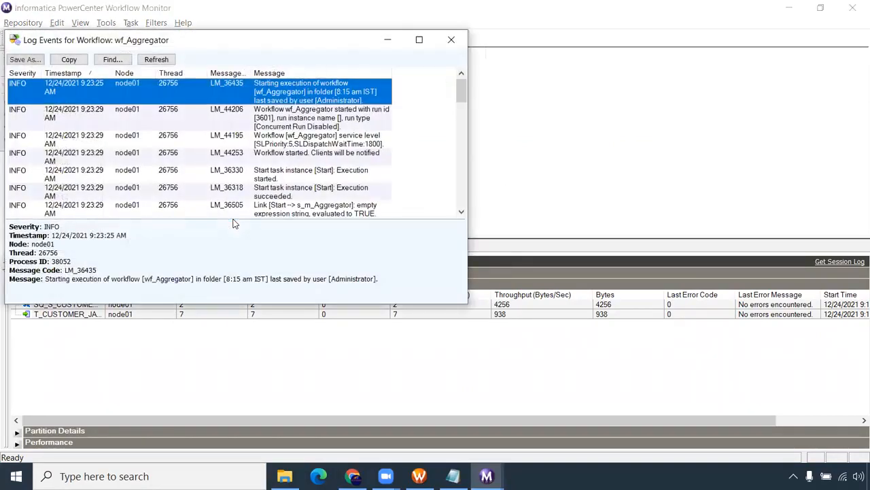
Examine the maximized workflow log for the $$cnt assignment, the s_m_Employees_data link condition and the persisted variable value, and close the log.
left_click(419, 40)
scroll(658, 149, "down", 2)
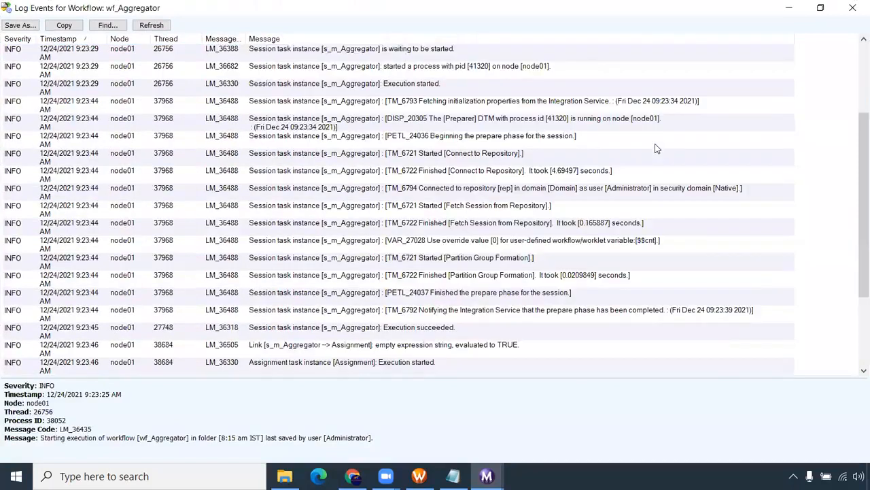
scroll(854, 238, "down", 2)
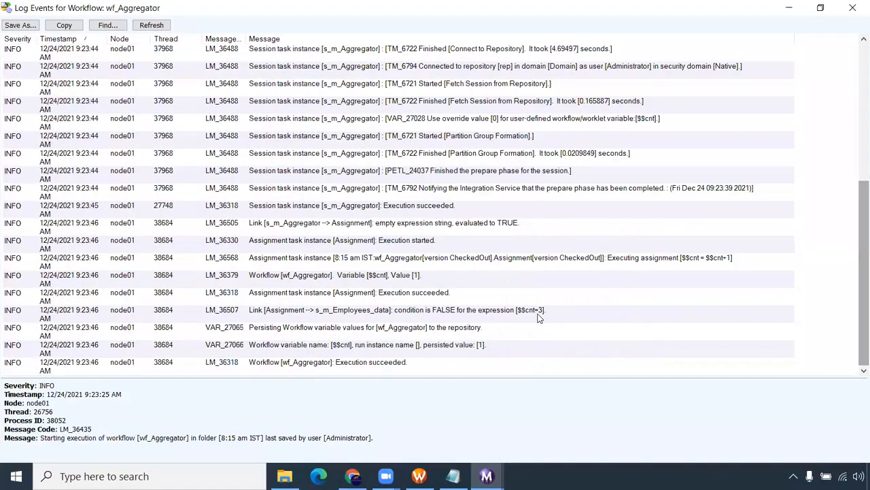
left_click(537, 318)
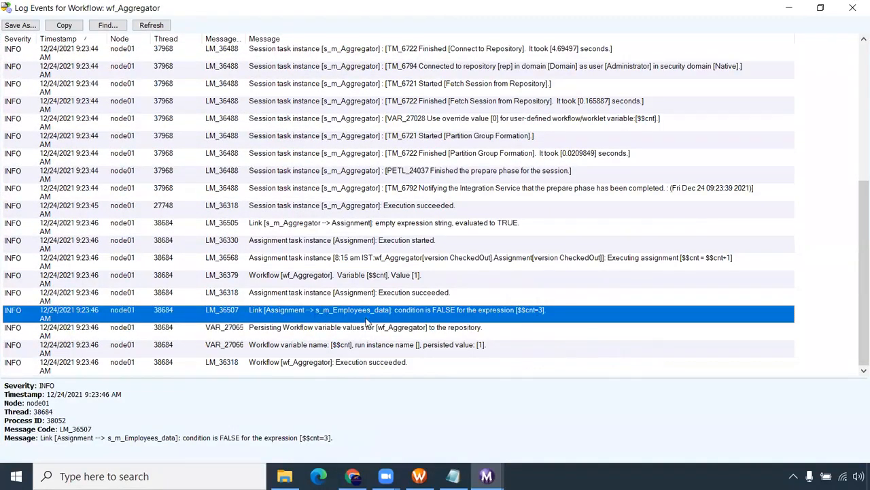
left_click(359, 275)
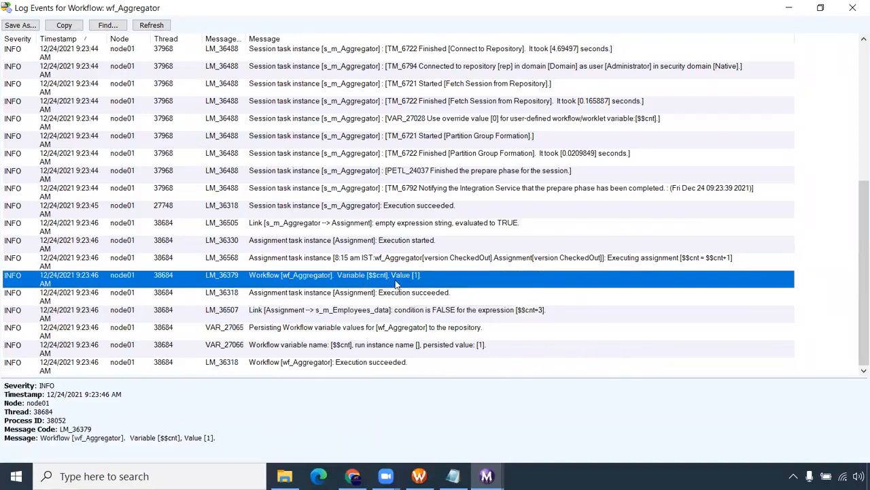
left_click(733, 256)
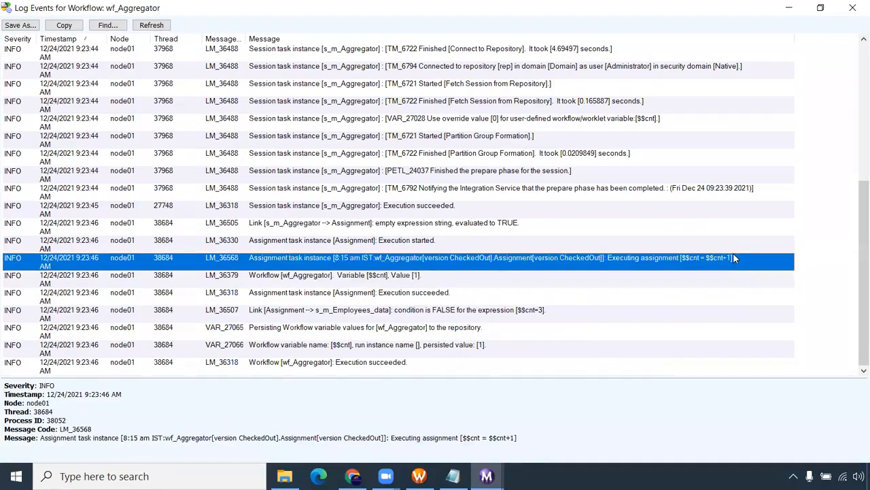
left_click(410, 276)
left_click(418, 311)
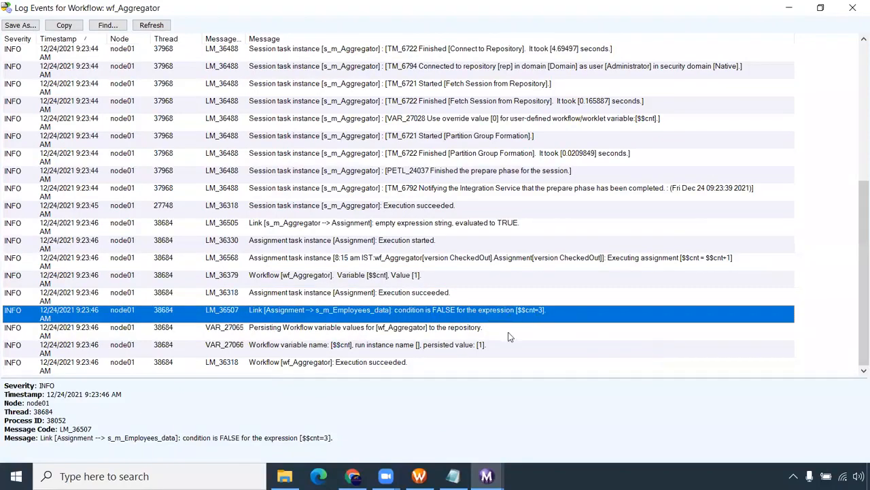
left_click(388, 333)
left_click(455, 346)
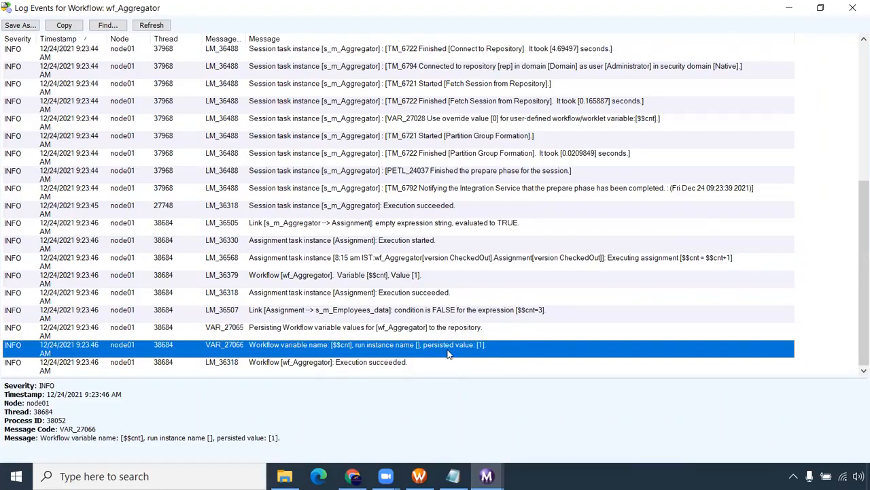
left_click(855, 11)
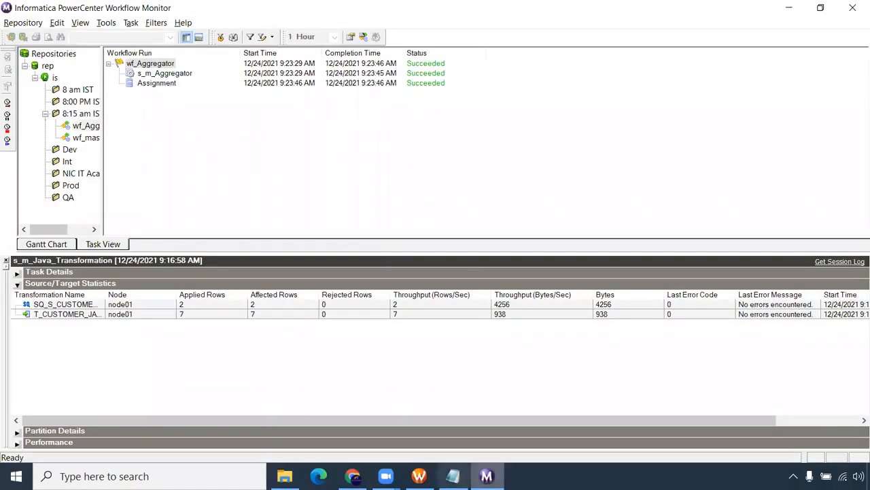
Restart wf_Aggregator from its existing run in Workflow Monitor and collapse the 9:23:29 AM run.
left_click(419, 476)
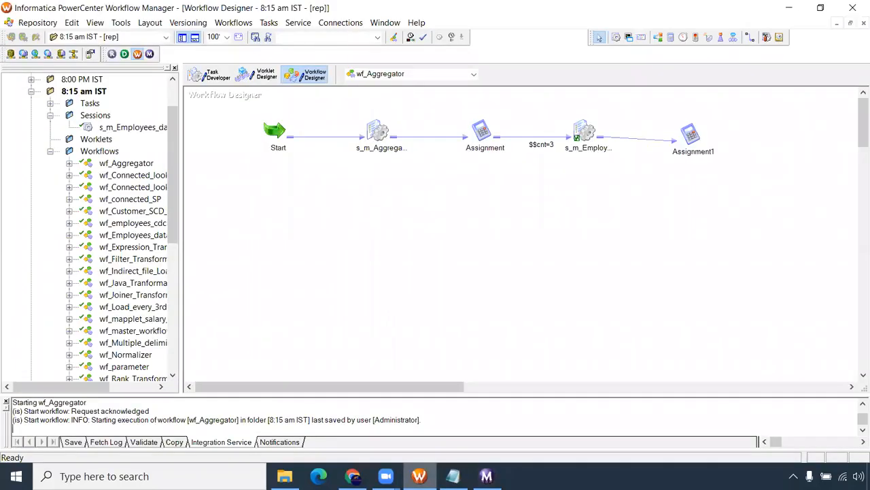
key("alt+Tab")
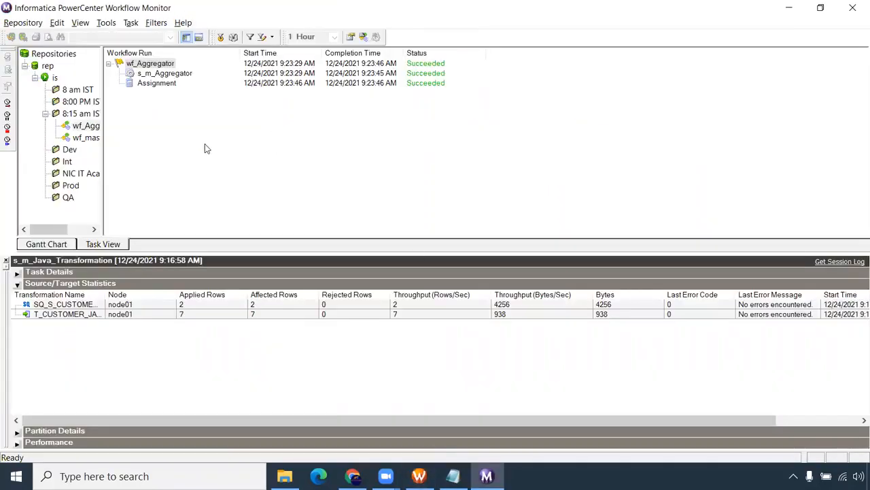
right_click(160, 63)
left_click(345, 160)
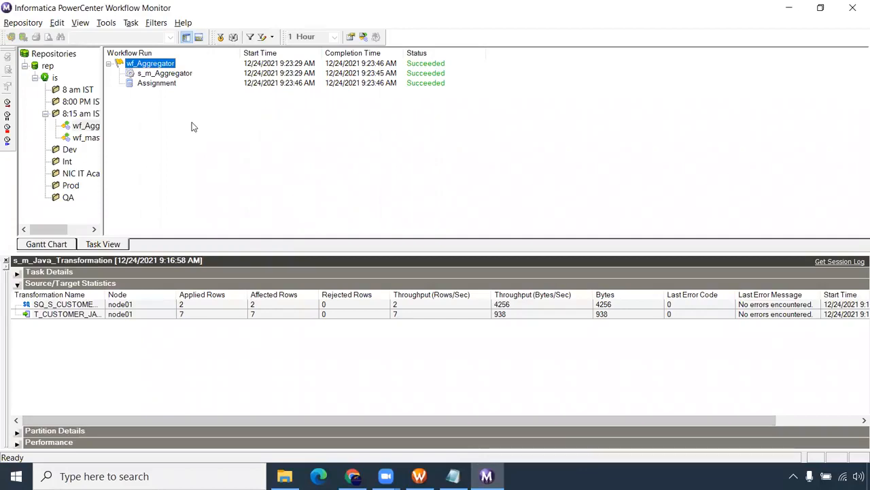
right_click(164, 85)
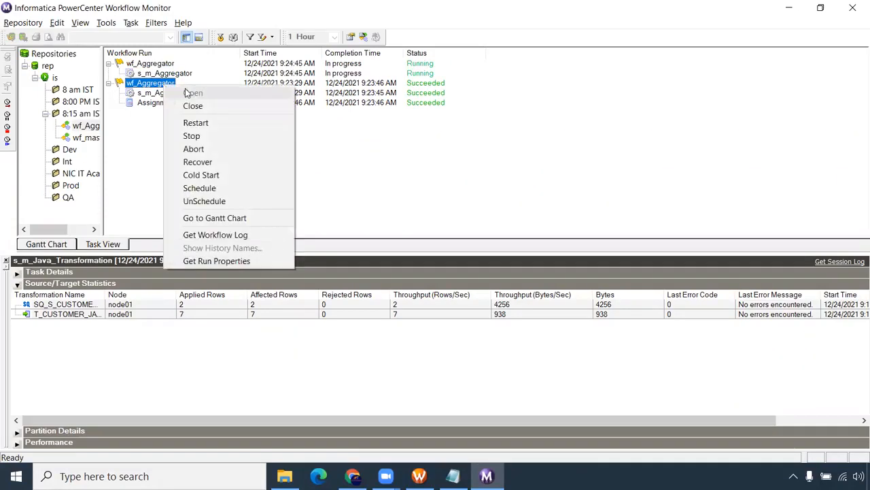
left_click(276, 139)
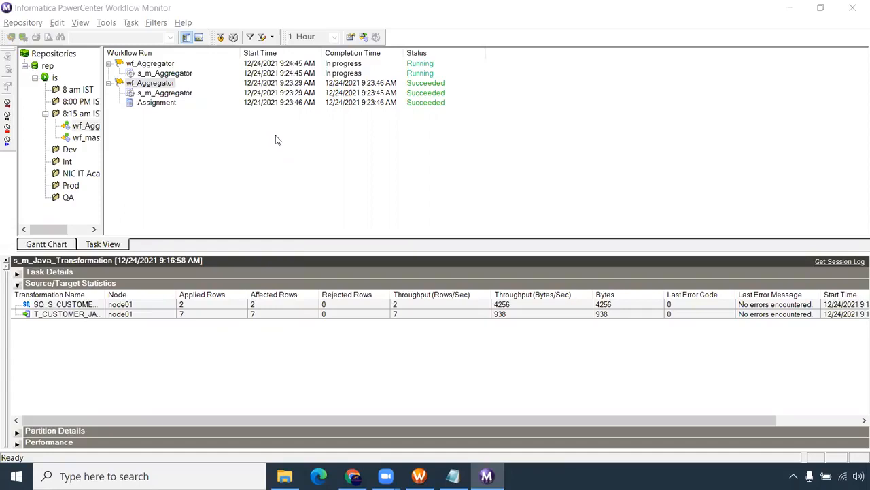
left_click(109, 83)
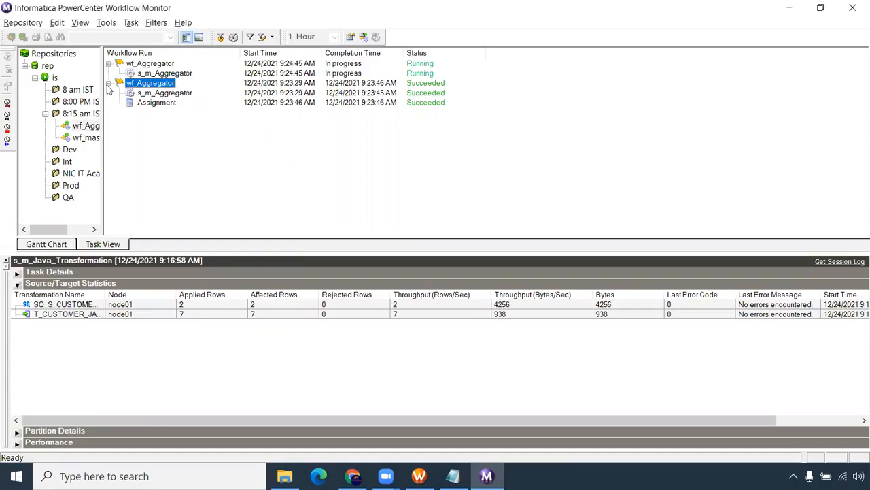
left_click(170, 74)
mouse_move(419, 476)
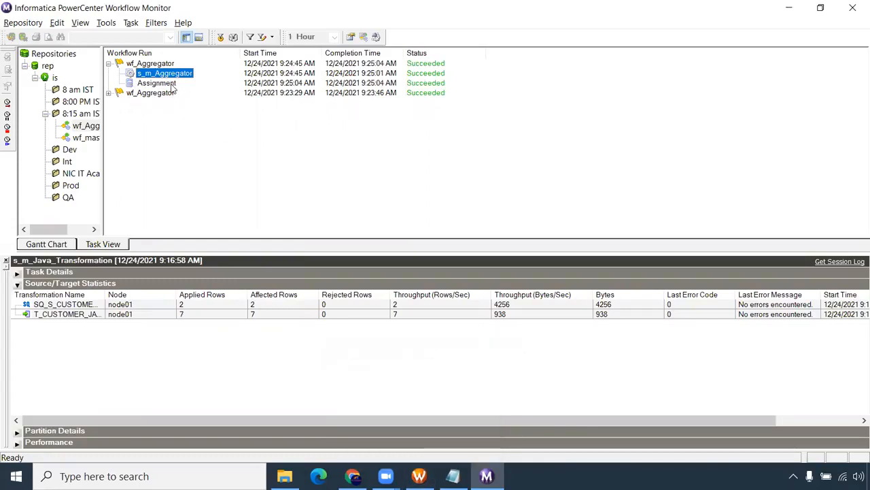
Open the workflow log of the second wf_Aggregator run, check the persisted value of $$cnt, and close the log.
right_click(158, 63)
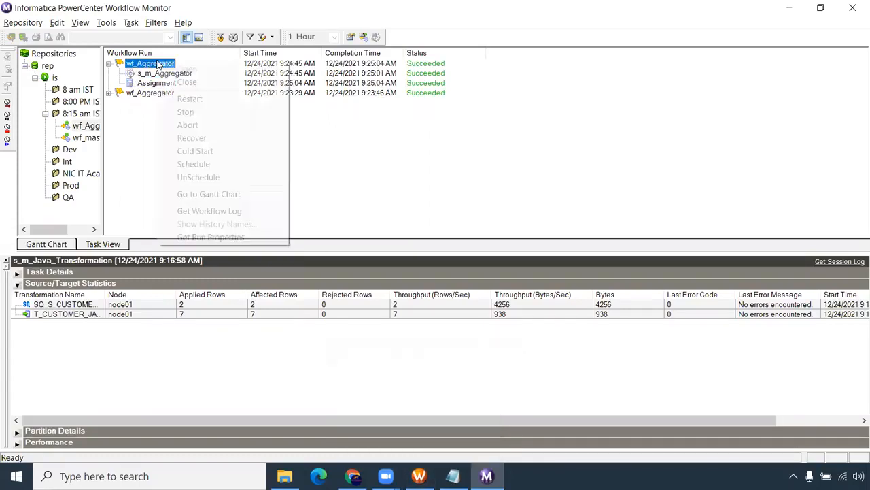
left_click(219, 210)
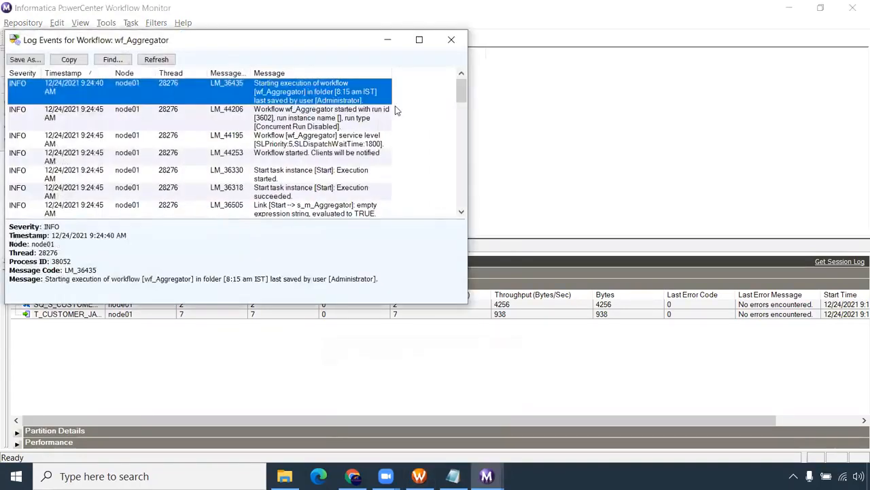
left_click(419, 39)
left_click_drag(855, 85, 693, 400)
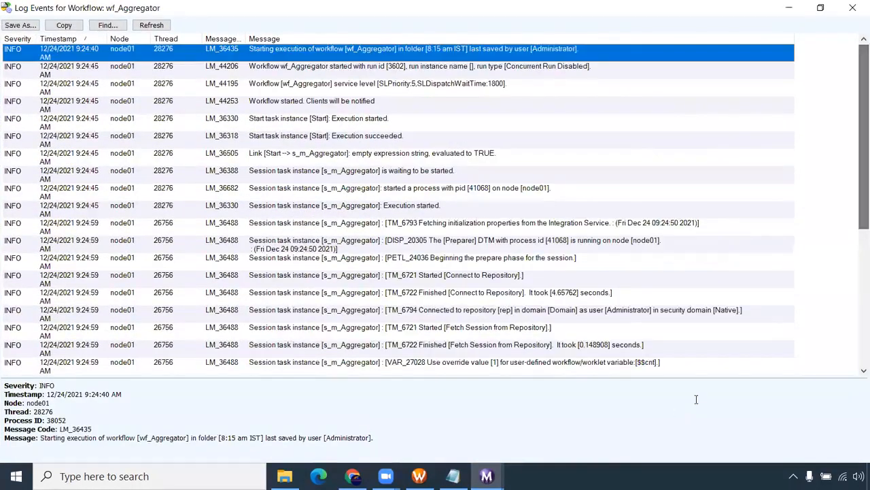
left_click_drag(854, 152, 787, 361)
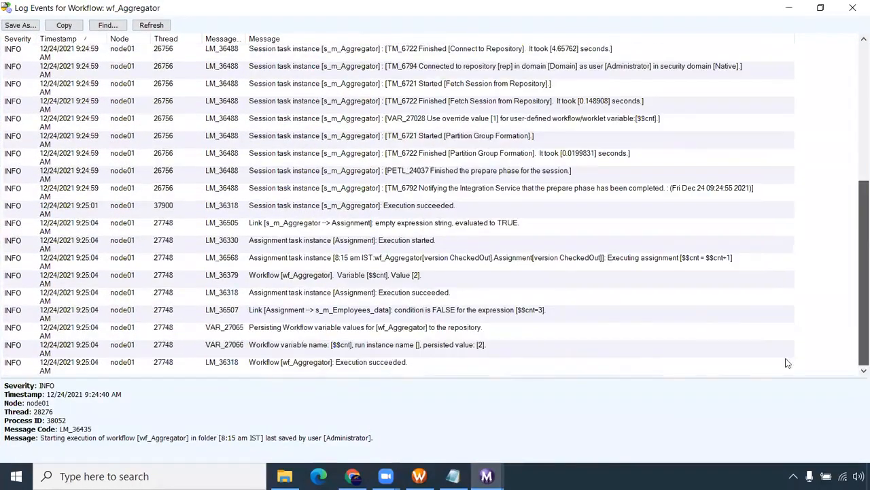
left_click(464, 345)
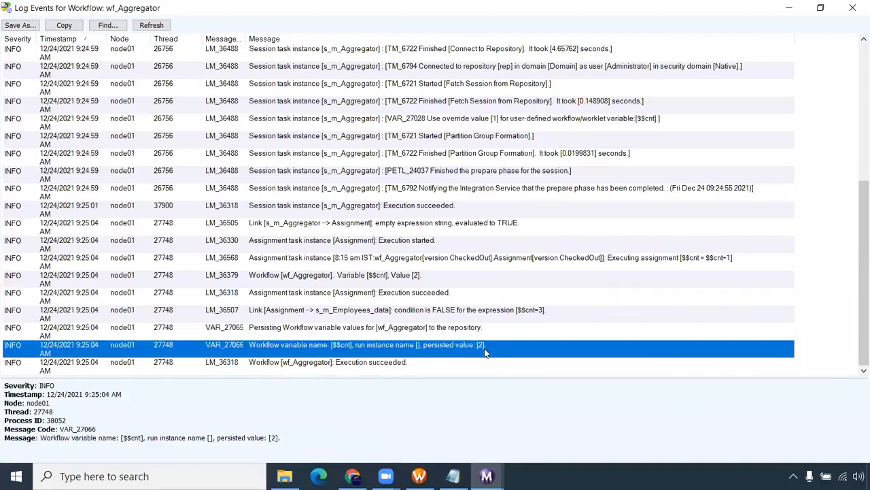
left_click(852, 7)
Restart wf_Aggregator for a third run, collapse the second run's tasks, and select s_m_Employees_data in the third run.
right_click(167, 63)
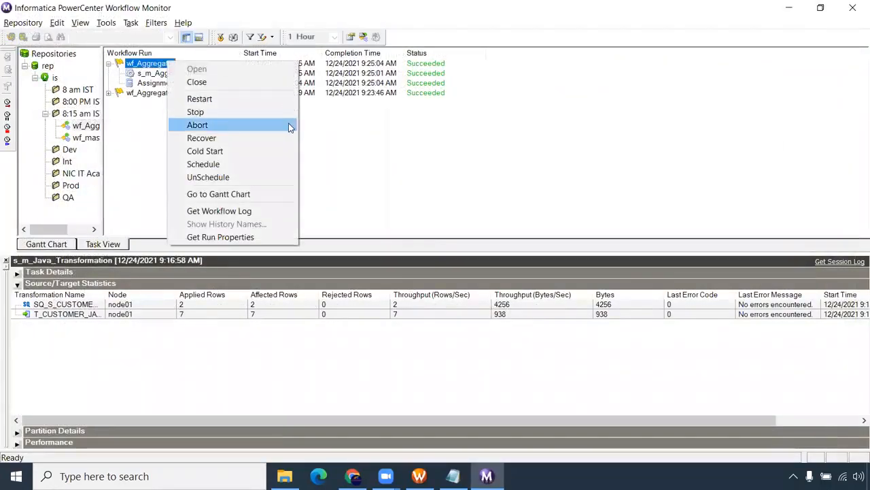
left_click(259, 99)
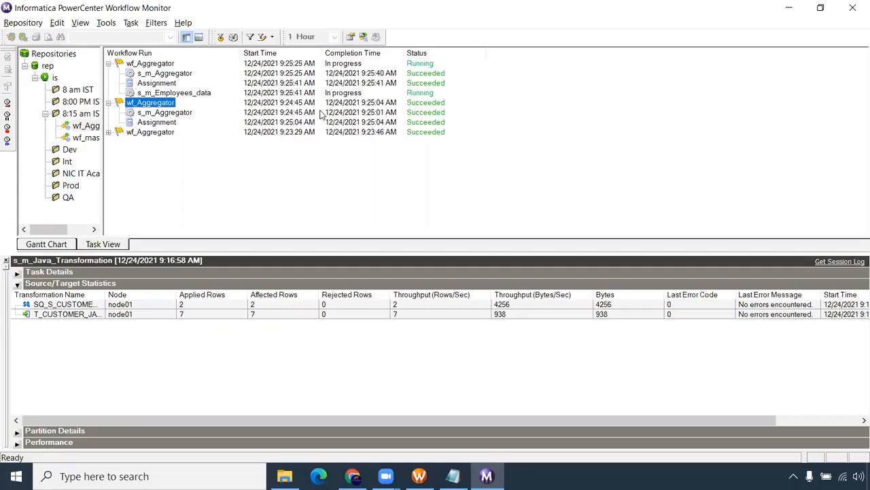
left_click(395, 47)
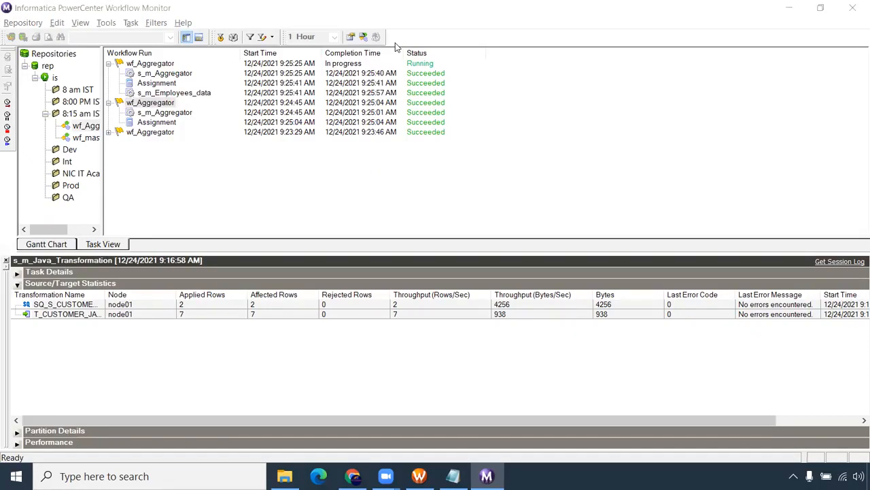
left_click(109, 104)
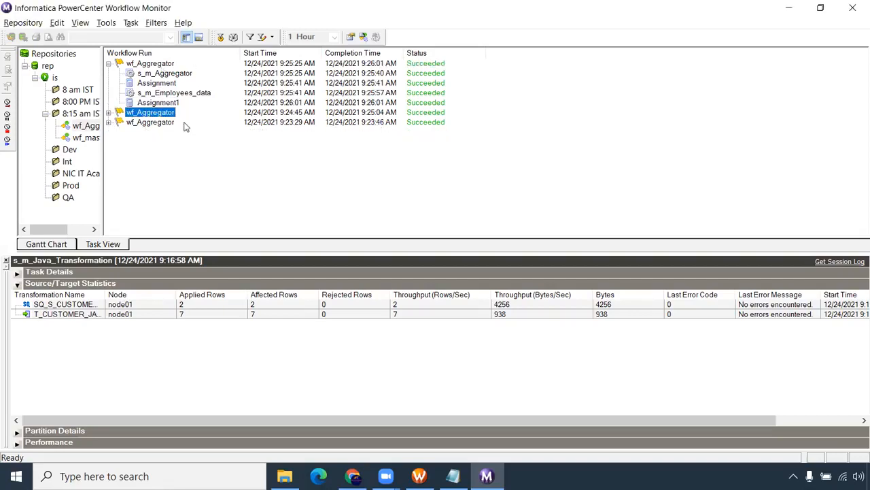
left_click(177, 94)
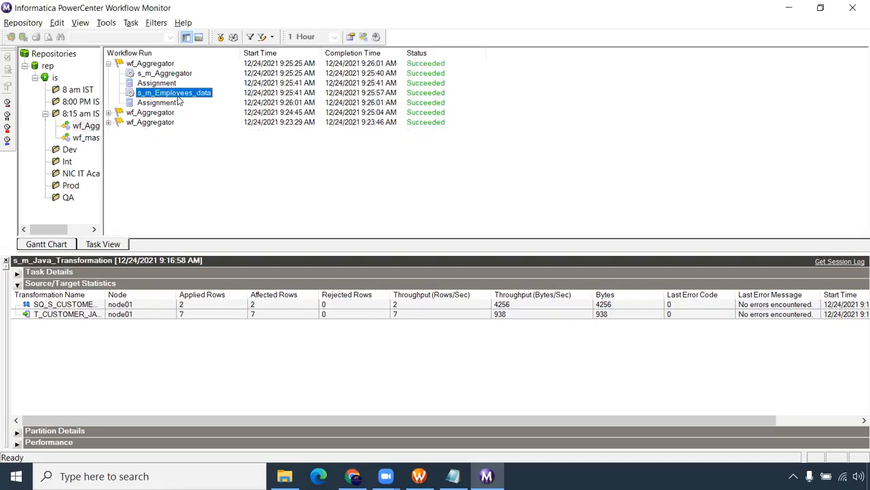
Restart wf_Aggregator for a fourth run and compare its tasks with those of the earlier runs, expanding the 9:24:45 AM run.
right_click(151, 64)
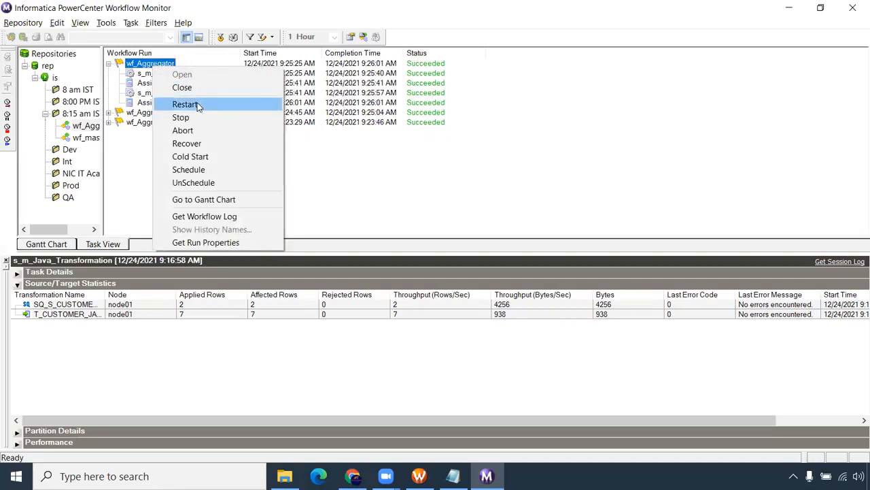
left_click(197, 105)
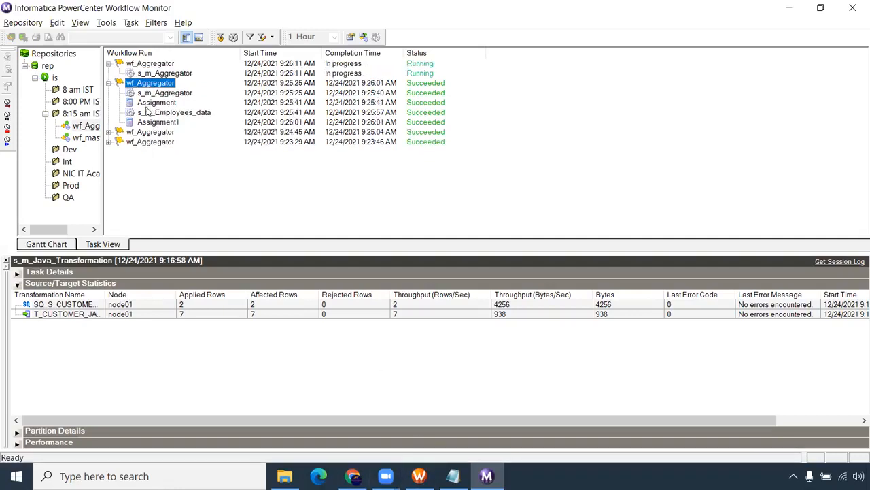
left_click(188, 114)
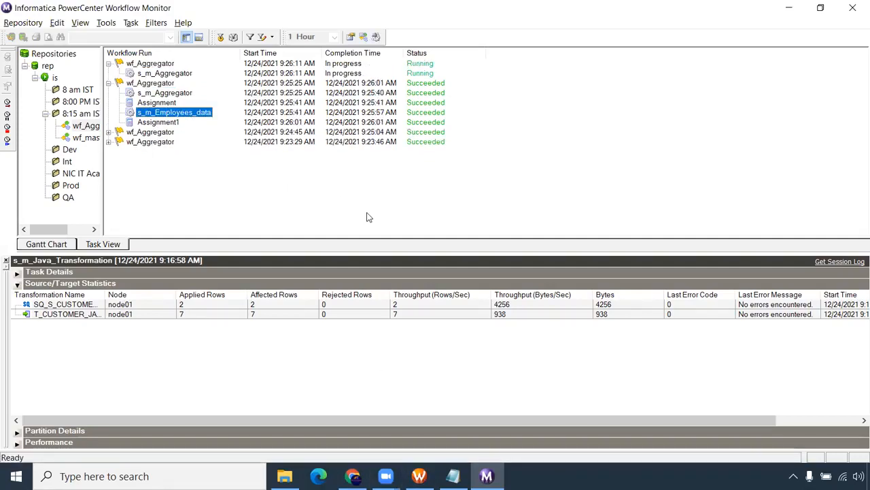
left_click(109, 132)
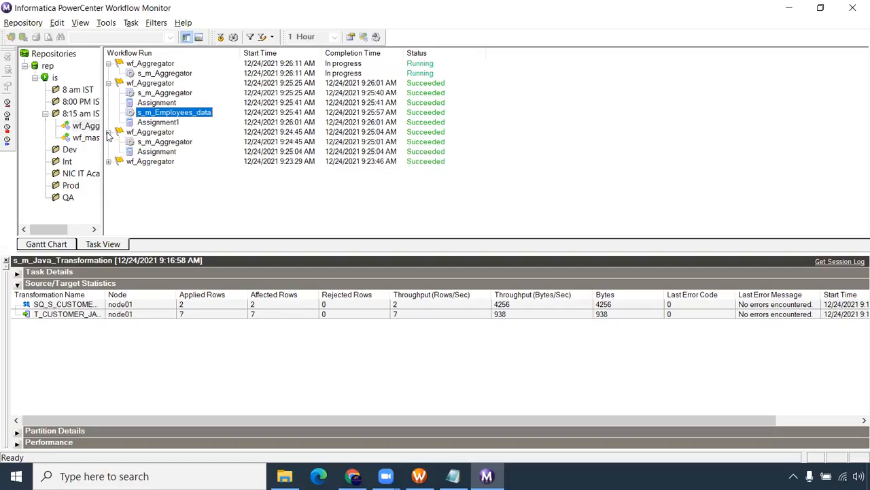
left_click(167, 75)
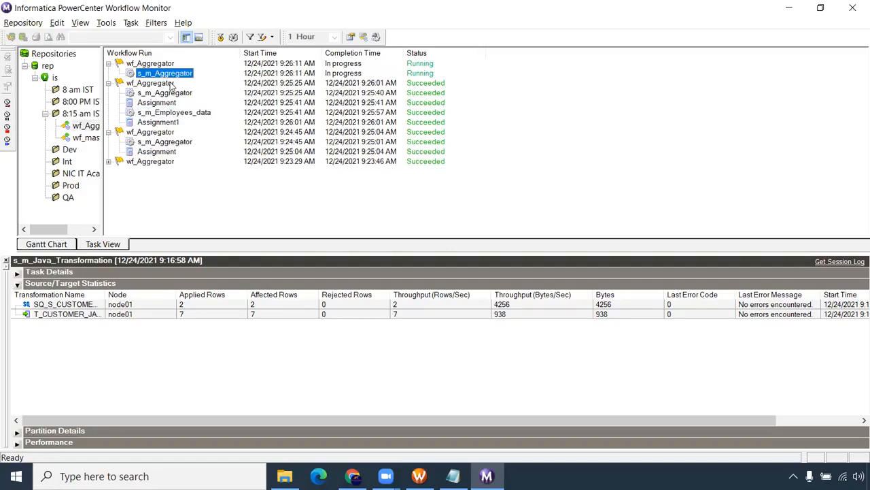
left_click(155, 122)
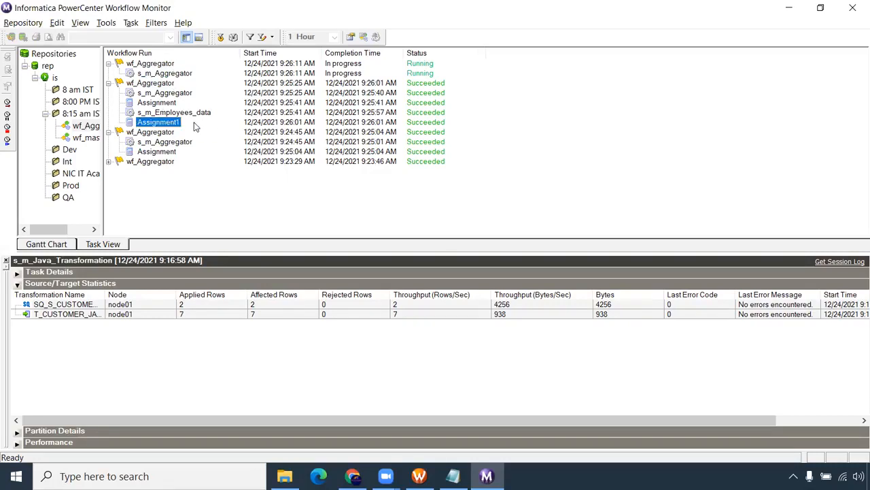
left_click(165, 73)
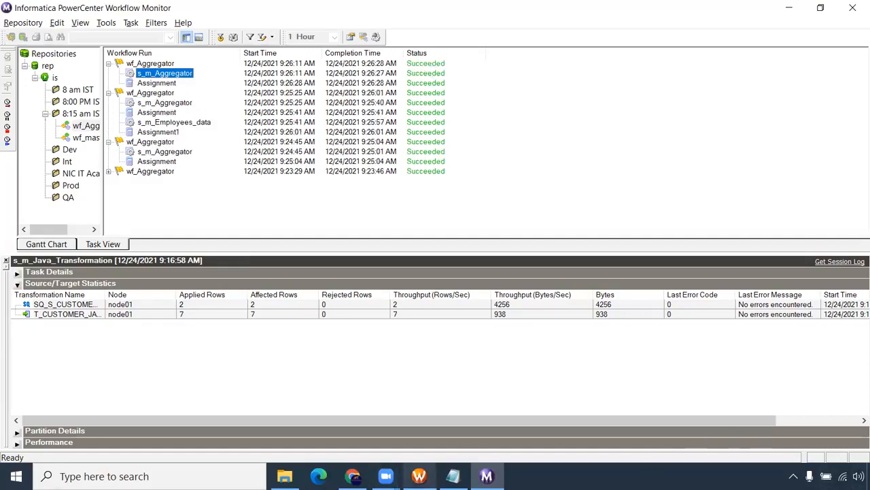
mouse_move(419, 476)
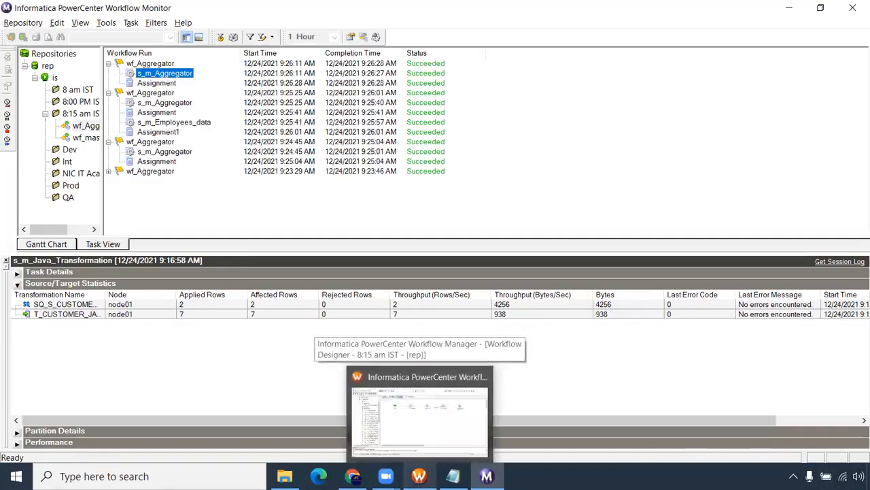
left_click(159, 86)
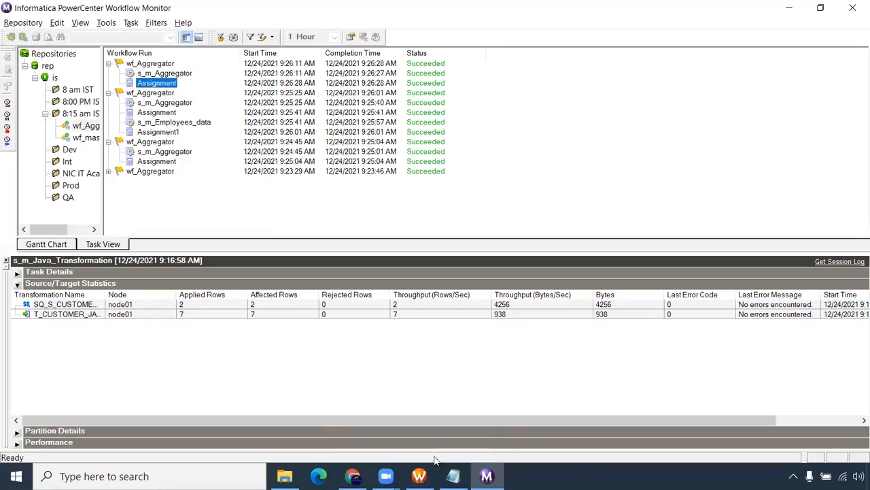
Switch to the workflow level task notes in Notepad and highlight the "9. Decision" line.
left_click(453, 476)
left_click_drag(167, 305, 5, 294)
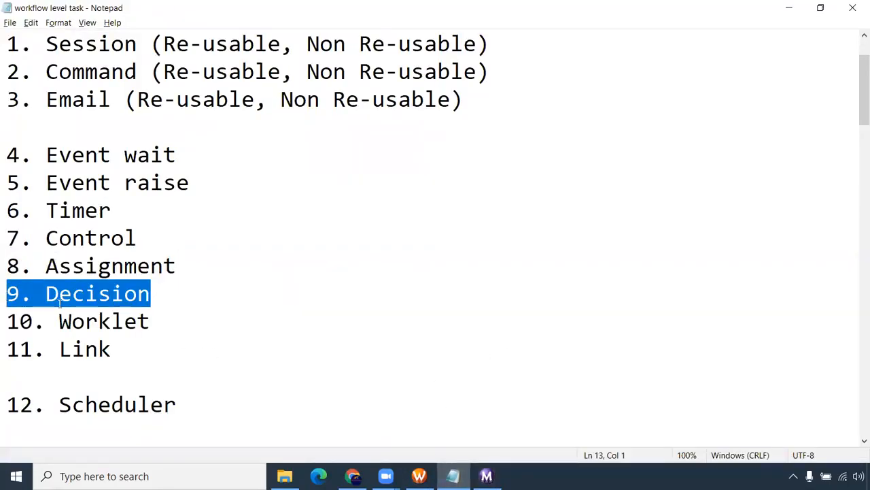
Switch to PowerCenter Workflow Manager and open wf_master_workflow in the Workflow Designer.
left_click(419, 476)
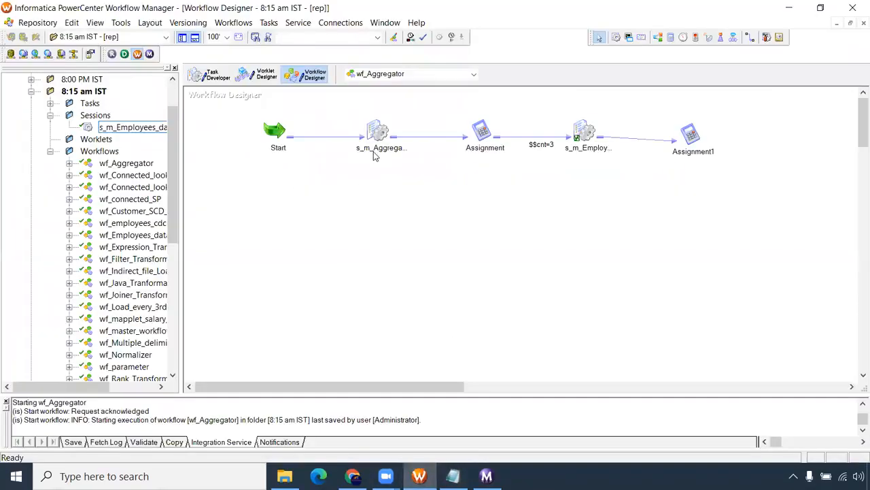
left_click(417, 79)
left_click(388, 97)
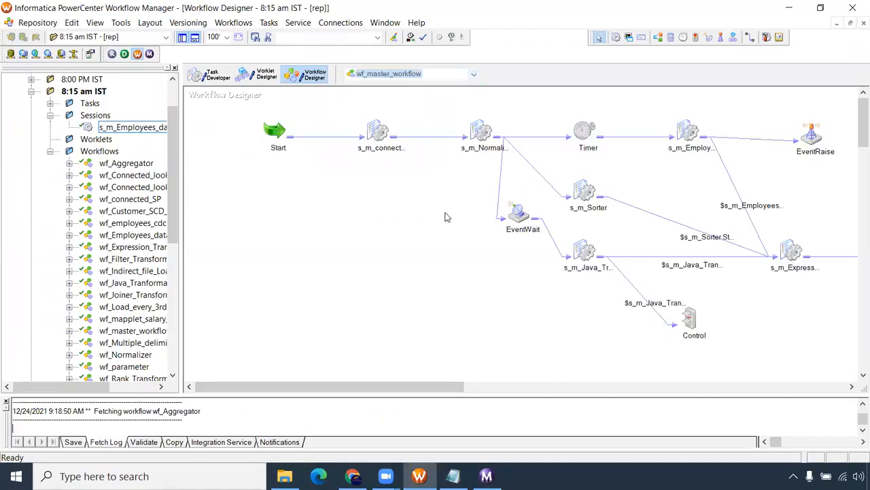
Move s_m_connected_lookup closer to Start and delete its link to the Normalizer session.
left_click_drag(360, 111, 427, 174)
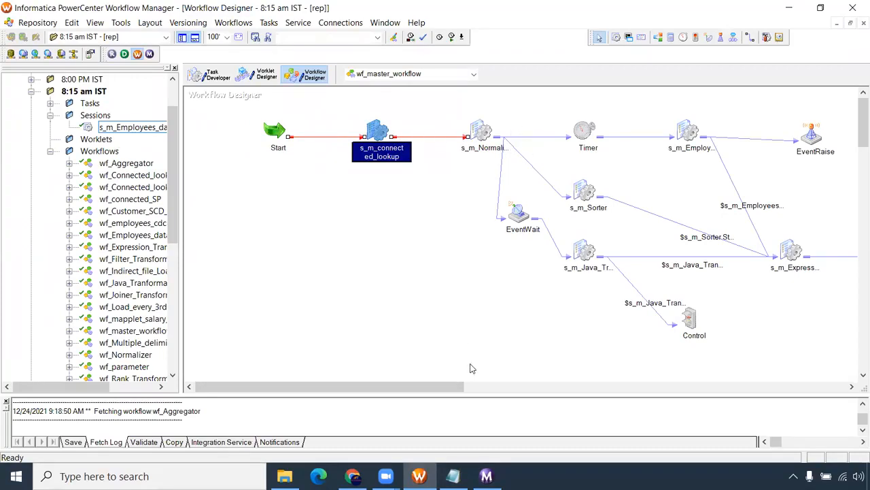
left_click_drag(376, 130, 340, 130)
left_click_drag(408, 121, 414, 190)
key("Delete")
left_click(436, 266)
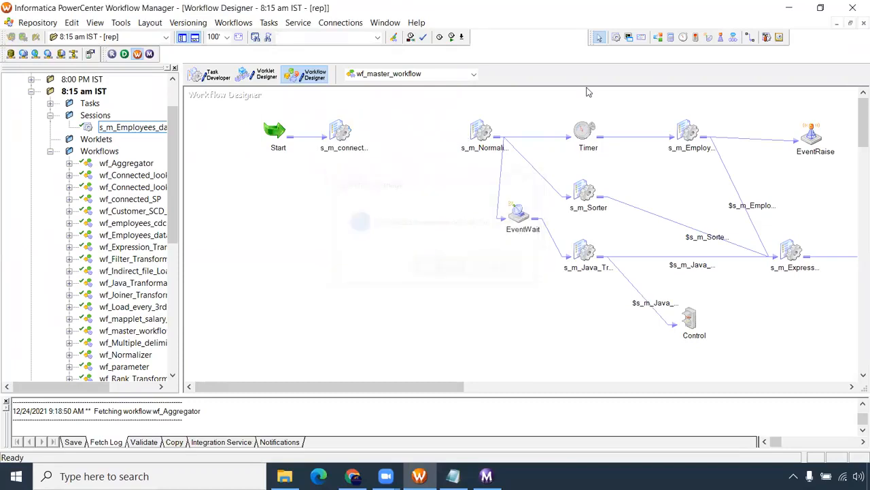
Add a Decision task between s_m_connected_lookup and the Normalizer session, link it to both, and align it in the row.
left_click(395, 129)
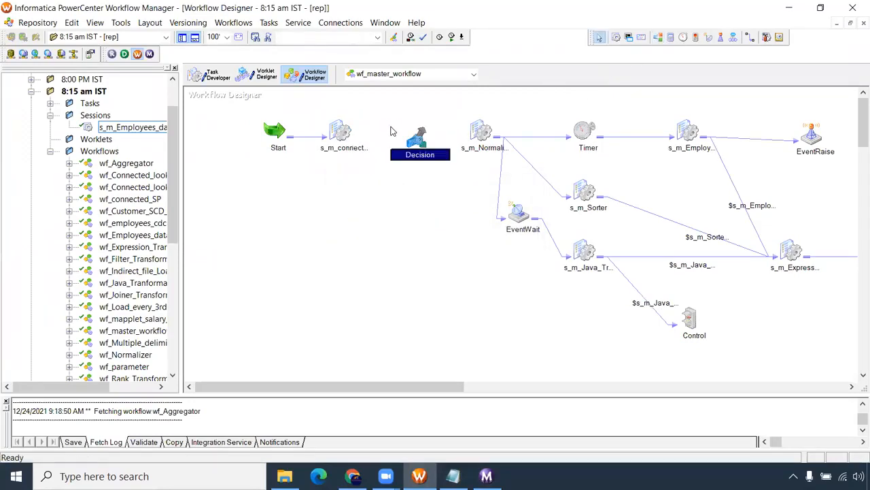
left_click(748, 39)
mouse_move(344, 128)
left_mouse_down()
mouse_move(407, 143)
mouse_move(480, 134)
left_mouse_up()
left_click_drag(418, 140, 398, 132)
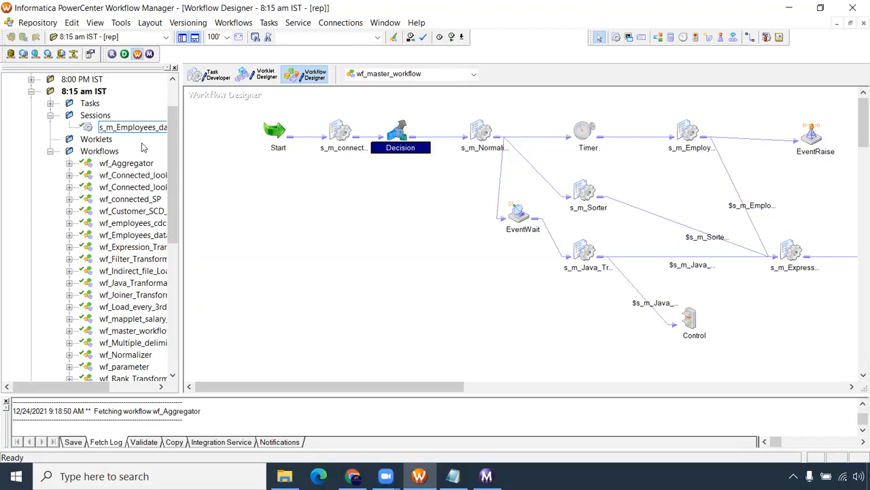
Add the reusable s_m_Employees_data session below the Decision task and link the Decision task to it.
left_click_drag(145, 130, 446, 198)
left_click(750, 36)
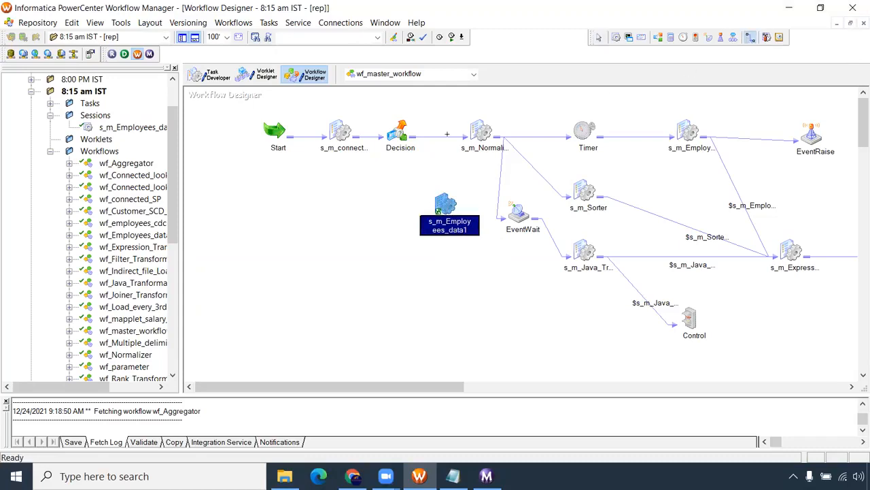
left_click_drag(395, 139, 439, 210)
Enter sysdate=last_day(sysdate) as the Decision Name condition in the Decision task's properties.
double_click(399, 135)
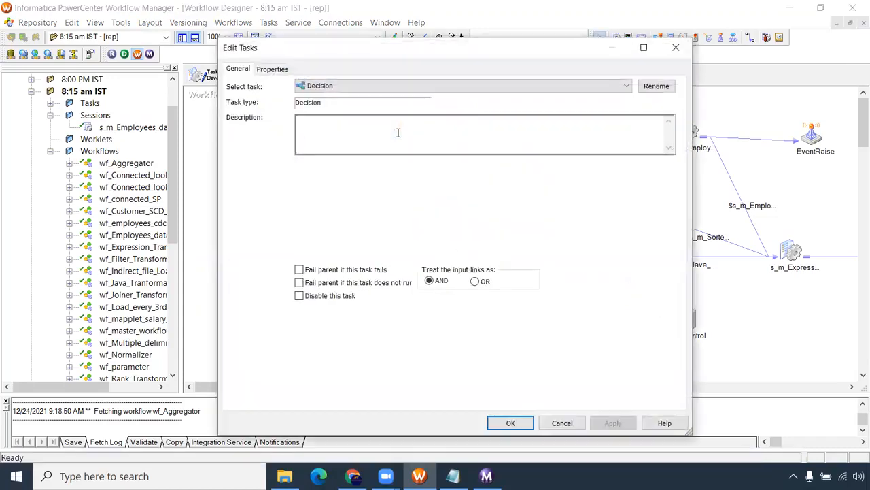
left_click(272, 71)
left_click(452, 131)
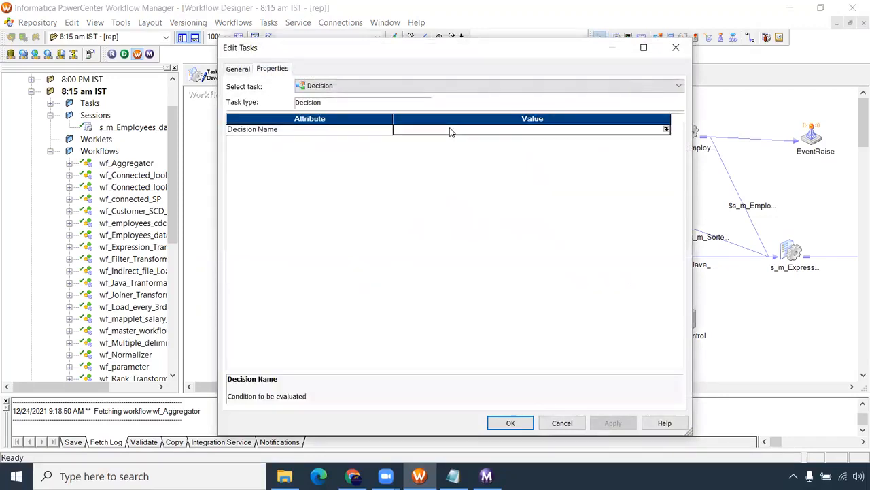
left_click(667, 129)
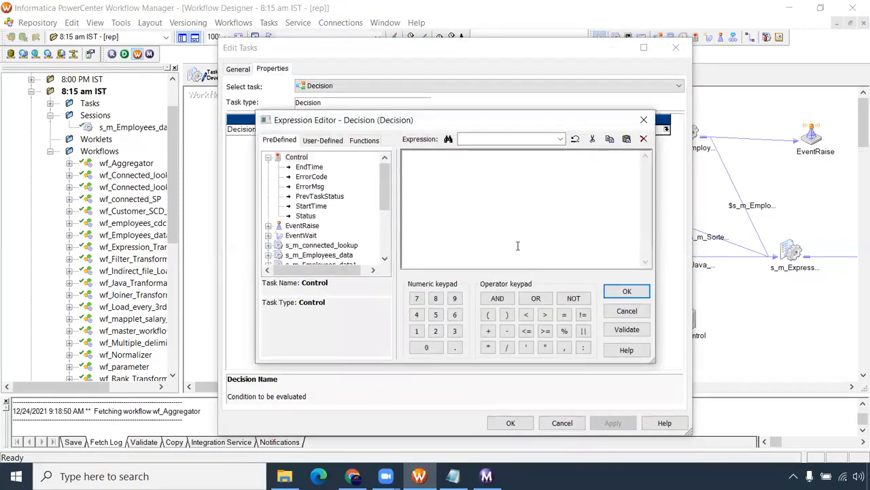
type("sysdate=last")
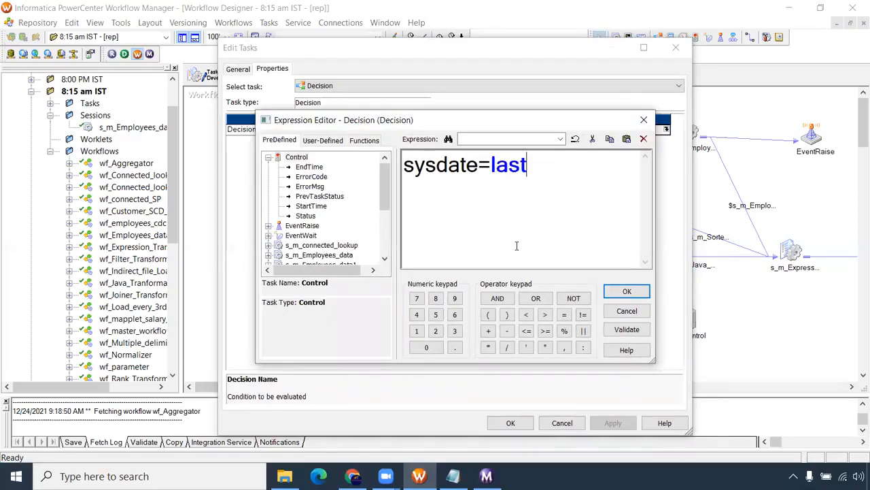
type("_day(sy")
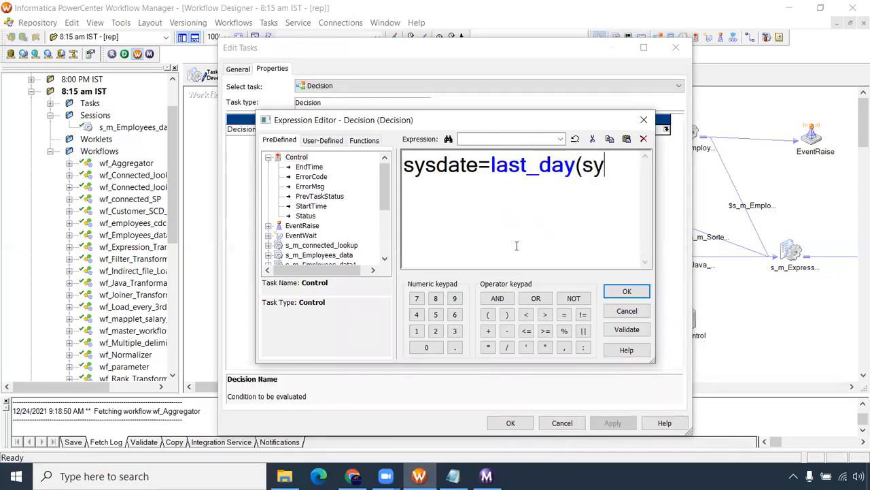
type("sdate)")
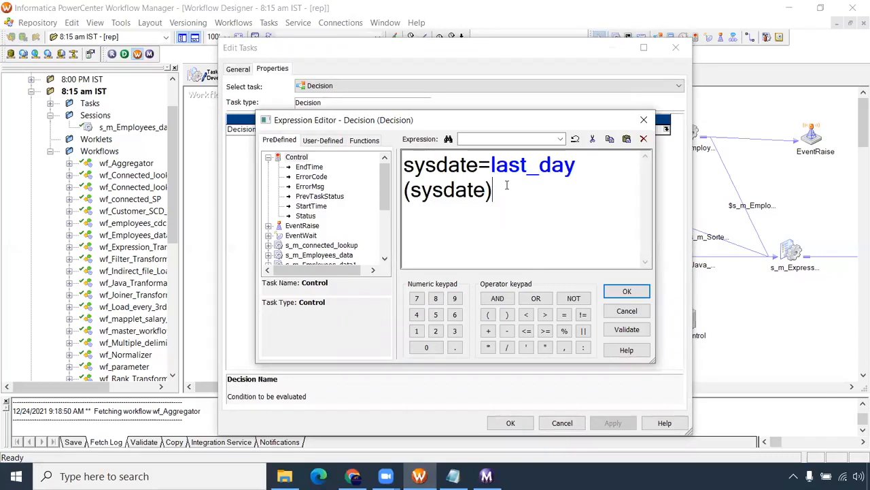
scroll(508, 185, "down", 1)
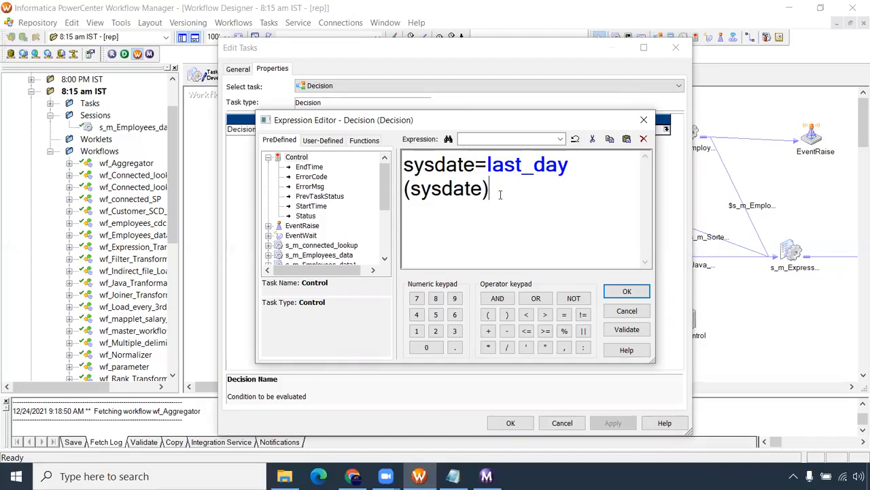
Validate the decision expression, accept it, and apply the change to the Decision task.
left_click_drag(500, 195, 408, 158)
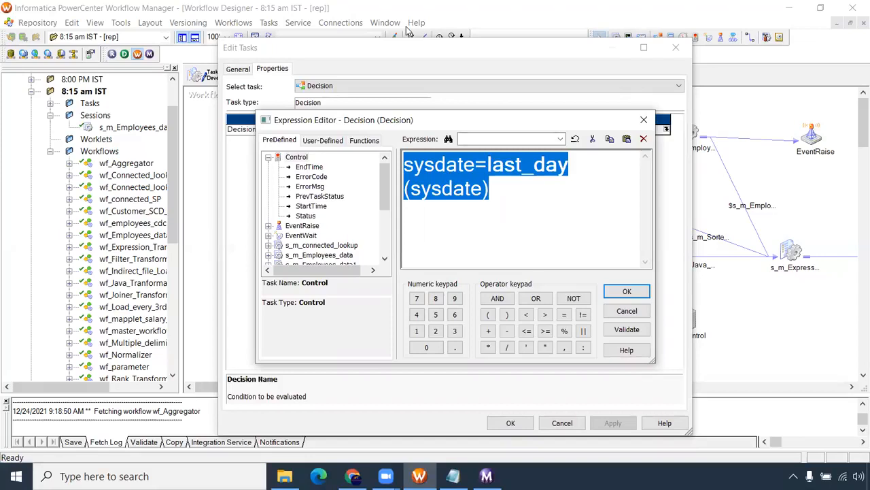
double_click(496, 176)
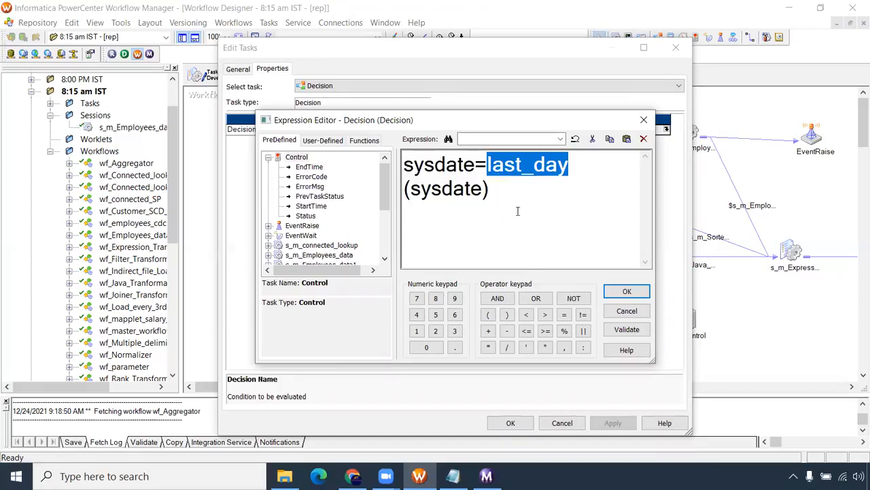
left_click(627, 329)
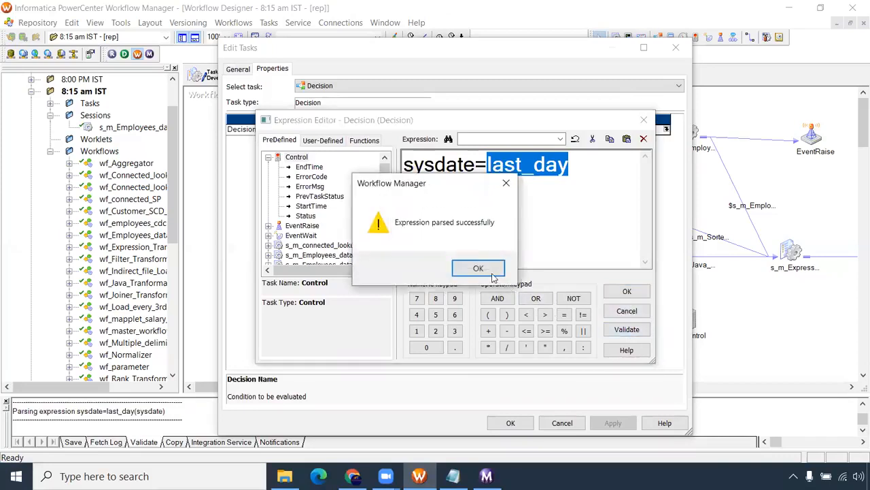
left_click(489, 267)
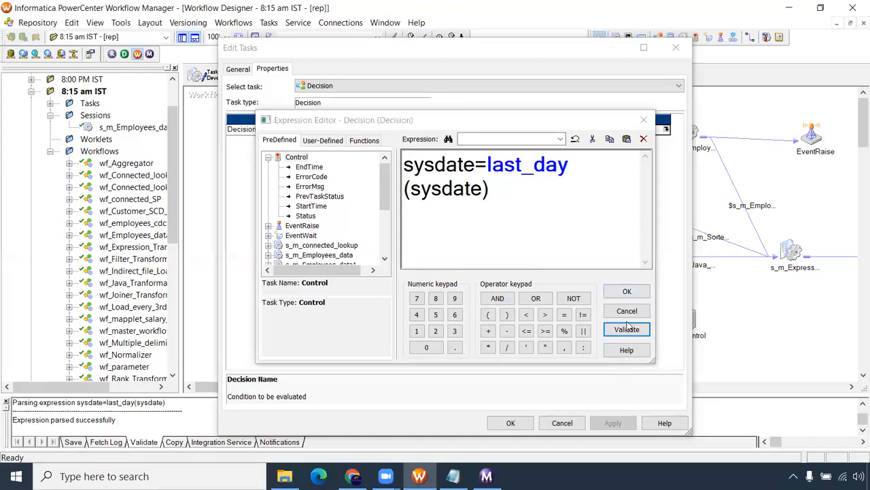
left_click(627, 291)
left_click(612, 423)
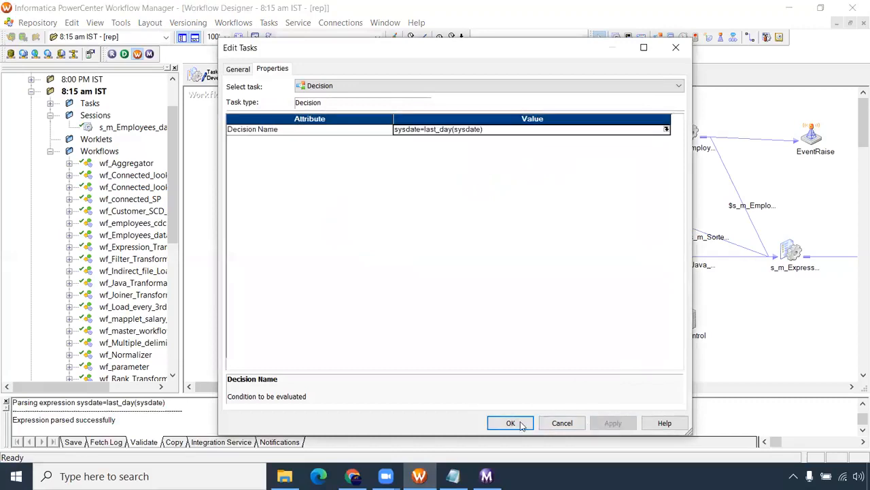
left_click(519, 423)
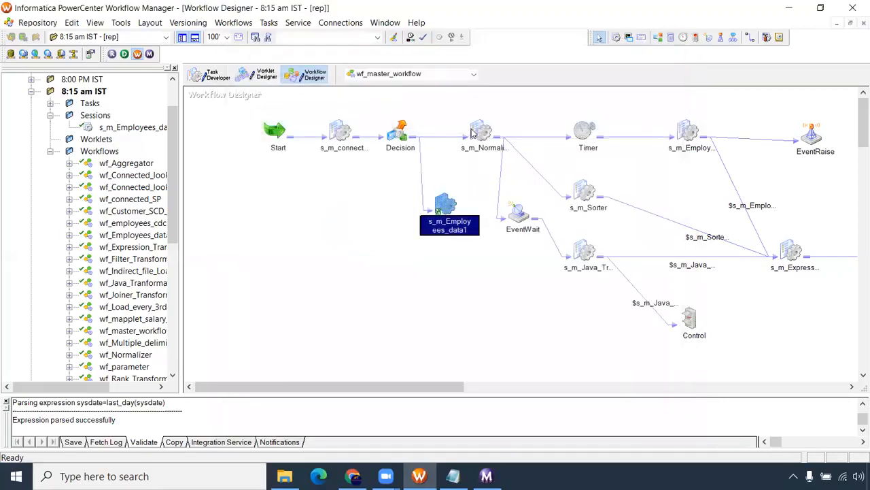
Set the condition on the link from Decision to the Normalizer session to $Decision.Condition=true.
left_click(443, 138)
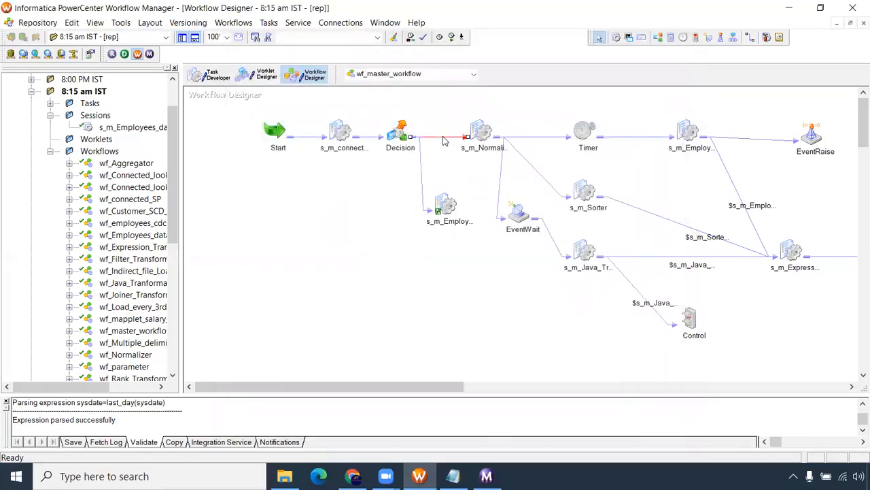
double_click(442, 139)
double_click(290, 170)
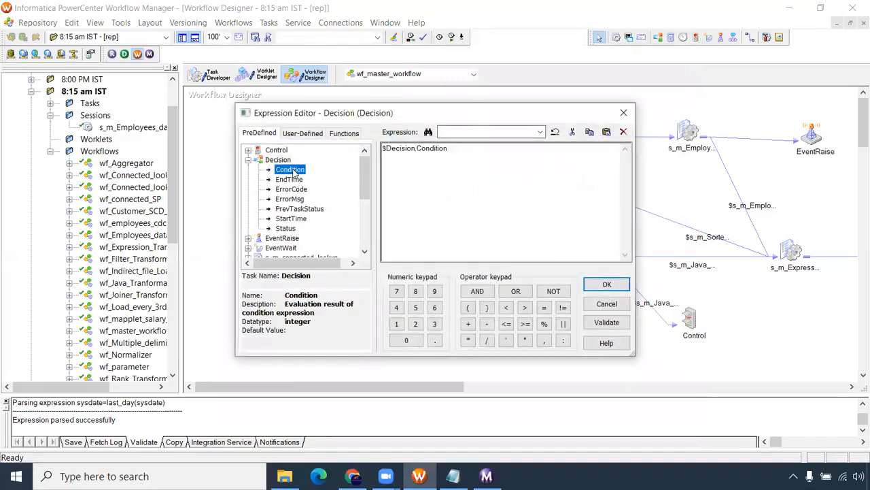
left_click(500, 155)
scroll(523, 180, "up", 3)
type("=true")
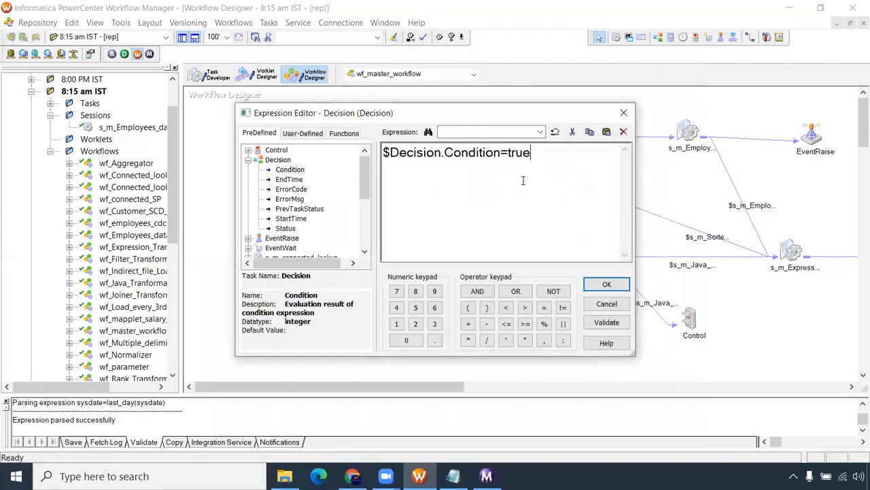
left_click(597, 289)
Set the condition on the link from Decision to s_m_Employees_data1 to $Decision.Condition=false and save the workflow.
left_click(421, 179)
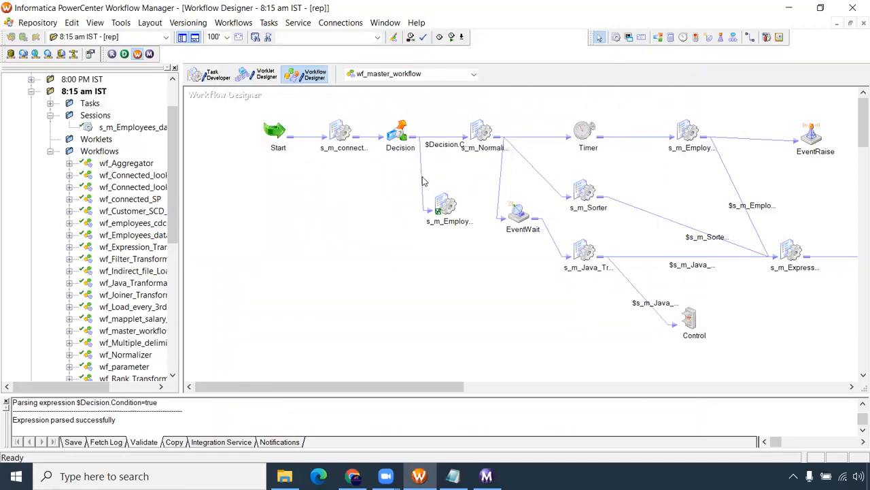
double_click(421, 180)
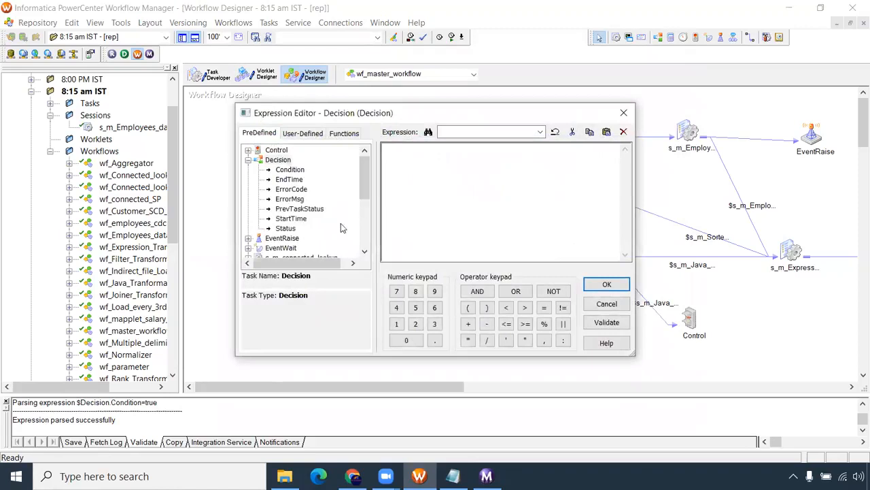
left_click(290, 170)
double_click(291, 170)
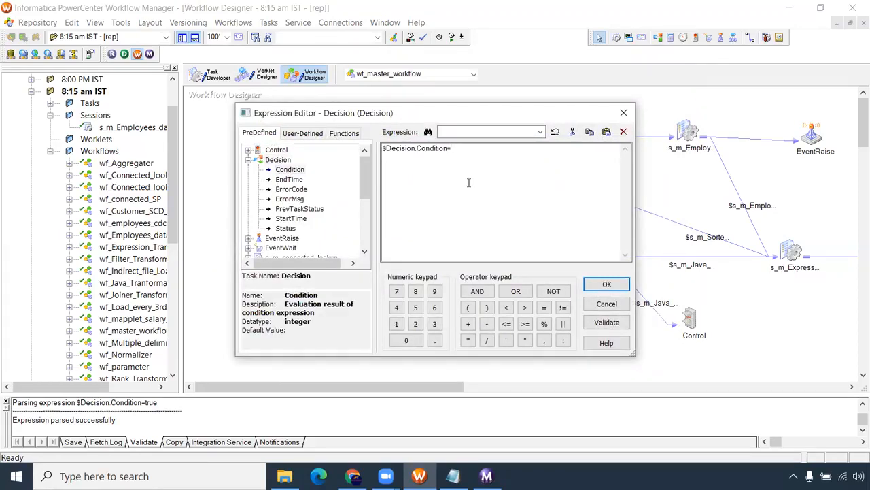
scroll(469, 183, "up", 3, "ctrl")
type("=fals")
key("BackSpace")
type("lse")
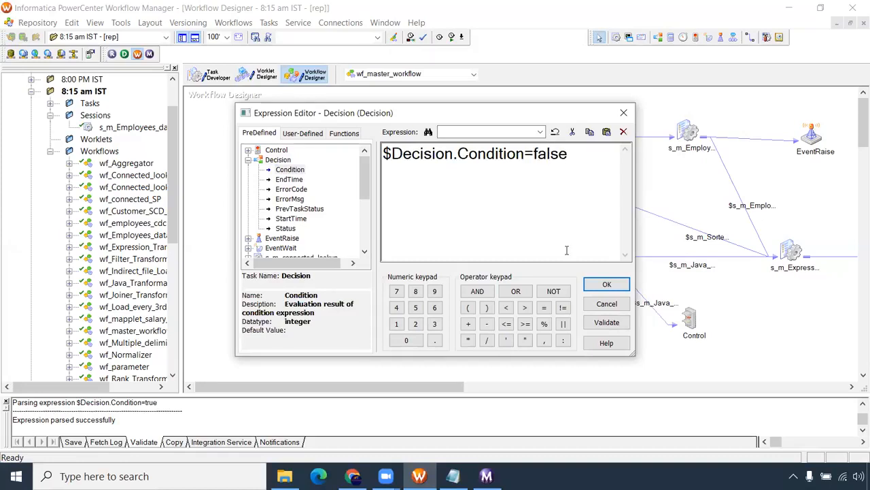
left_click(603, 284)
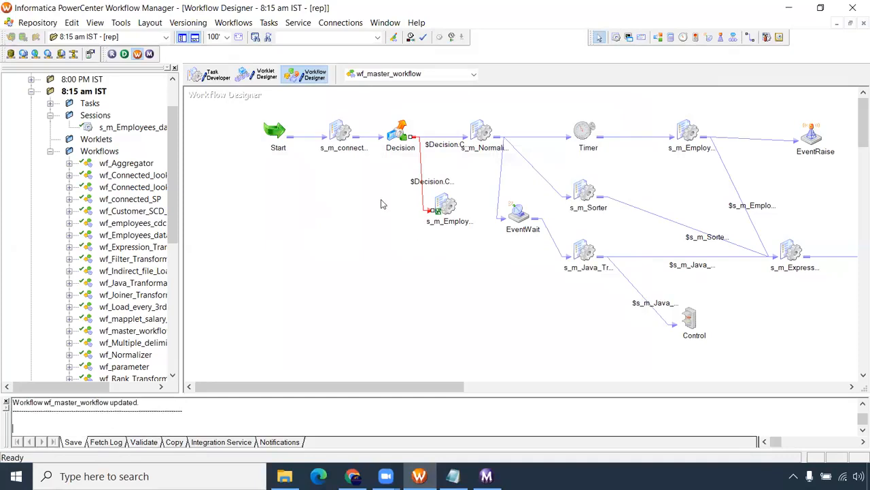
Start wf_master_workflow and check its running tasks in Workflow Monitor, resizing and moving the monitor window below the workflow diagram.
right_click(297, 181)
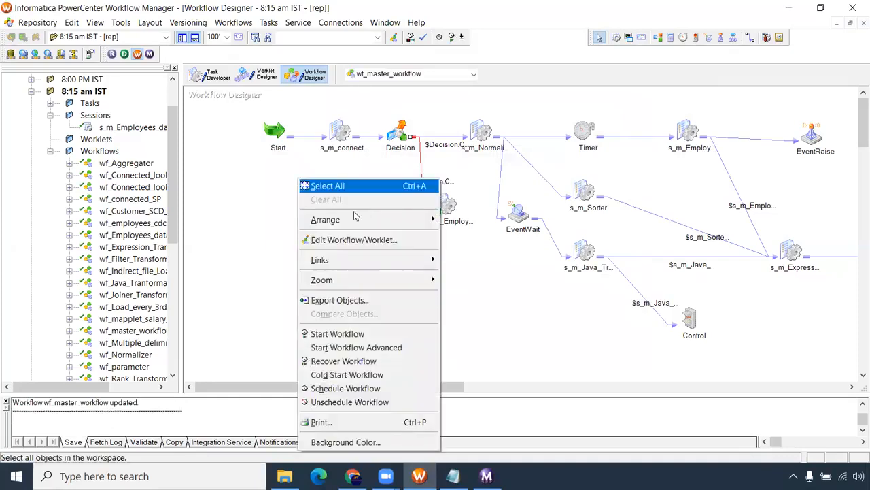
left_click(371, 336)
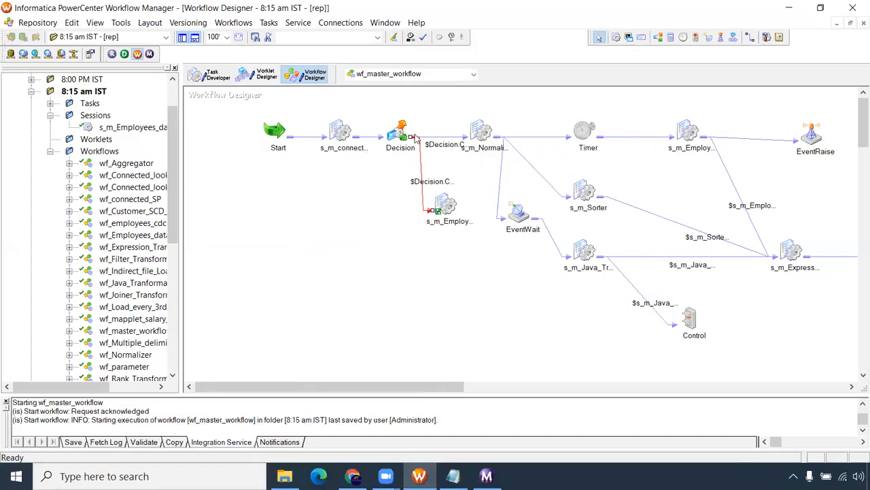
left_click(484, 476)
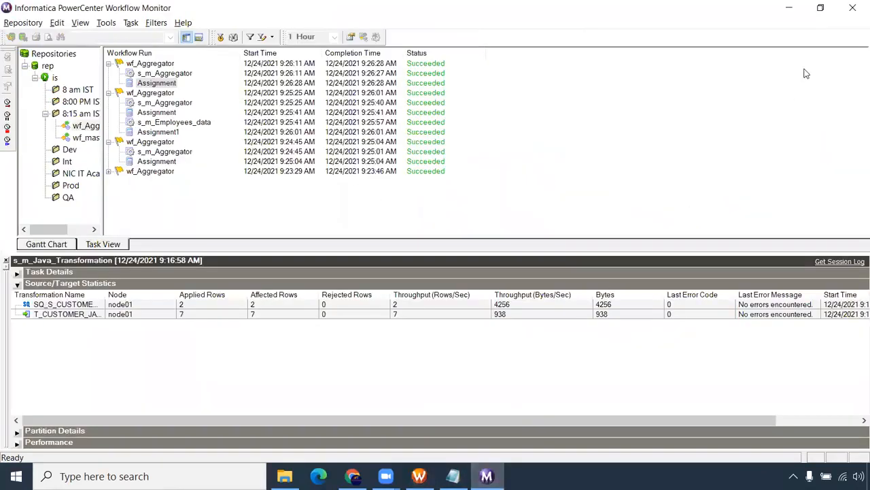
left_click(820, 7)
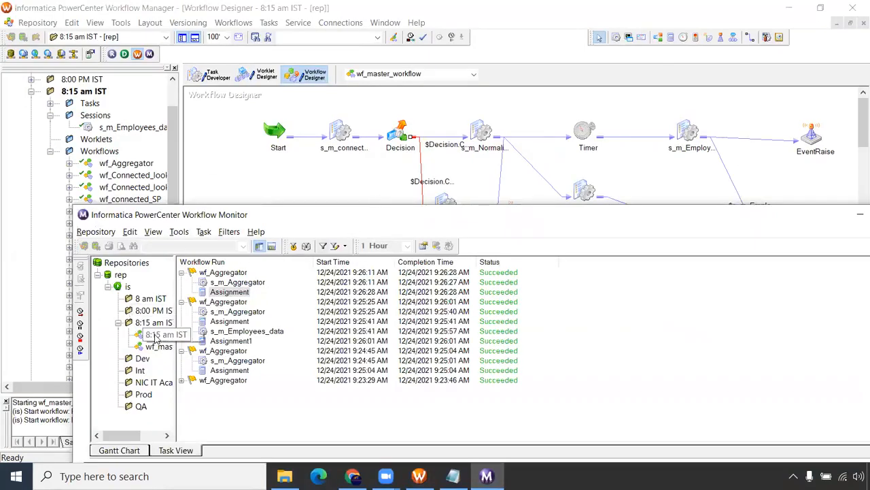
left_click(158, 346)
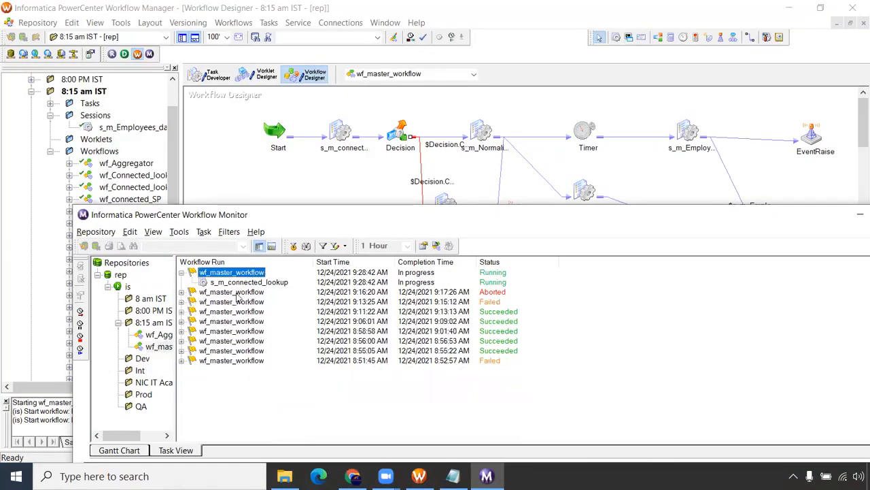
left_click(252, 282)
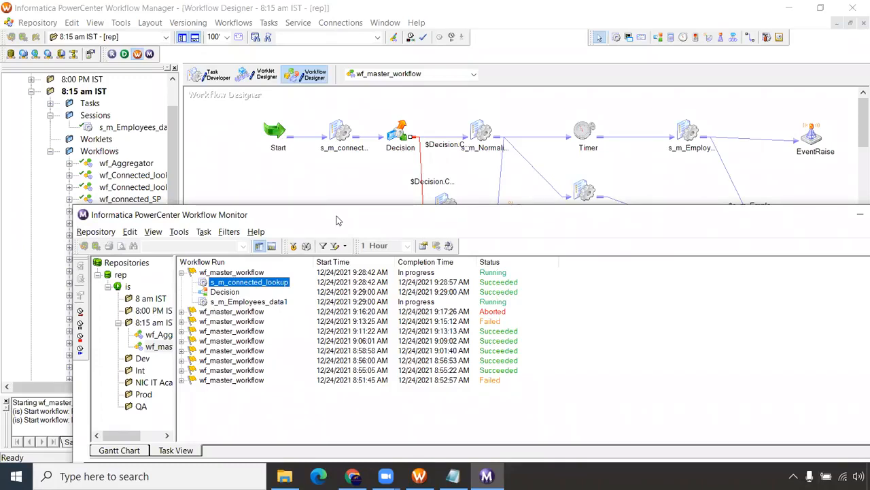
left_click_drag(335, 220, 314, 325)
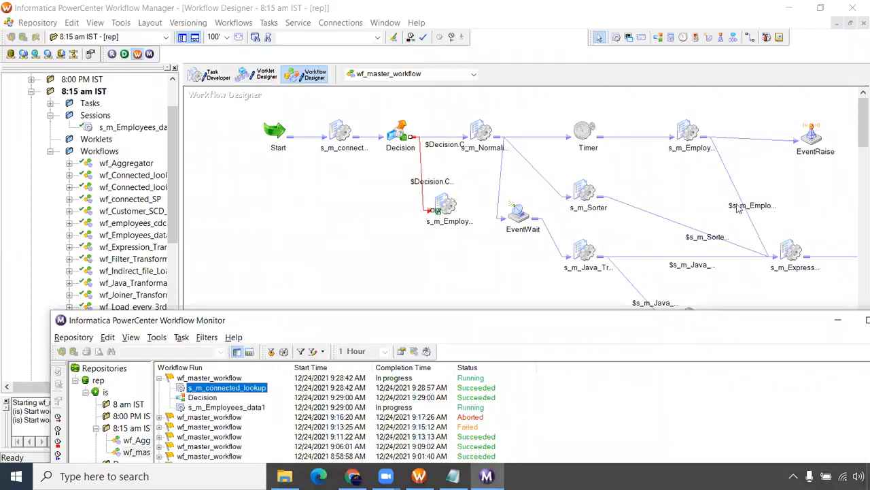
Examine the conditional links from the Employees, Sorter and Java sessions into the Expression session in wf_master_workflow.
left_click_drag(771, 177, 698, 293)
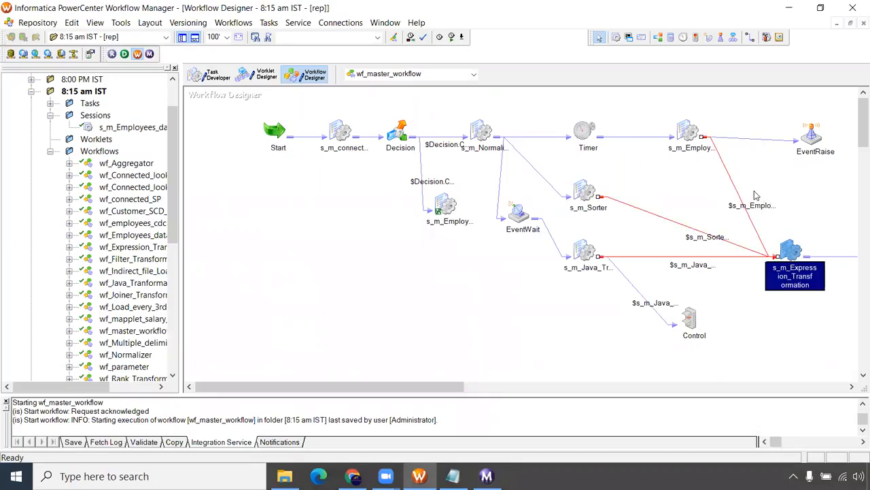
left_click(696, 223)
left_click_drag(744, 177, 668, 235)
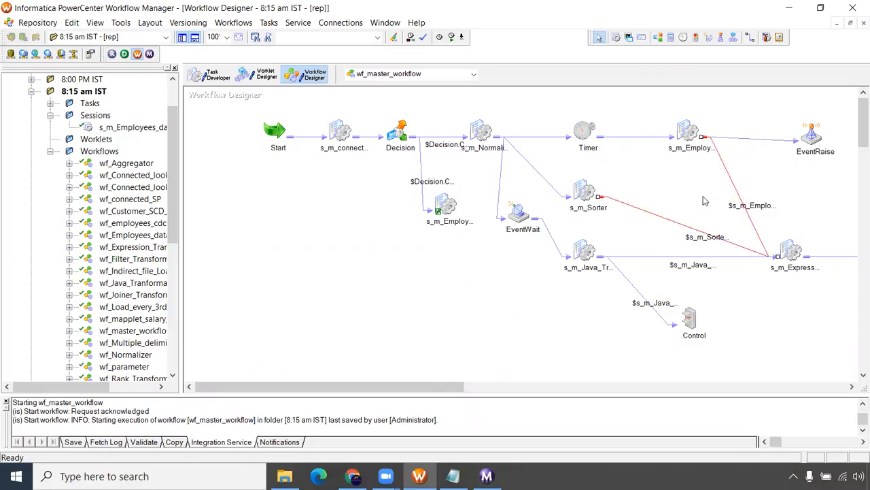
left_click(671, 256)
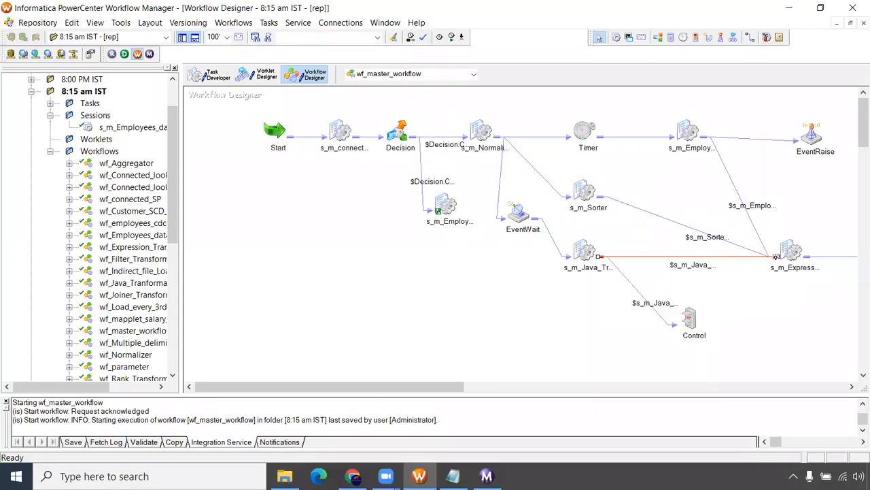
mouse_move(790, 267)
Switch to Notepad to highlight "10. Worklet" in the task list, and view the Worklet Designer workspace in Workflow Manager.
left_click(453, 476)
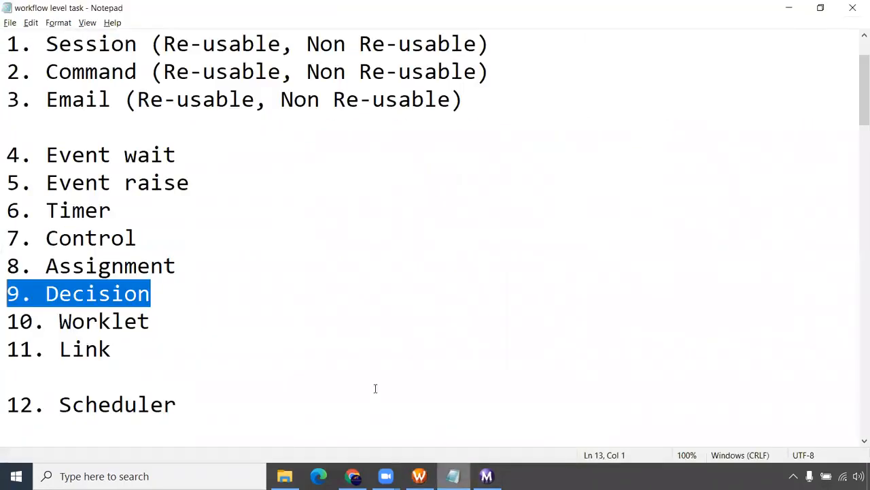
left_click_drag(150, 323, 5, 323)
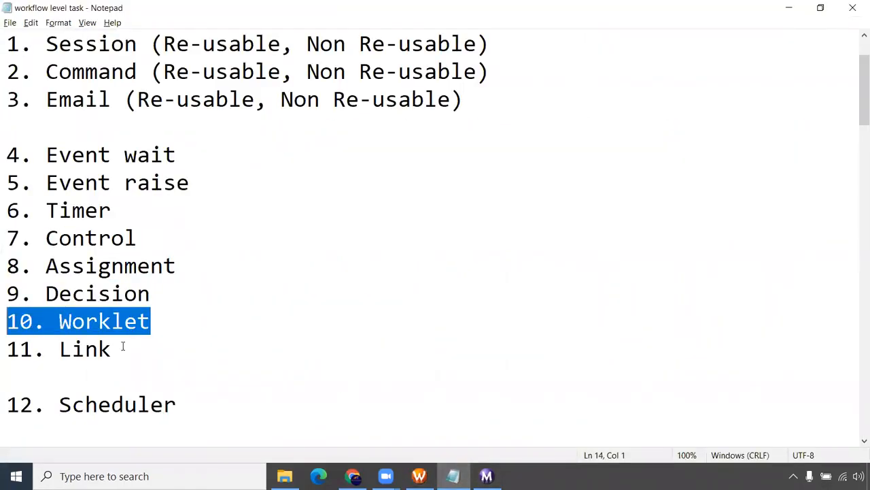
key("alt+Tab")
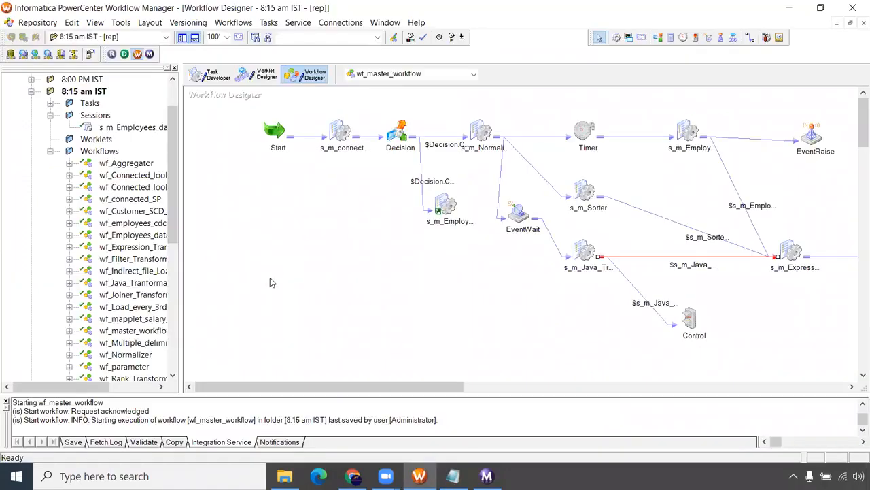
left_click(262, 77)
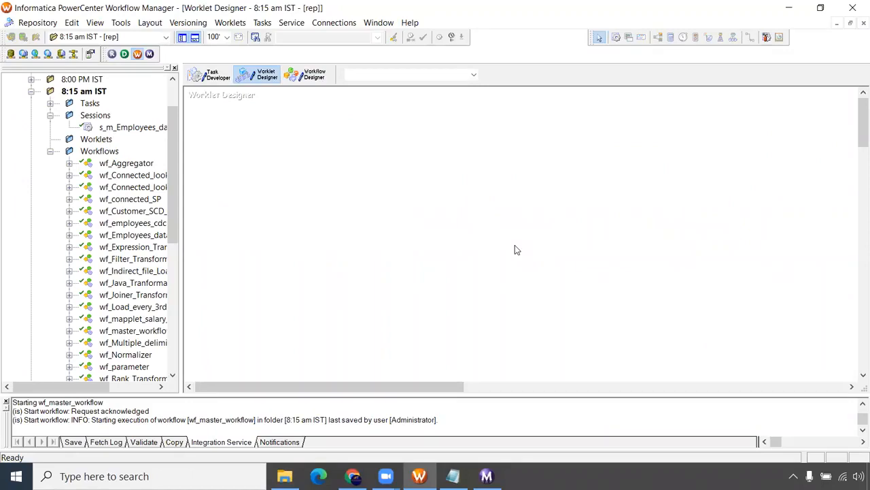
key("alt+Tab")
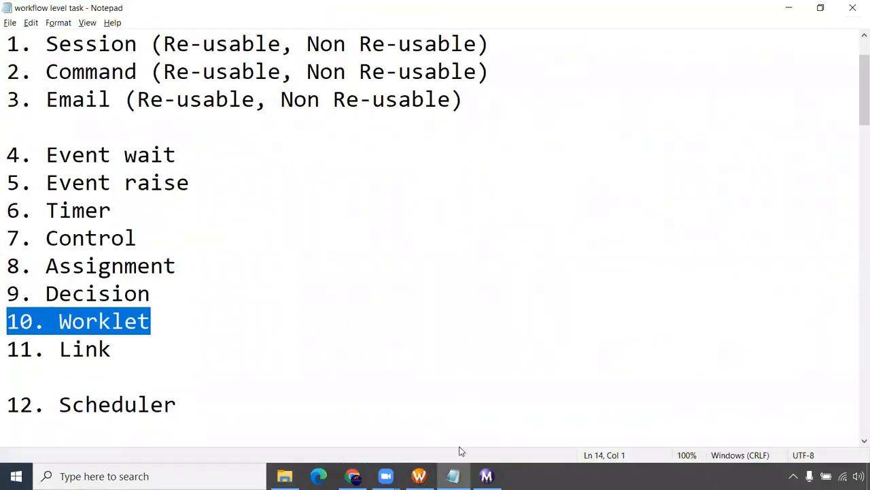
left_click(453, 476)
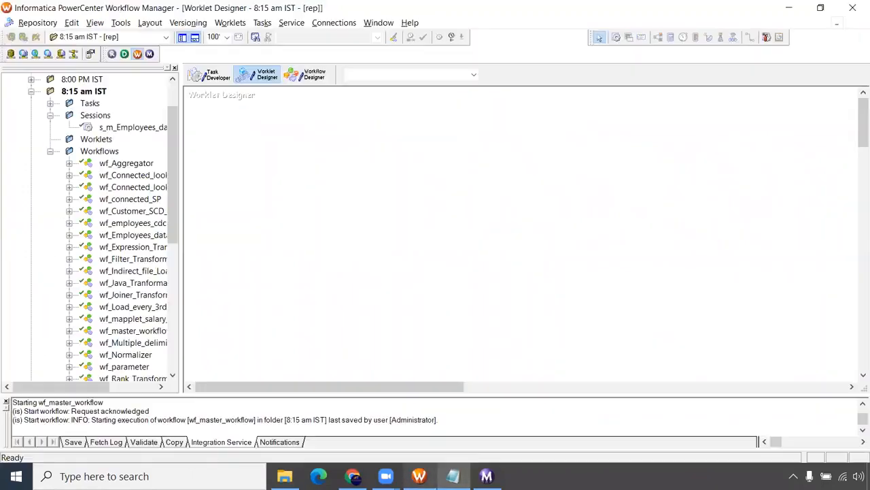
Copy the s_m_Expression_Transformation, s_m_Update_strategy and s_m_Union_Transformation sessions from wf_master_workflow.
left_click(306, 74)
left_click_drag(438, 392, 601, 392)
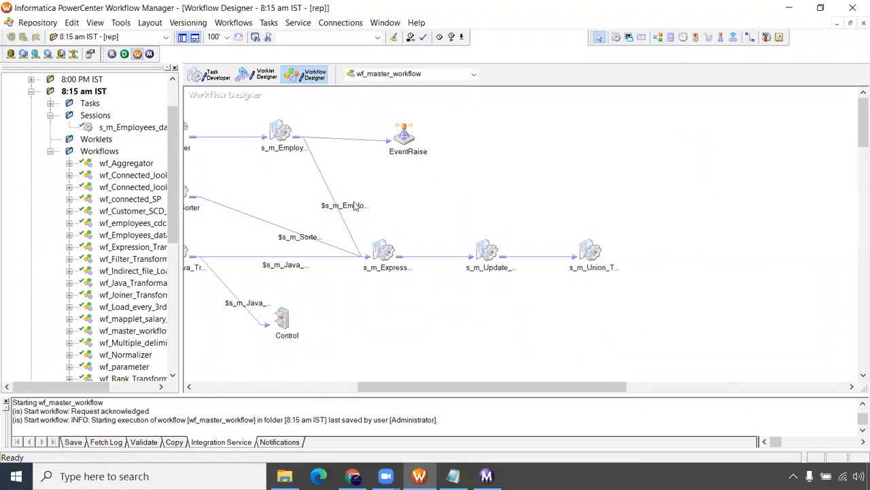
left_click_drag(360, 220, 650, 322)
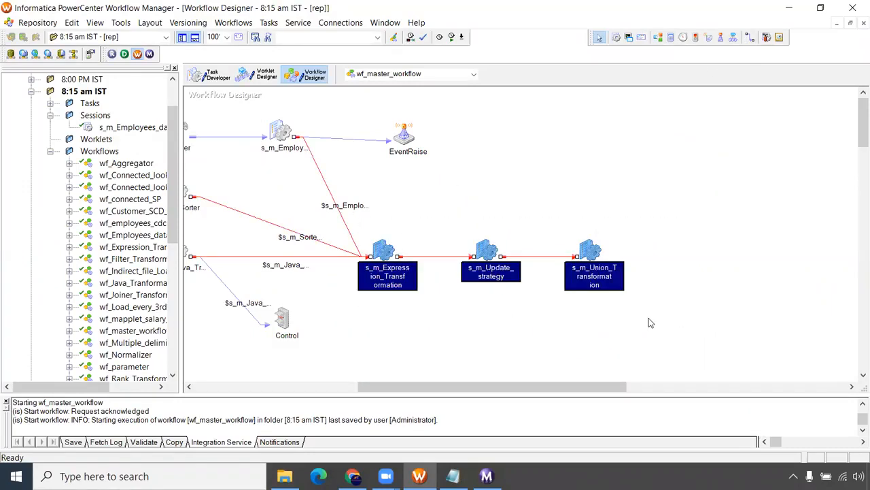
Paste the copied sessions into the Worklet Designer, creating a worklet named wklt_one to hold them.
left_click(261, 74)
key("ctrl+v")
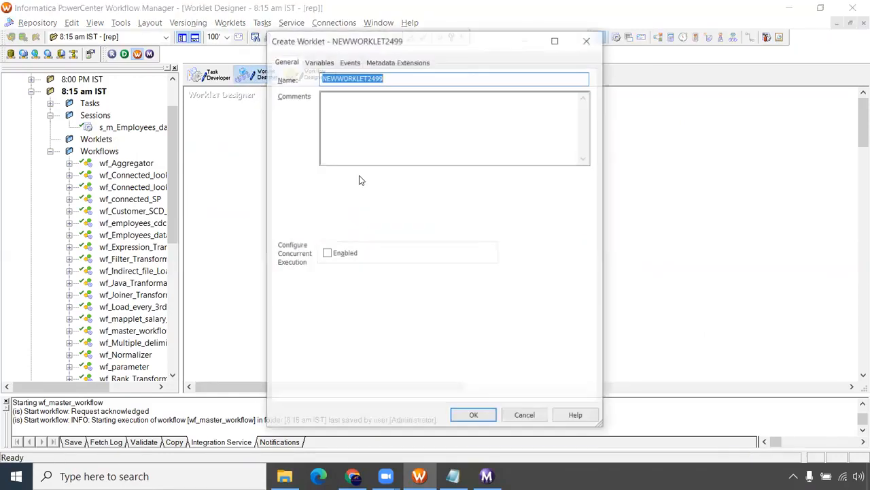
type("w")
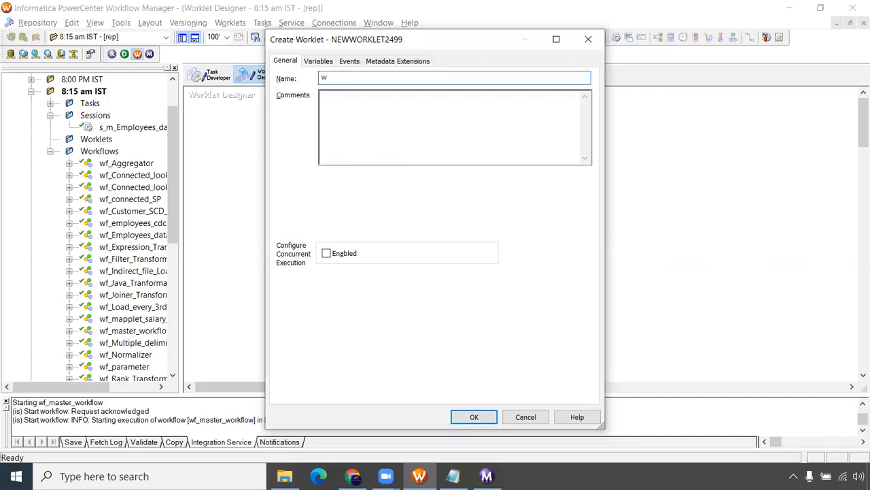
type("klt_one")
key("Return")
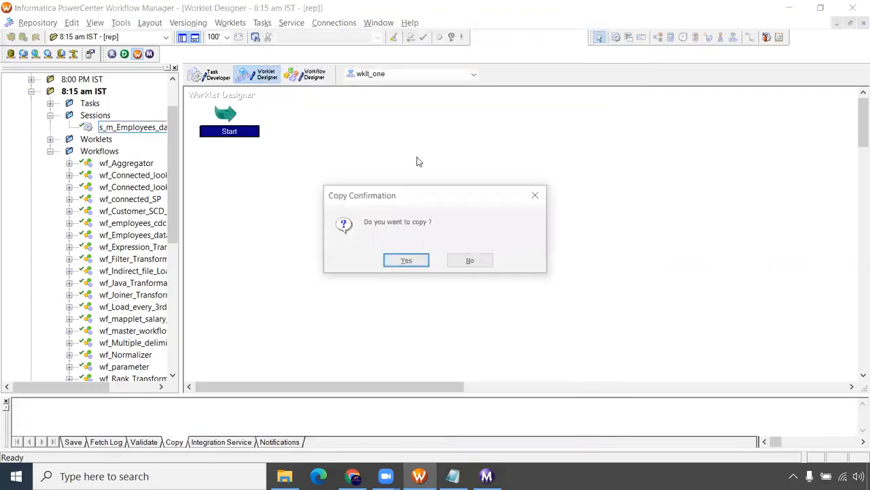
left_click(406, 261)
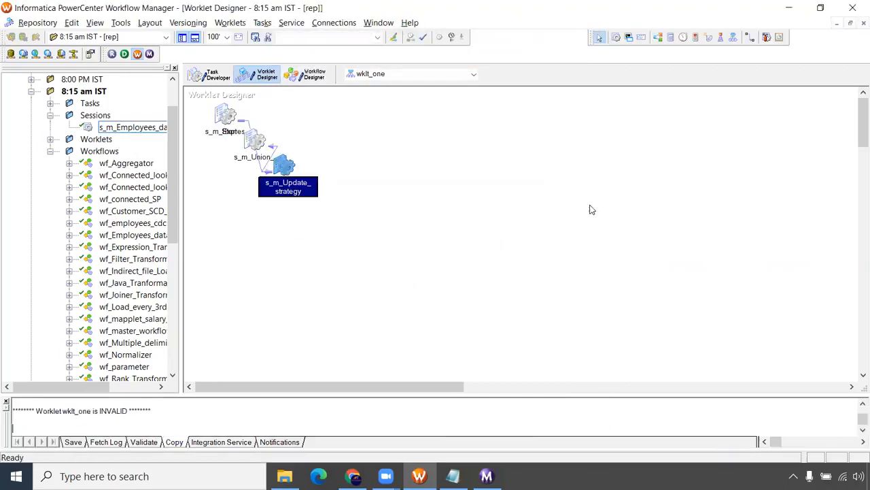
Arrange the wklt_one tasks horizontally and link Start to the s_m_Expression_Transformation session.
right_click(498, 145)
mouse_move(552, 184)
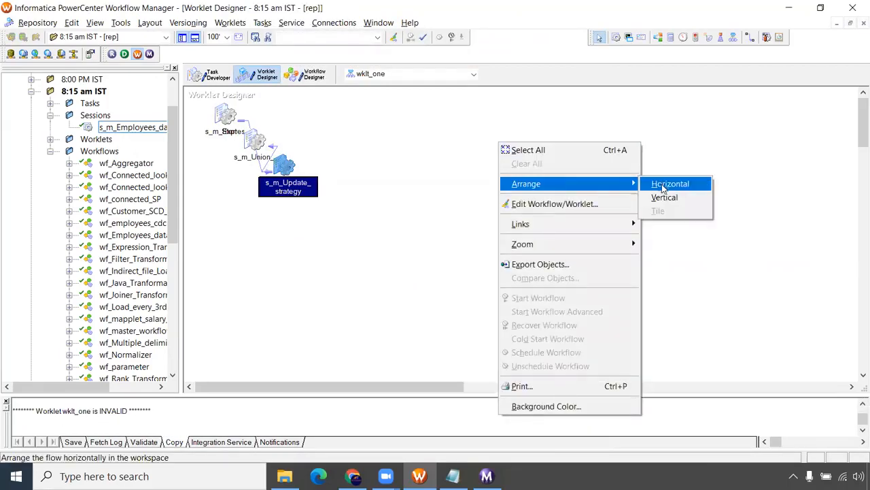
left_click(661, 184)
left_click(751, 38)
left_click_drag(274, 123, 378, 131)
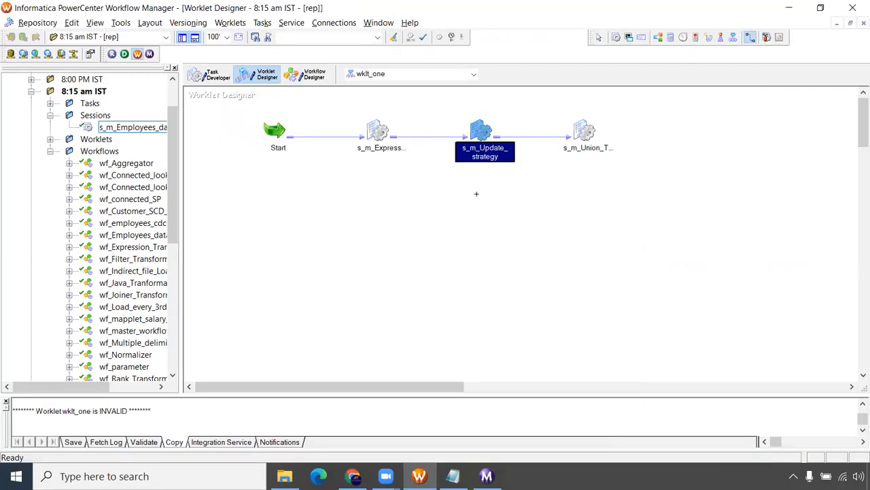
Add the reusable session s_m_Employees_data to wklt_one, link it between the Expression and Union sessions, and save the worklet.
left_click_drag(122, 128, 473, 185)
key("Escape")
left_click(750, 37)
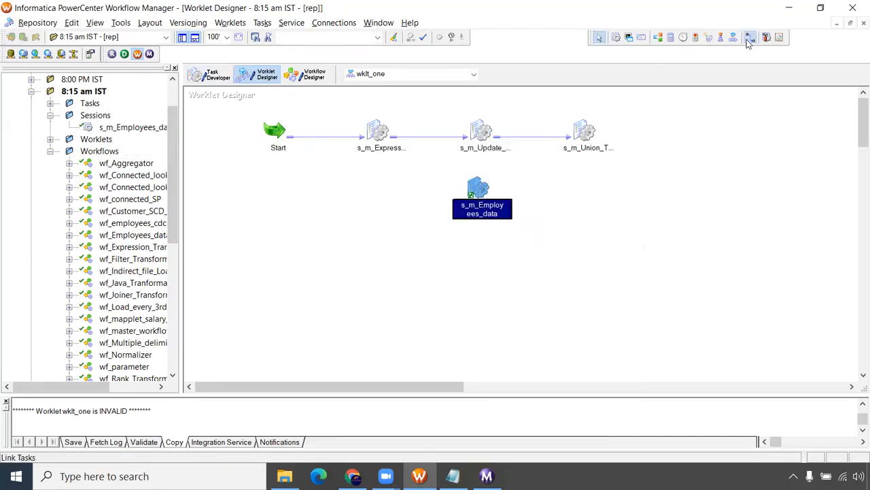
mouse_move(377, 133)
left_mouse_down()
mouse_move(466, 196)
mouse_move(582, 135)
left_mouse_up()
key("ctrl+s")
key("Escape")
Rearrange the wklt_one flow horizontally with s_m_Employees_data included, and check the run commands offered for the worklet.
right_click(551, 221)
mouse_move(653, 232)
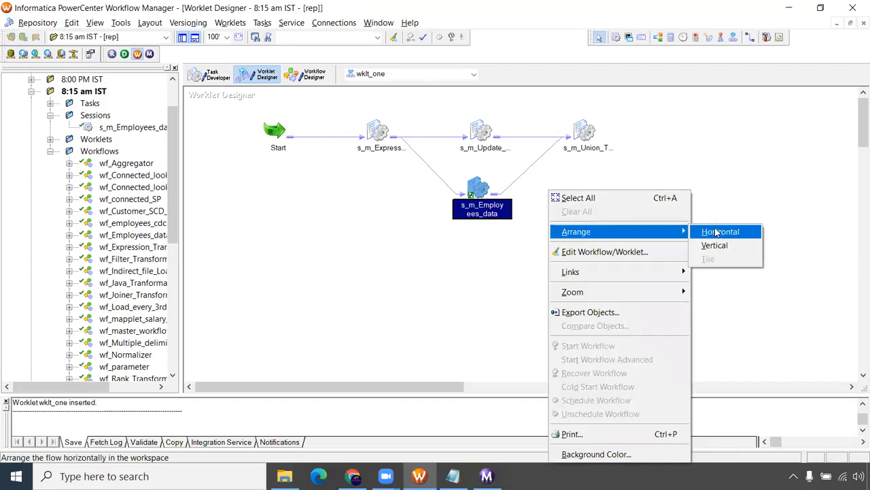
left_click(713, 232)
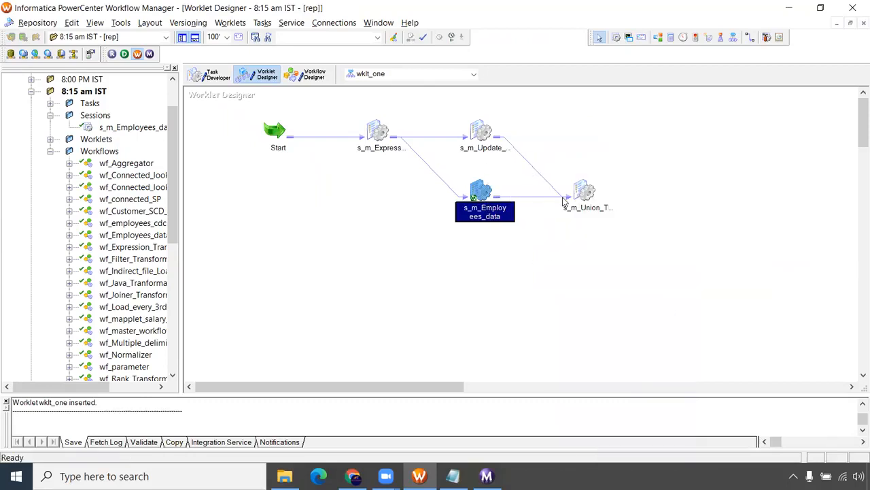
right_click(340, 212)
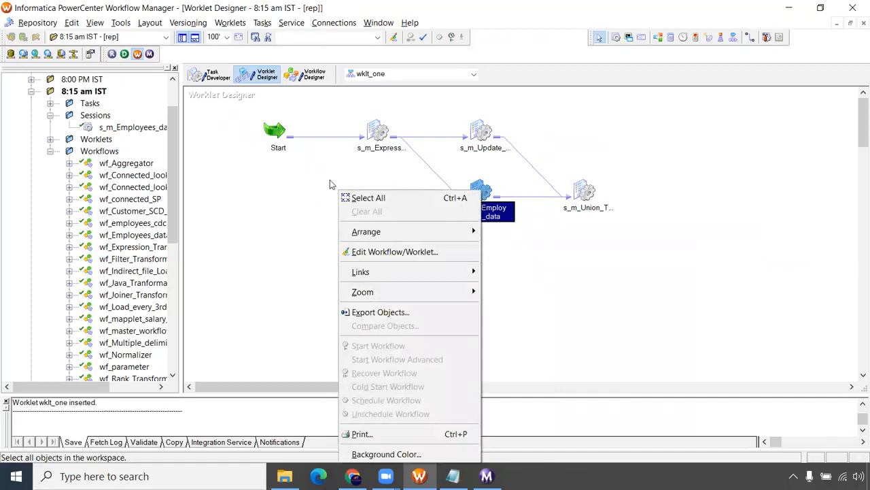
right_click(315, 188)
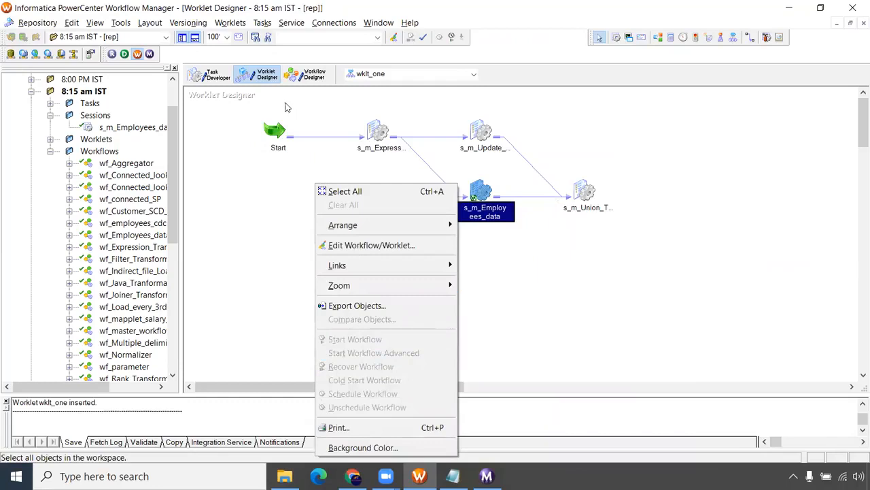
Return to wf_master_workflow and move the s_m_Employees_data1 session to directly below the Decision task.
left_click(313, 74)
left_click_drag(448, 393, 304, 393)
left_click(401, 207)
left_click_drag(402, 207, 358, 224)
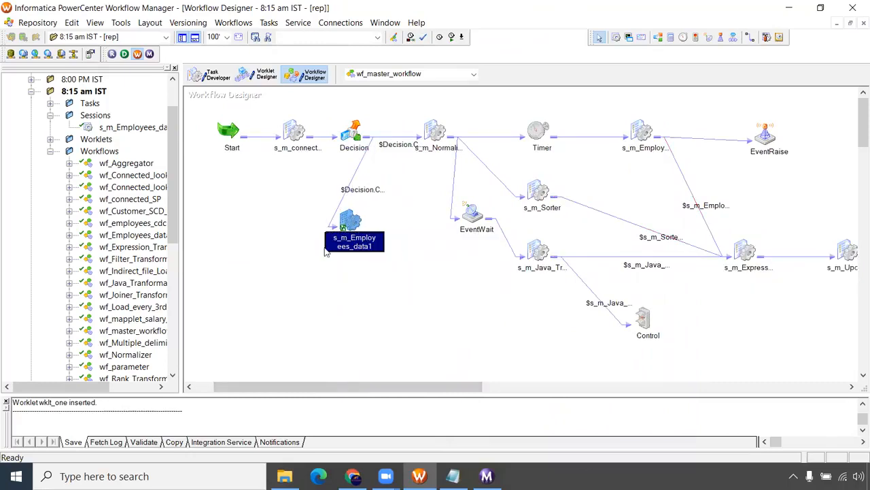
Place the wklt_one worklet from the 8:15 am IST folder into wf_master_workflow, below the EventWait task.
left_click_drag(174, 137, 174, 112)
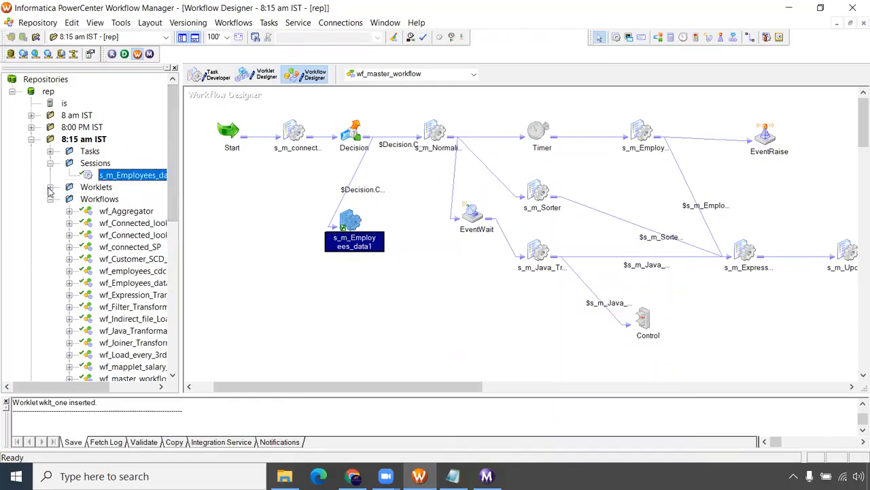
double_click(96, 187)
left_click(114, 199)
left_click_drag(114, 200, 416, 256)
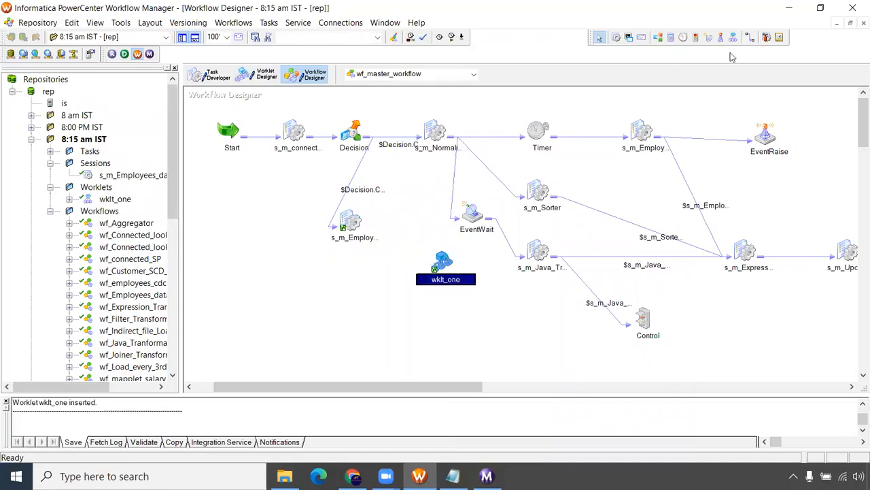
Link s_m_Employees_data1 to the wklt_one worklet and save wf_master_workflow.
left_click(751, 37)
left_click_drag(349, 219, 431, 260)
key("ctrl+s")
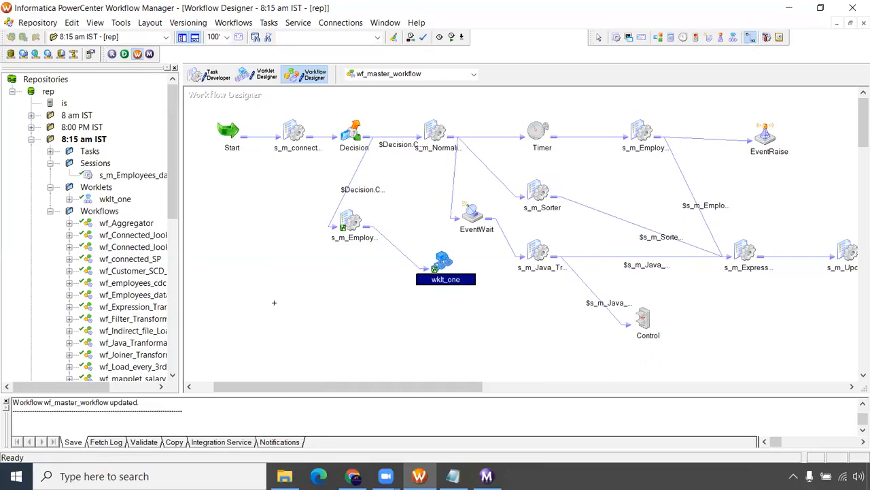
key("Escape")
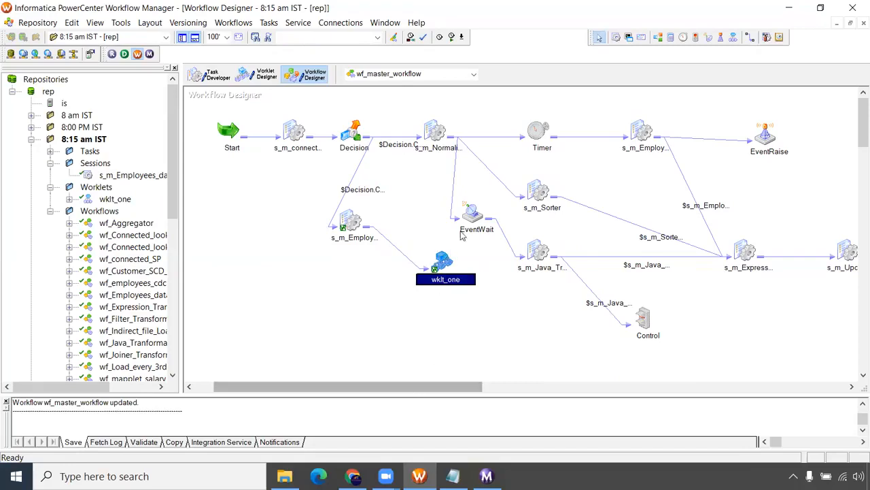
Review the sessions inside wklt_one and how the Expression, Update strategy, Employees and Union sessions are linked.
left_click(273, 72)
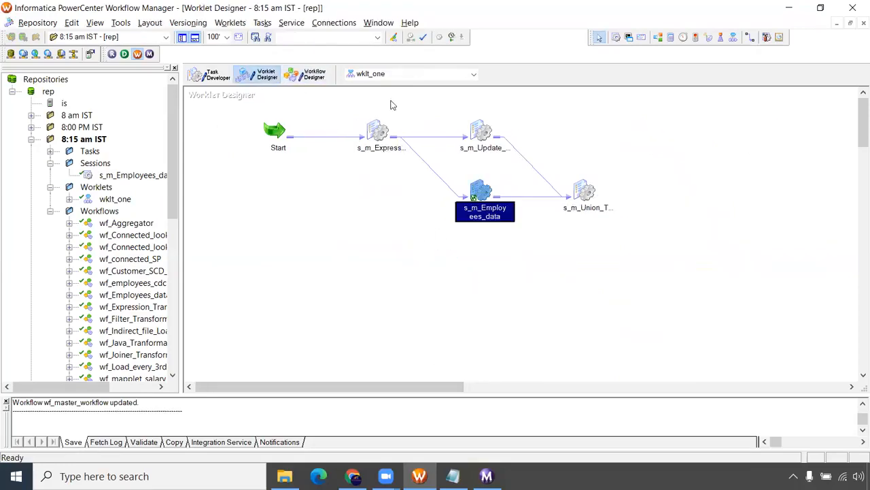
left_click_drag(346, 101, 631, 261)
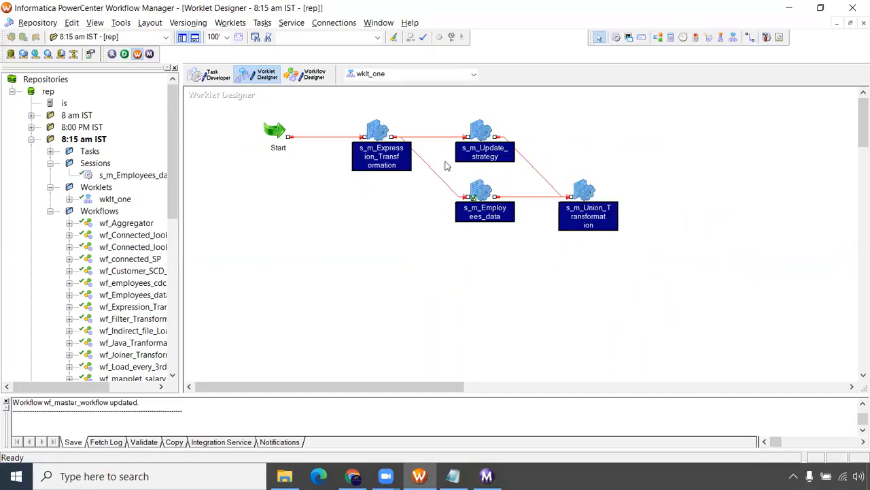
left_click(431, 122)
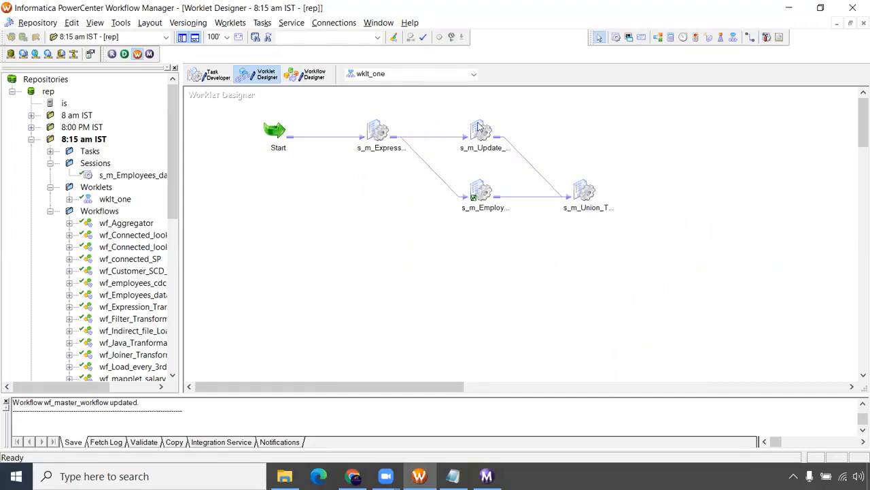
left_click_drag(344, 109, 522, 163)
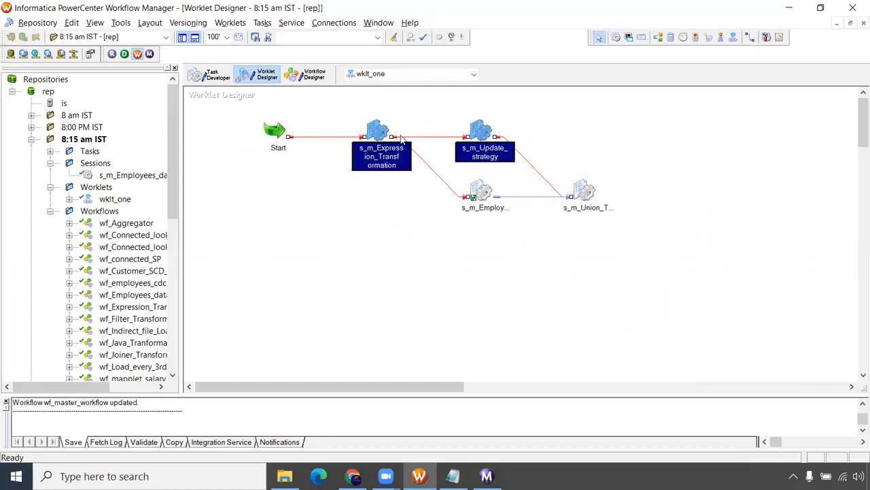
left_click(483, 187)
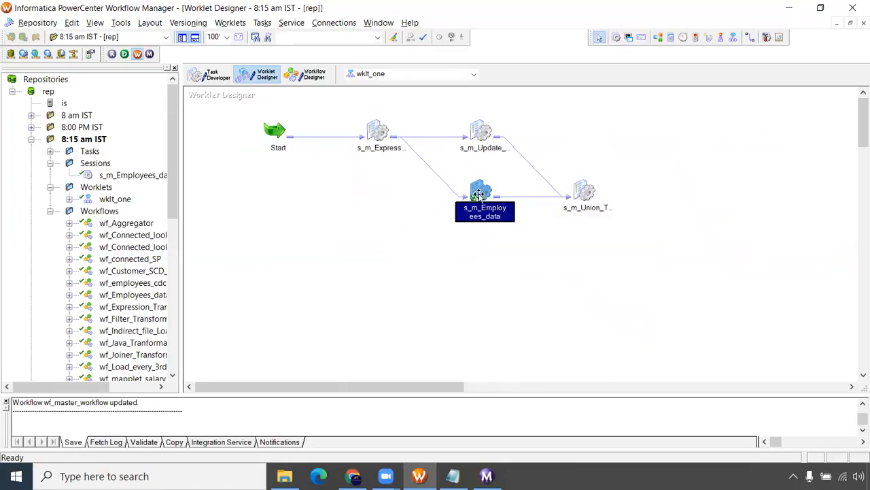
left_click_drag(417, 172, 622, 242)
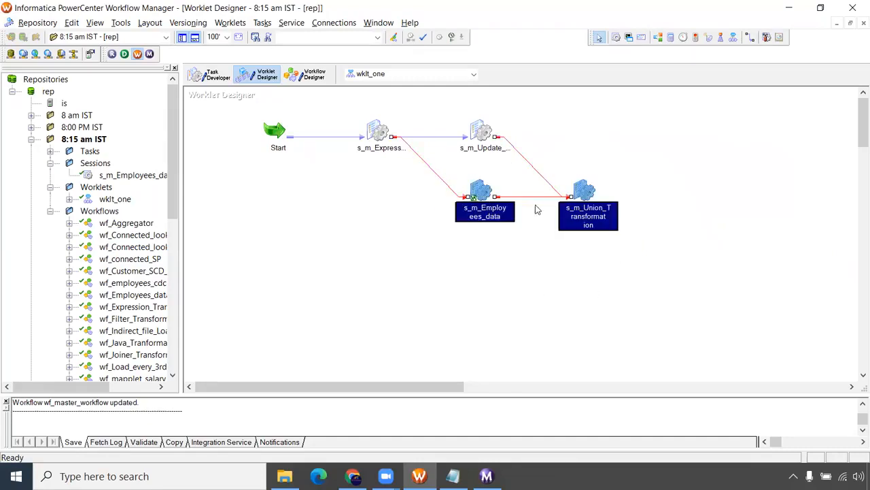
Return to wf_master_workflow in the Workflow Designer and start the whole workflow.
left_click(309, 75)
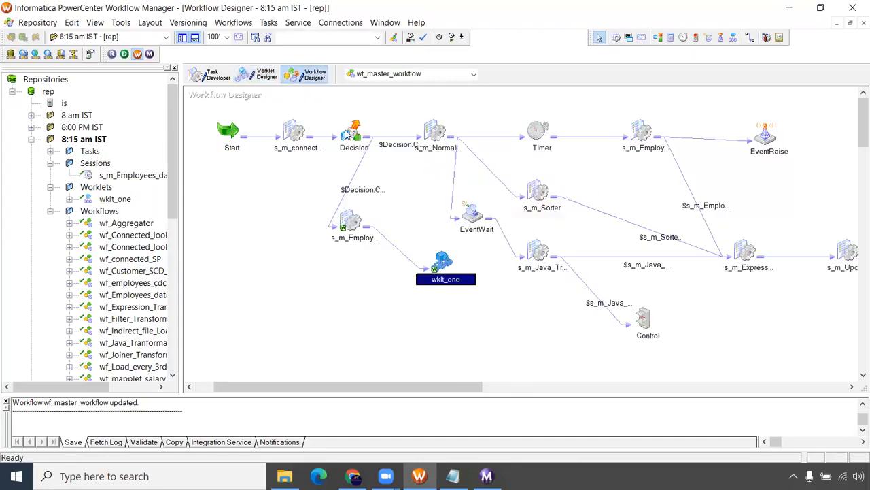
right_click(441, 260)
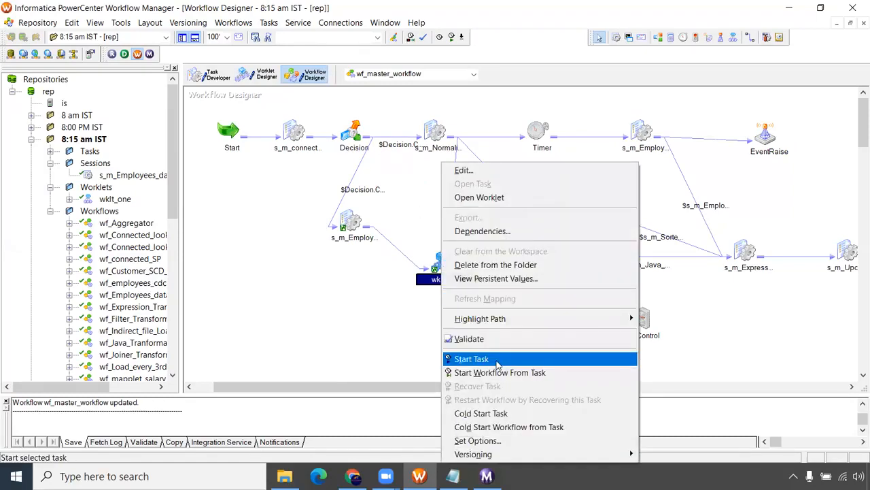
left_click(381, 306)
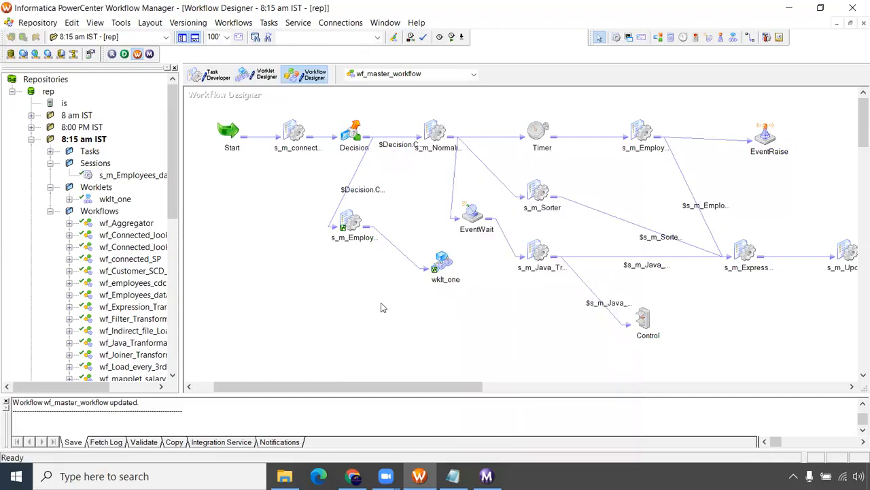
right_click(273, 264)
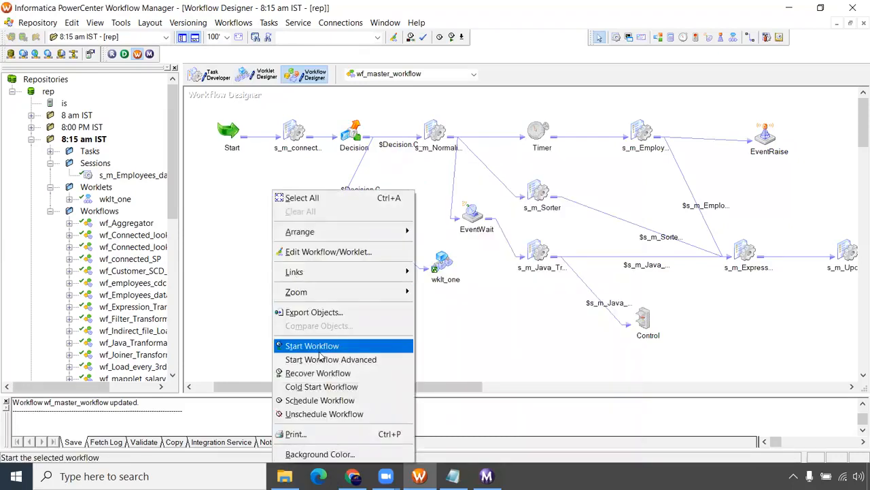
left_click(319, 351)
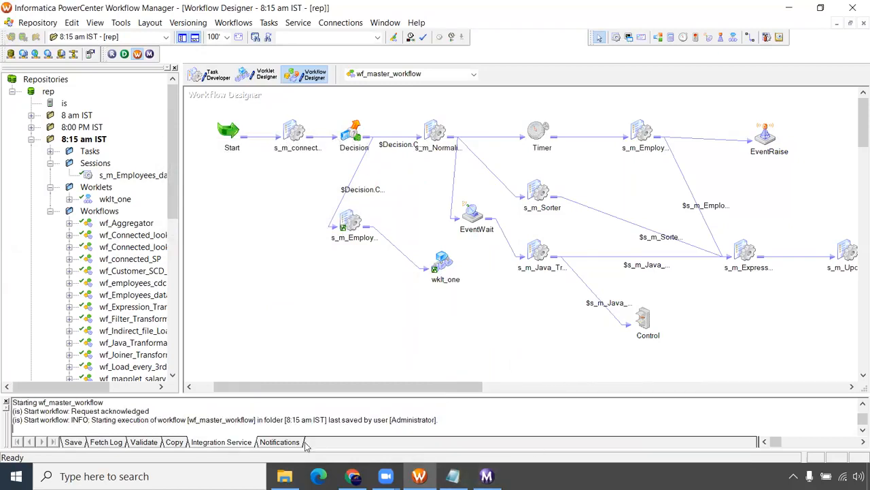
Follow the new wf_master_workflow run in the Workflow Monitor, collapsing the previous run and checking the sessions inside wklt_one.
left_click(487, 476)
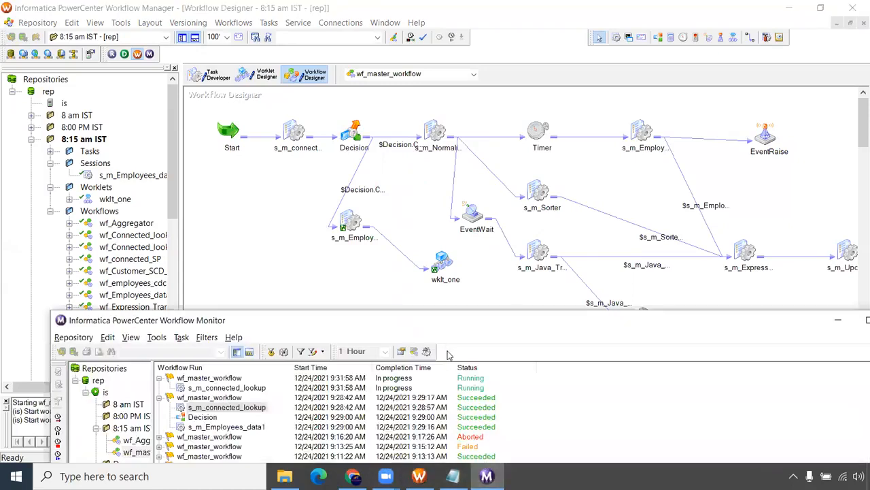
left_click_drag(441, 317, 435, 276)
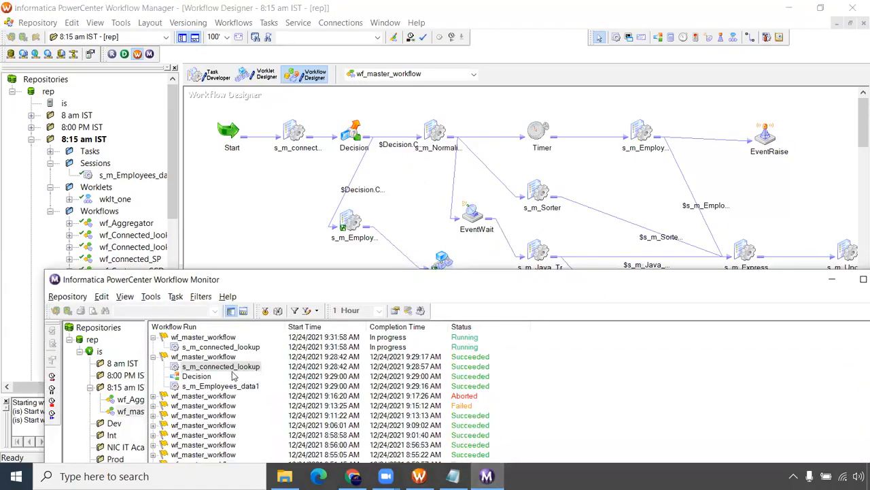
left_click(154, 357)
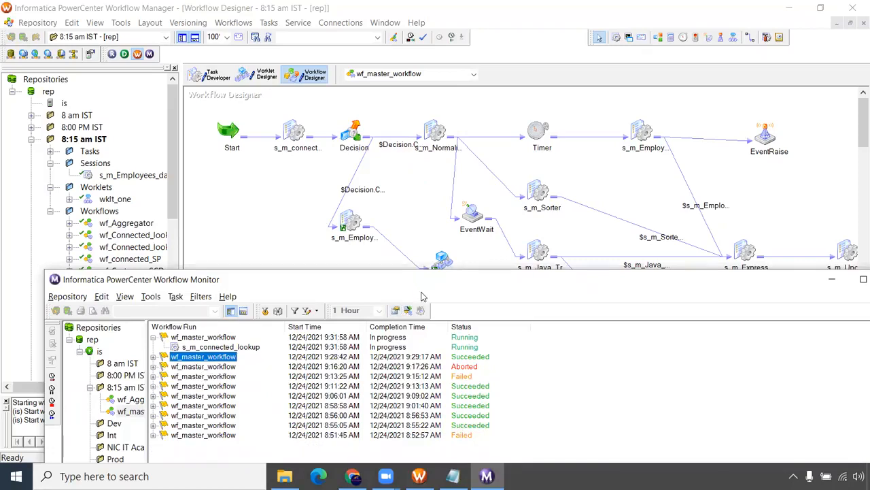
left_click_drag(420, 292, 422, 302)
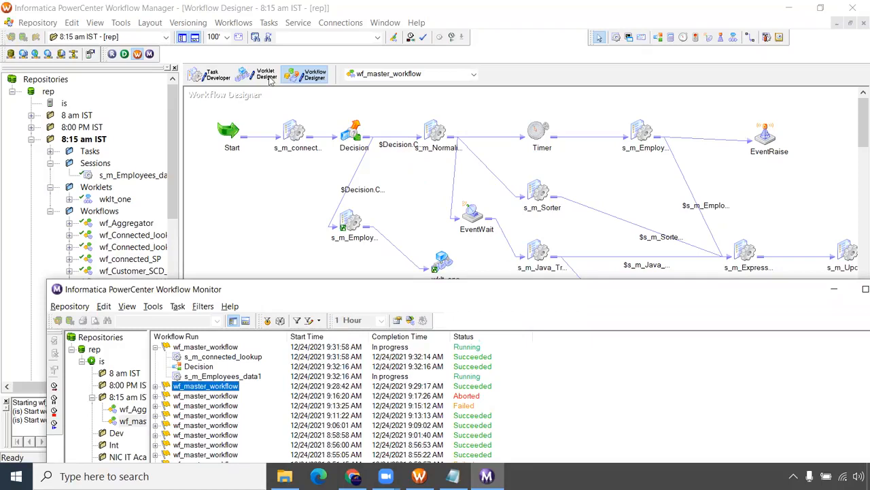
left_click(268, 80)
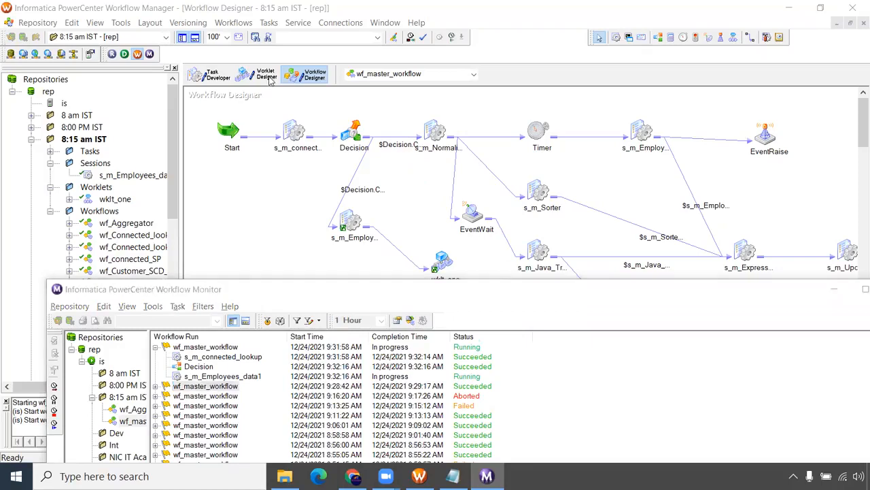
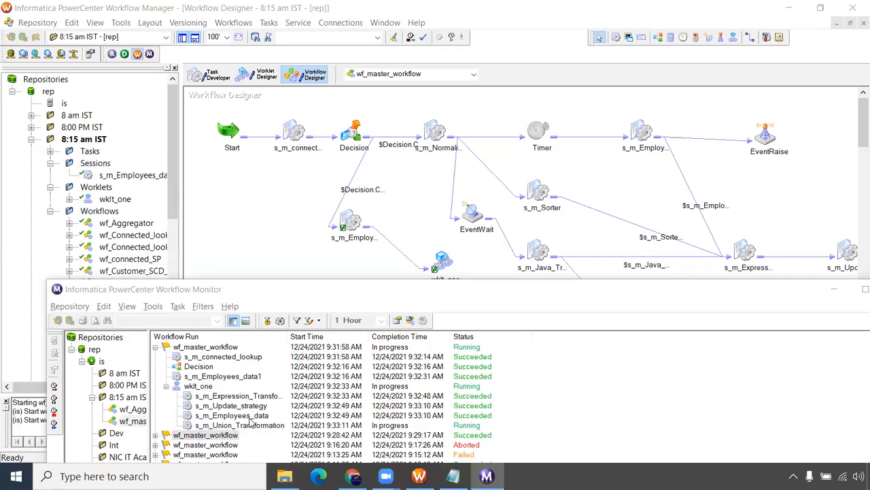
right_click(249, 419)
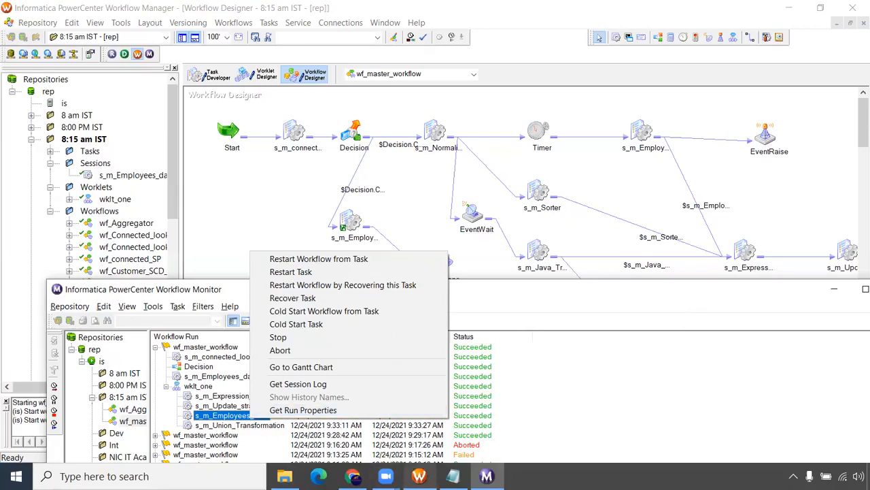
Highlight the "12. Scheduler" entry in the workflow level task notes in Notepad, and return to the Workflow Manager.
left_click(451, 475)
left_click_drag(183, 403, 15, 400)
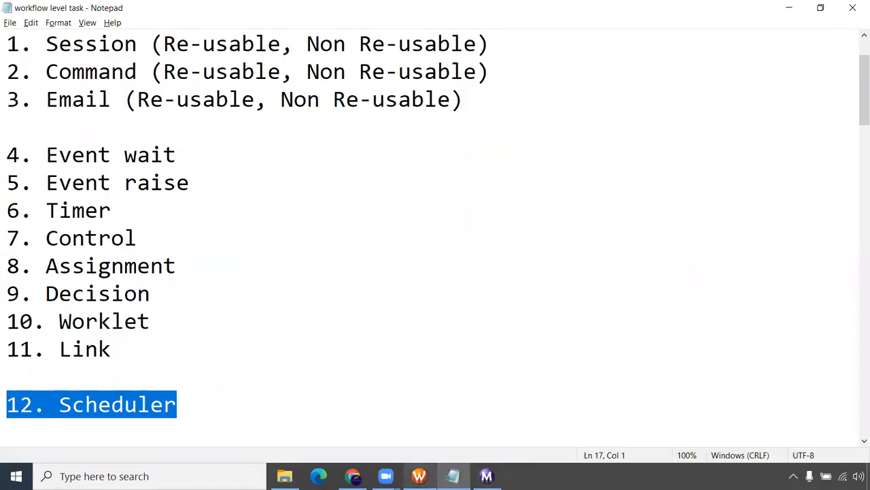
mouse_move(419, 476)
left_click(427, 416)
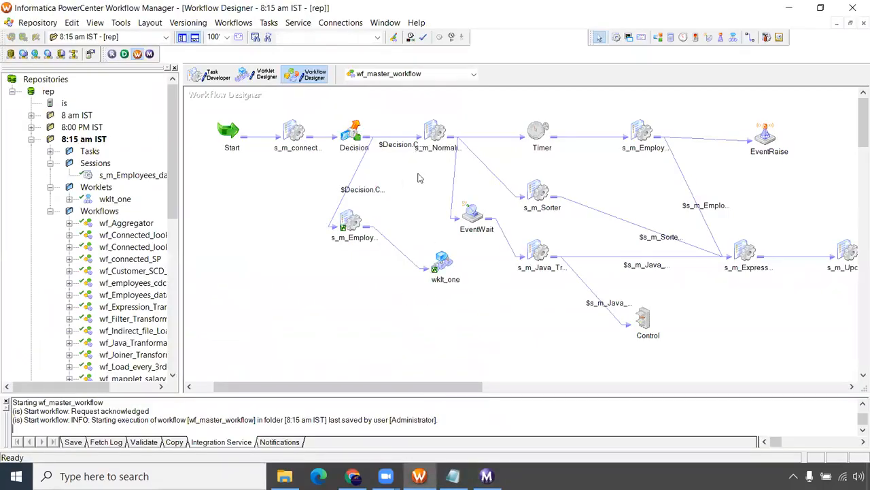
Look at wf_Employees_data and open the wf_Aggregator workflow in the Workflow Designer.
left_click(400, 75)
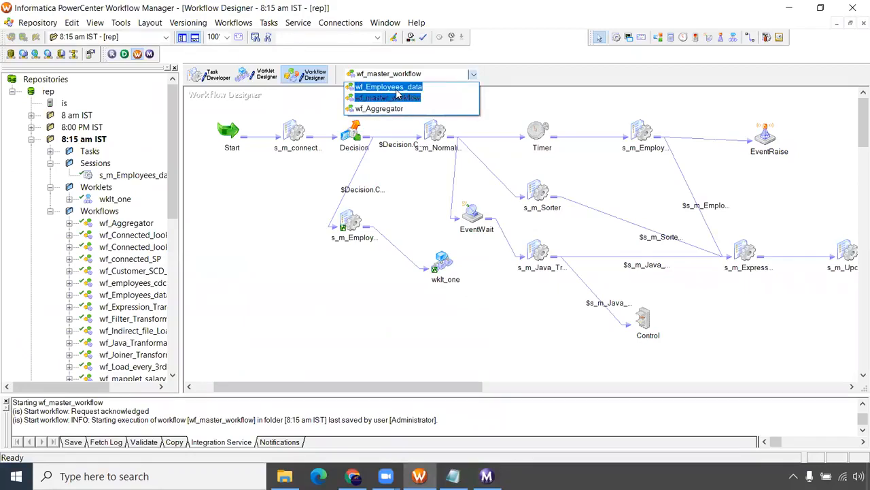
left_click(399, 88)
left_click(459, 75)
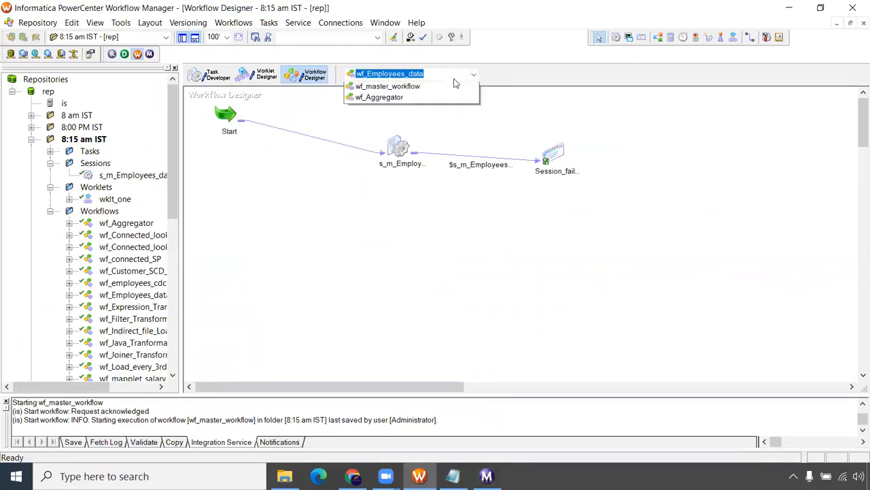
right_click(336, 192)
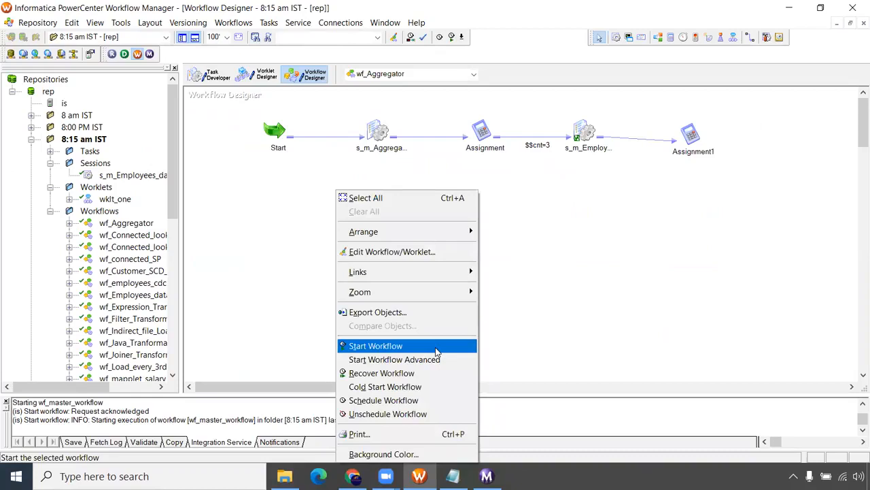
left_click(602, 262)
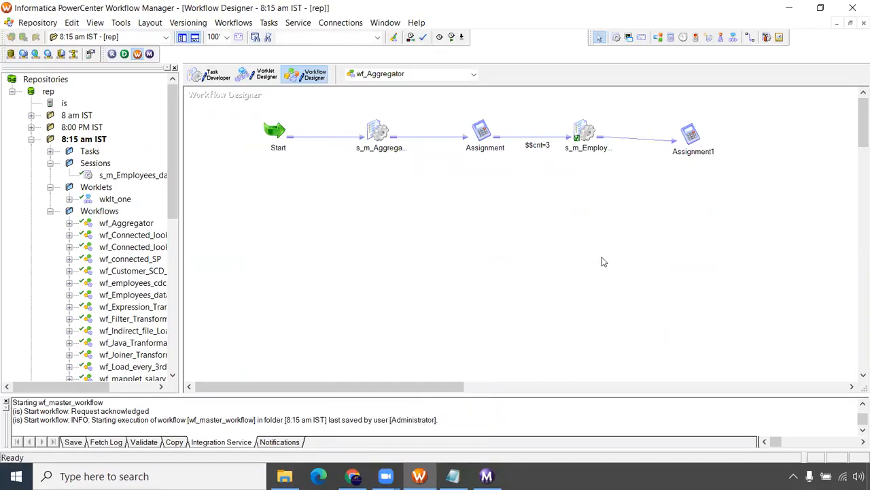
Set wf_Aggregator's non-reusable scheduler to run on Integration Service initialization, starting on 12/24/2021 at 09:36.
left_click(248, 23)
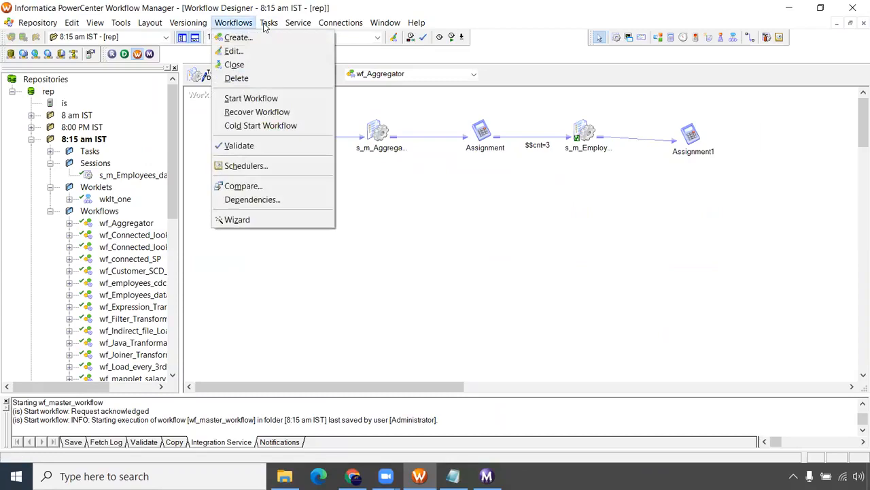
left_click(234, 51)
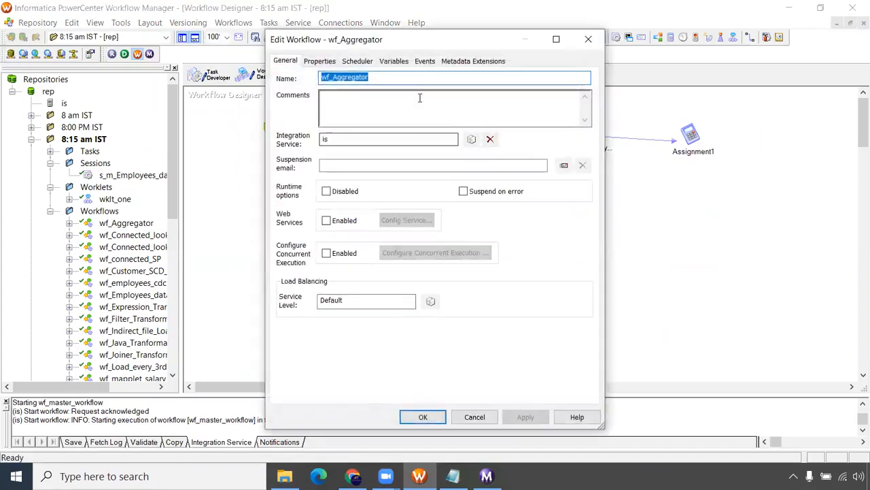
left_click(355, 61)
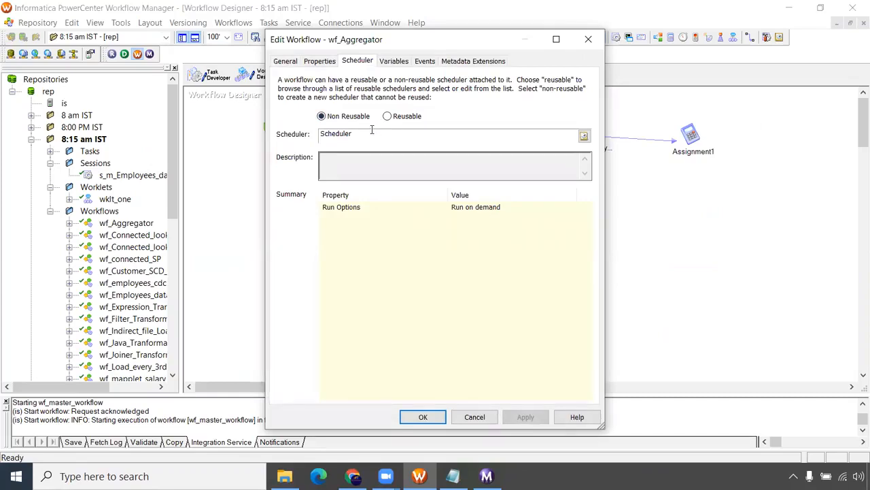
left_click(584, 138)
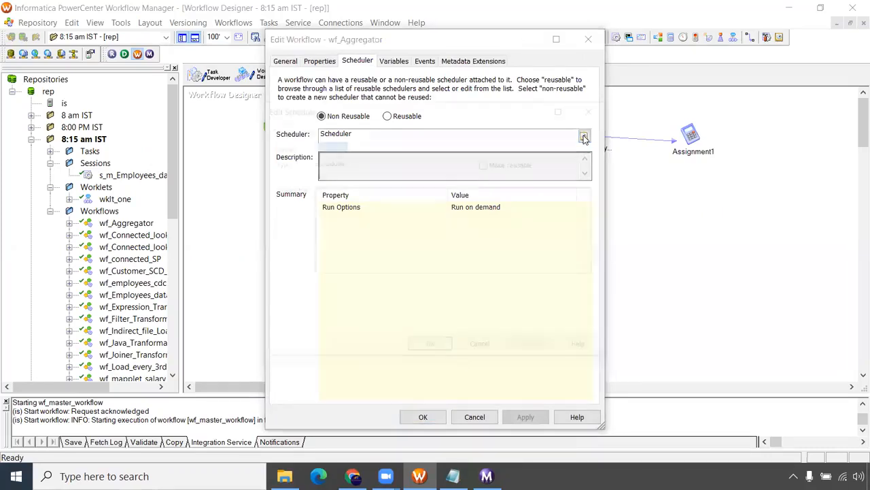
left_click(309, 131)
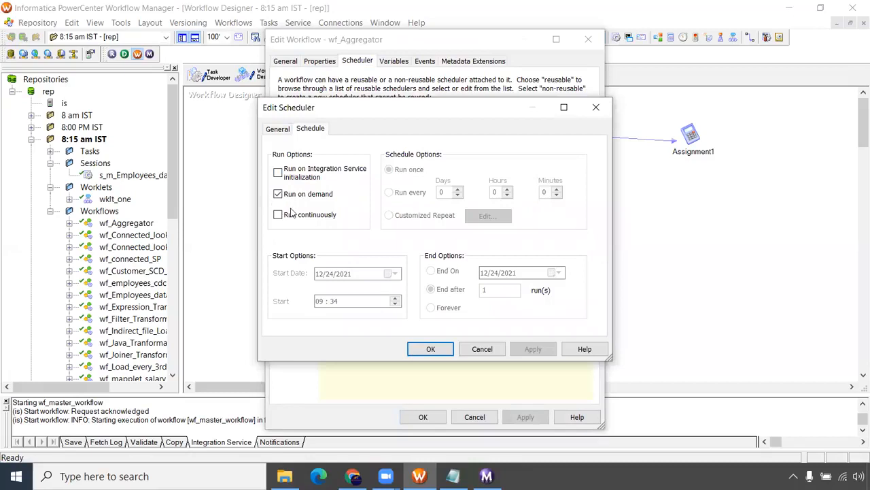
left_click(278, 173)
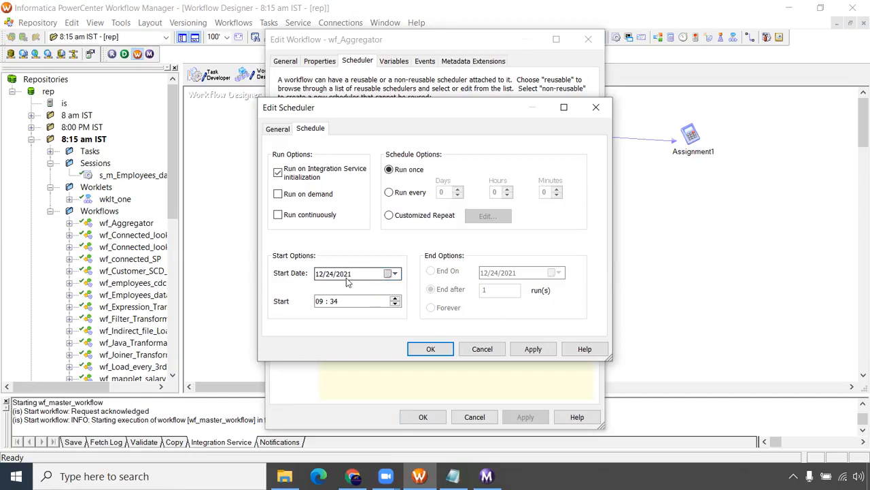
left_click(397, 299)
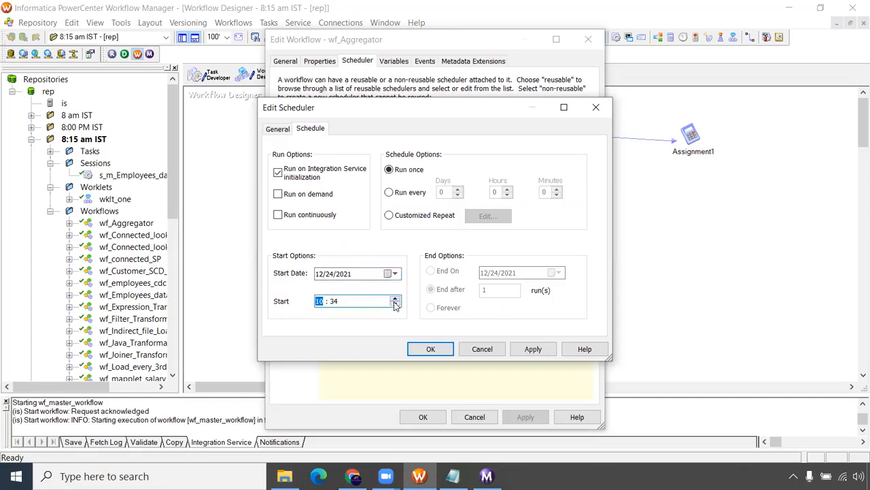
left_click(334, 302)
double_click(395, 298)
Make the schedule run every 2 minutes and end after 5 runs, and save the change to wf_Aggregator.
left_click(389, 192)
double_click(556, 190)
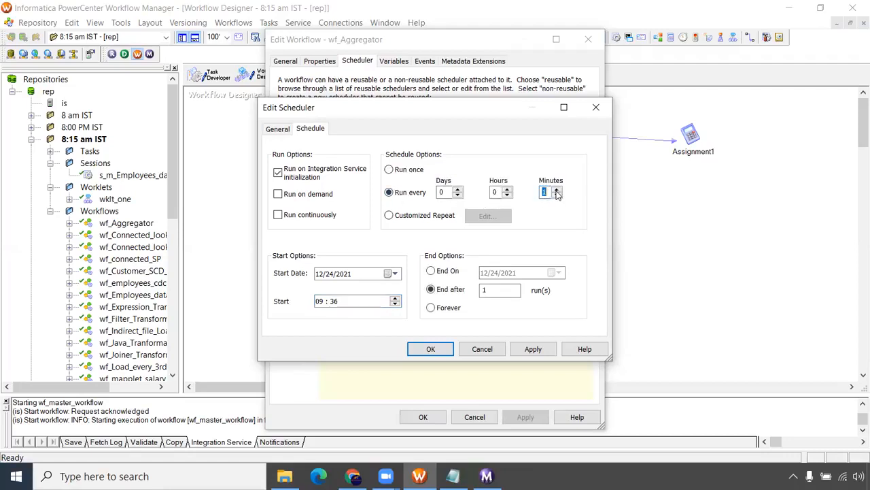
left_click(465, 290)
type("5")
left_click(532, 349)
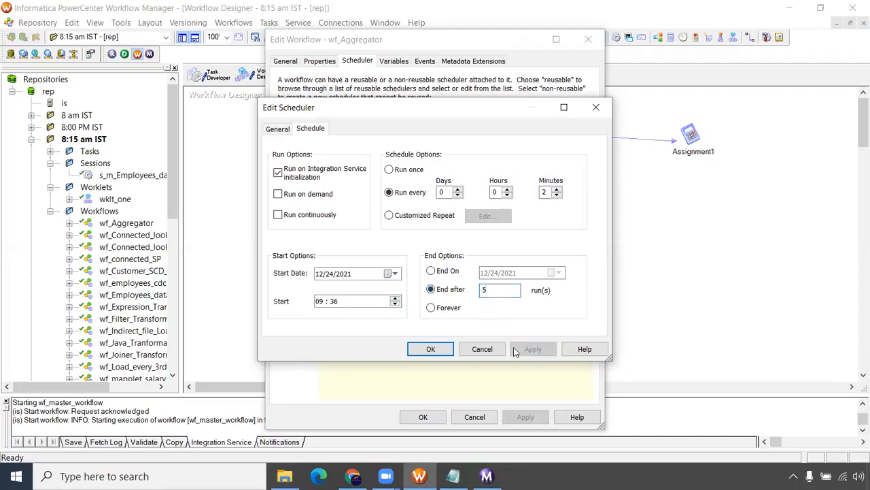
left_click(436, 349)
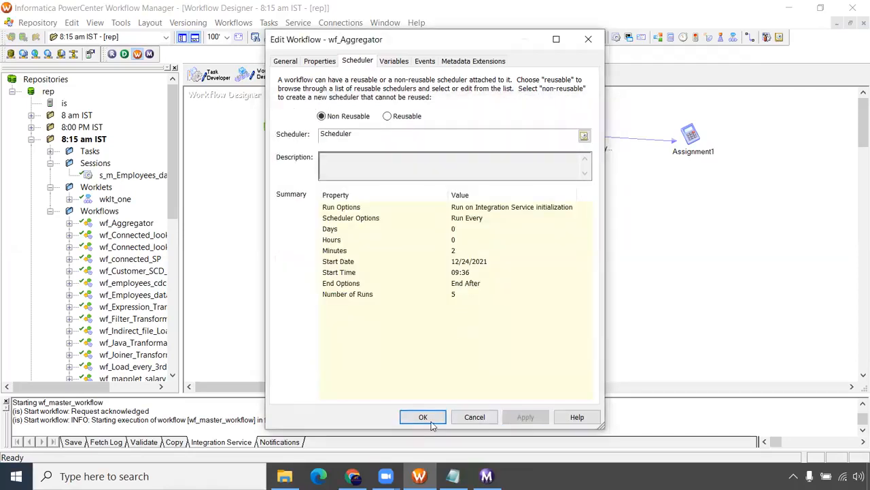
left_click(423, 417)
Schedule wf_Aggregator on the Integration Service and display its runs in the Workflow Monitor.
right_click(412, 216)
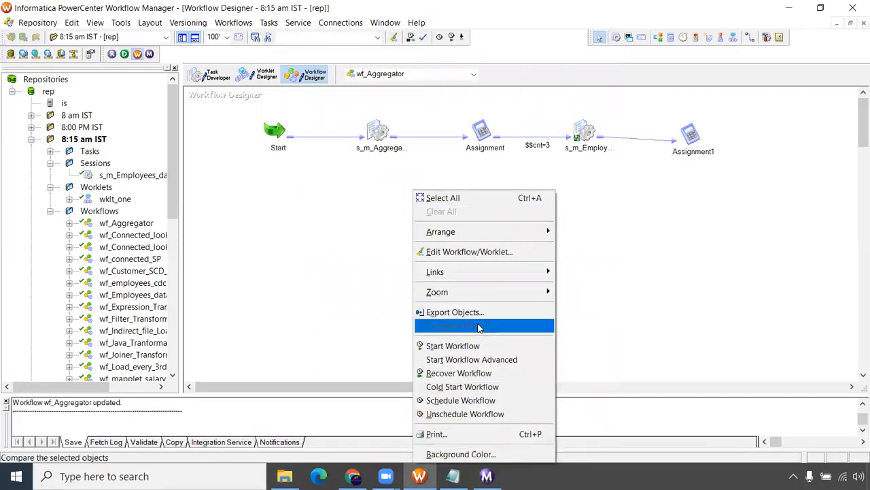
left_click(447, 404)
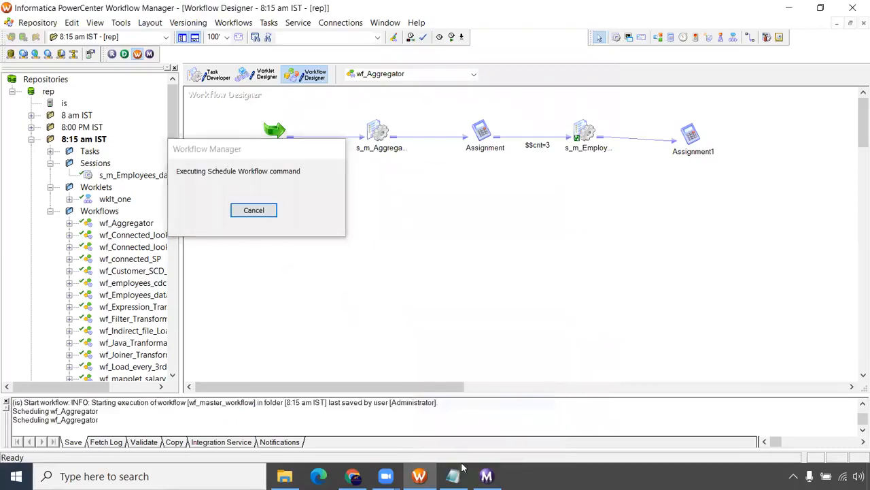
left_click(130, 410)
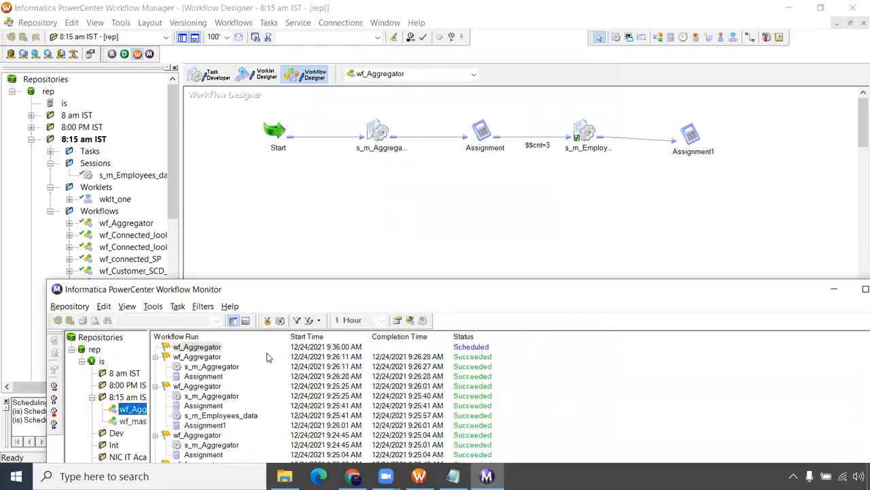
Maximize the Workflow Monitor, collapse the earlier wf_Aggregator runs, check the scheduled run, and return to the Workflow Manager.
double_click(319, 293)
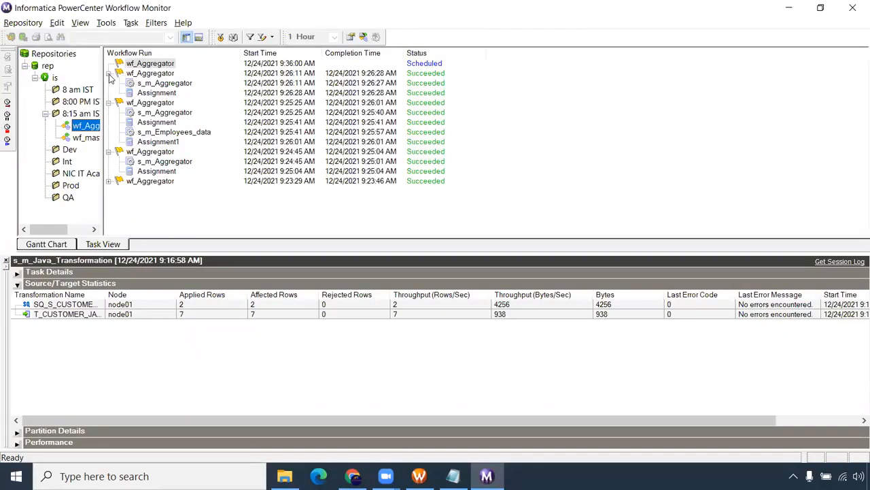
left_click(109, 73)
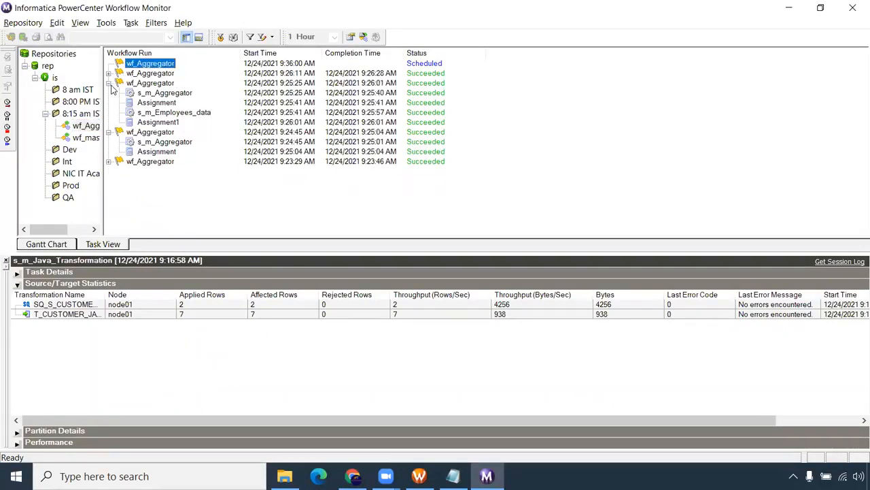
left_click(109, 83)
left_click(109, 93)
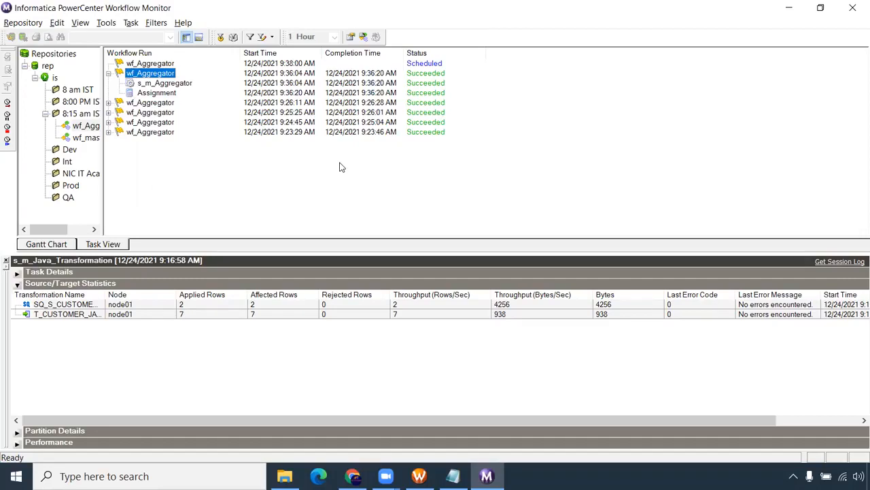
left_click(419, 476)
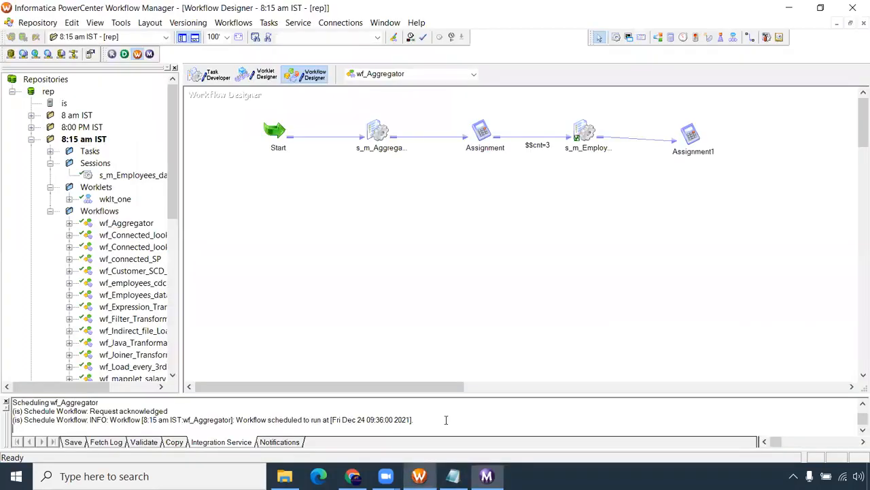
Check the Scheduler Browser for reusable schedulers and close it.
left_click(779, 37)
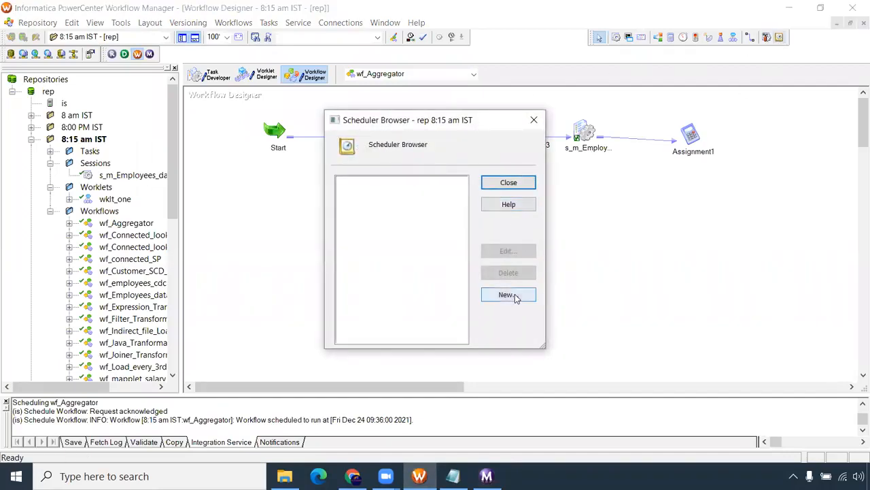
left_click(534, 119)
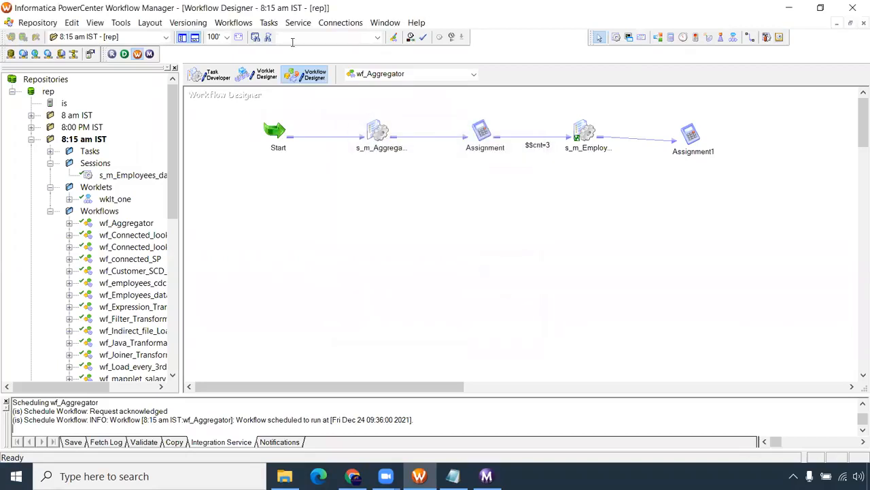
left_click(234, 23)
left_click(254, 63)
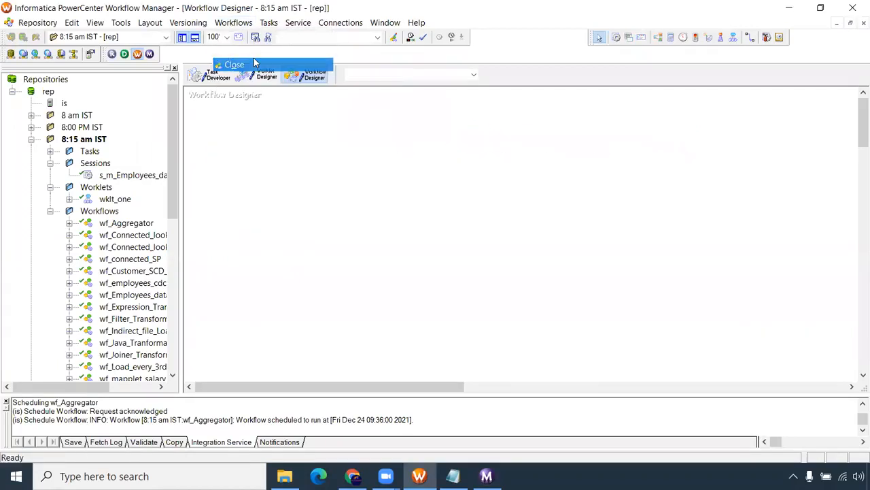
left_click(359, 77)
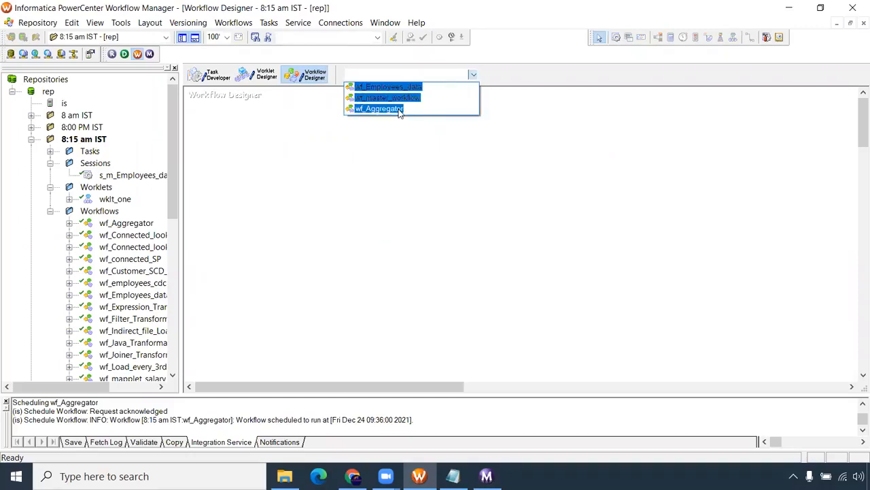
left_click(400, 110)
Open the schedule settings of wf_Aggregator's non-reusable scheduler for editing.
left_click(234, 22)
left_click(231, 51)
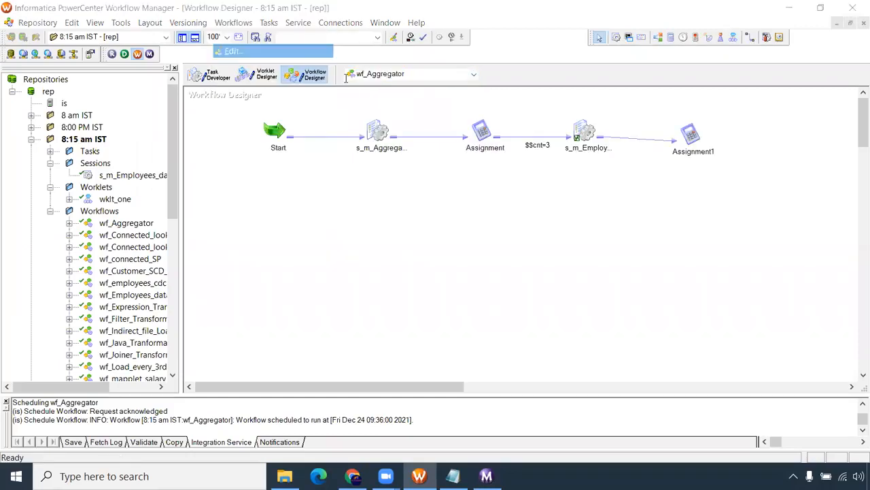
left_click(362, 61)
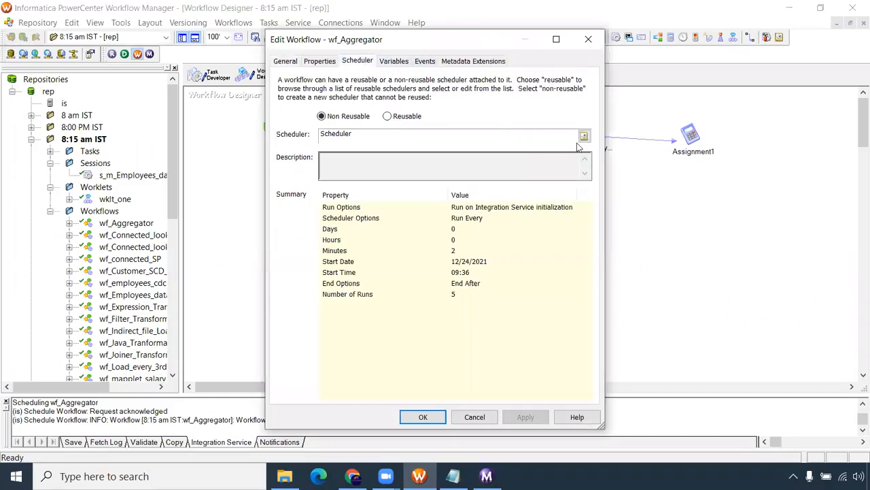
left_click(583, 136)
left_click(310, 128)
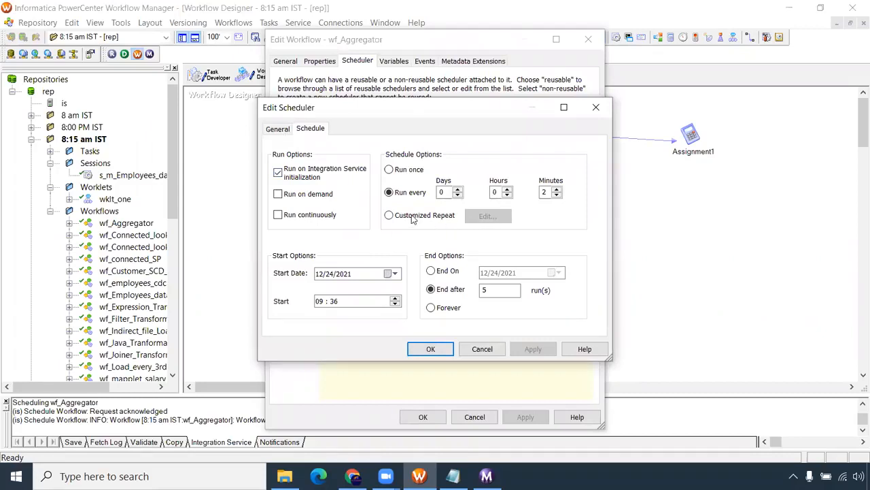
Examine the Customized Repeat options and its repeat units for wf_Aggregator's schedule, then discard all changes.
left_click(390, 215)
left_click(488, 216)
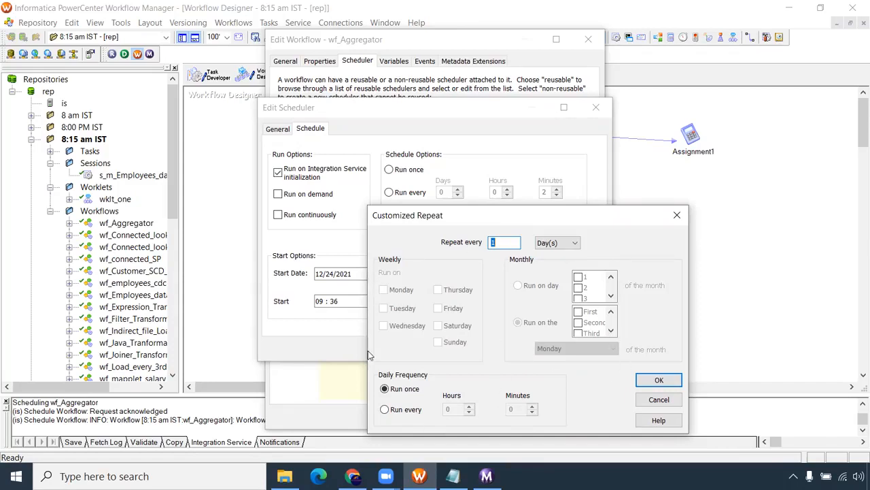
left_click(572, 244)
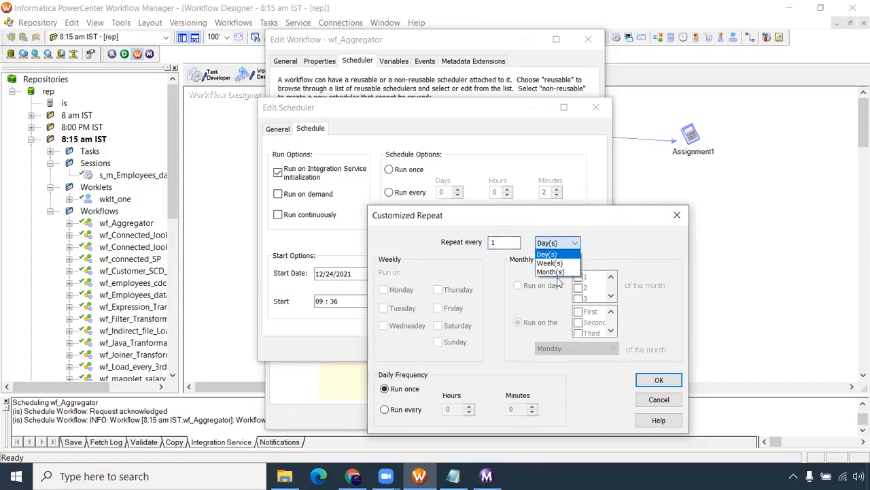
left_click(633, 247)
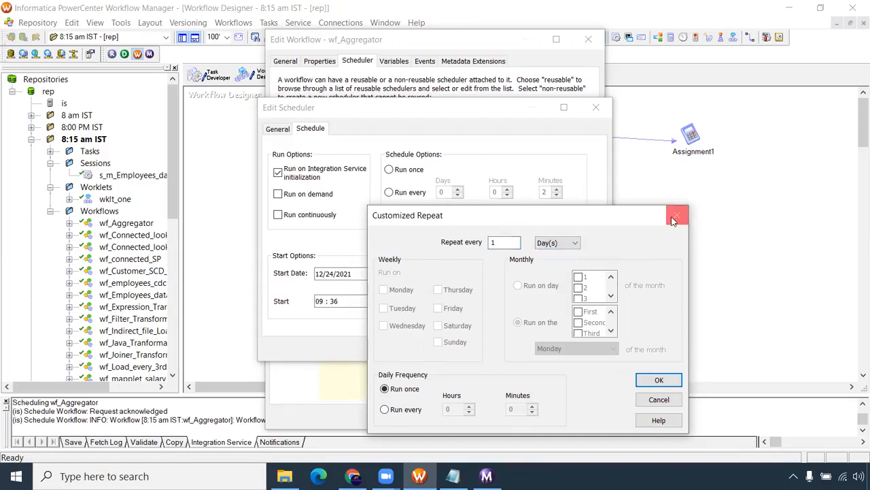
left_click(676, 215)
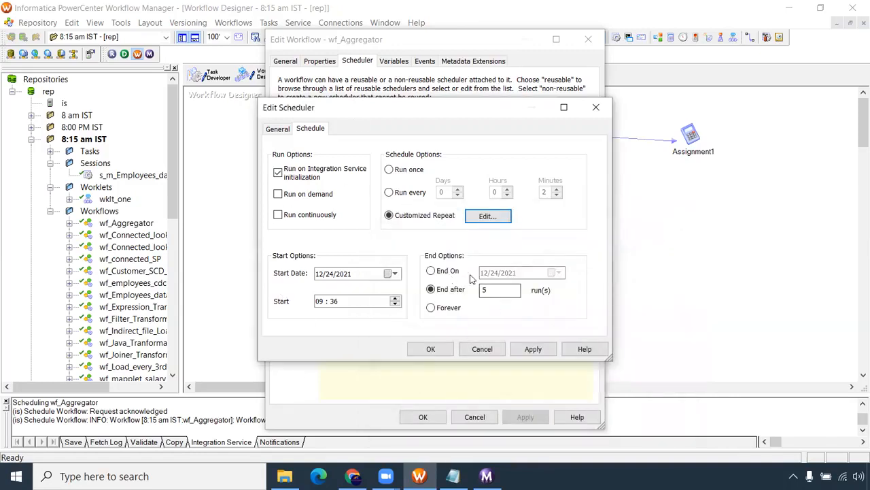
left_click(481, 349)
left_click(407, 267)
left_click(475, 417)
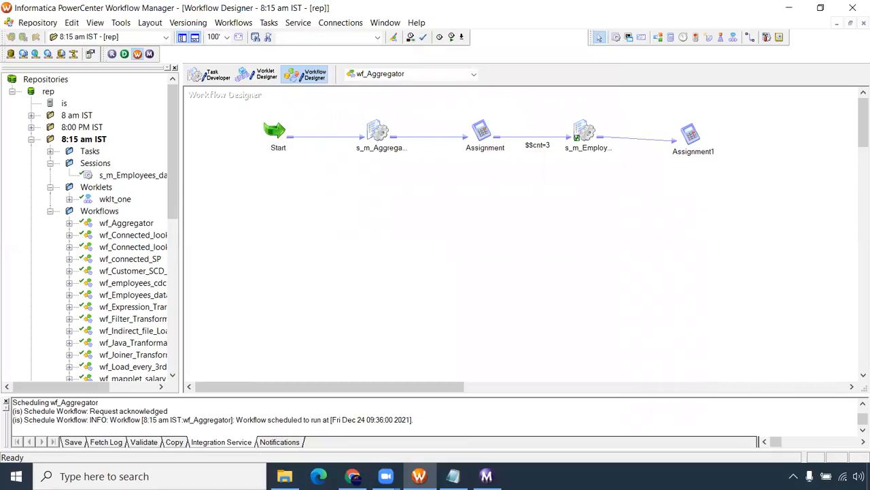
Switch to the workflow level task notes in Notepad and highlight the explanations of Start workflow, Start task and Start workflow from task.
key("alt+Tab")
scroll(297, 410, "down", 2)
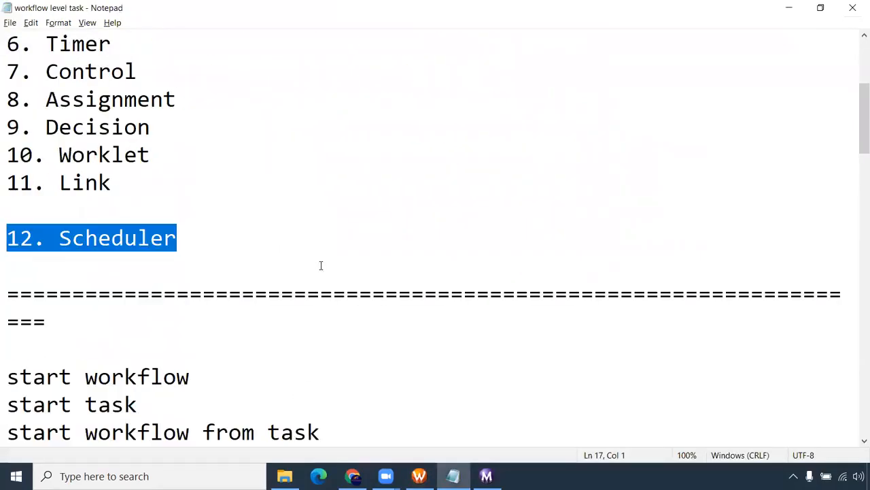
scroll(321, 265, "down", 9)
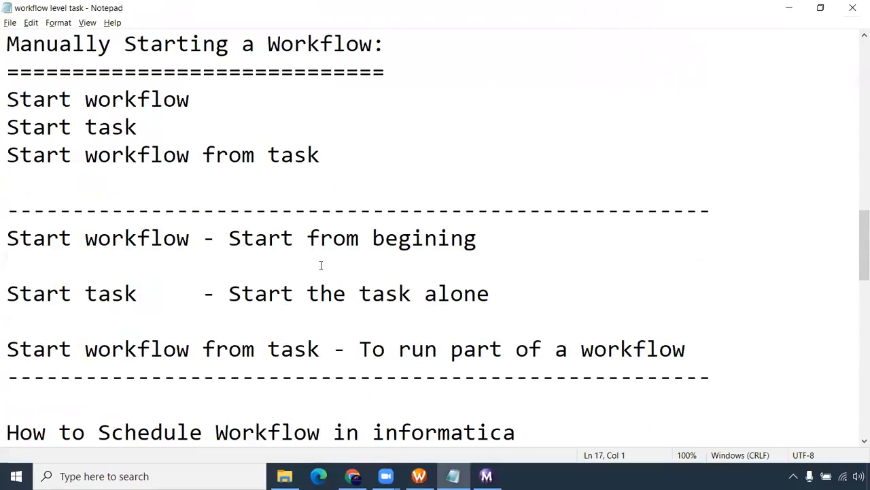
left_click_drag(230, 238, 469, 243)
left_click_drag(229, 293, 491, 291)
left_click_drag(8, 348, 320, 349)
left_click_drag(372, 349, 554, 347)
left_click_drag(729, 347, 342, 353)
scroll(431, 379, "down", 2)
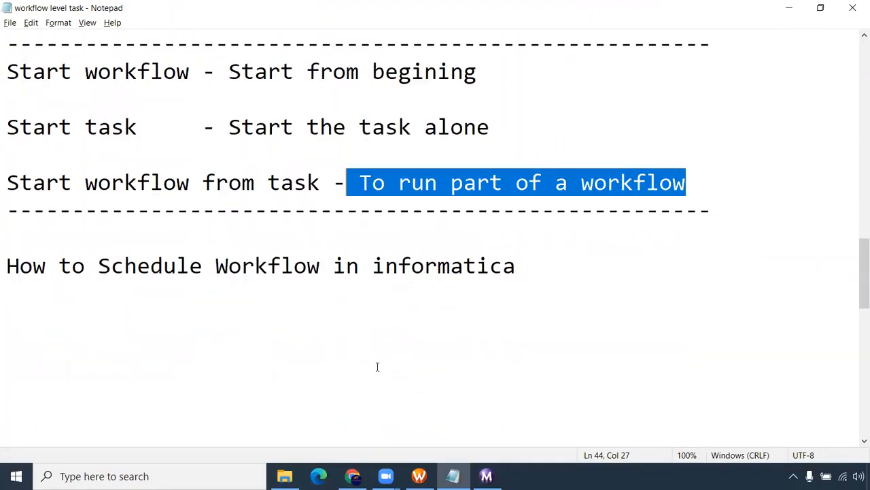
Highlight the line "How to Schedule Workflow in informatica" and review the notes at 80% zoom.
left_click_drag(7, 265, 551, 272)
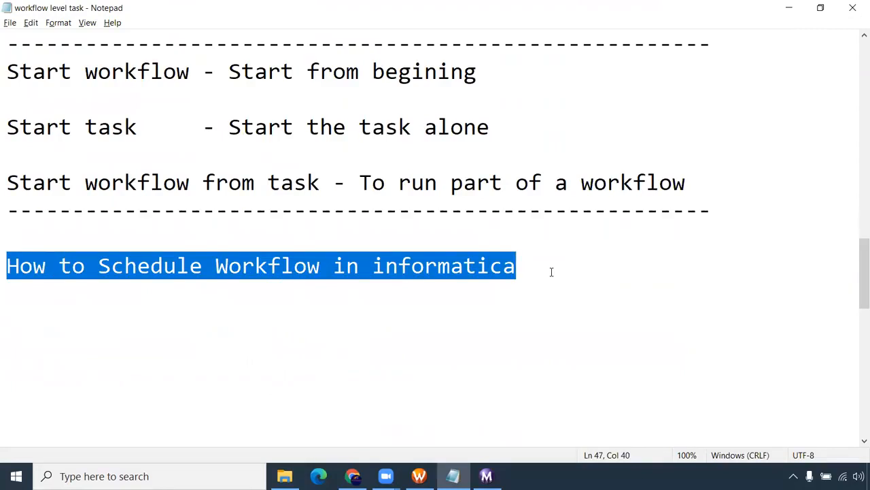
scroll(579, 235, "up", 5)
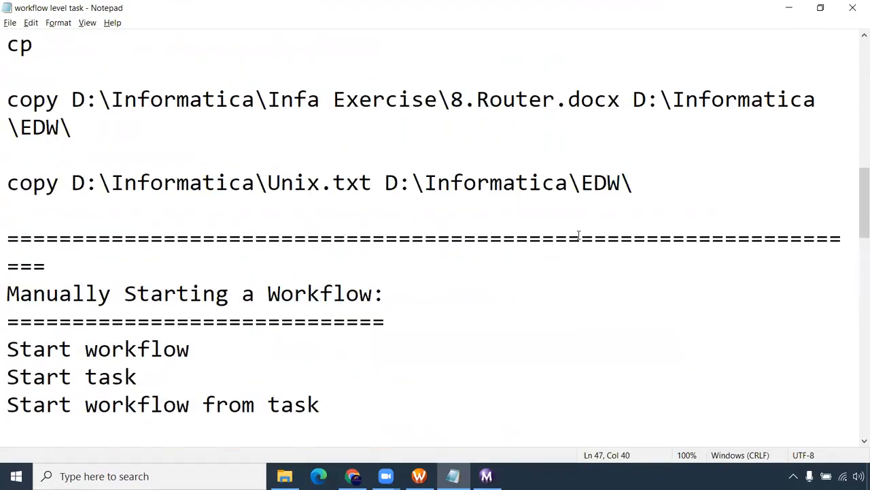
scroll(553, 259, "down", 2)
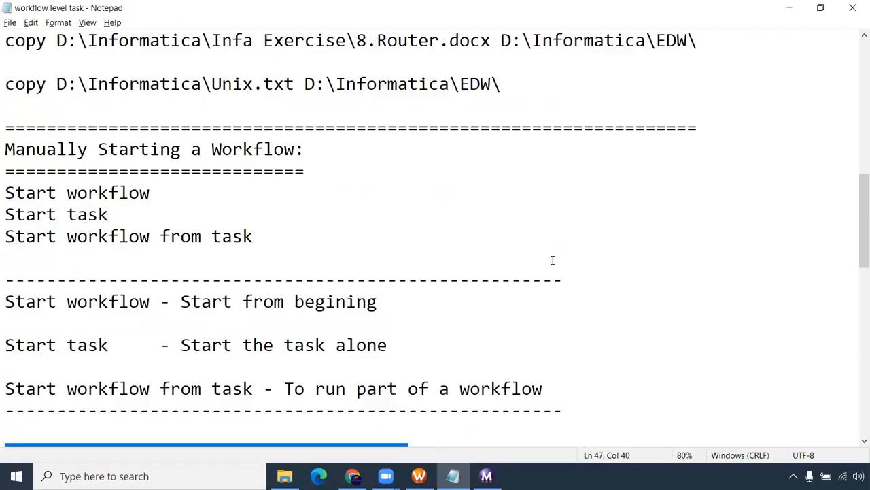
scroll(553, 260, "up", 3)
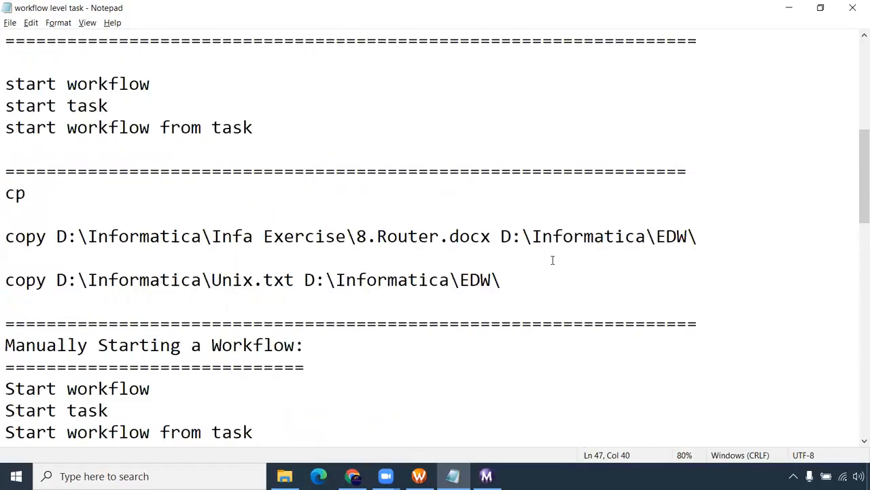
scroll(544, 279, "up", 6)
scroll(462, 261, "down", 12)
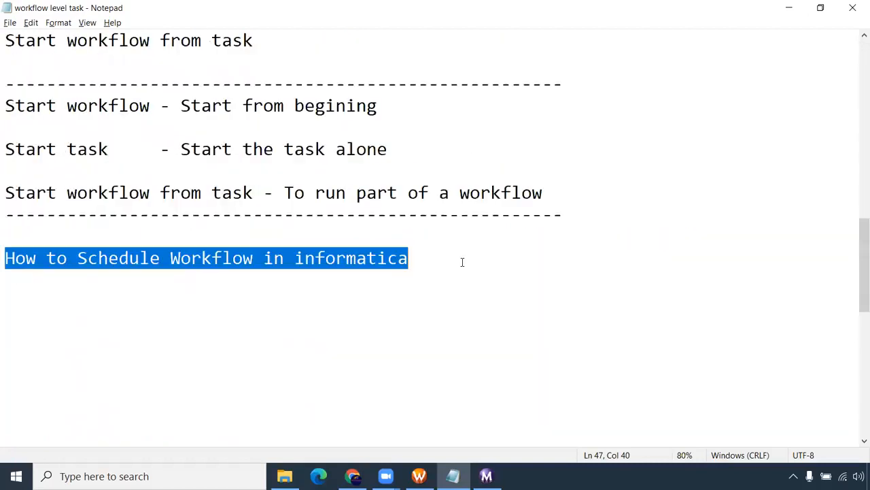
Highlight the Informatica Realtime scenario "Do not execute a session if source table does not have the data", then return to the workflow level task list.
scroll(463, 261, "down", 5)
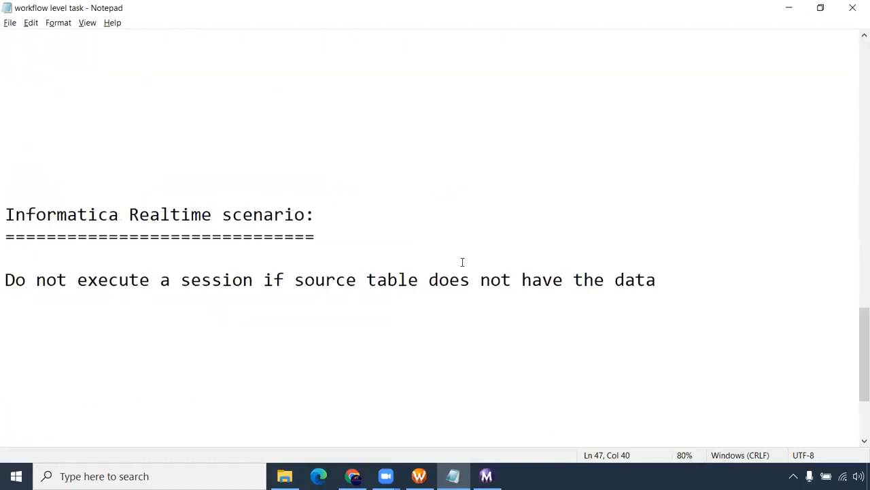
scroll(462, 262, "down", 2)
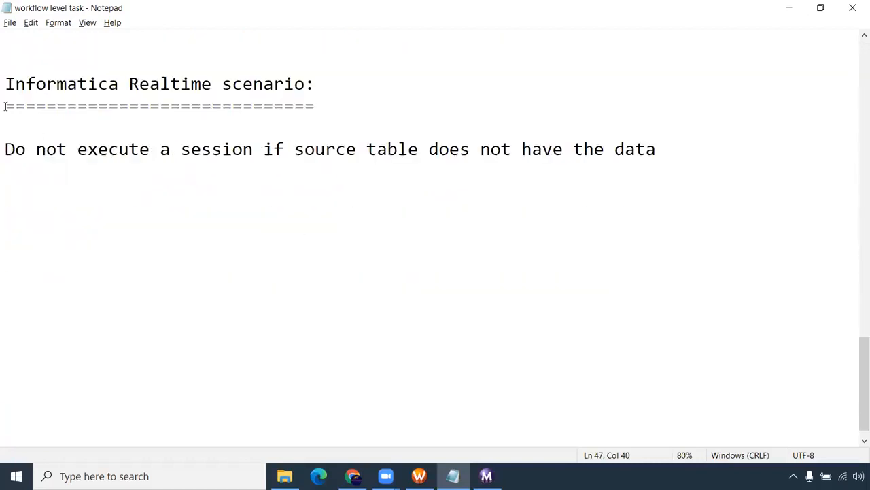
left_click_drag(5, 149, 676, 167)
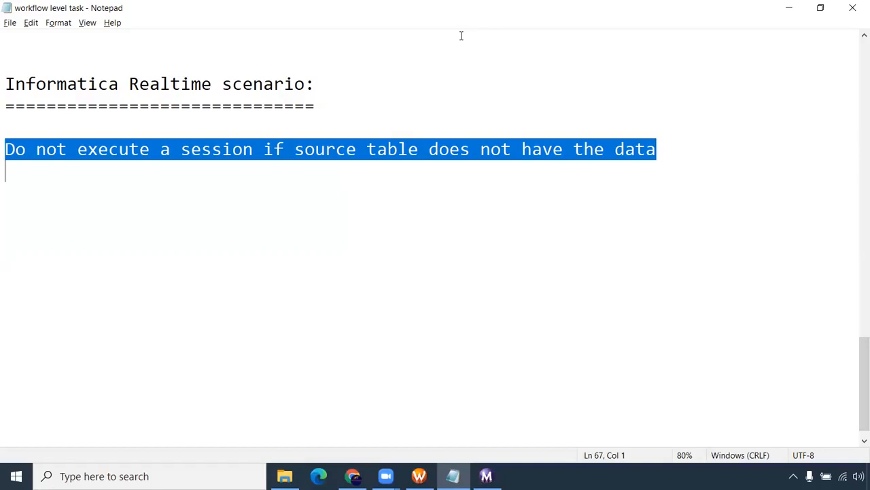
left_click(460, 96)
scroll(523, 133, "up", 20)
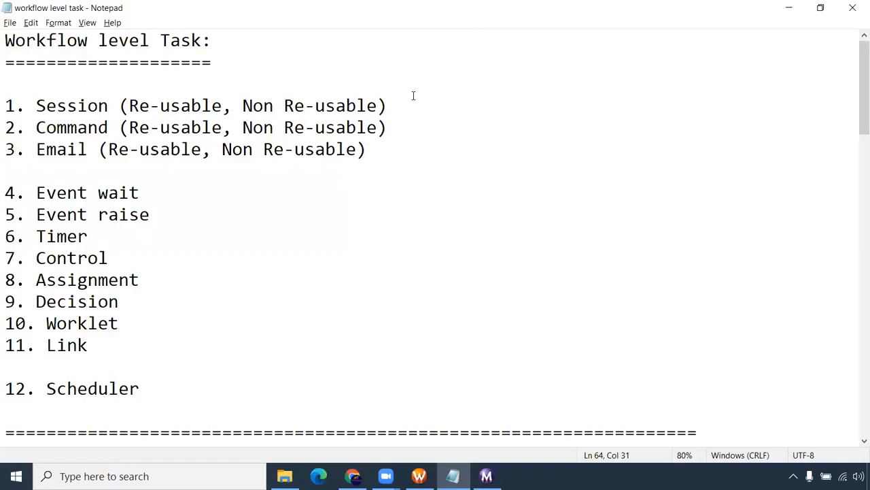
key("alt+Tab")
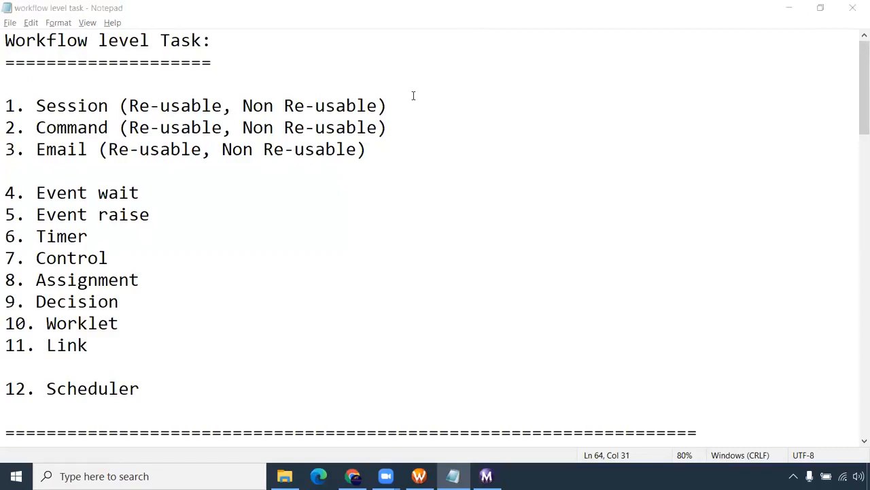